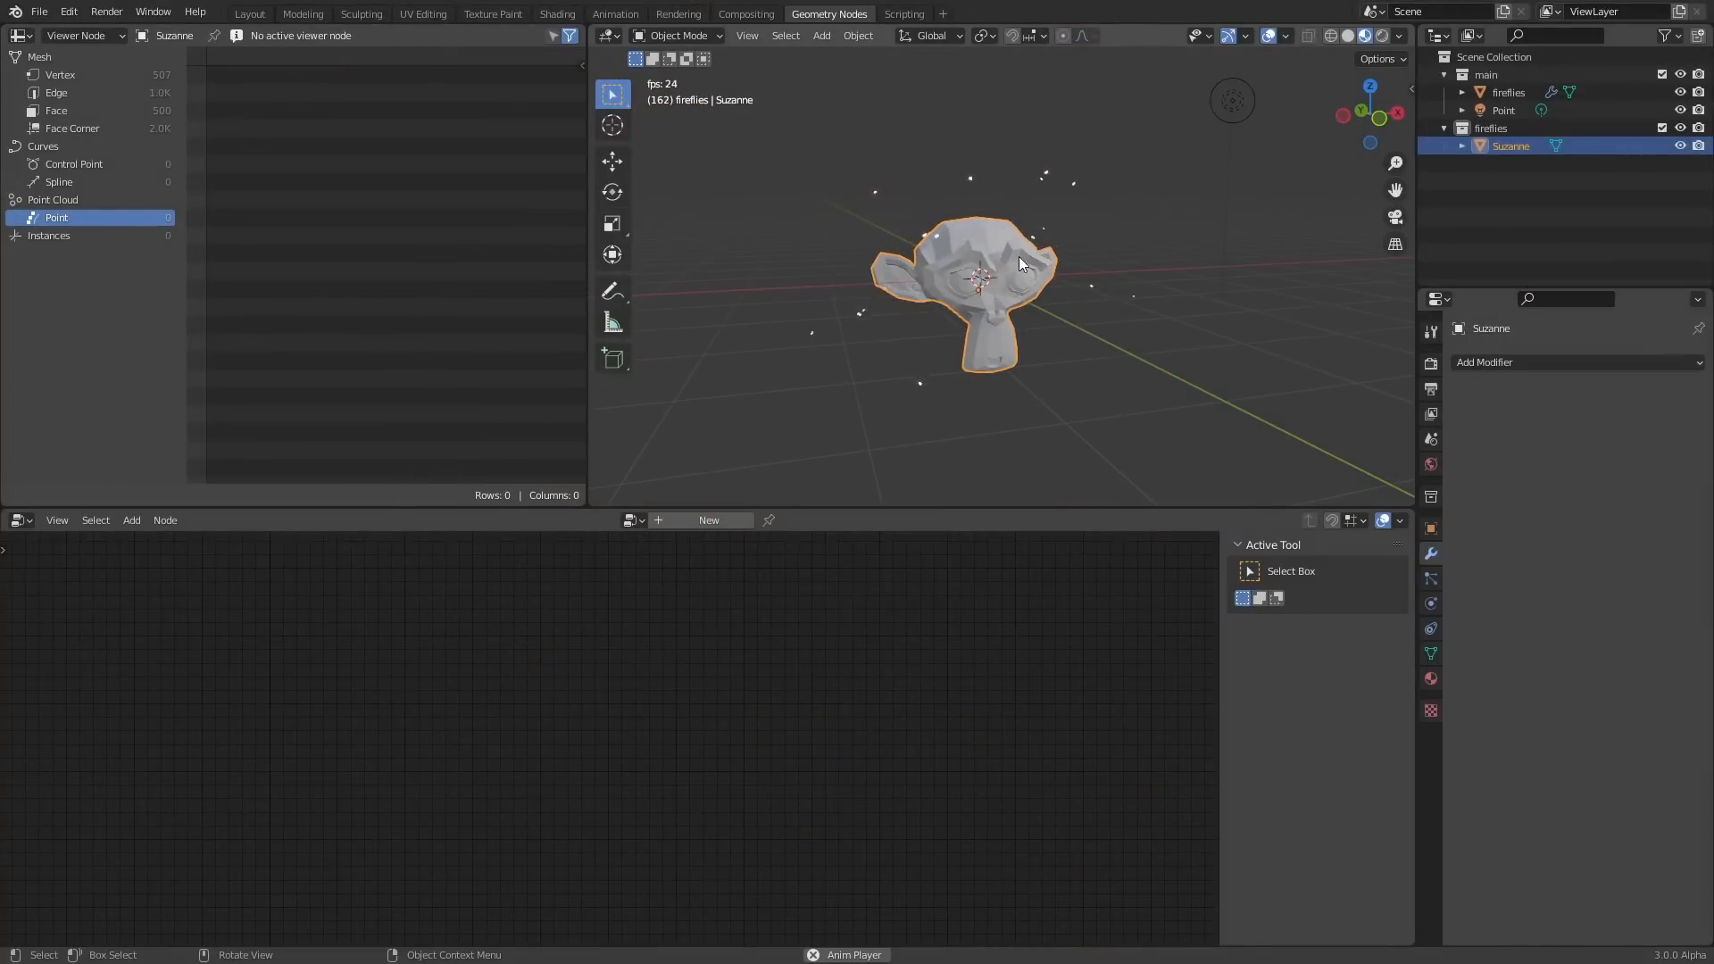
Duplicate the monkey head and place the copy beside the original.
mouse_move(1002, 237)
middle_mouse_down()
mouse_move(1070, 237)
mouse_move(1009, 260)
mouse_move(1025, 244)
middle_mouse_up()
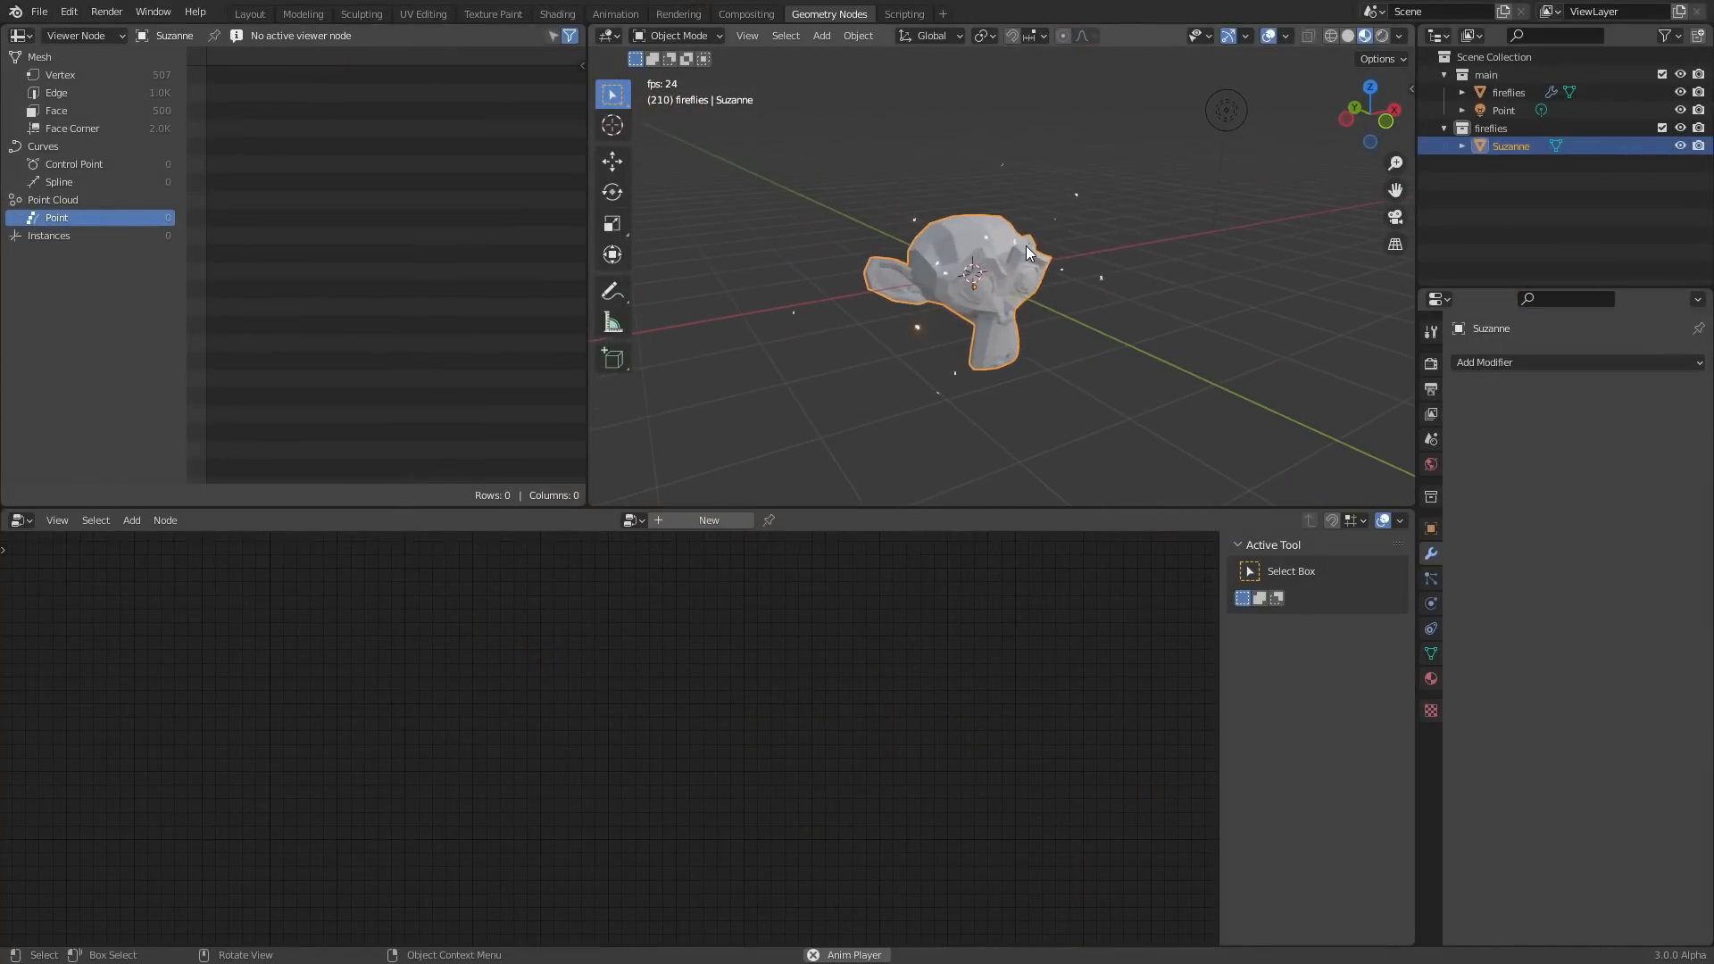
key("shift+d")
left_click(1305, 298)
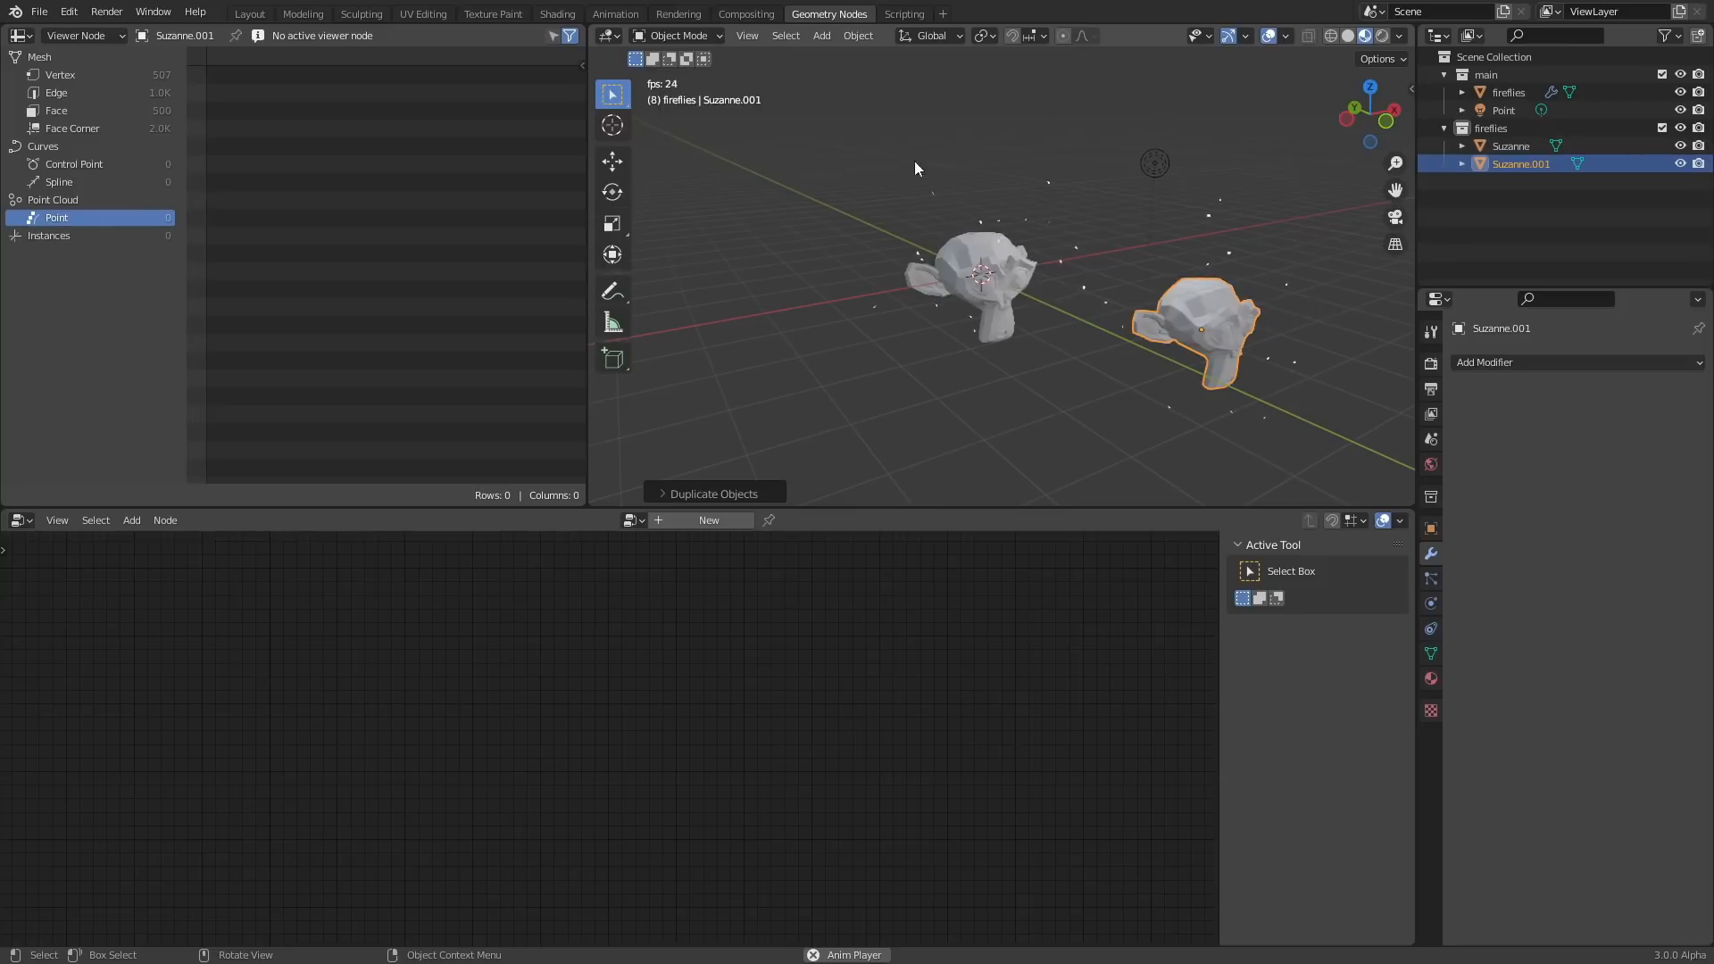
Add a cone mesh and place it on the other side of the original monkey head.
key("shift+a")
left_click(991, 241)
key("g")
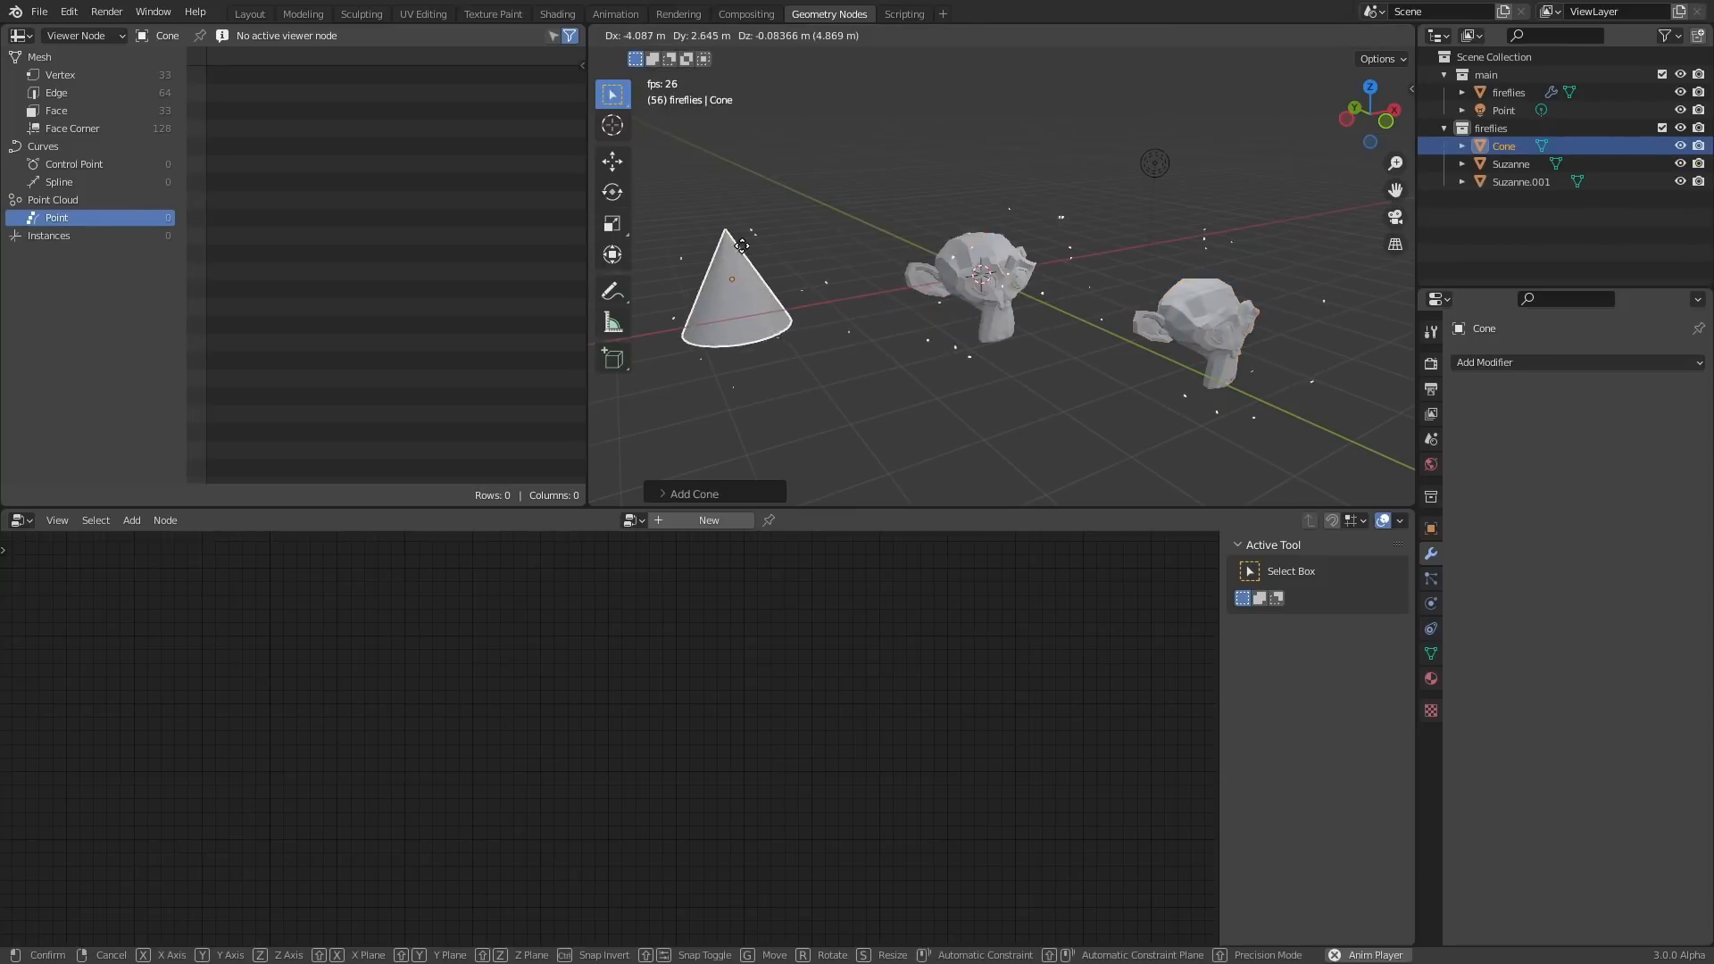
left_click(742, 244)
Set the Density of the fireflies object's Fireflies node to 7.500 and hide the viewport overlays.
left_click(1508, 93)
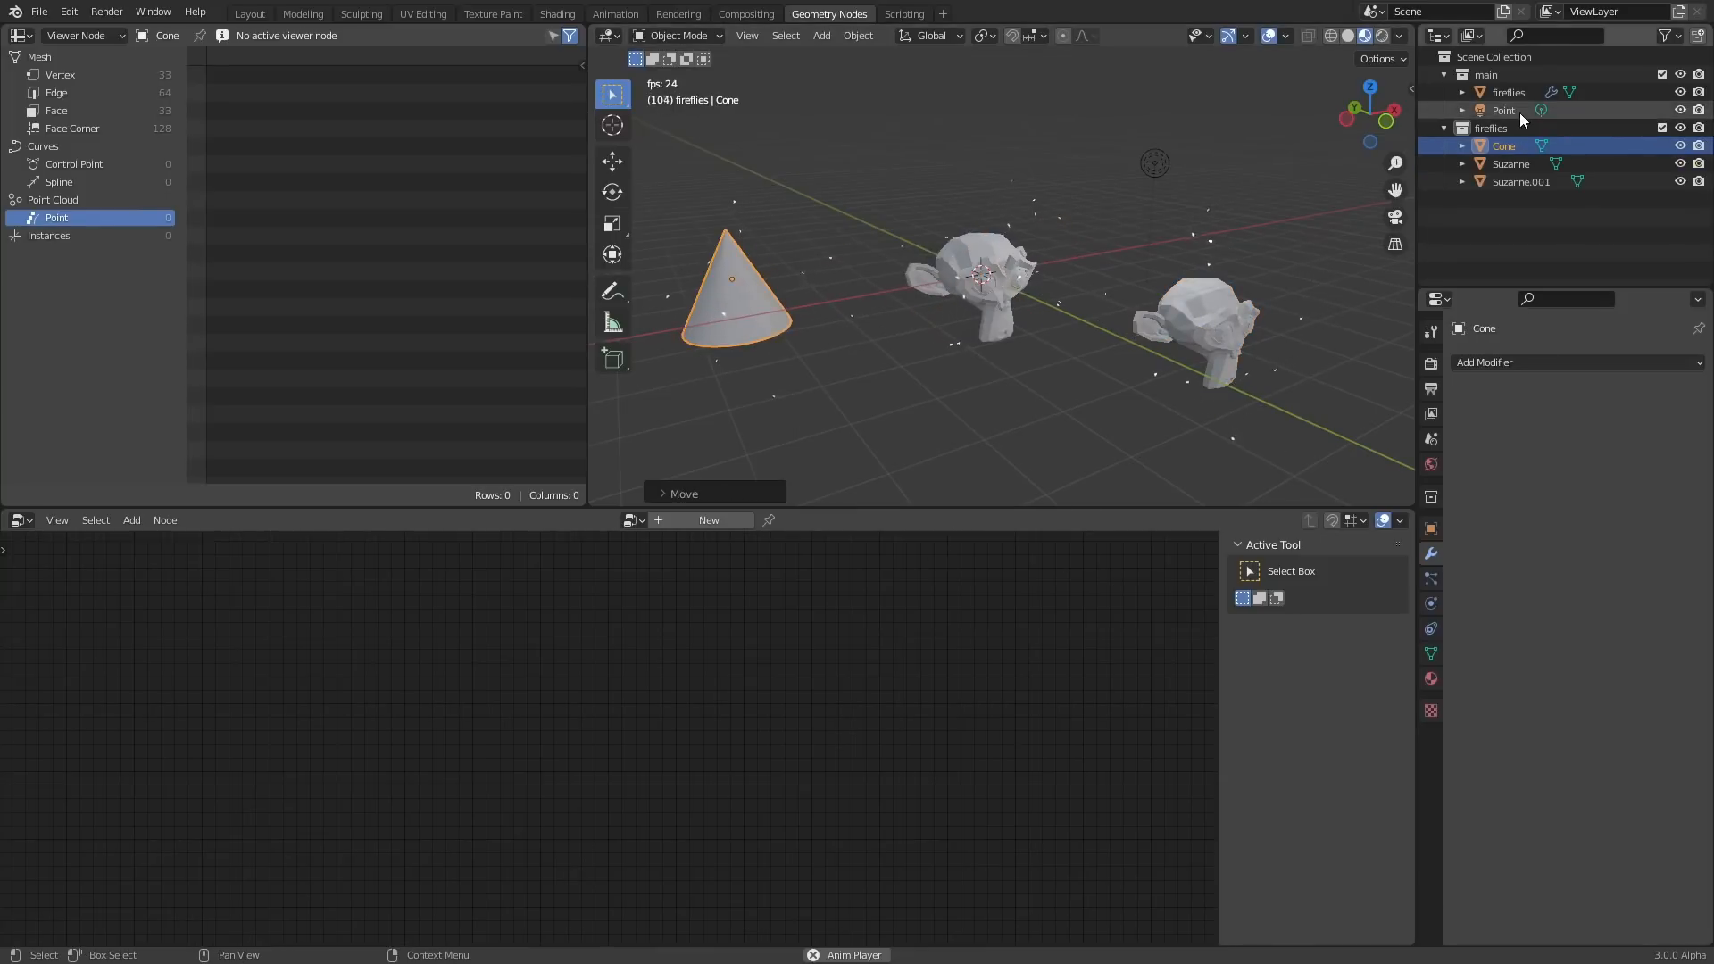
scroll(862, 645, "up", 4)
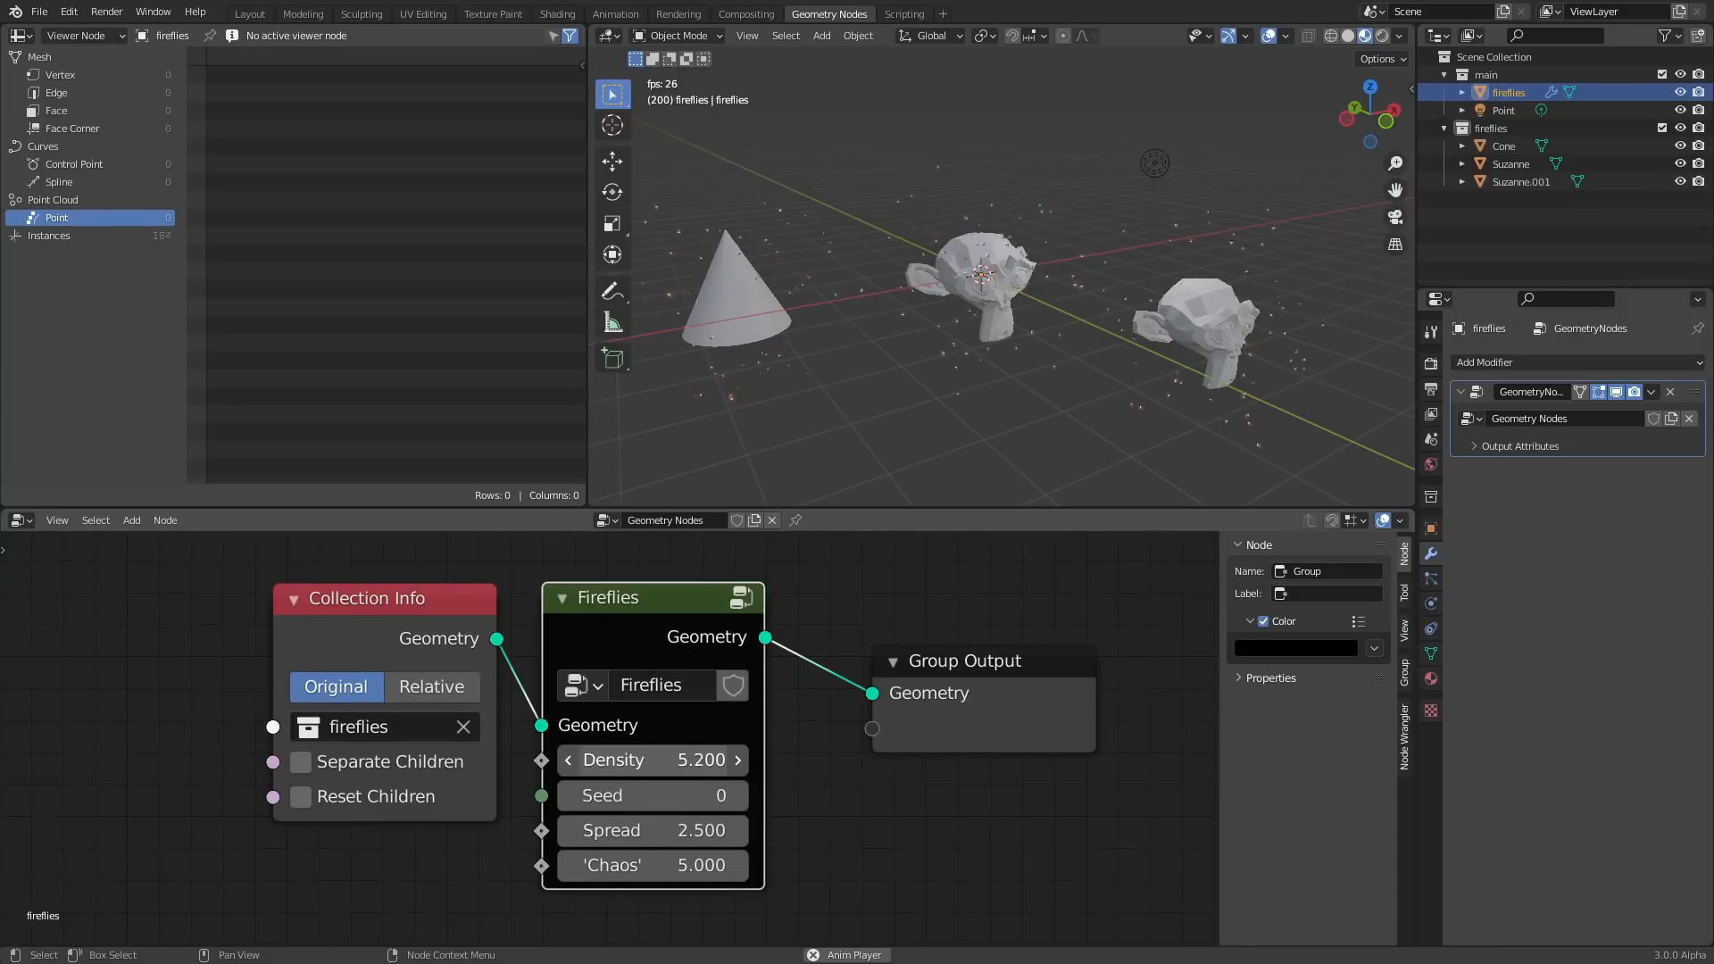
left_click_drag(652, 759, 705, 760)
left_click(1010, 409)
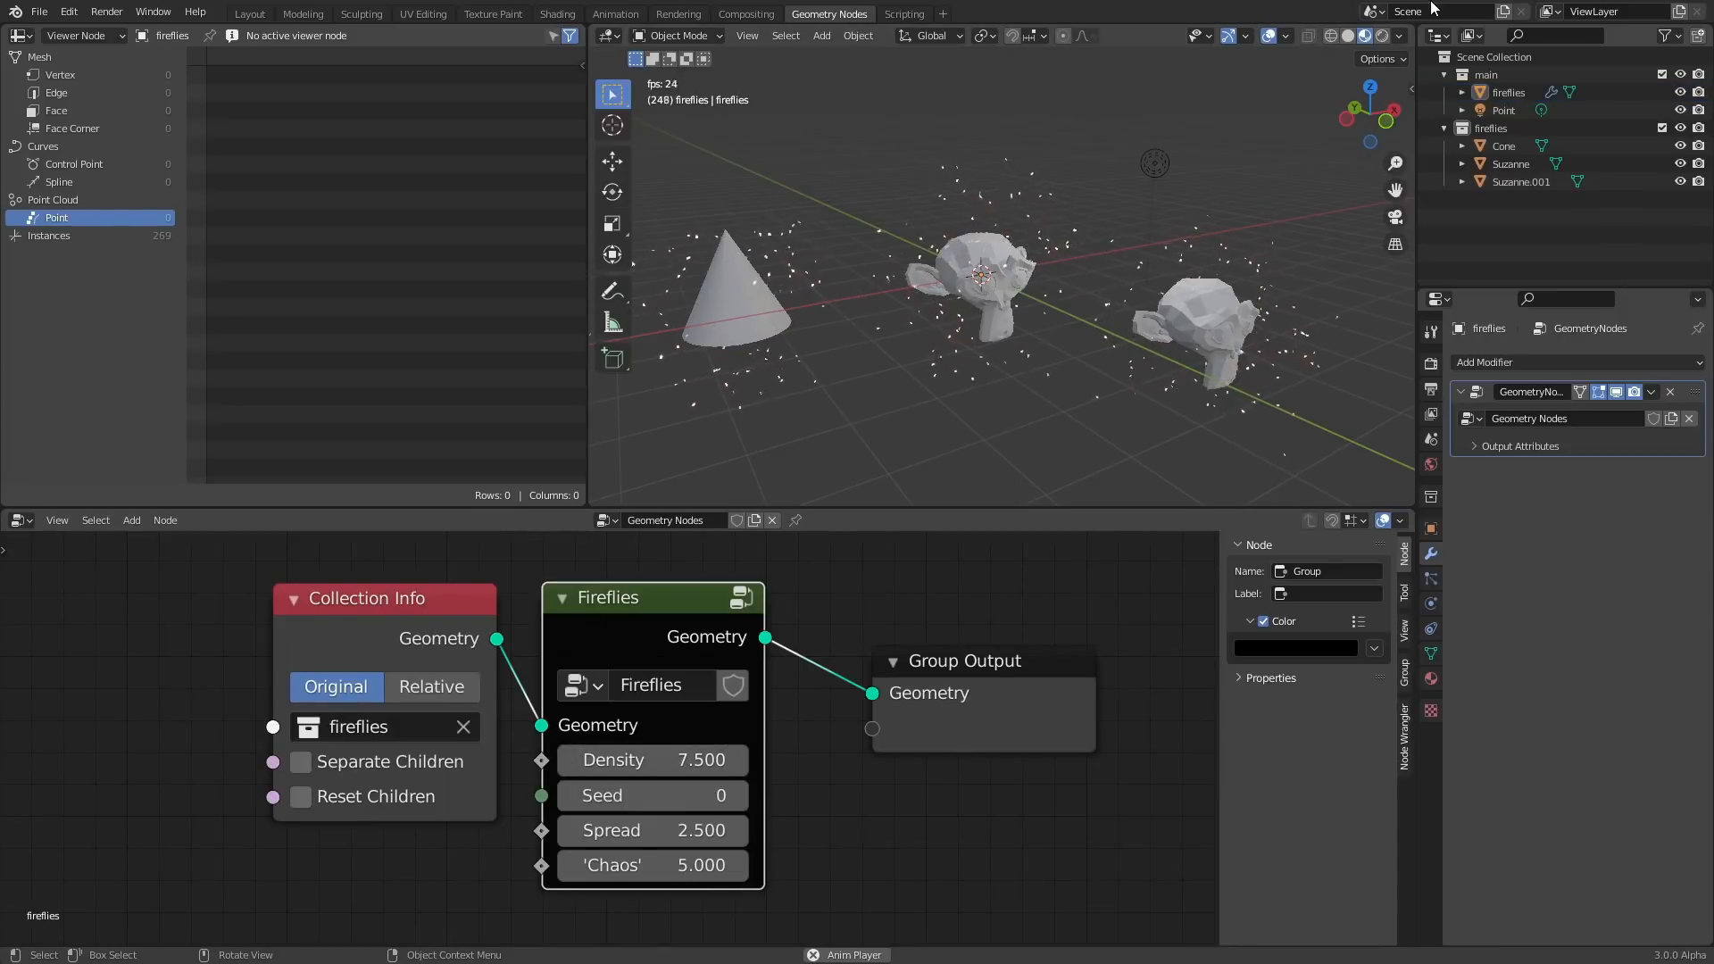
left_click(1268, 36)
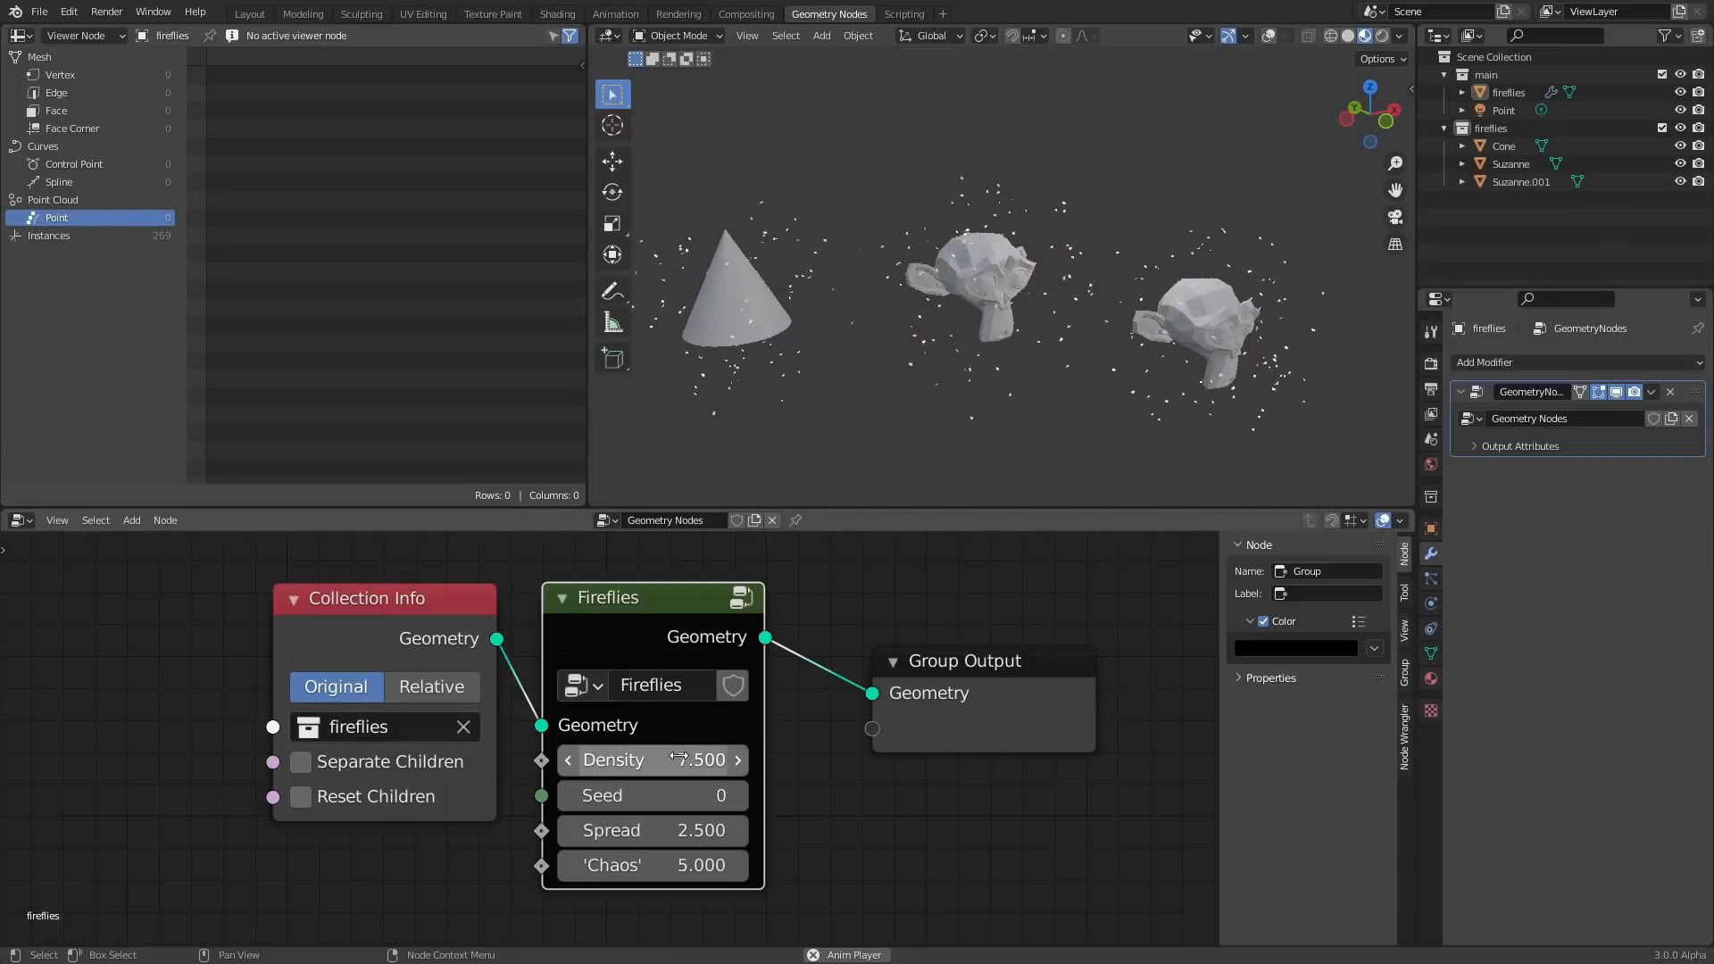
Try a Seed of 12, a Spread of 7.050 and a Chaos of 23.300 on the Fireflies node.
left_click_drag(633, 795, 676, 796)
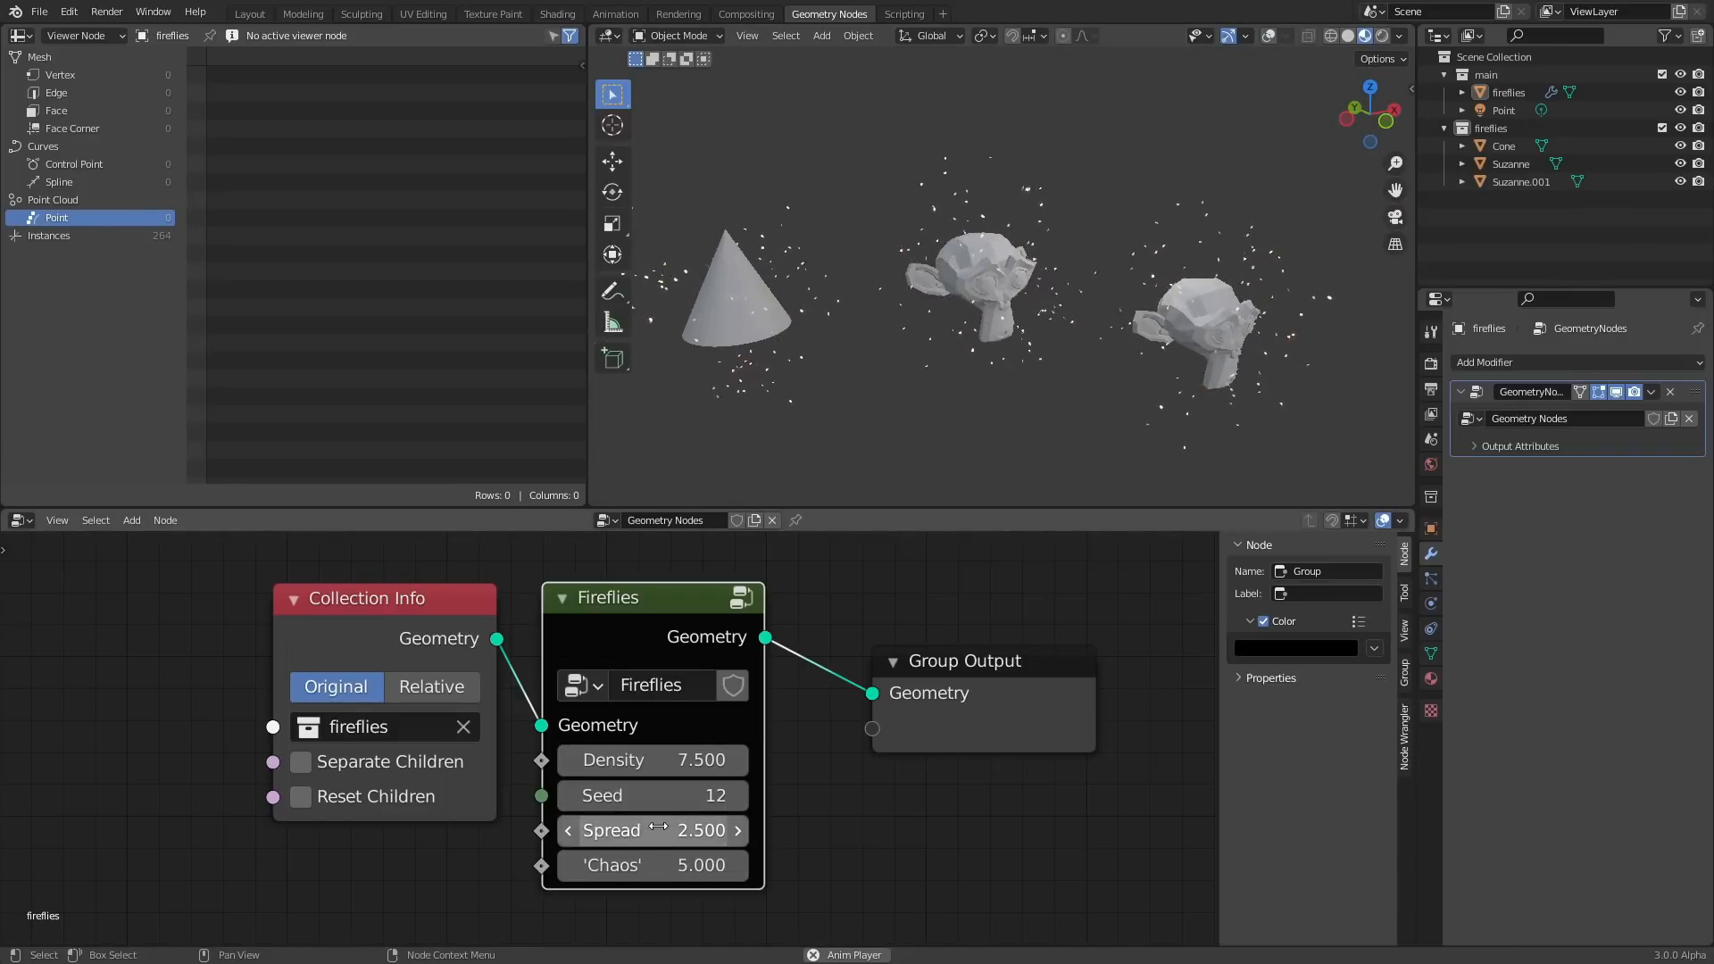
left_click_drag(658, 827, 860, 827)
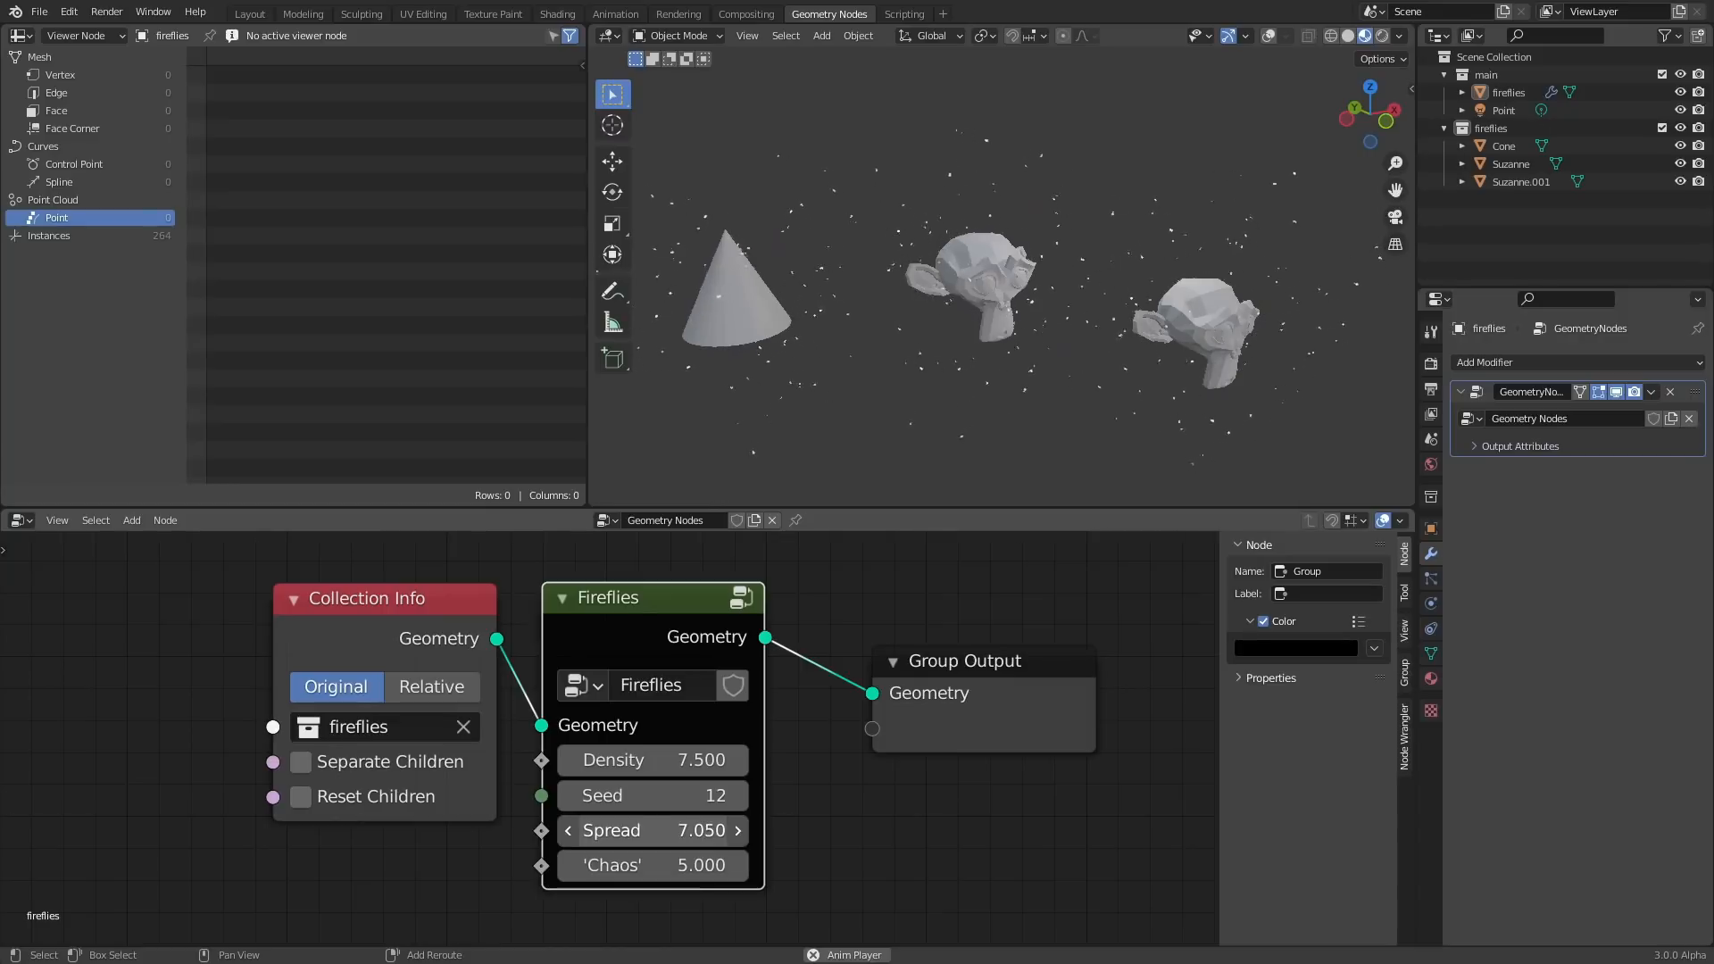
left_click_drag(652, 865, 759, 865)
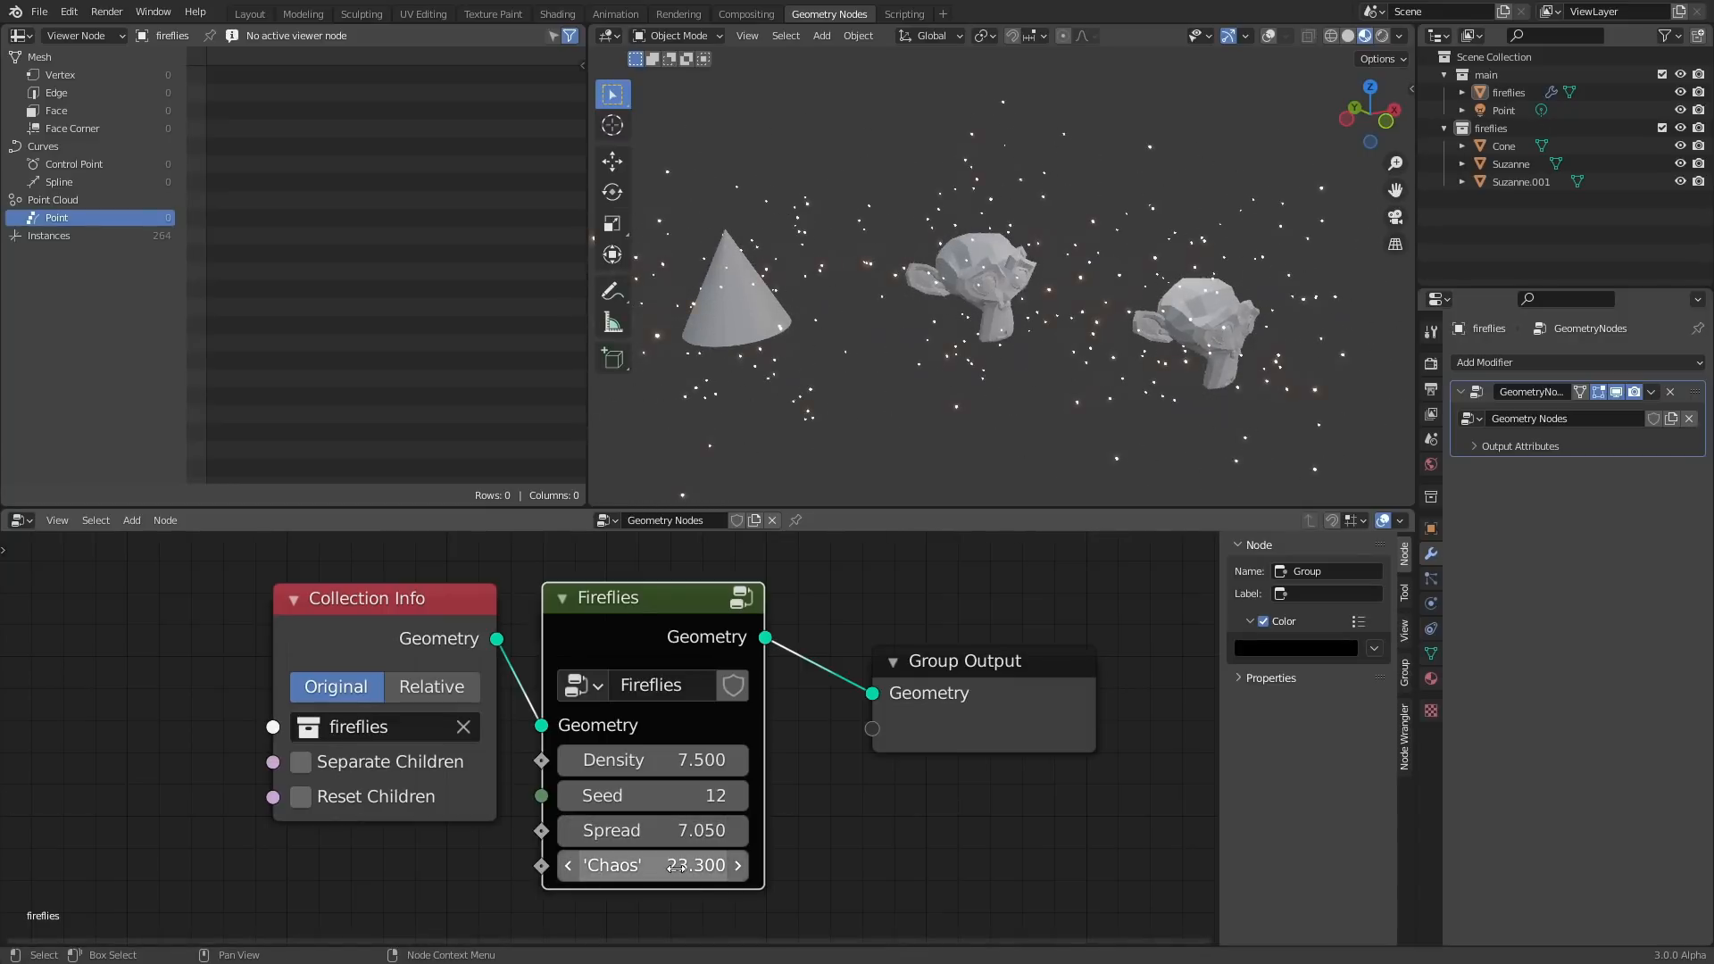
key("ctrl+z")
key("ctrl+z")
key("ctrl+z")
left_click(878, 334)
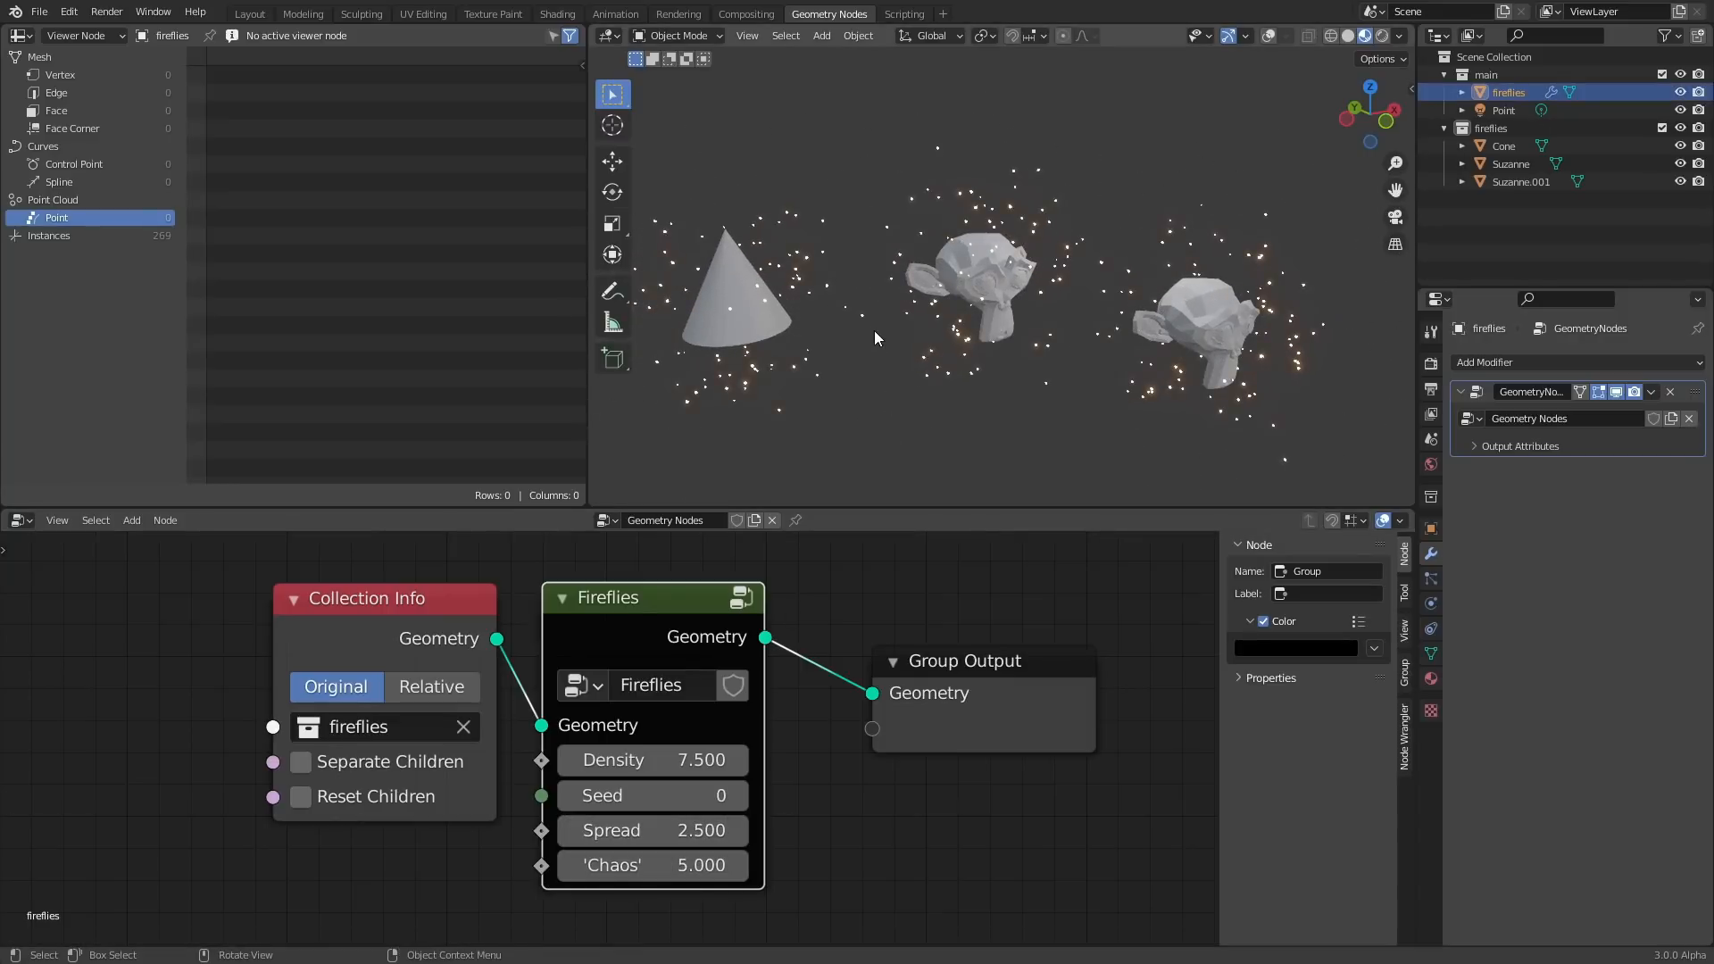
key("space")
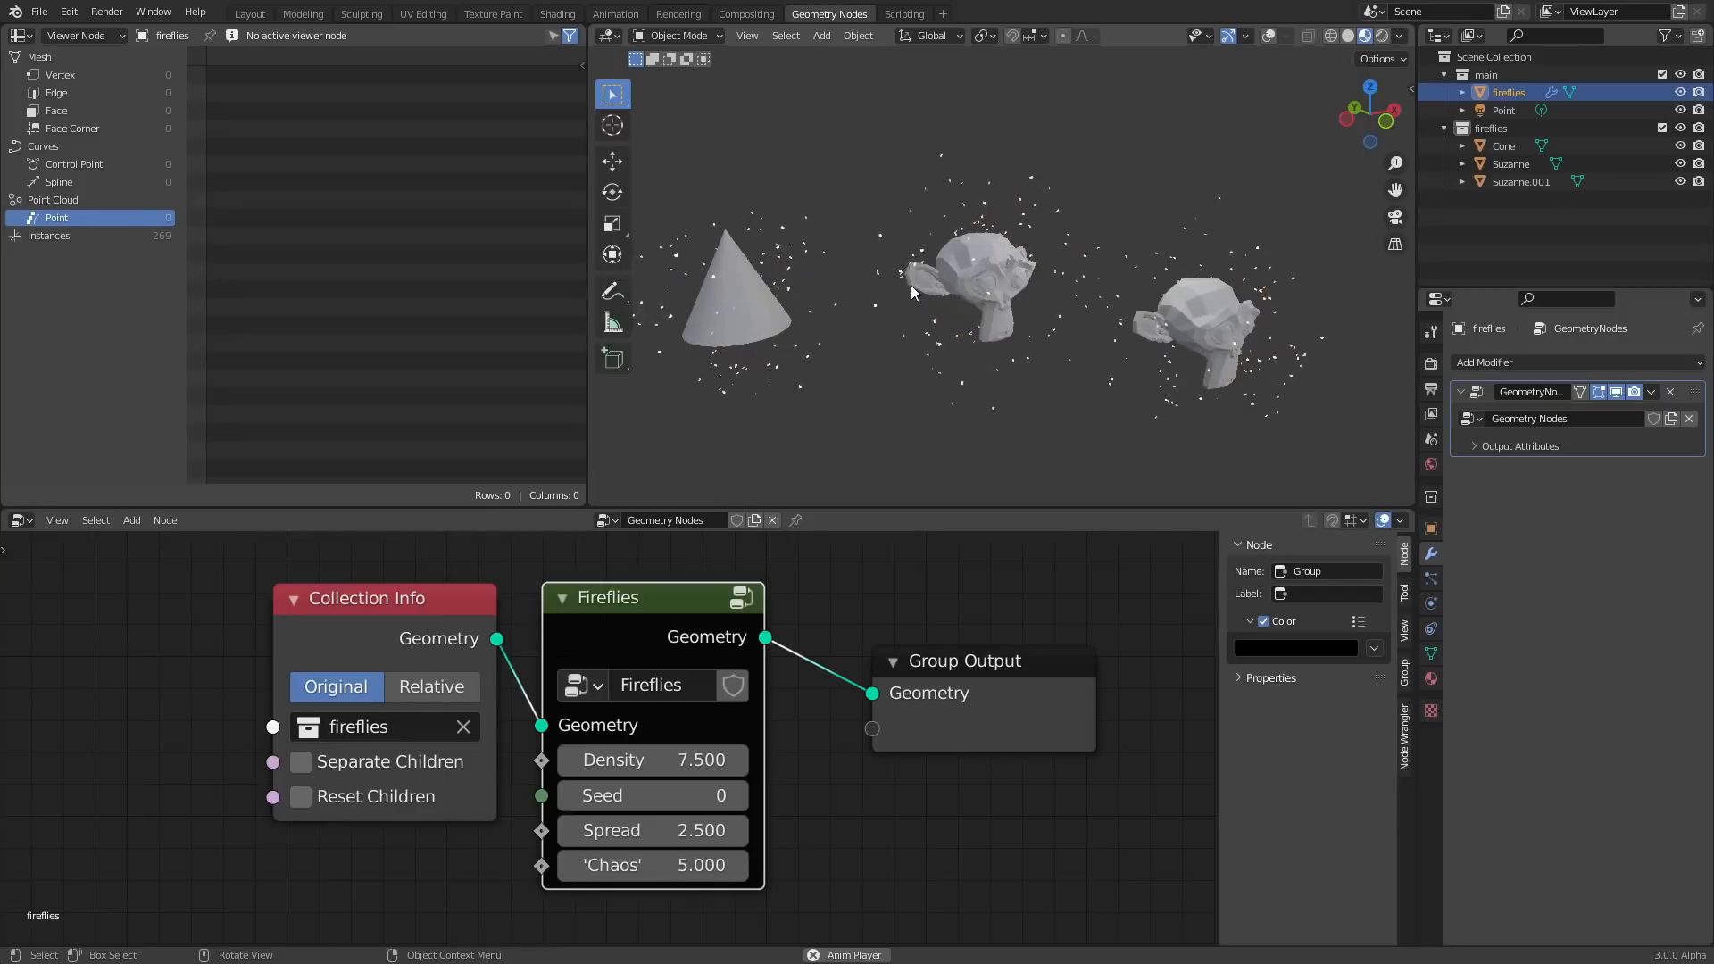
Stretch the cone's mesh along the Z axis to several times its height and preview the scene in rendered shading.
left_click(728, 291)
key("Tab")
scroll(803, 268, "down", 2)
key("s")
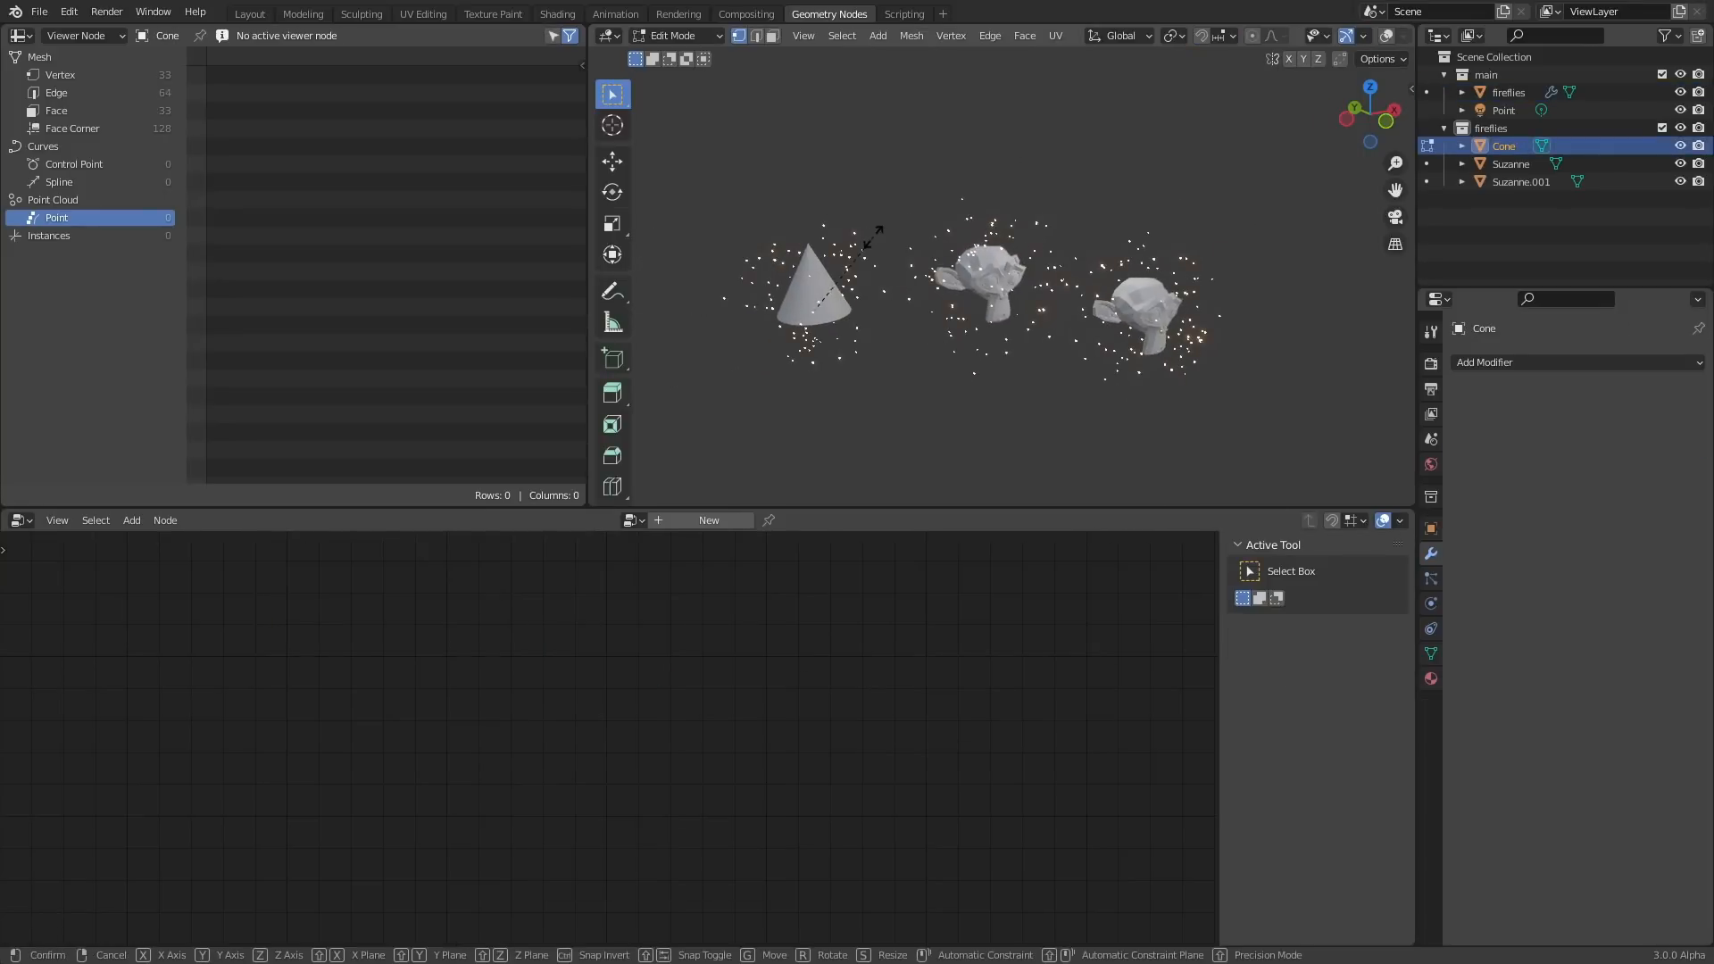
key("z")
key("Return")
key("Tab")
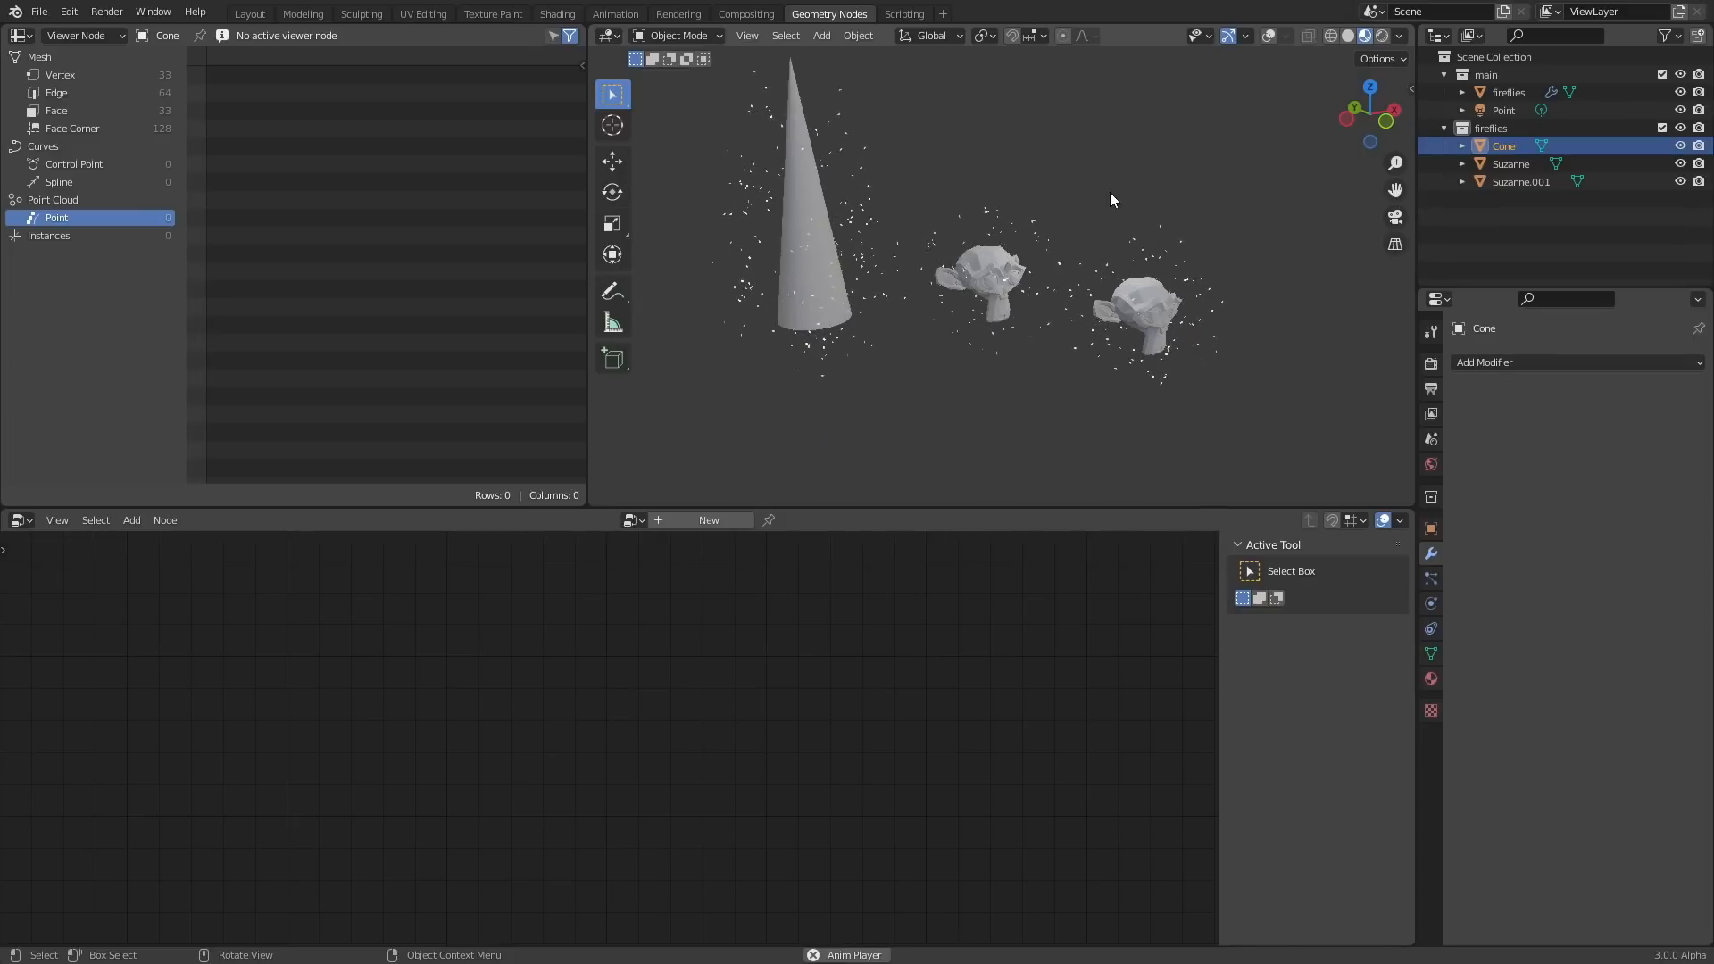
left_click(1381, 36)
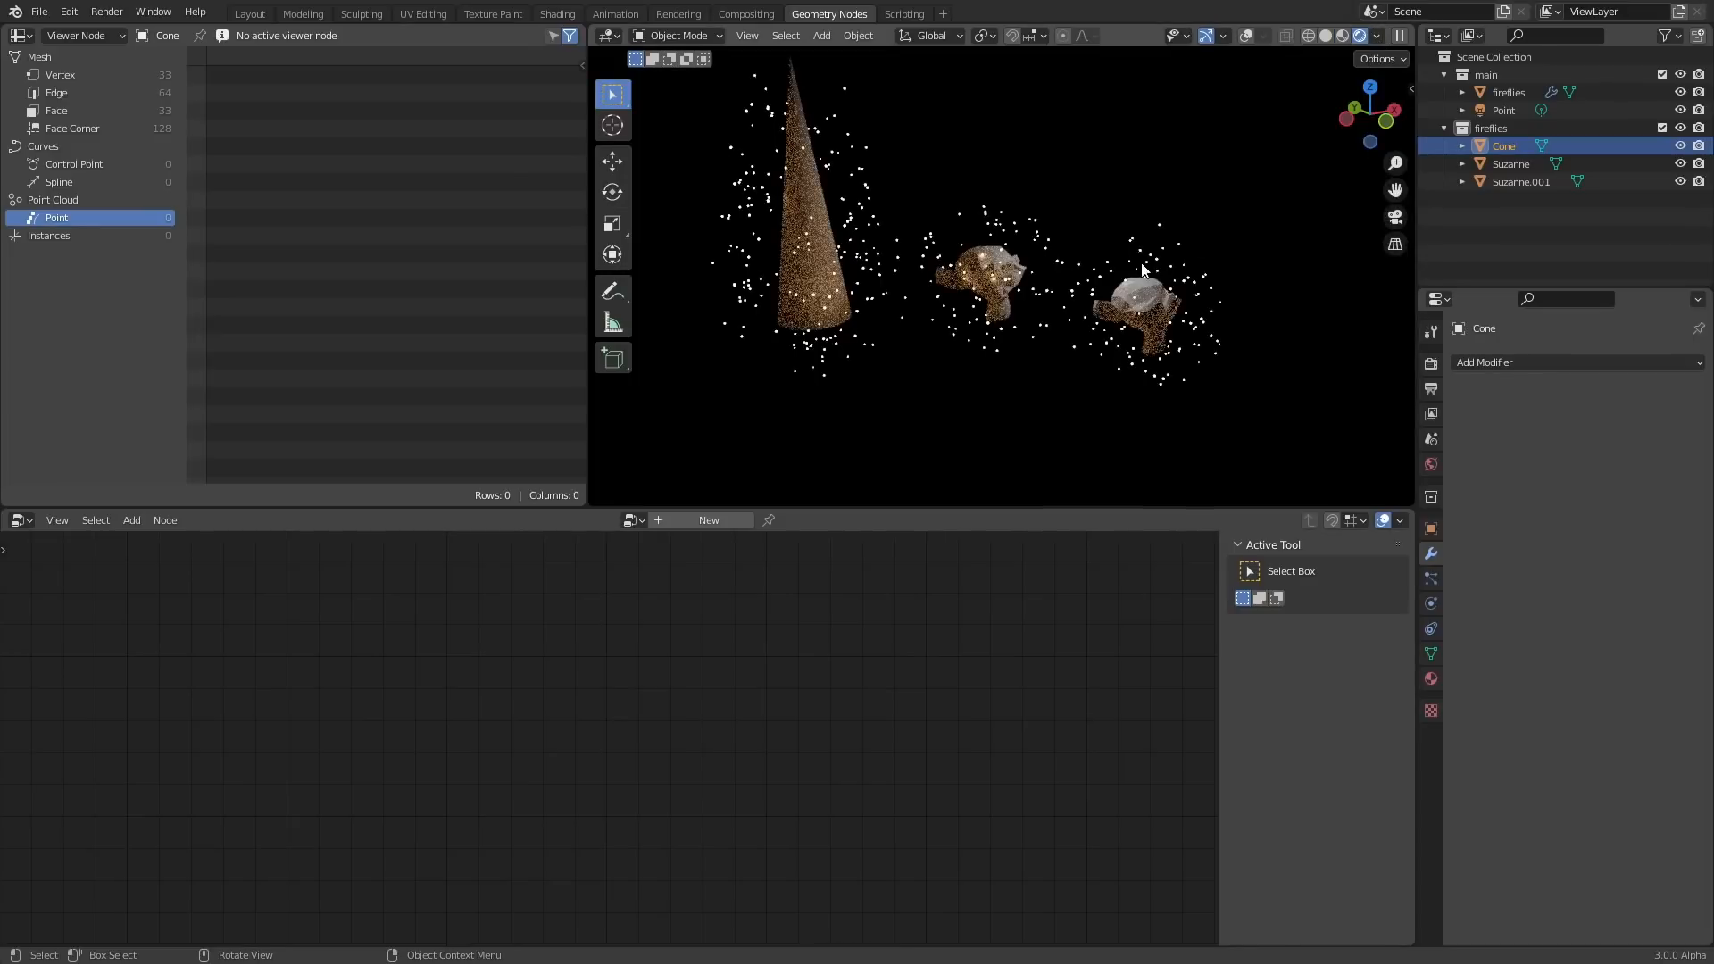
scroll(1094, 196, "up", 3)
Start a new file from the General template.
key("ctrl+n")
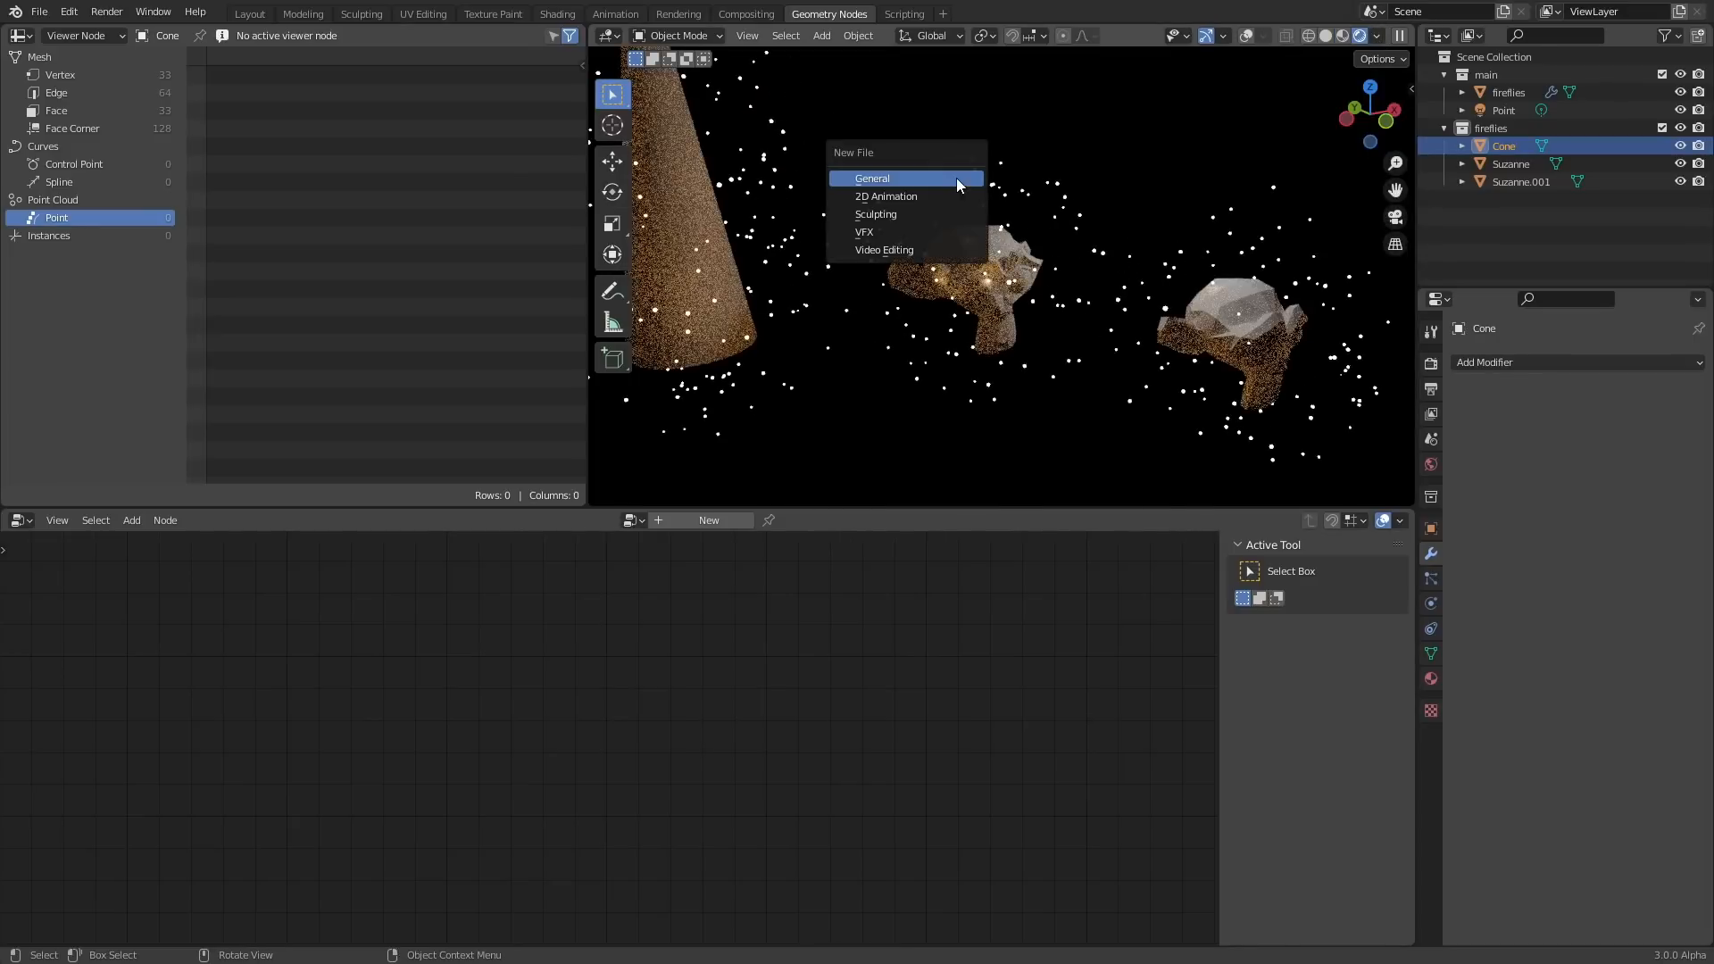
left_click(955, 178)
left_click(908, 512)
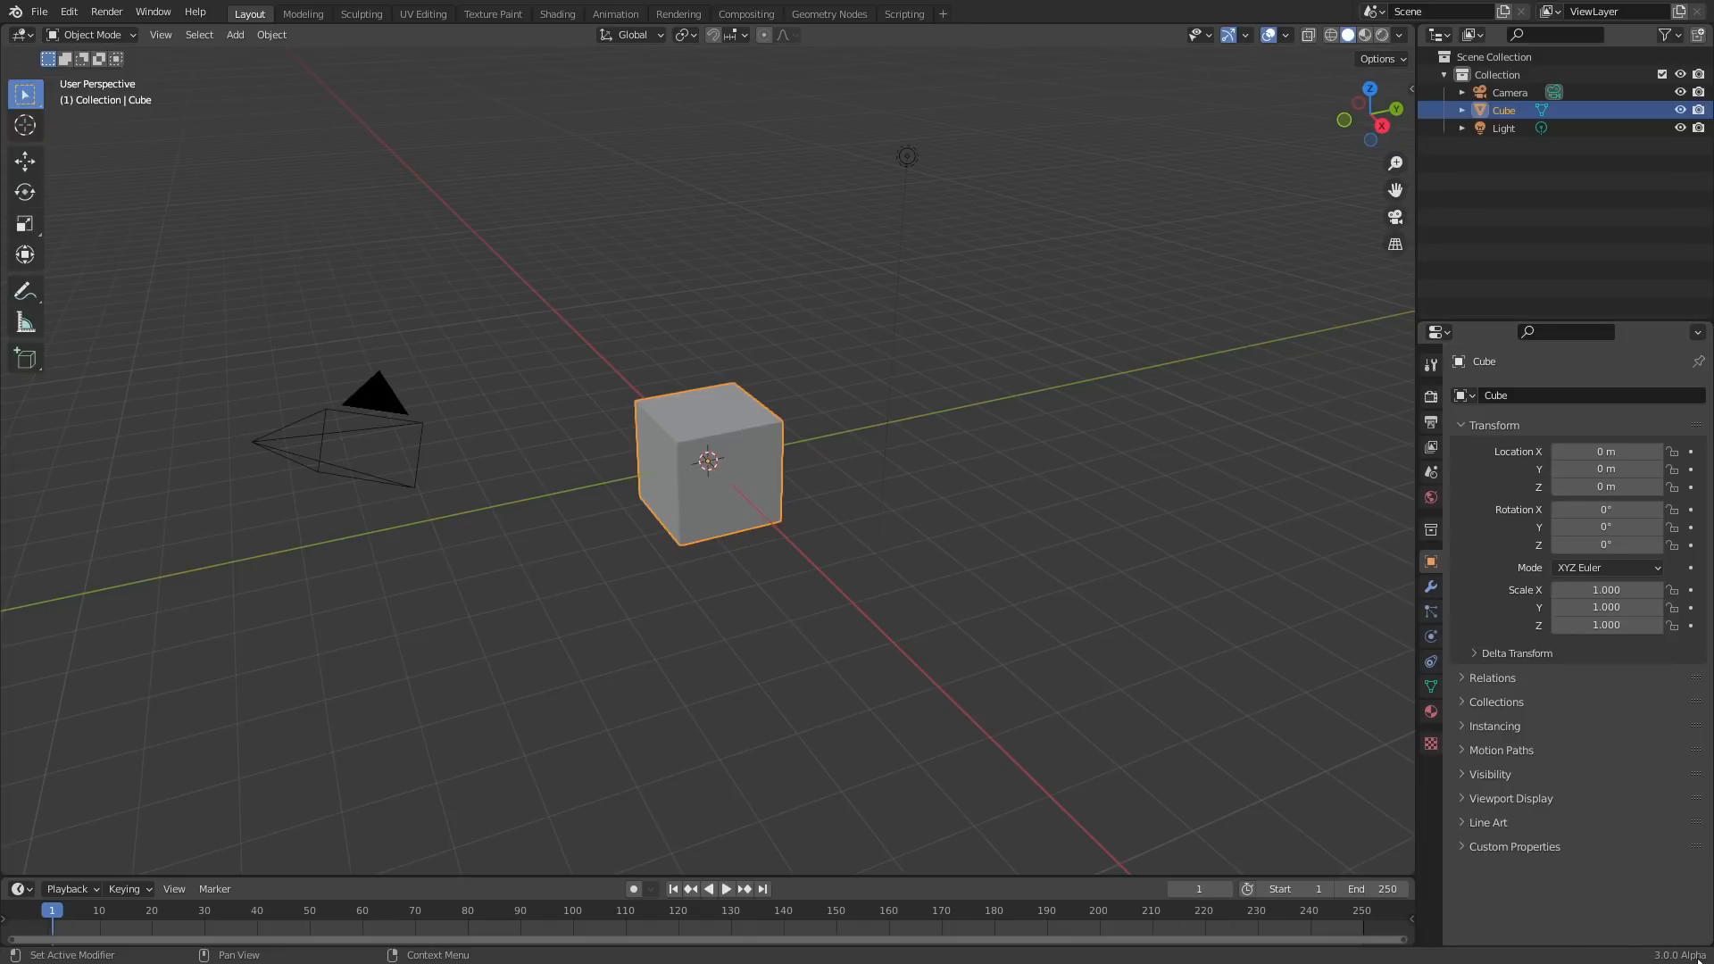
In the Geometry Nodes workspace, create a new node tree on the default cube and rename the cube "emitter".
left_click(823, 15)
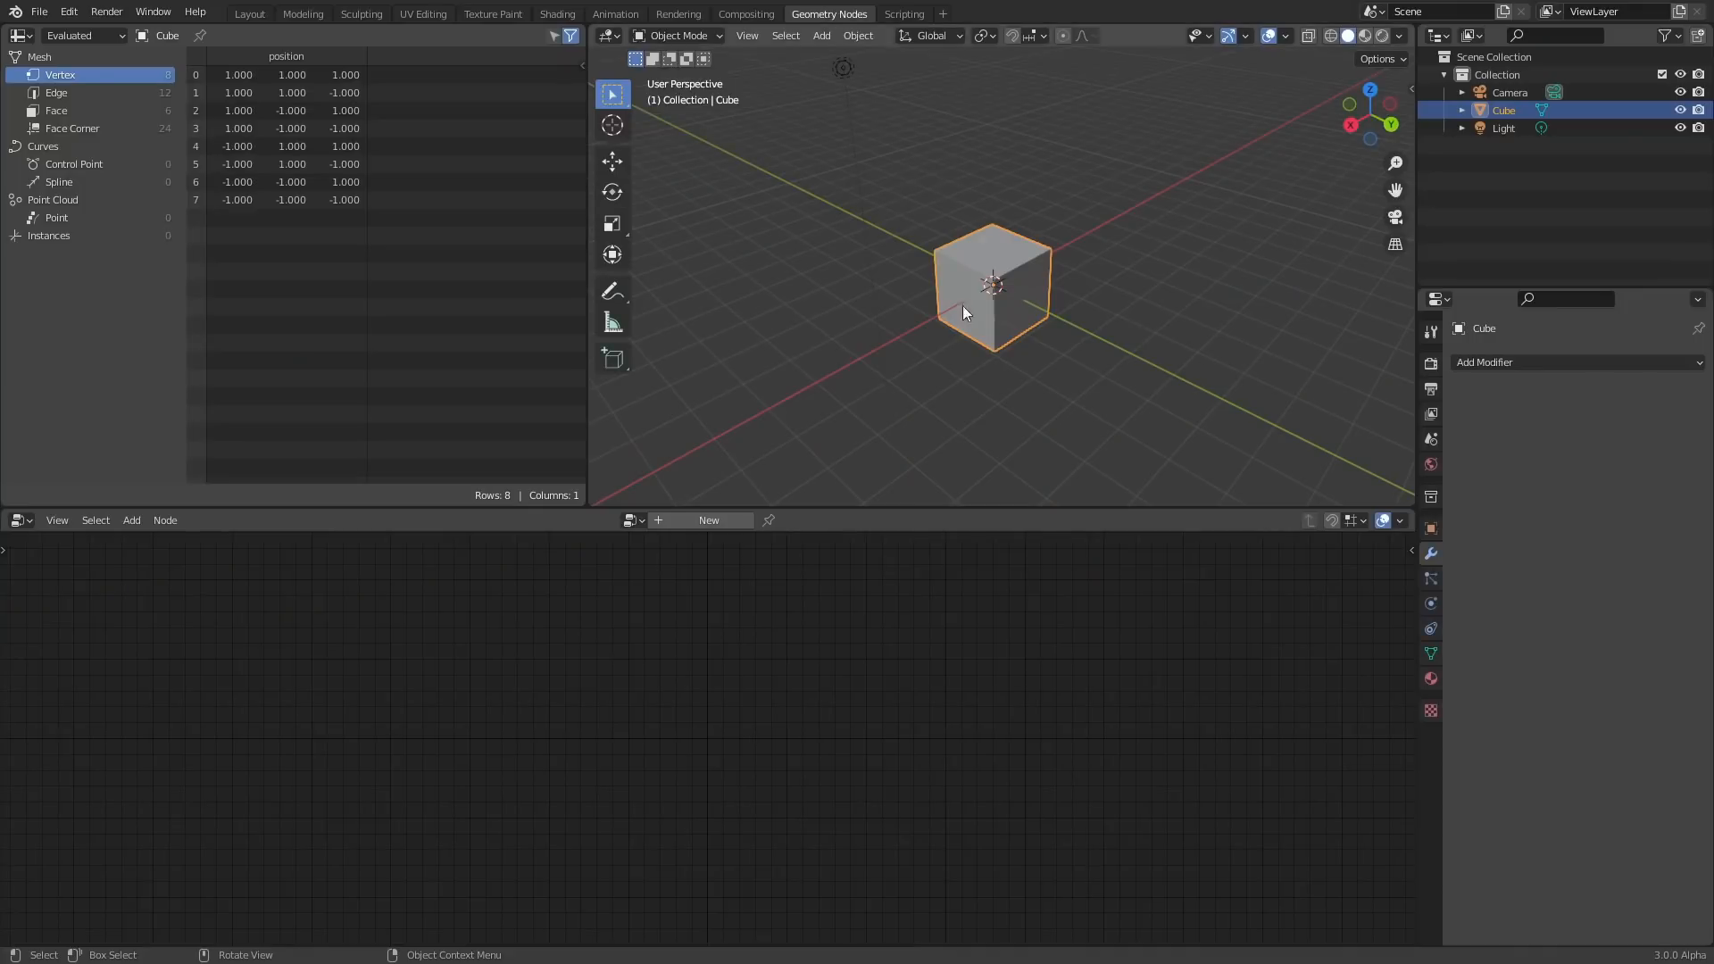
left_click(715, 518)
double_click(1518, 109)
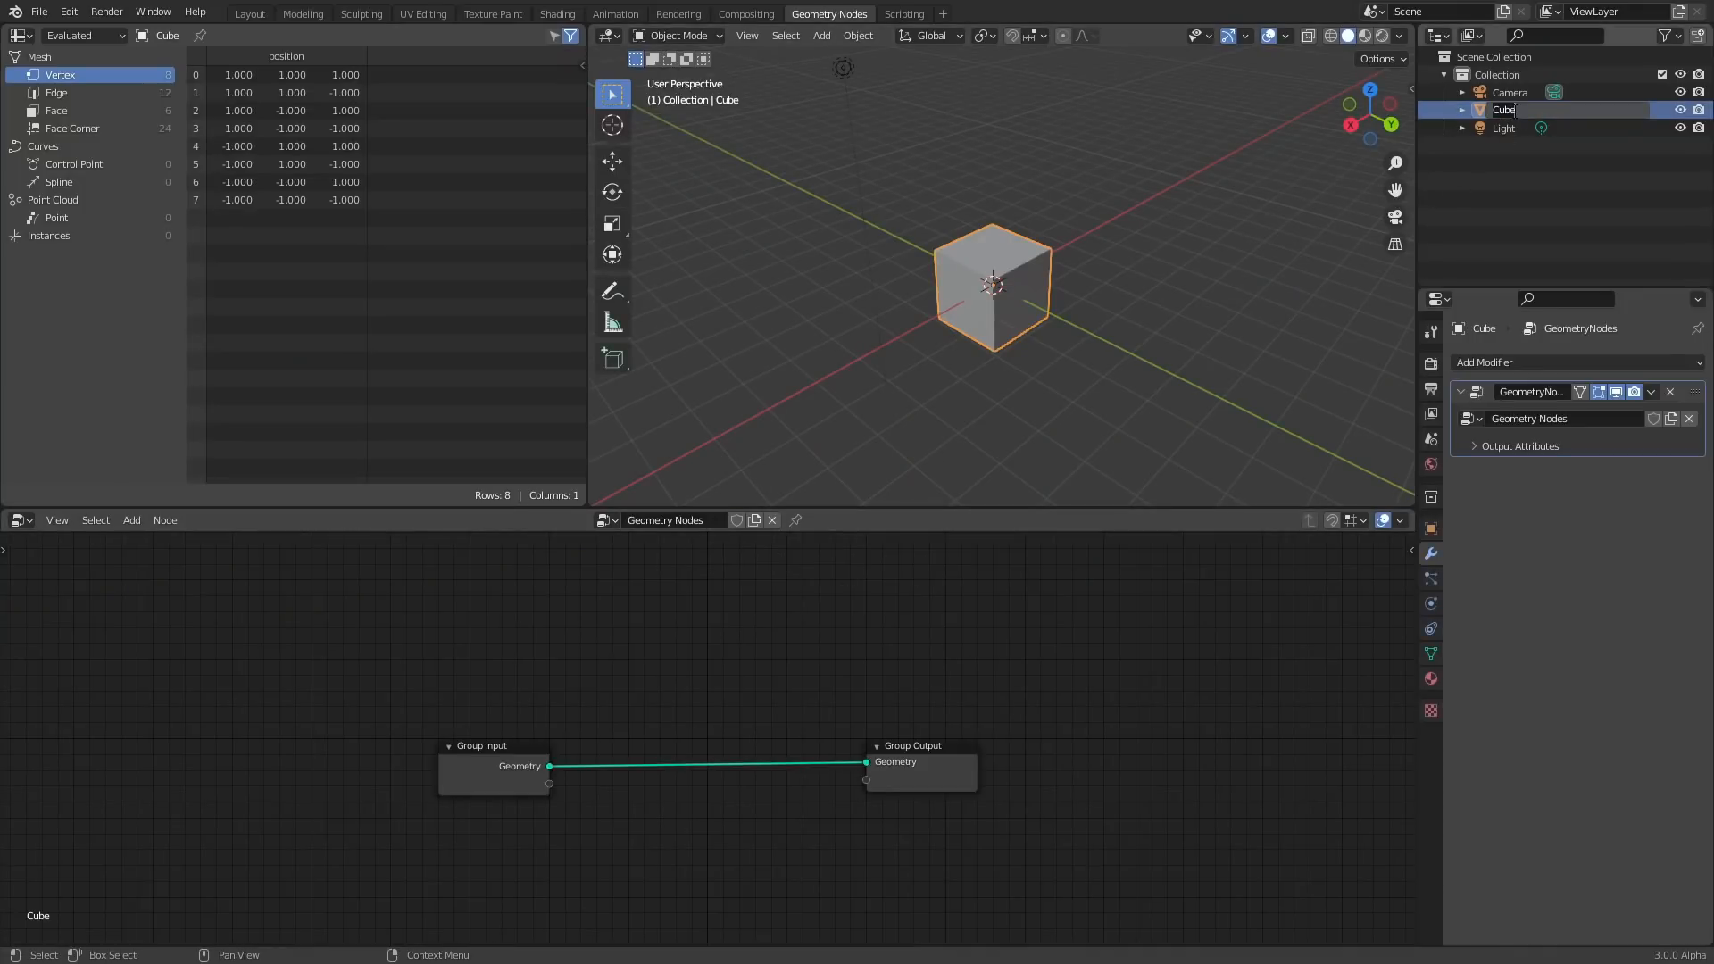
type("emitter")
key("Return")
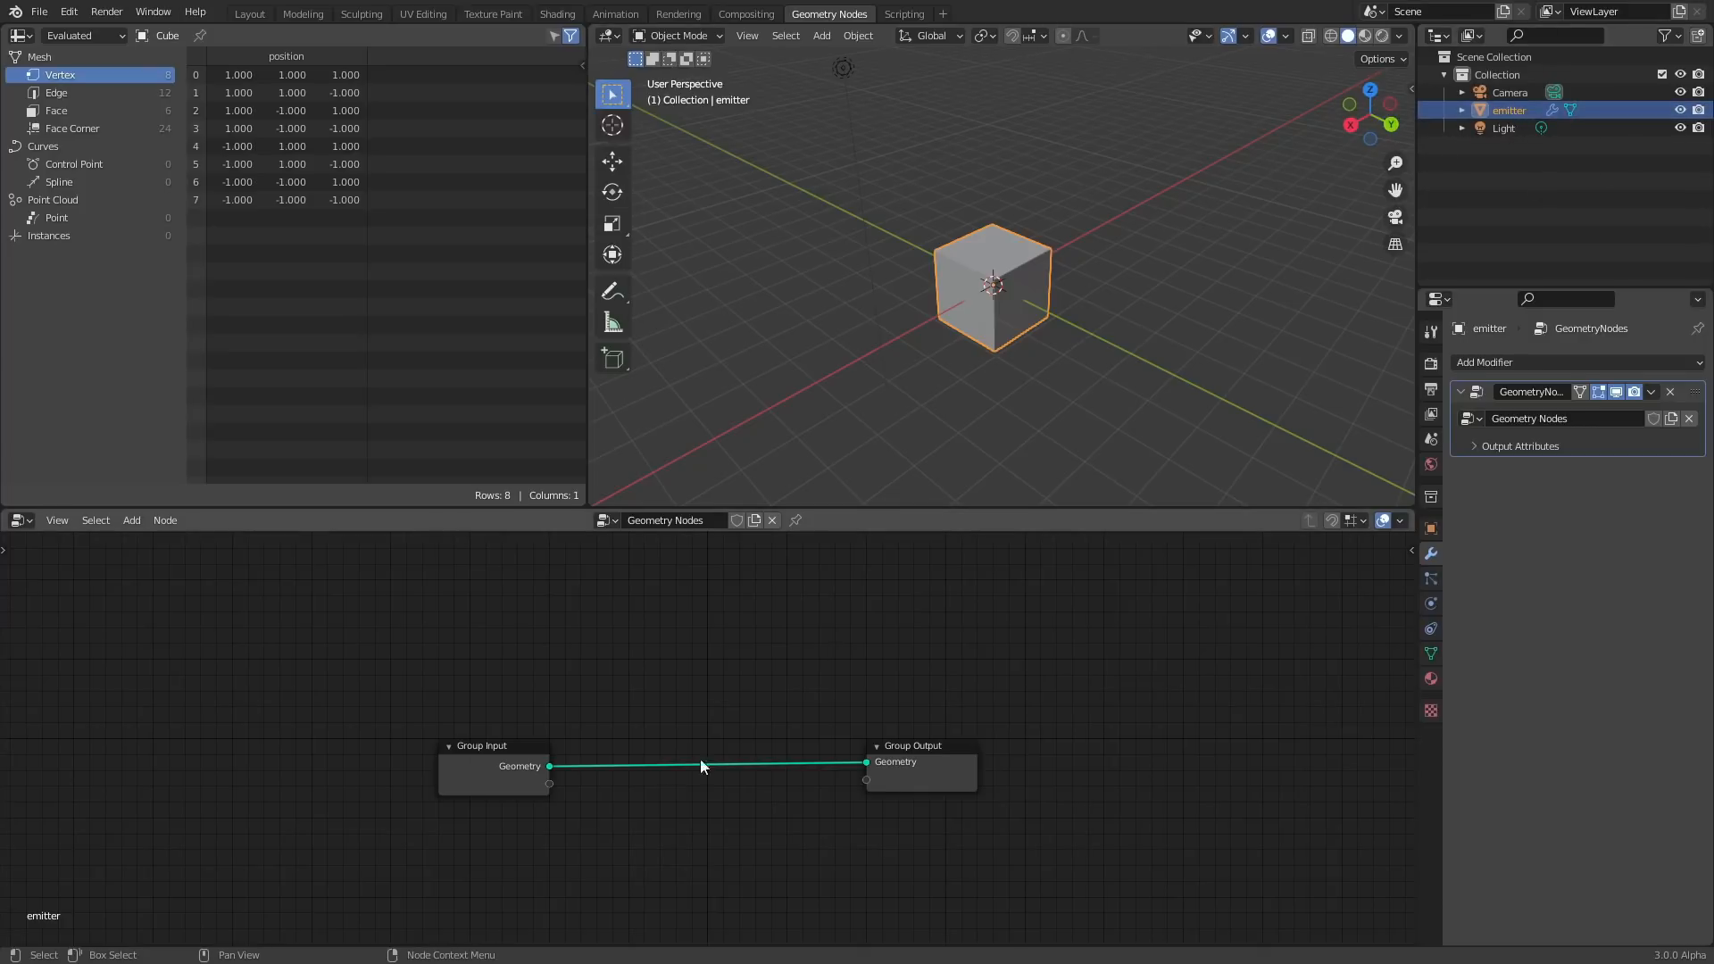
Delete the Group Input node from the emitter's node tree.
left_click(455, 741)
key("x")
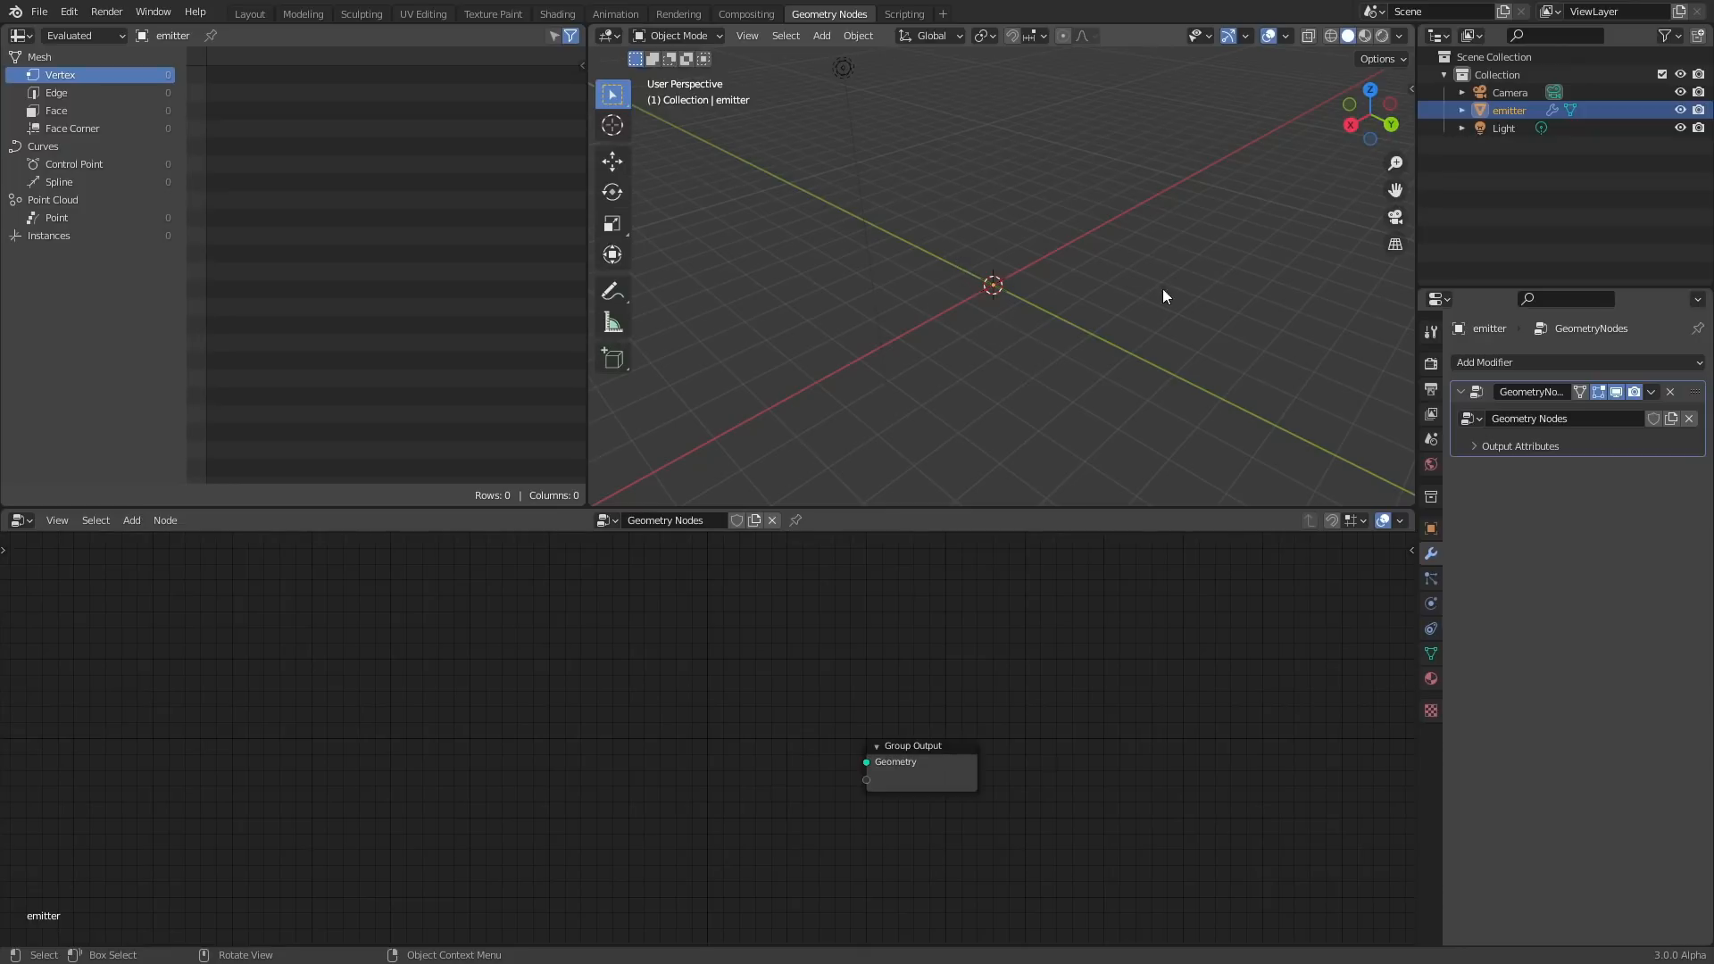
Add a monkey mesh at the centre of the scene.
key("shift+a")
mouse_move(952, 166)
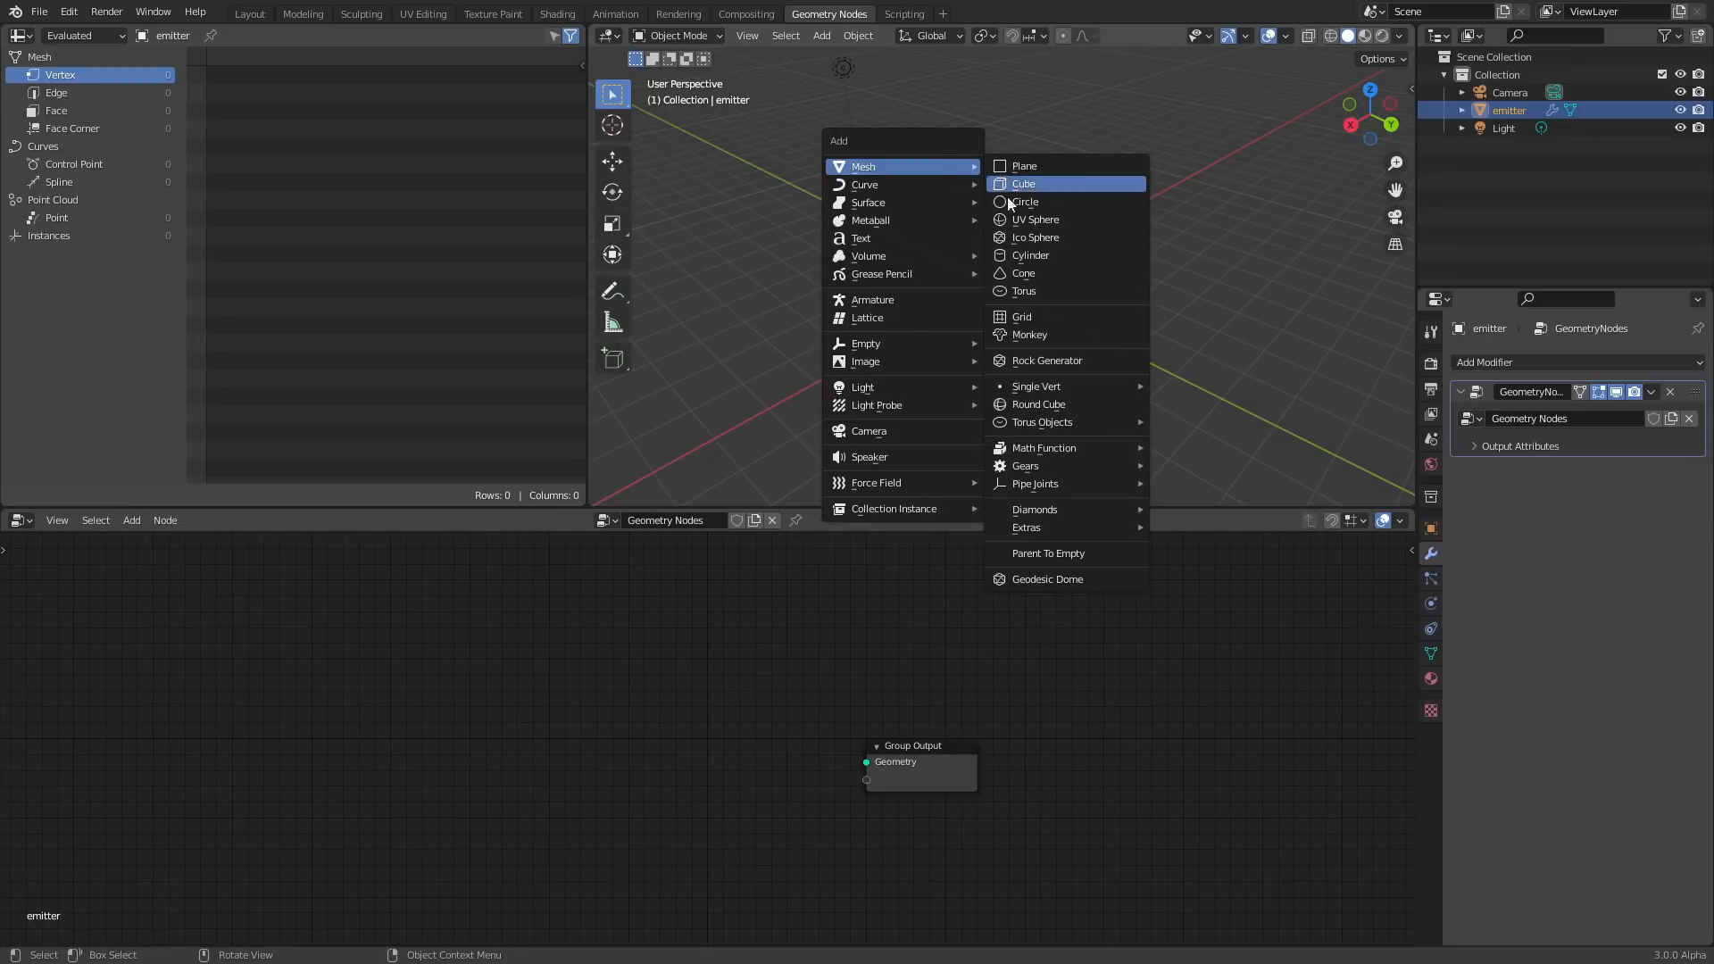
left_click(1035, 335)
middle_click_drag(1026, 307, 1117, 289)
middle_click_drag(948, 314, 919, 223)
Move the monkey head into a new collection named "fireflies" and select that collection.
key("m")
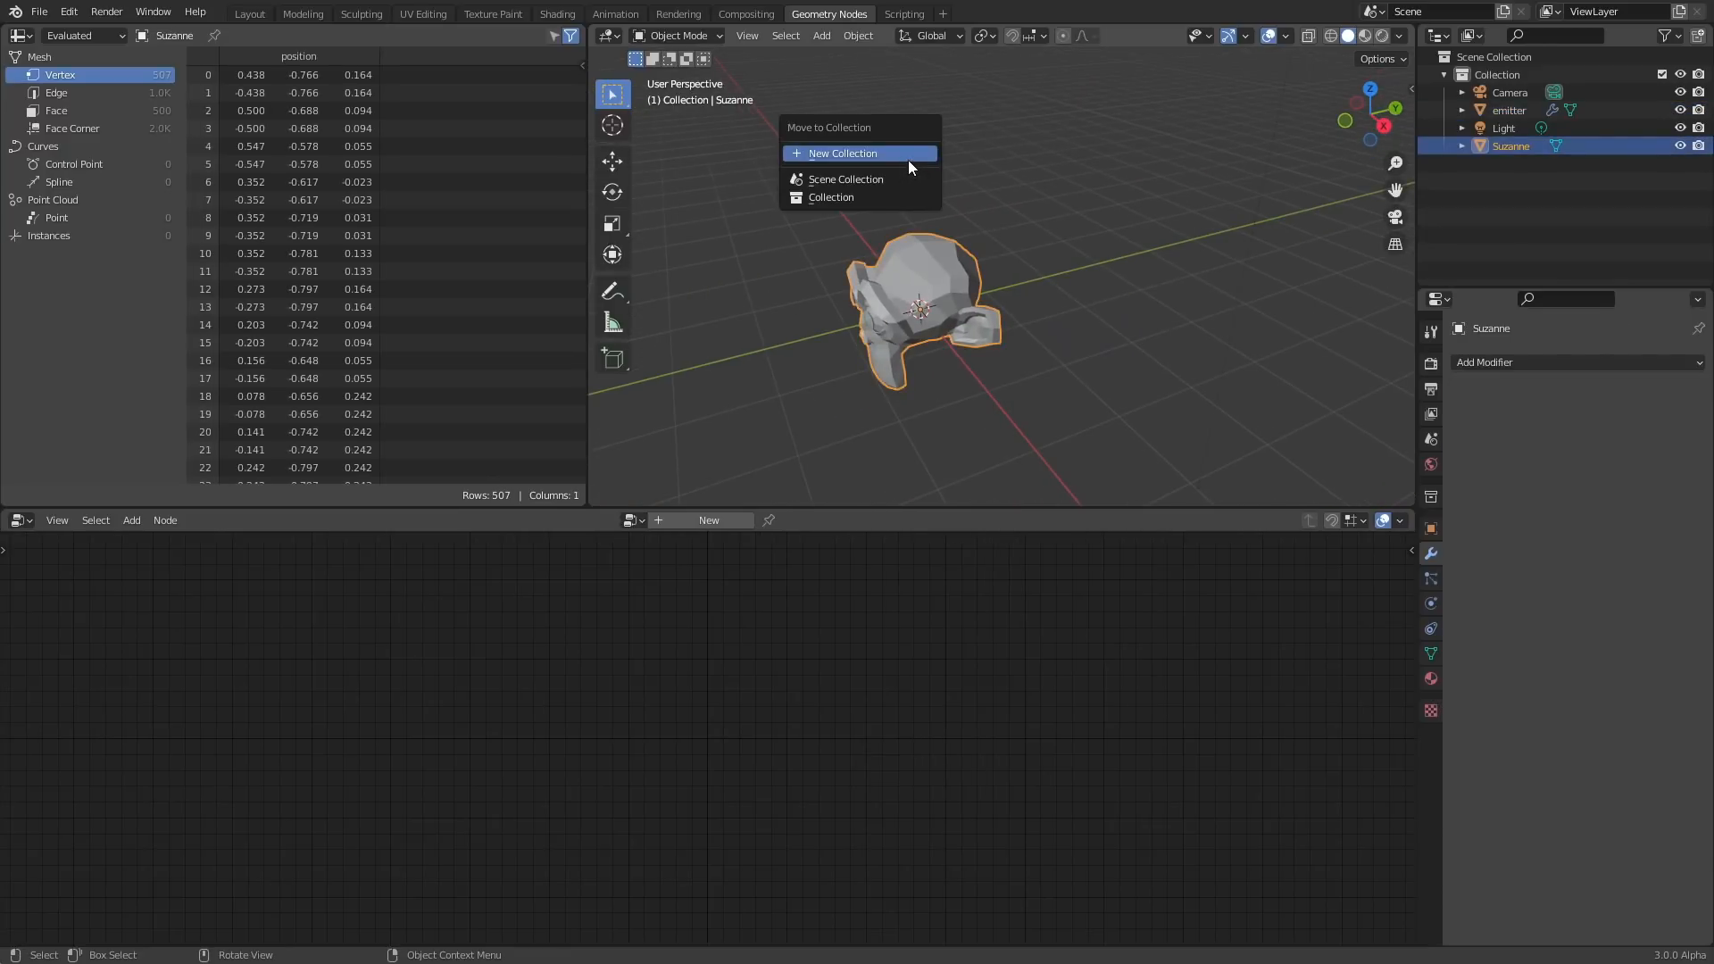
left_click(907, 159)
type("firefl")
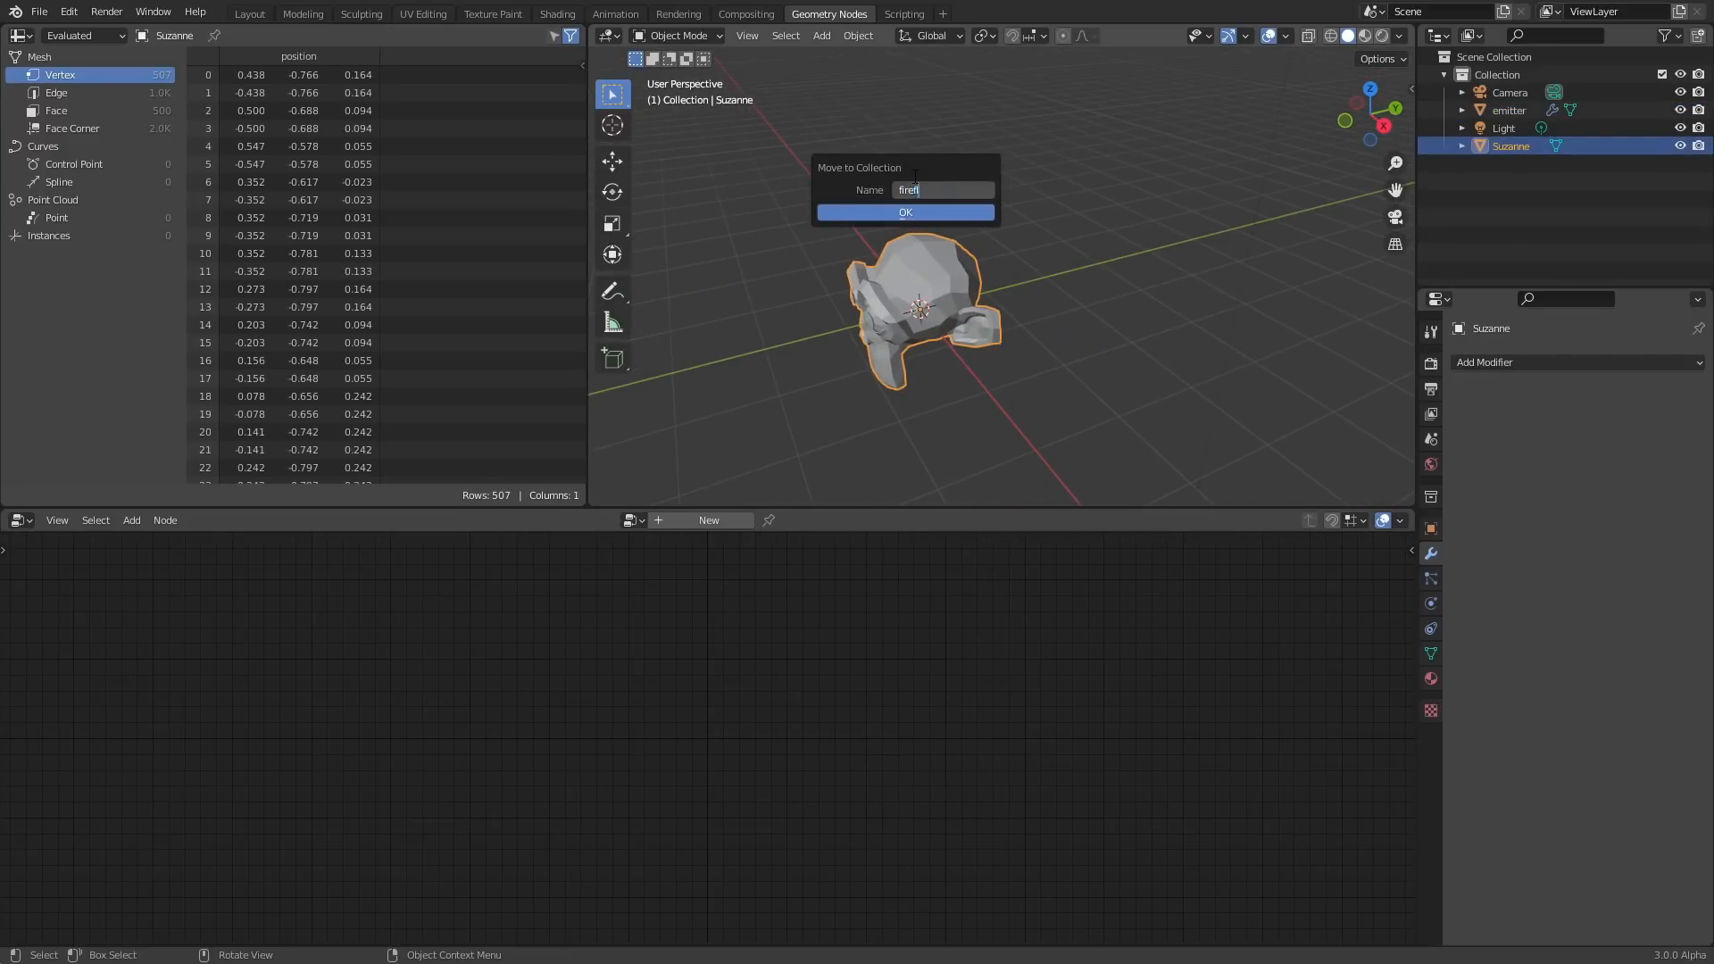
type("ies")
key("Return")
key("Return")
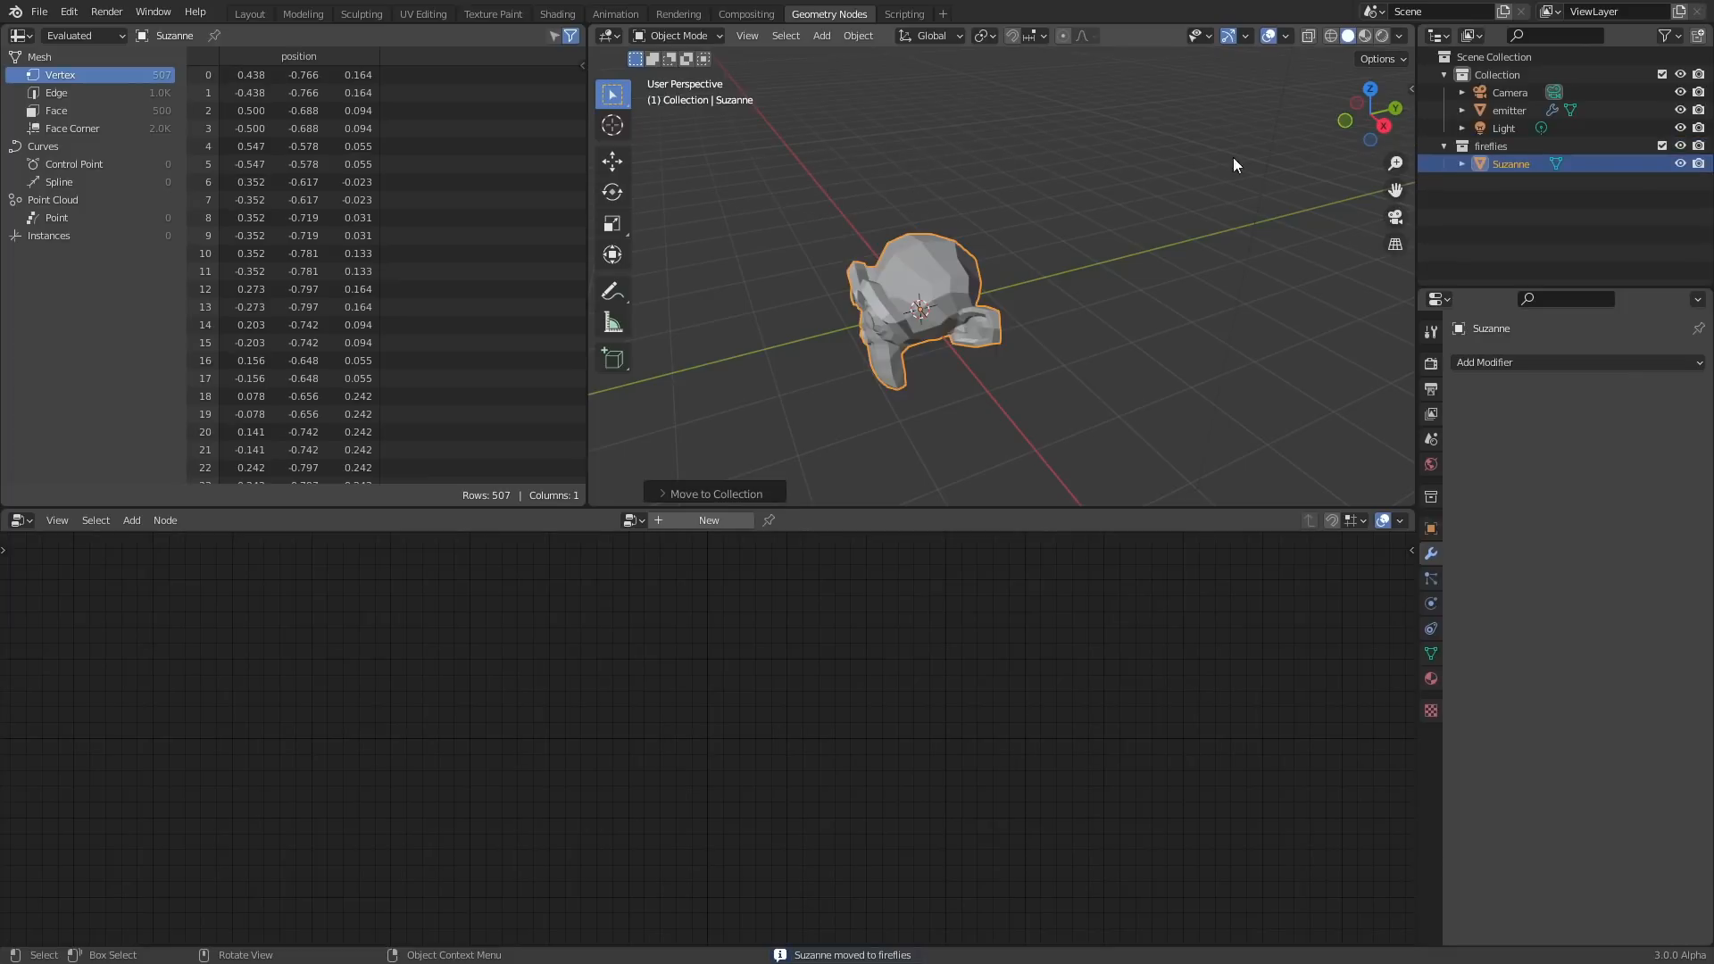
left_click(1523, 146)
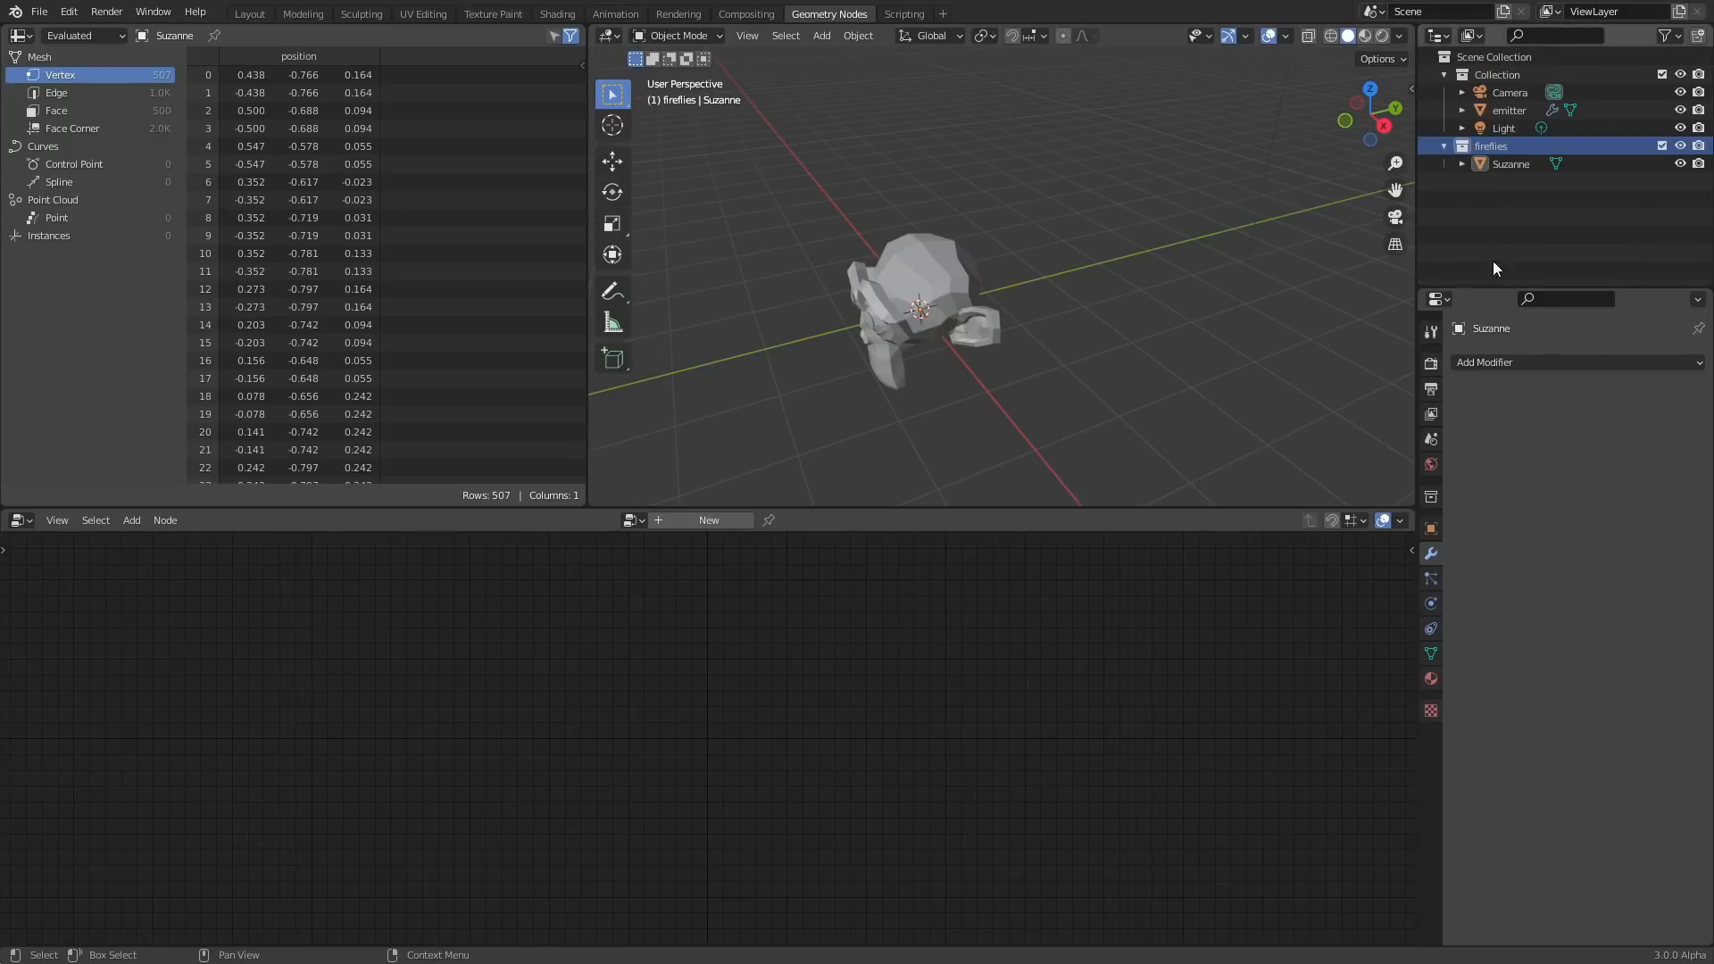
Add a Collection Info node to the emitter's node tree and connect its Geometry output to the Group Output.
middle_click_drag(1034, 229, 1143, 184, "shift")
left_click(1519, 104)
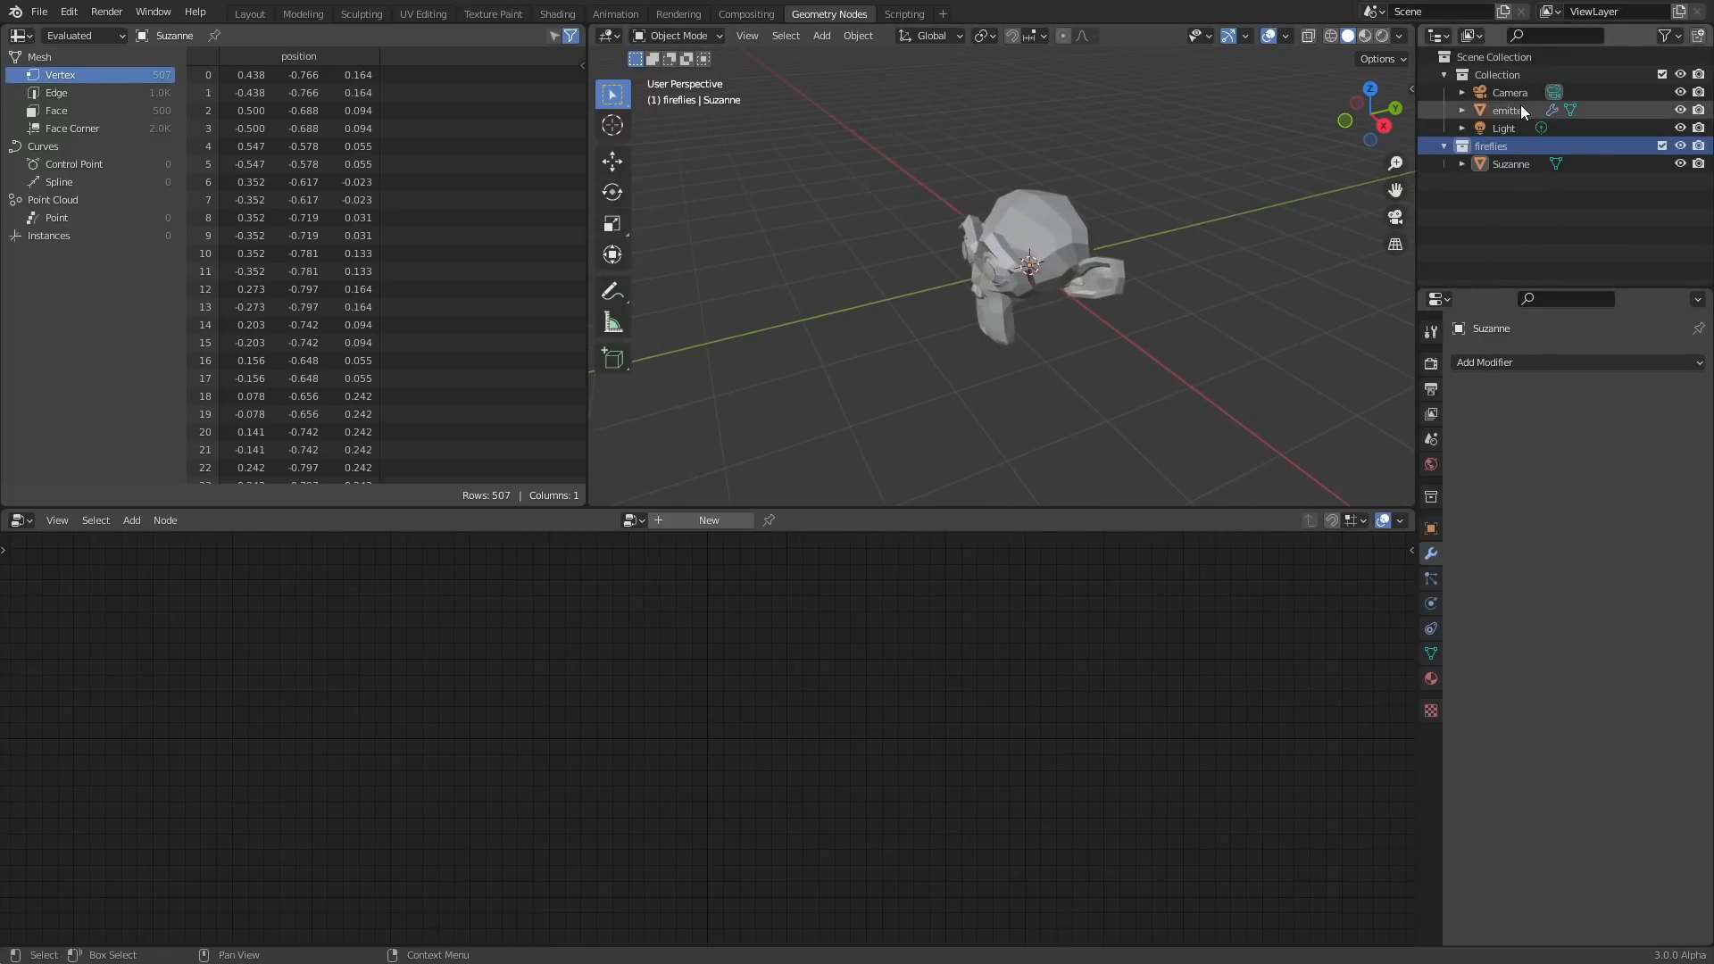
key("shift+a")
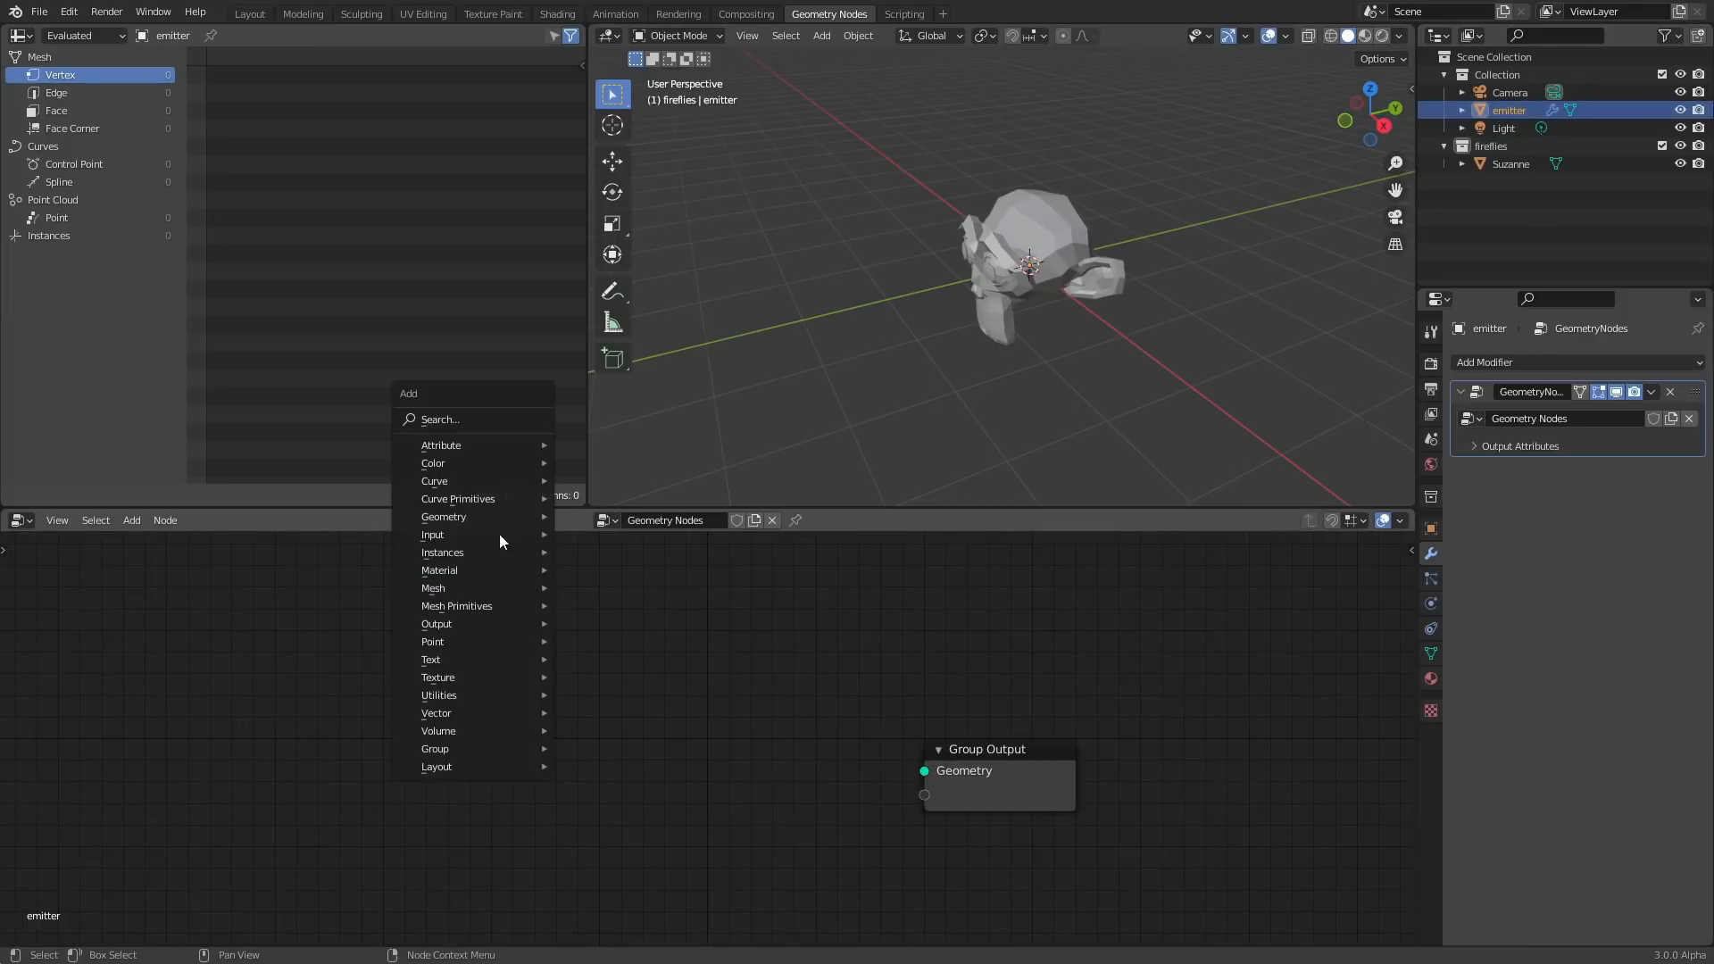
left_click(476, 419)
type("coll")
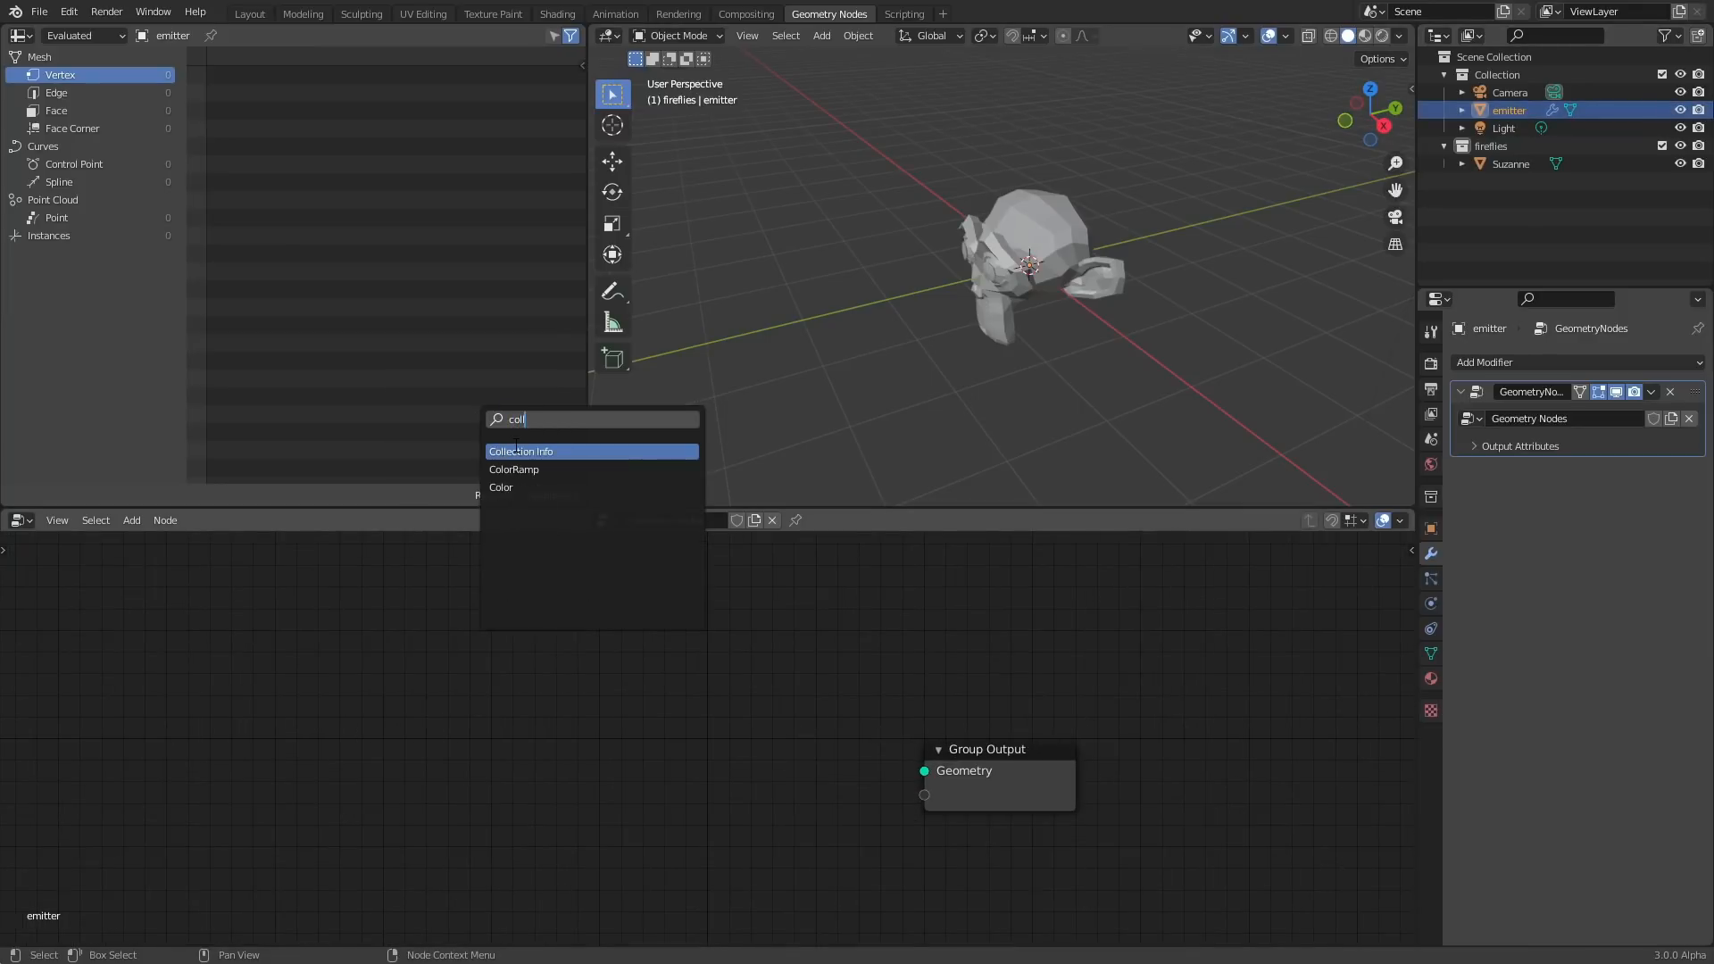
key("Return")
left_click(534, 695)
left_click_drag(534, 695, 944, 763)
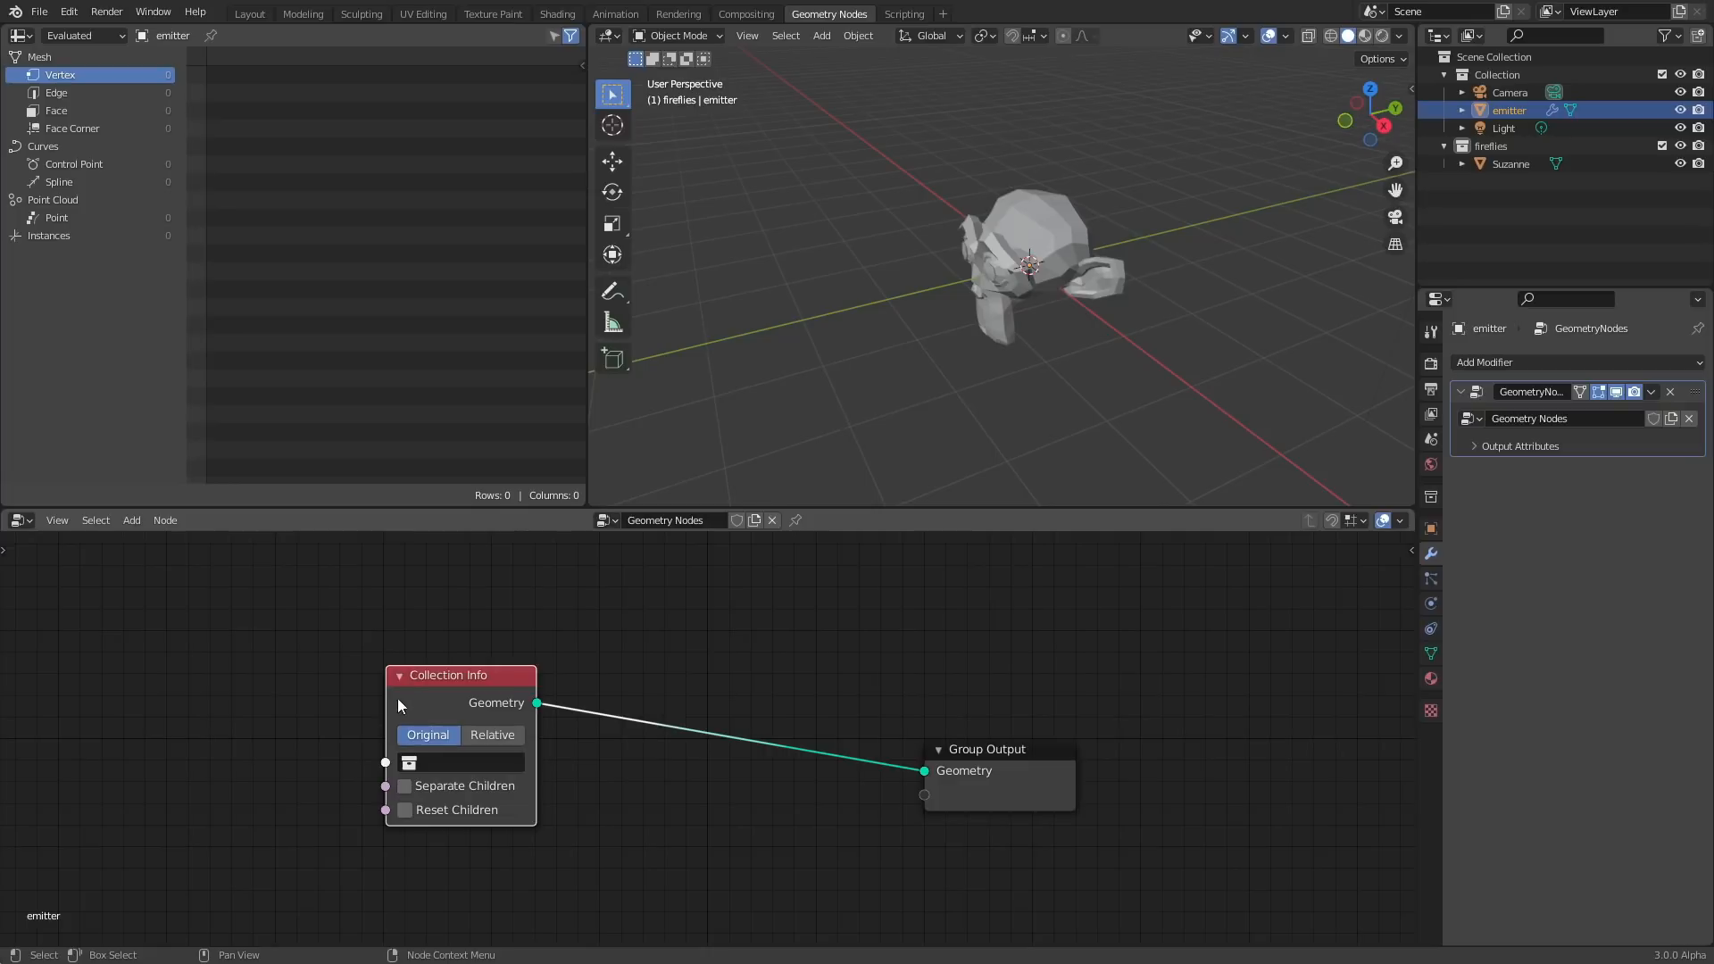
Set the Collection Info node's collection to fireflies and move the node farther from the Group Output.
scroll(458, 820, "up", 1)
left_click(398, 772)
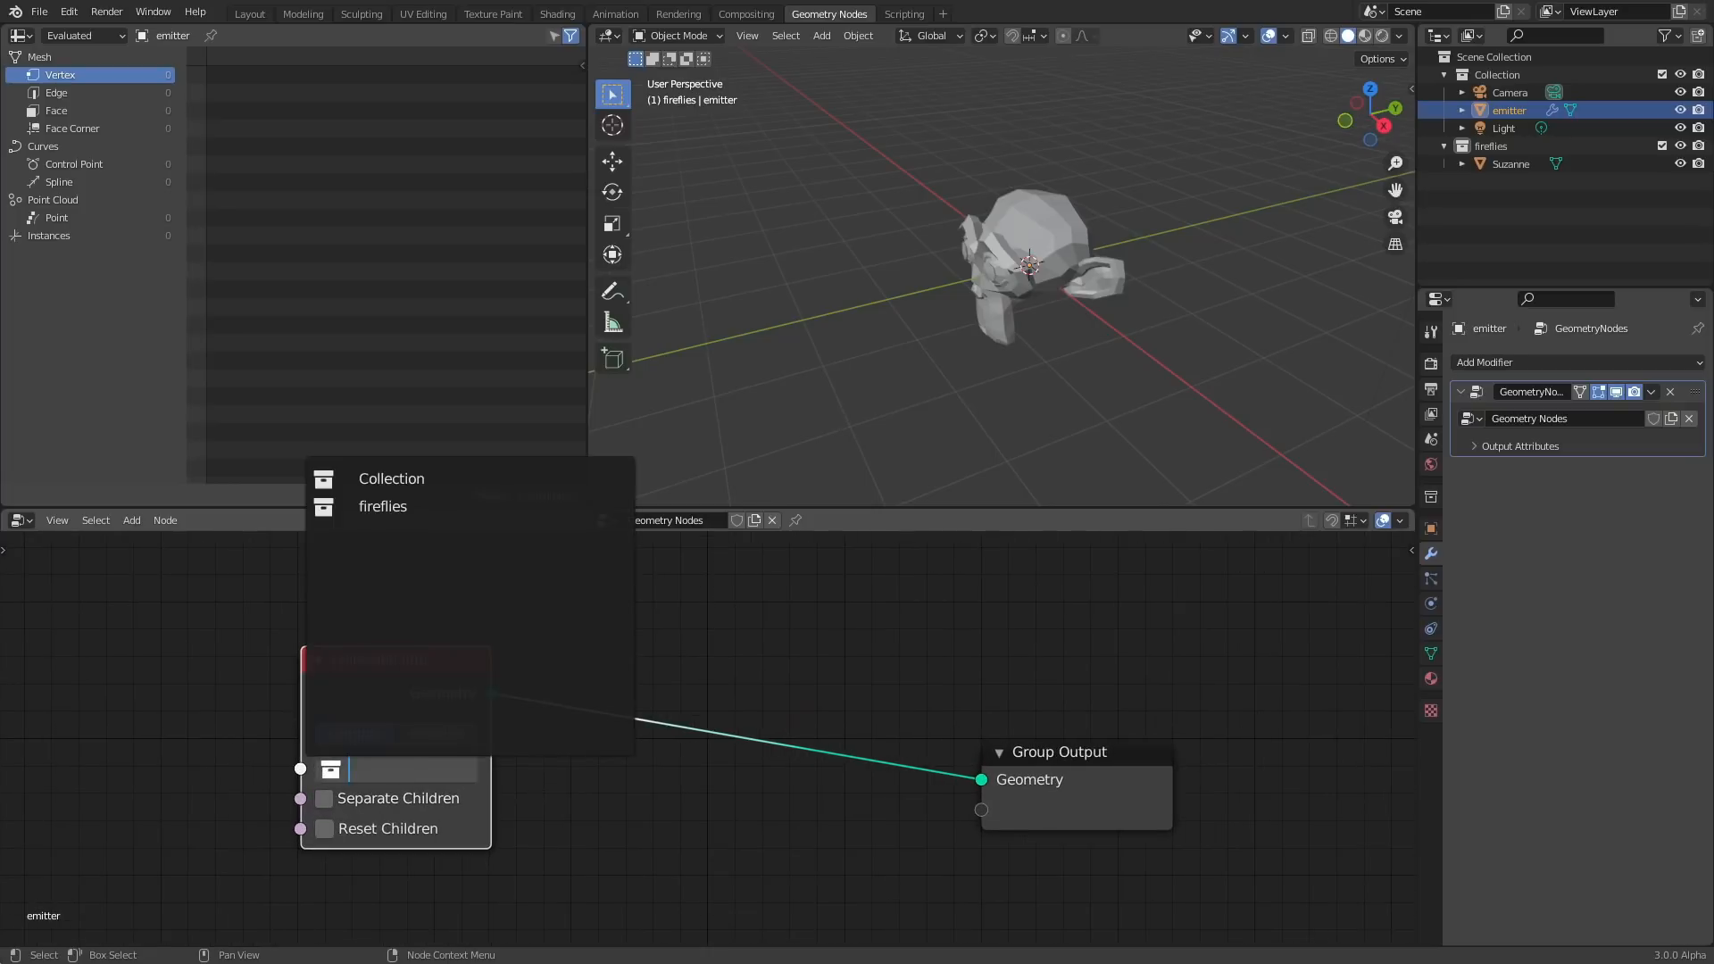
left_click(405, 500)
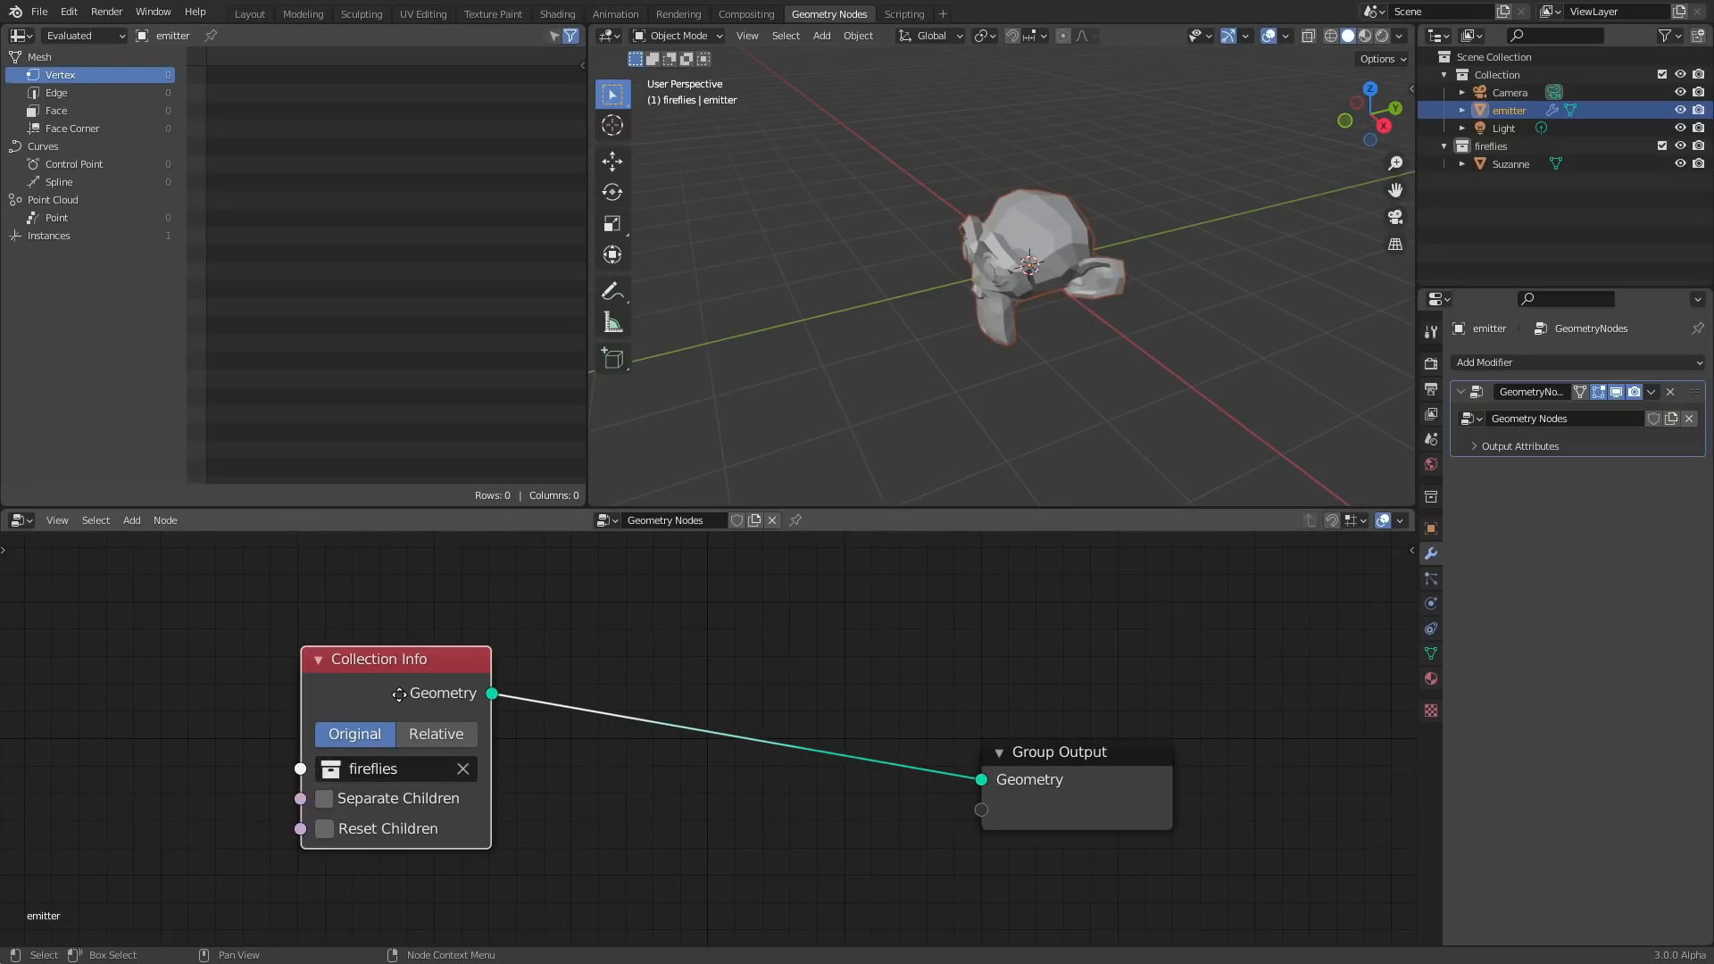
left_click_drag(399, 695, 314, 686)
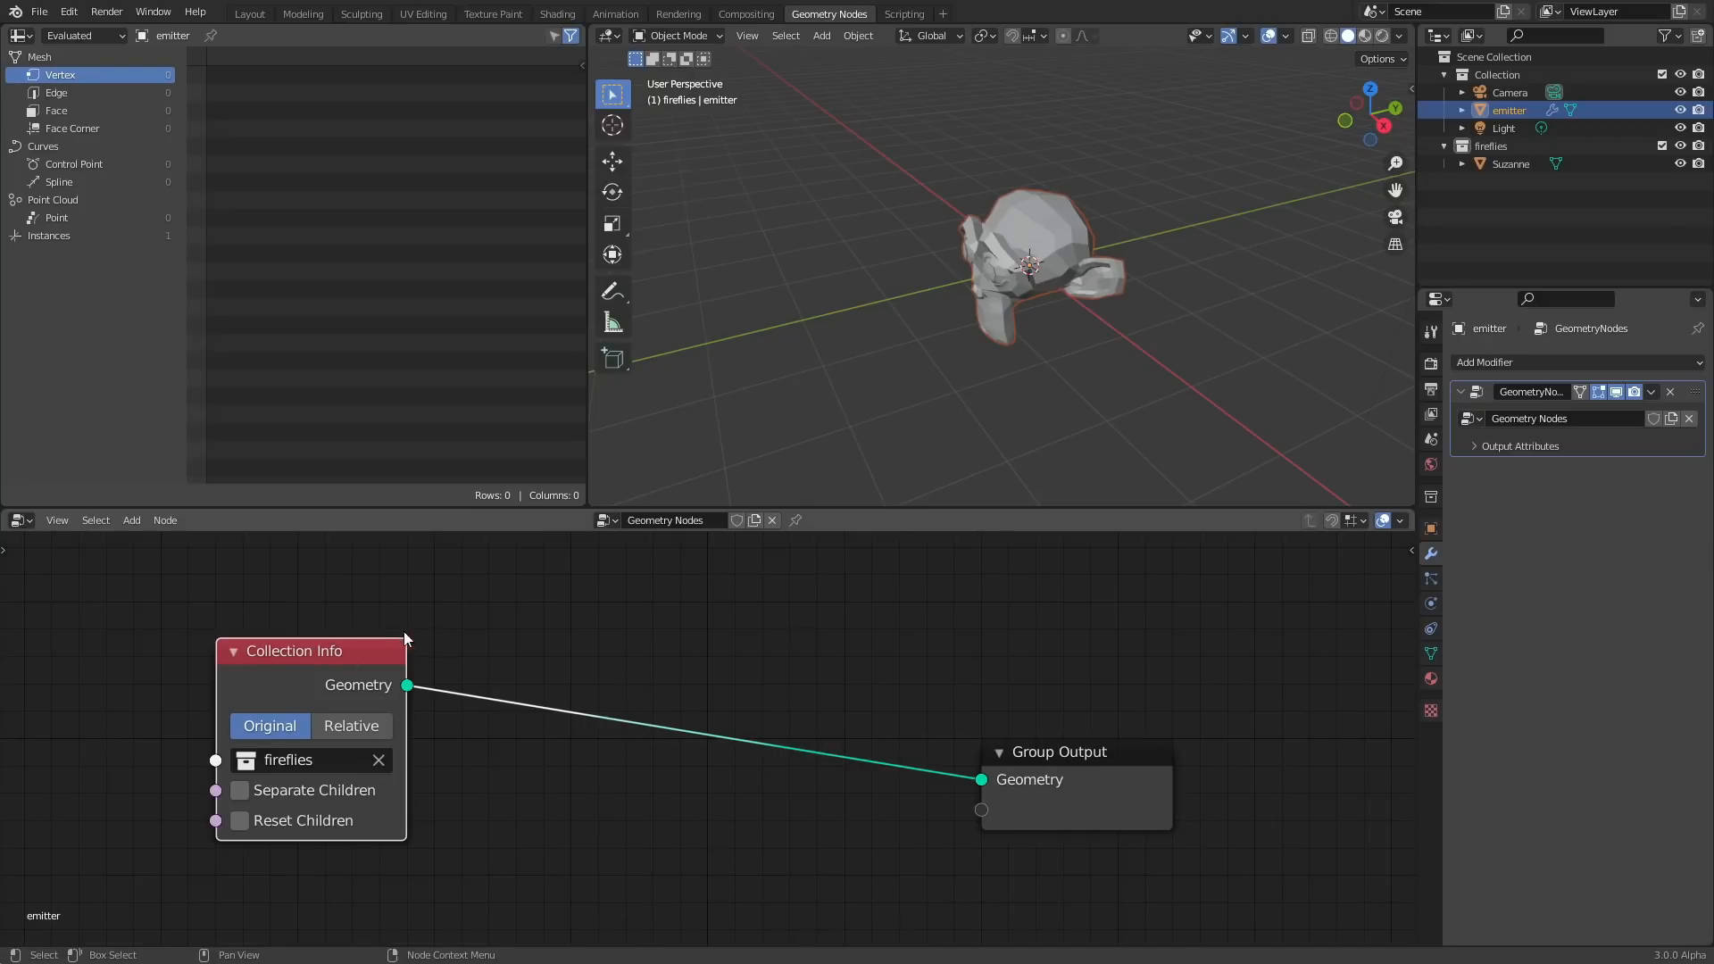
Attach a Viewer node to the Collection Info geometry, place it above the link, and show the Instances data in the spreadsheet.
left_click(337, 684, "ctrl+shift")
left_click_drag(564, 708, 678, 611)
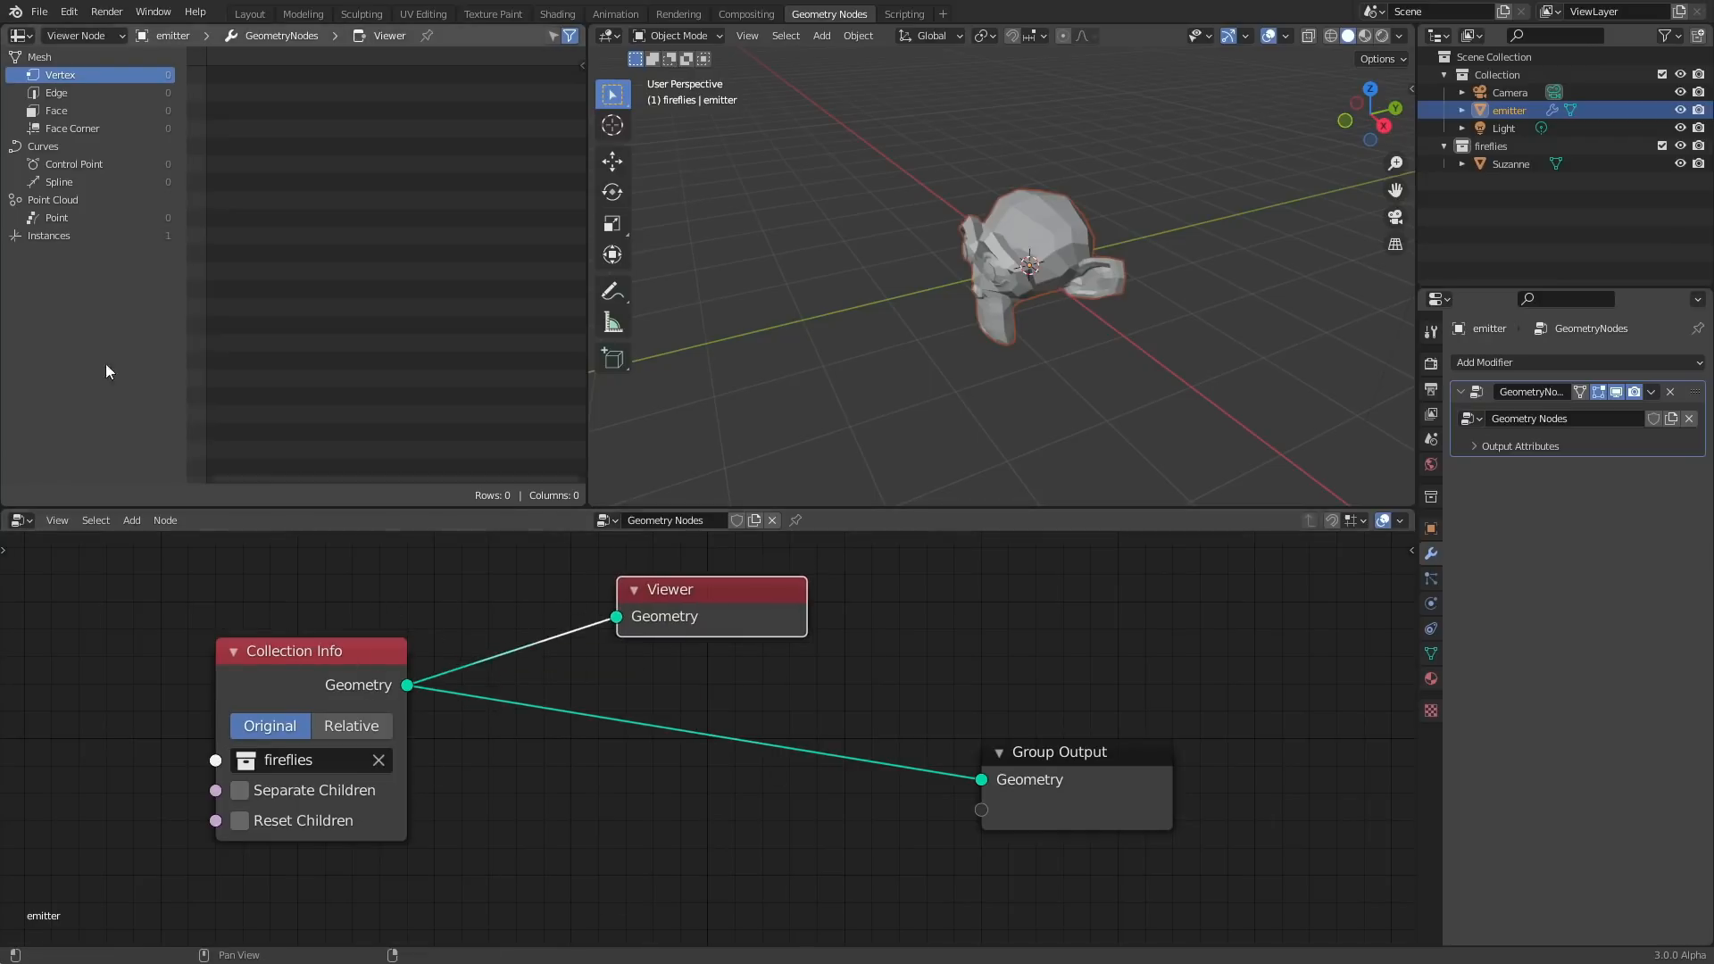
left_click(49, 235)
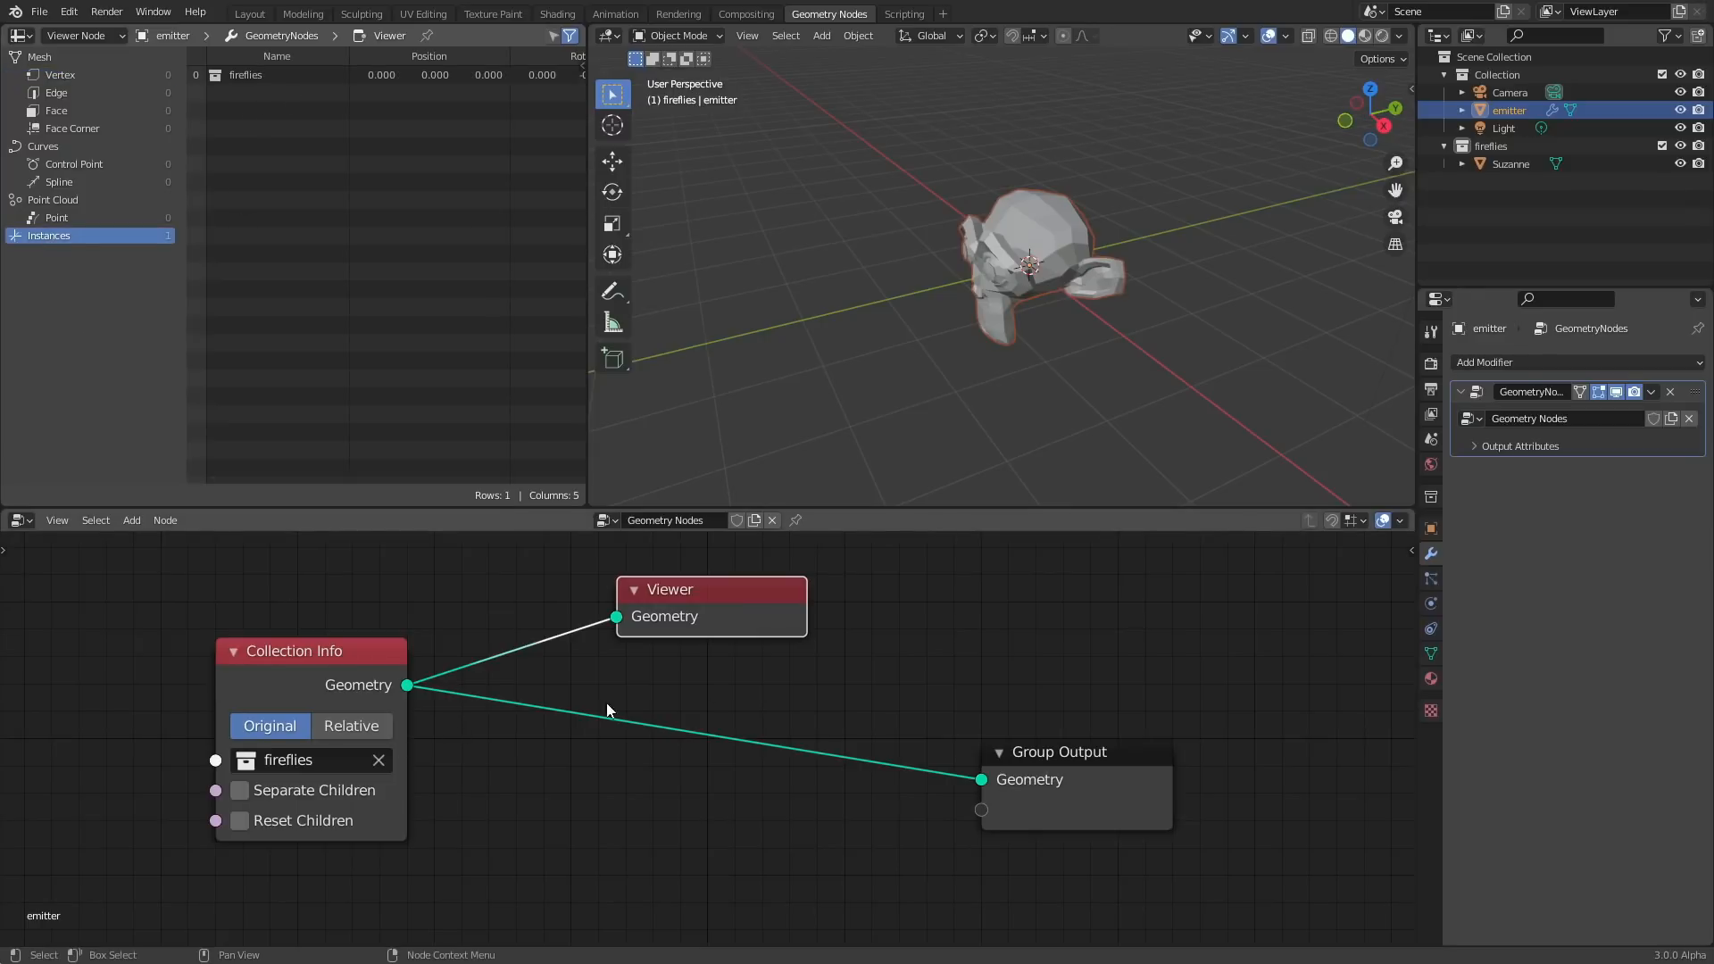
Delete the Viewer node and insert a Realize Instances node between Collection Info and Group Output.
key("x")
key("shift+a")
type("rea")
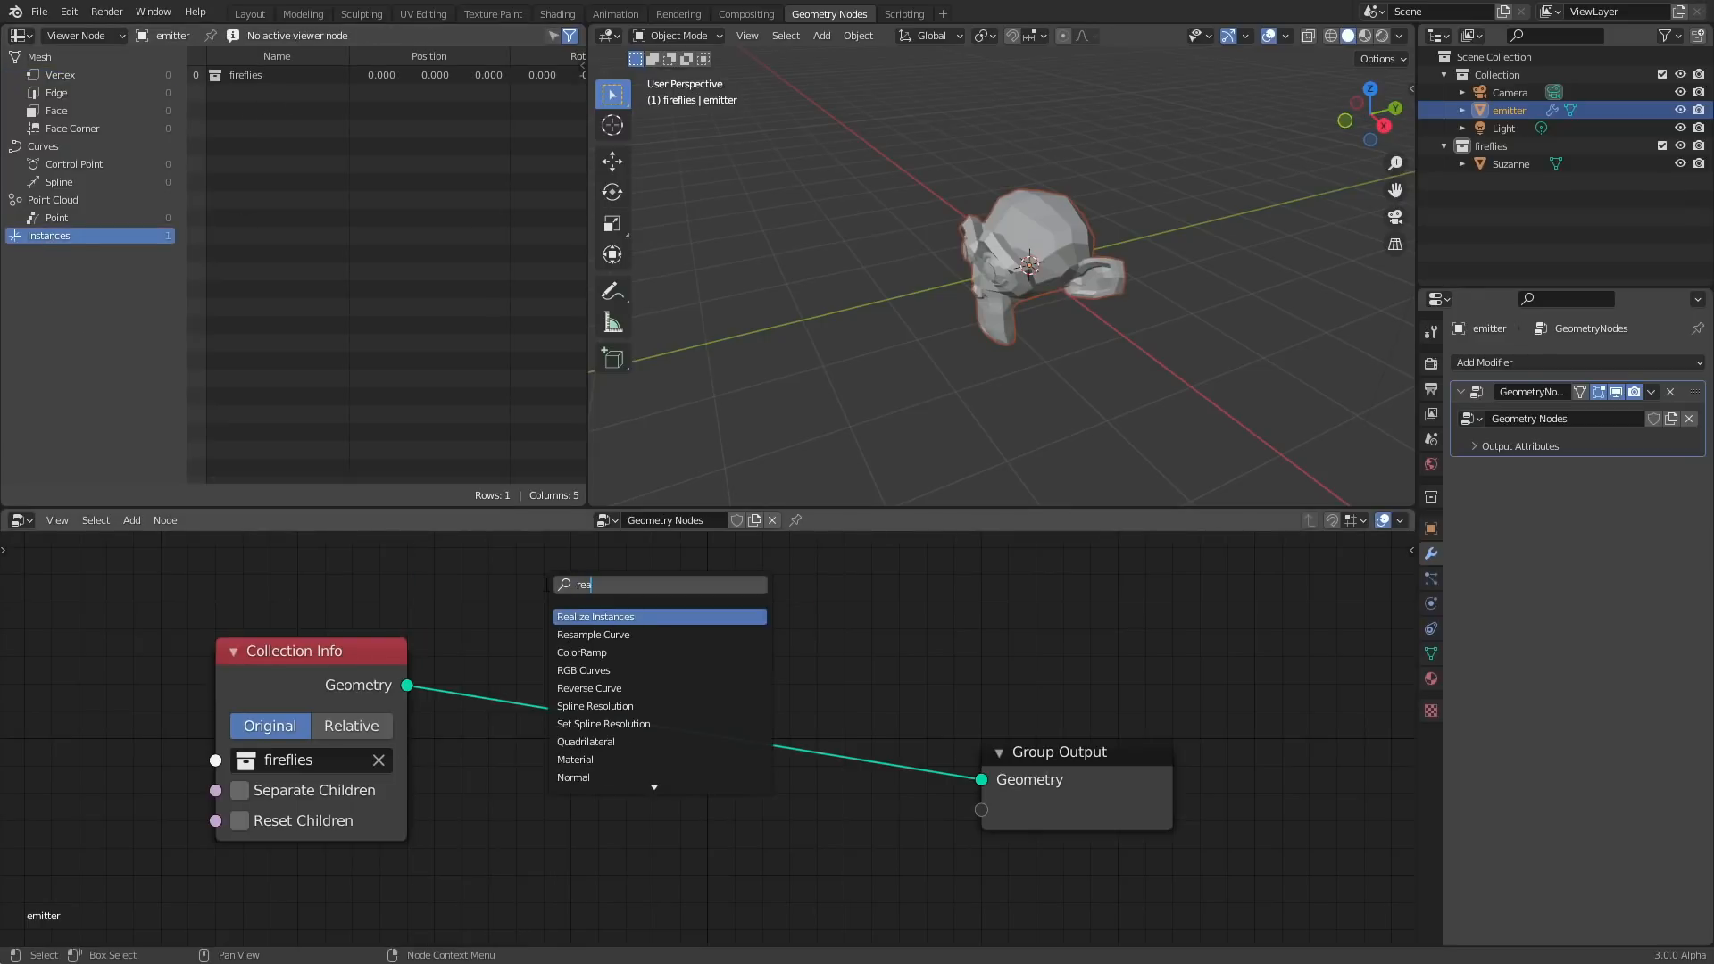
key("Return")
left_click(480, 667)
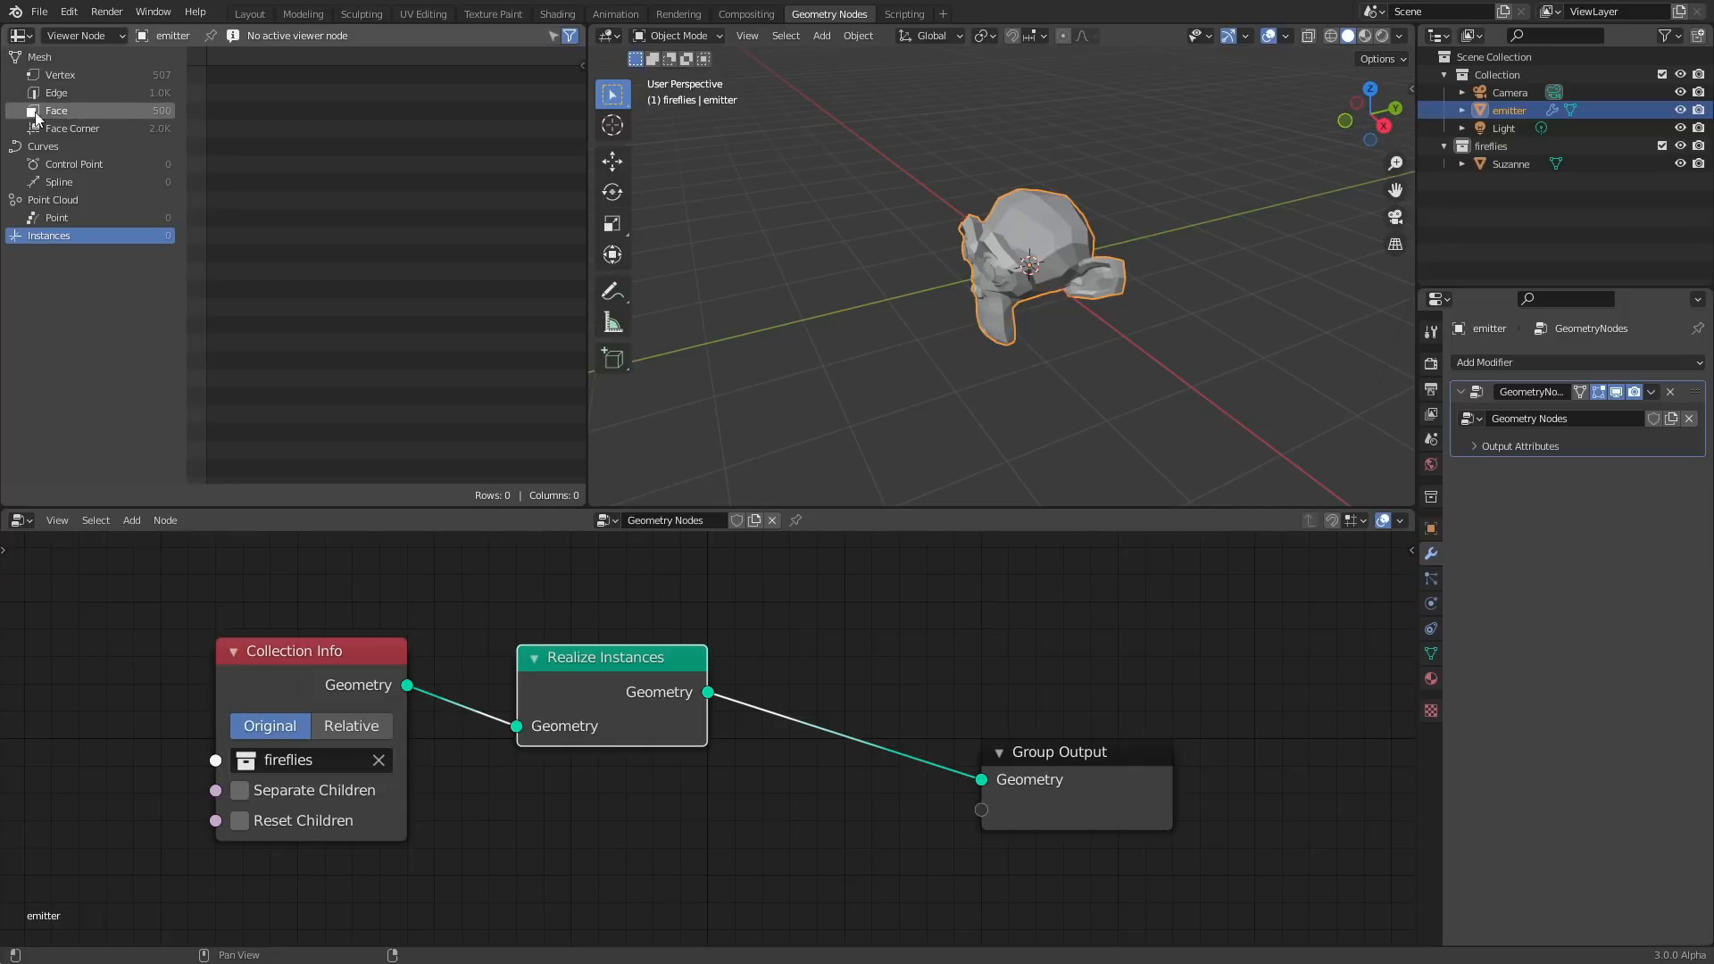
left_click_drag(584, 674, 533, 672)
Insert a Distribute Points on Faces node between Realize Instances and Group Output.
middle_click_drag(773, 644, 595, 631)
key("shift+a")
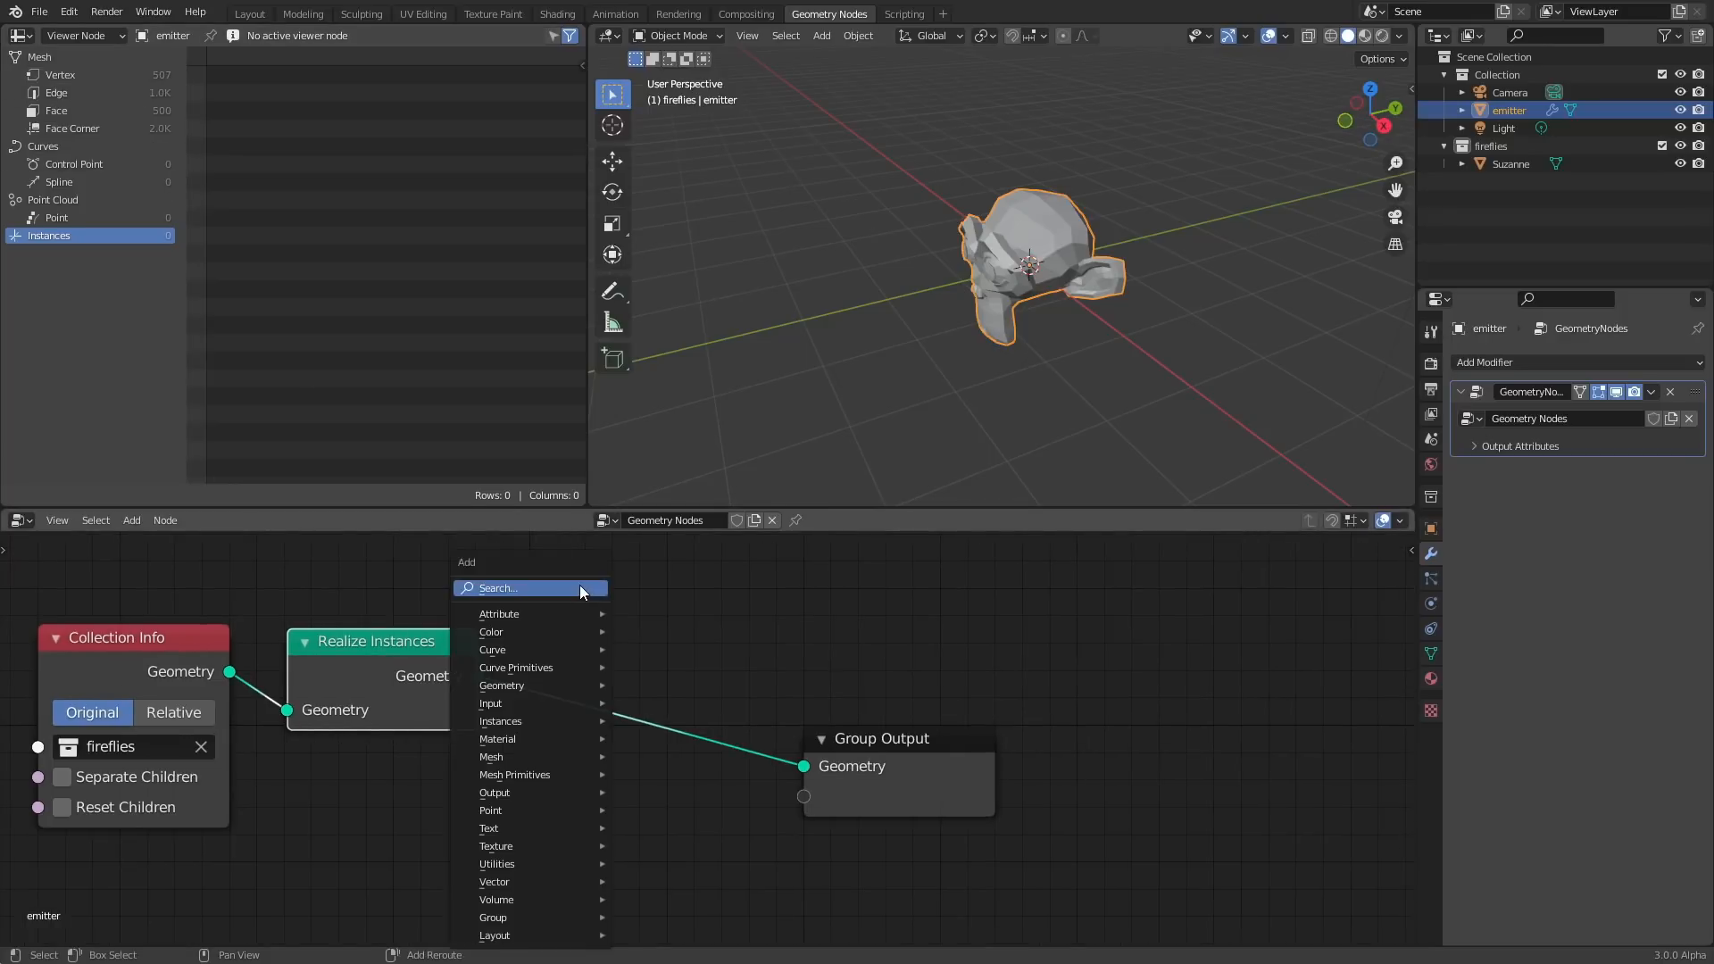
left_click(582, 587)
type("dist")
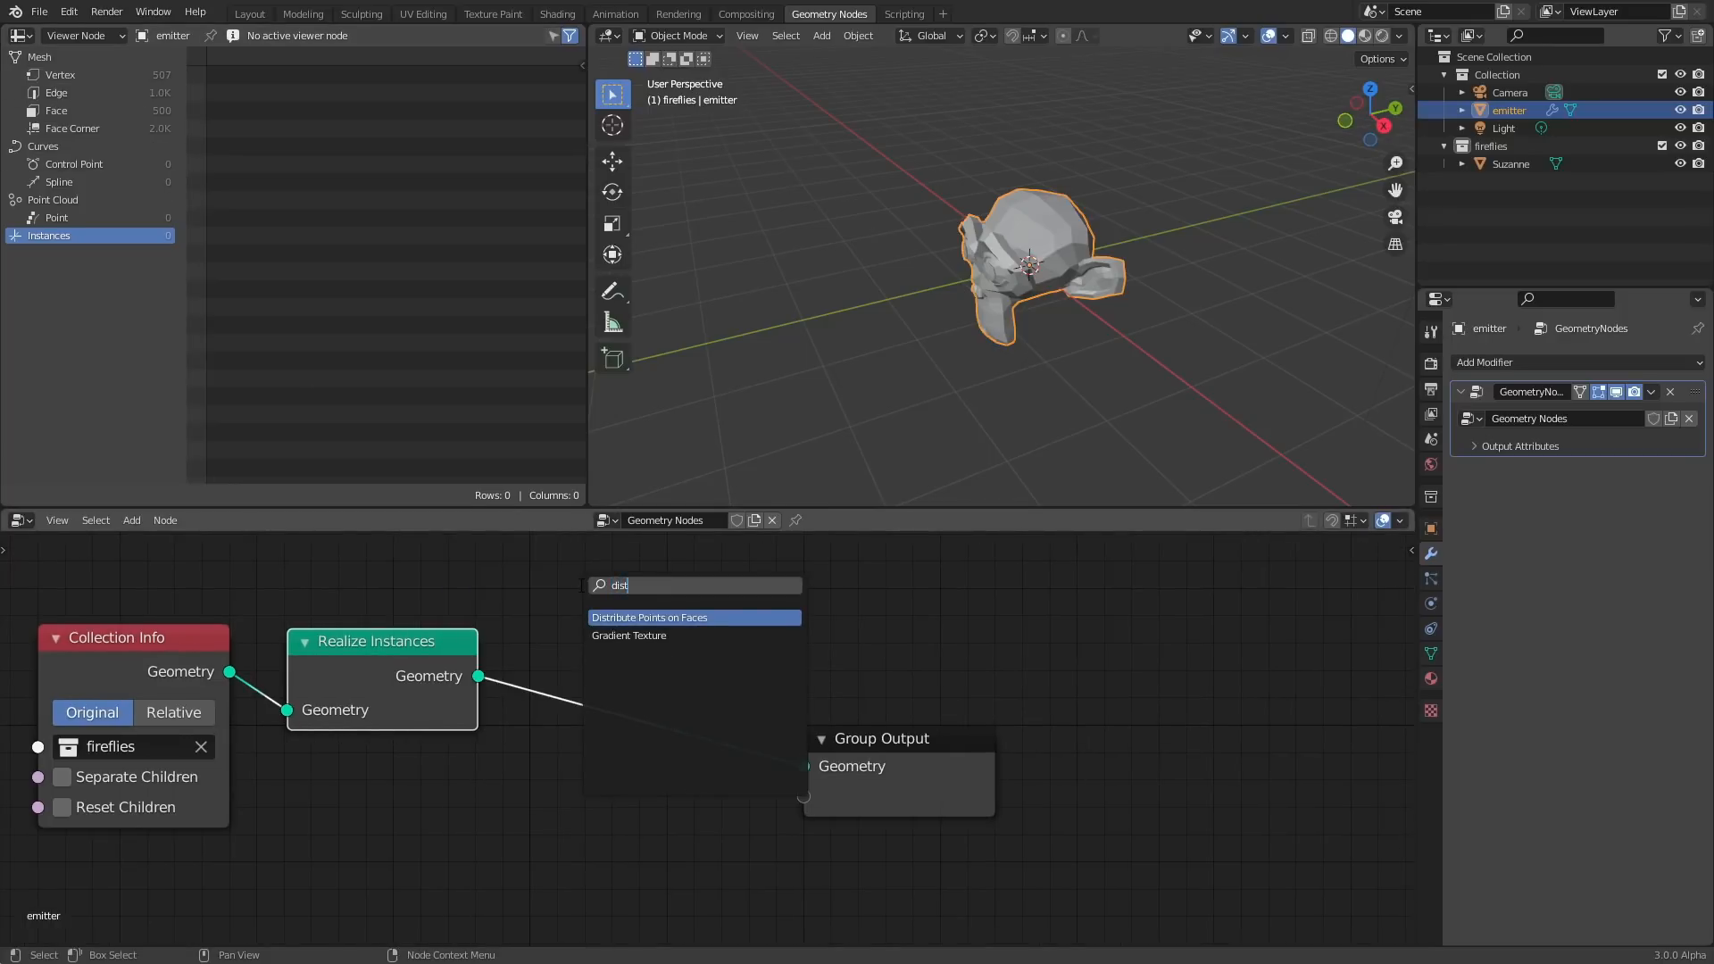
left_click(656, 616)
left_click(728, 624)
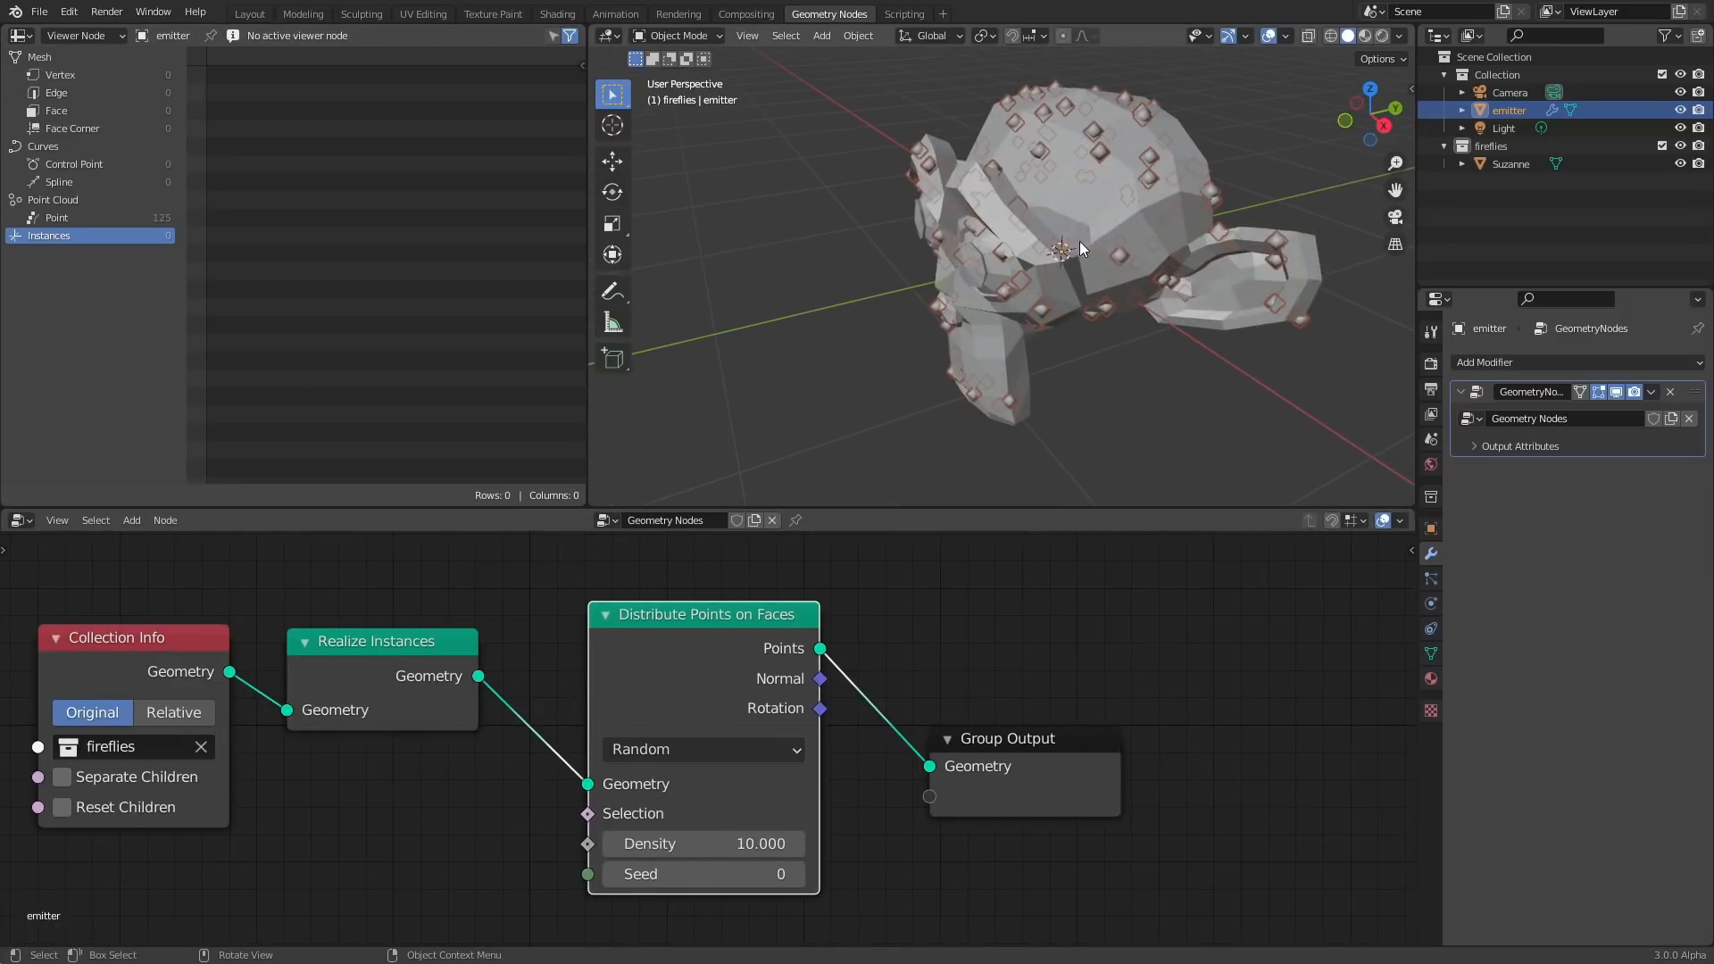
Temporarily hide the Suzanne monkey head to inspect the distributed points from another angle, and show it again.
left_click(1678, 164)
middle_click_drag(1151, 243, 1230, 247)
left_click(1678, 164)
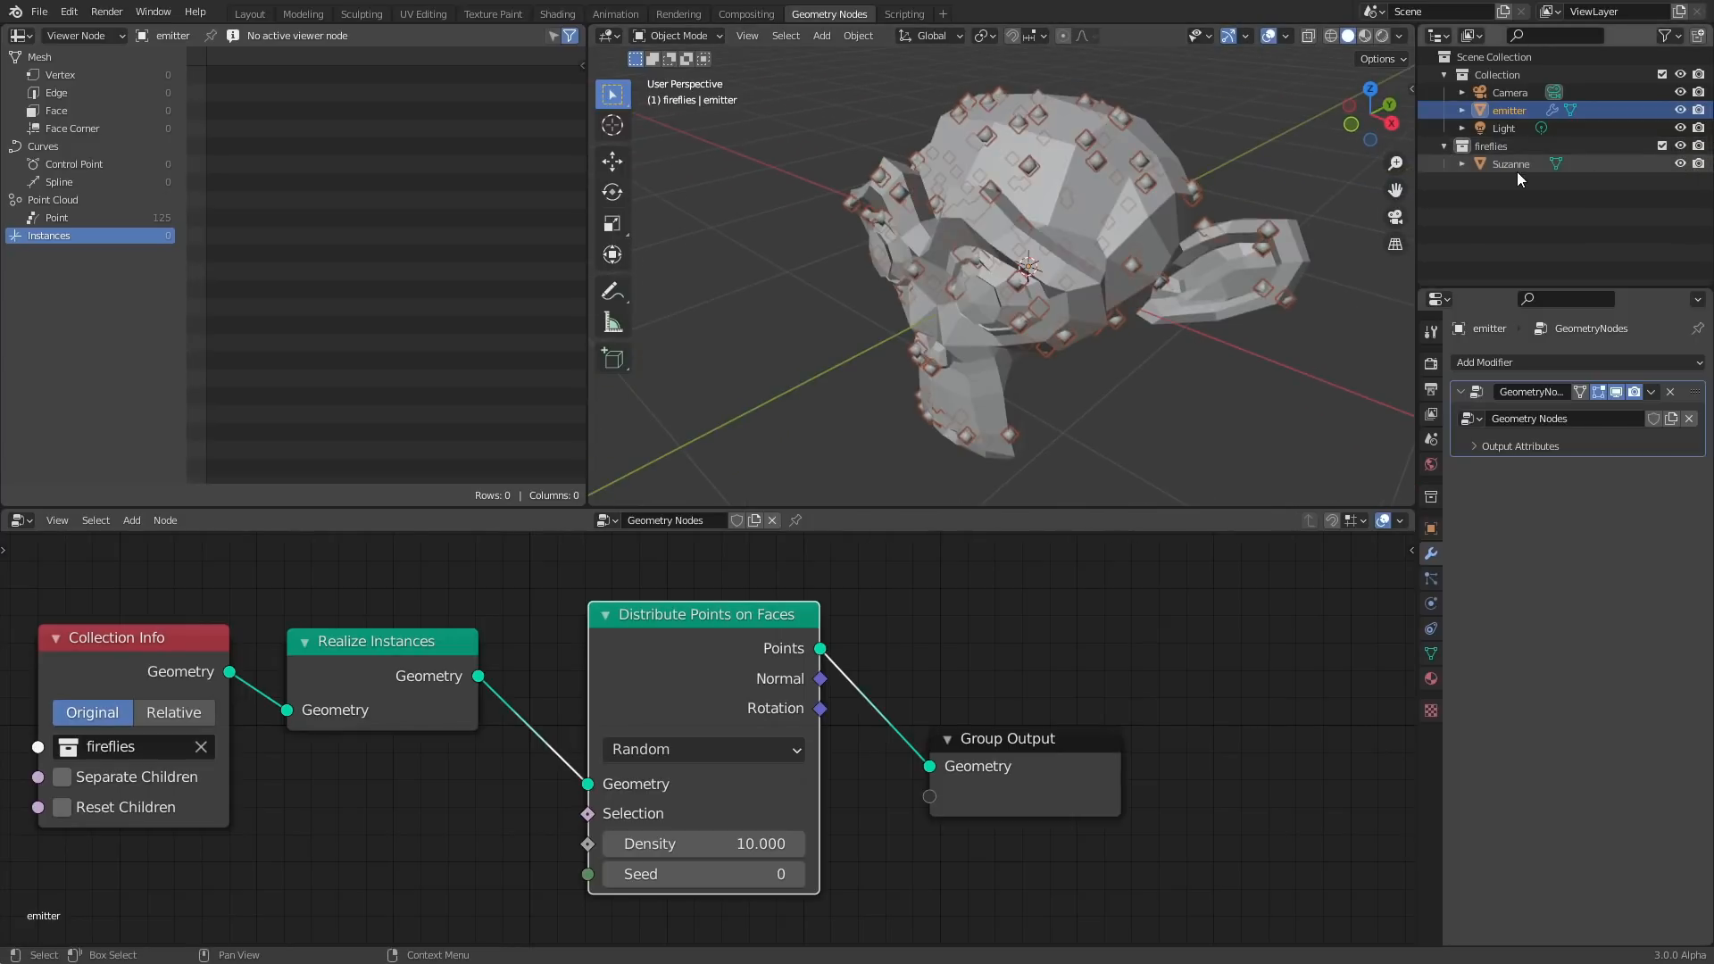
Duplicate the Suzanne monkey head within the fireflies collection and place the copy beside the original.
left_click(1517, 169)
scroll(1160, 237, "down", 4)
key("shift+d")
left_click(820, 252)
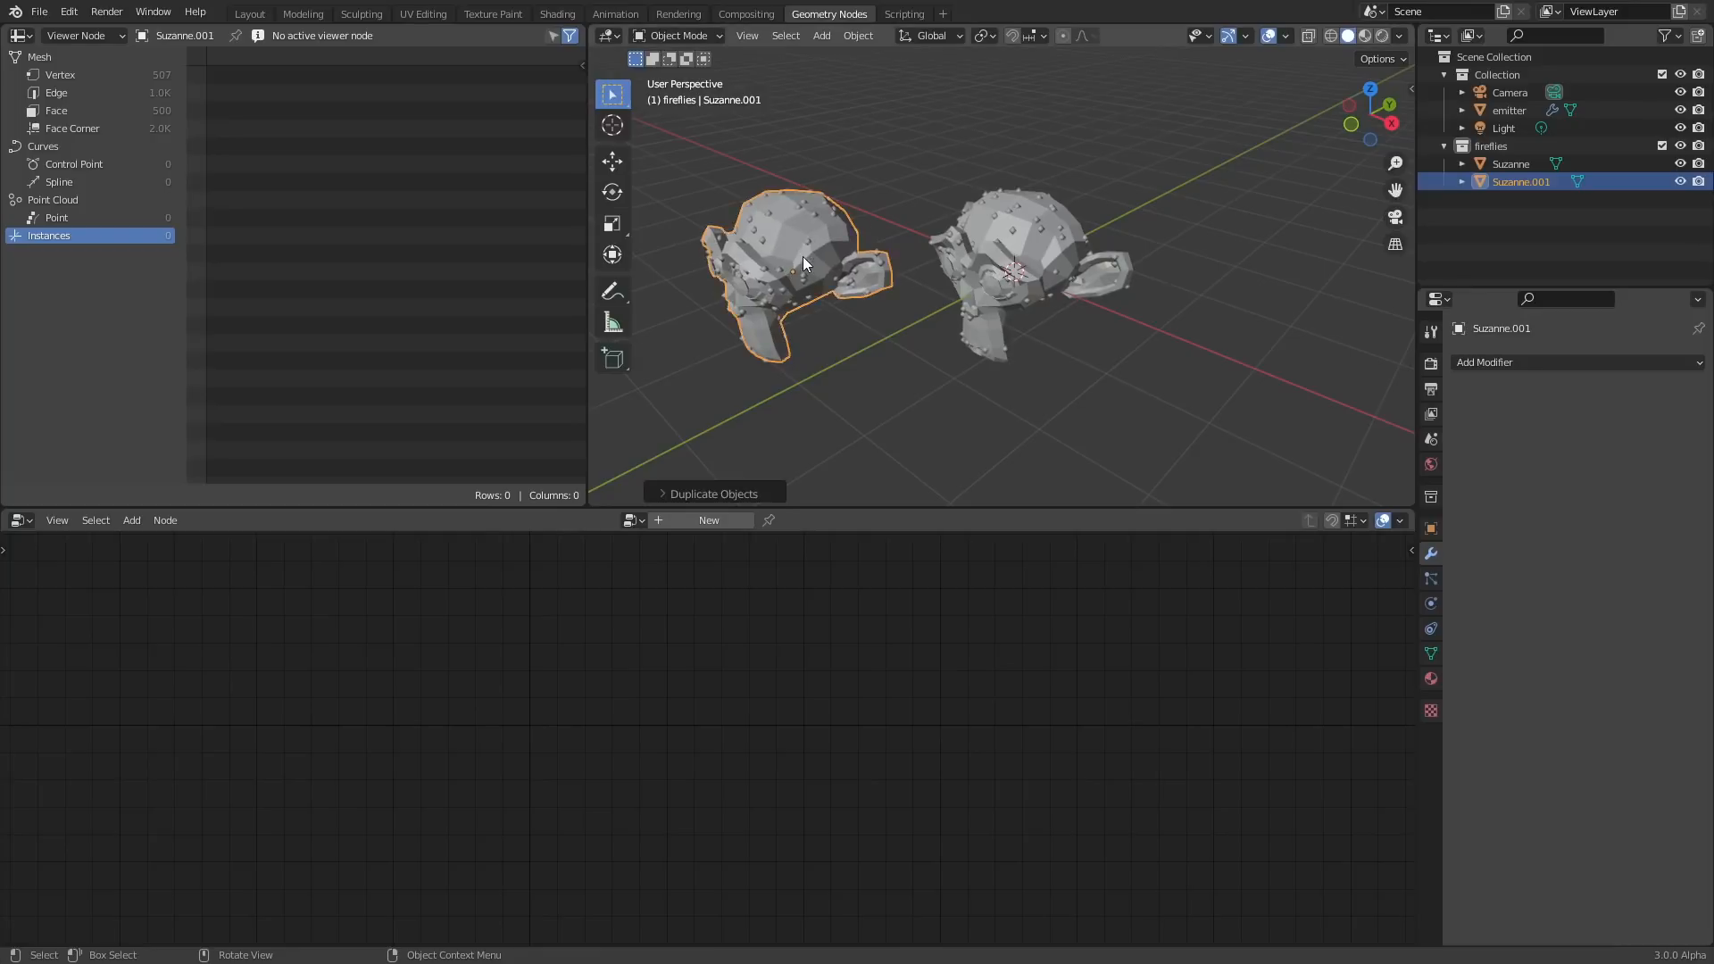
scroll(802, 256, "up", 4)
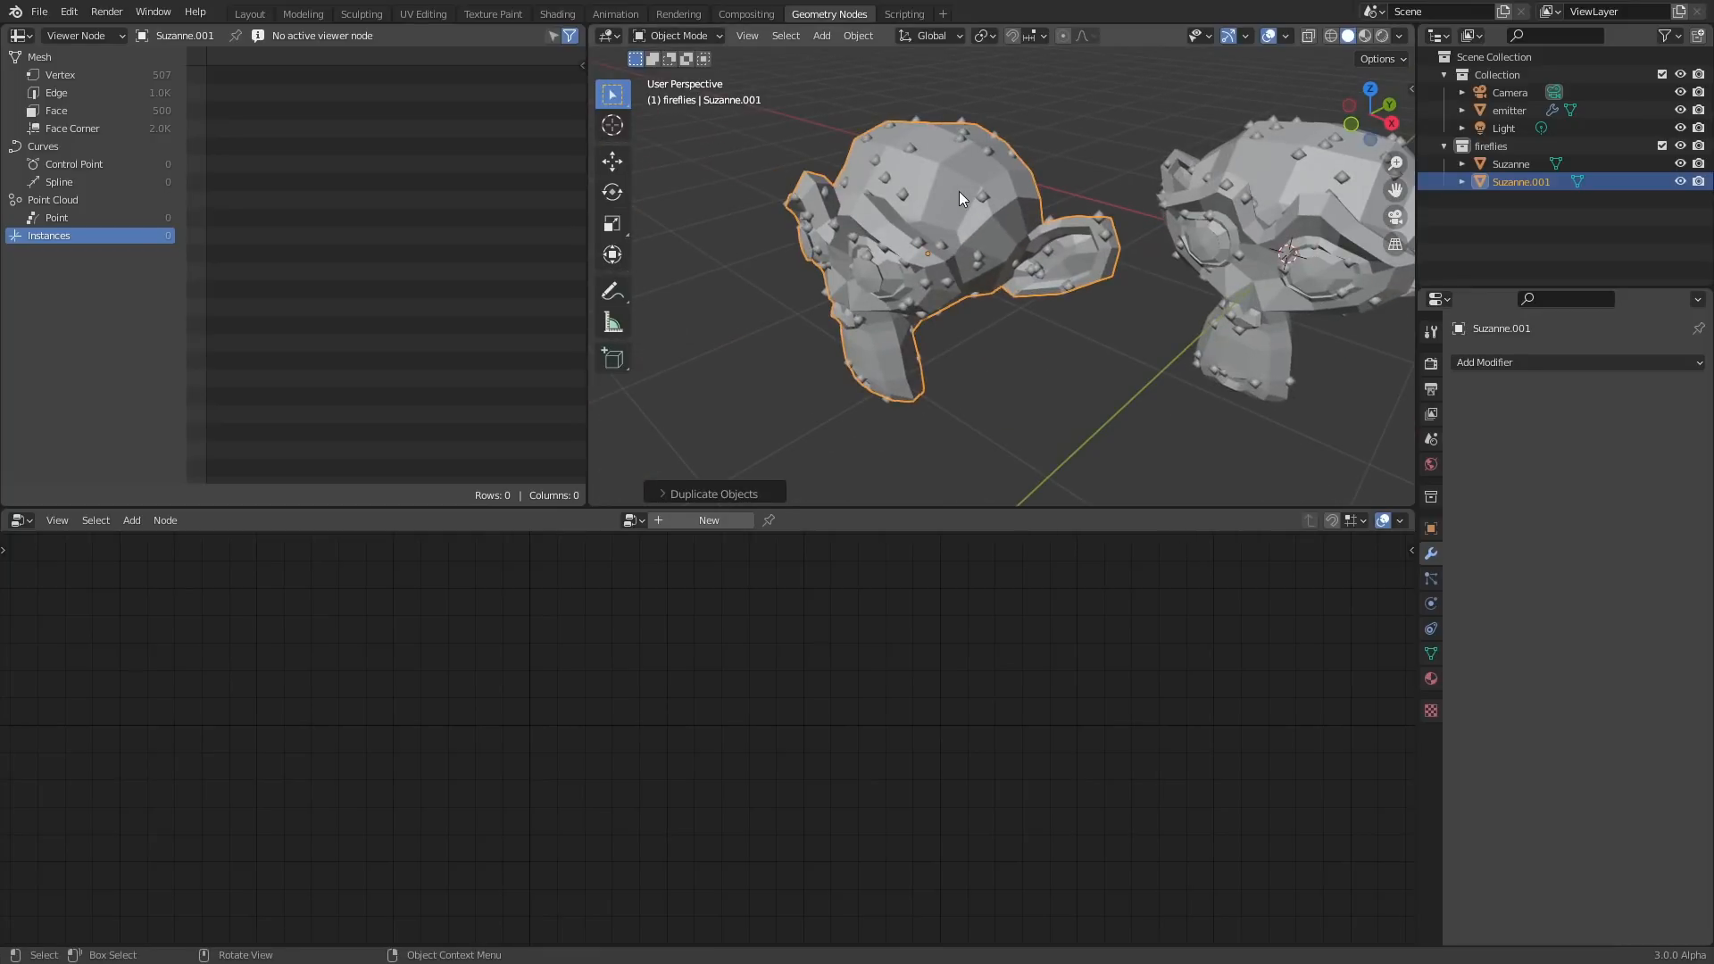
Add a torus to the fireflies collection and move it in front of the duplicated monkey head.
key("shift+a")
mouse_move(949, 141)
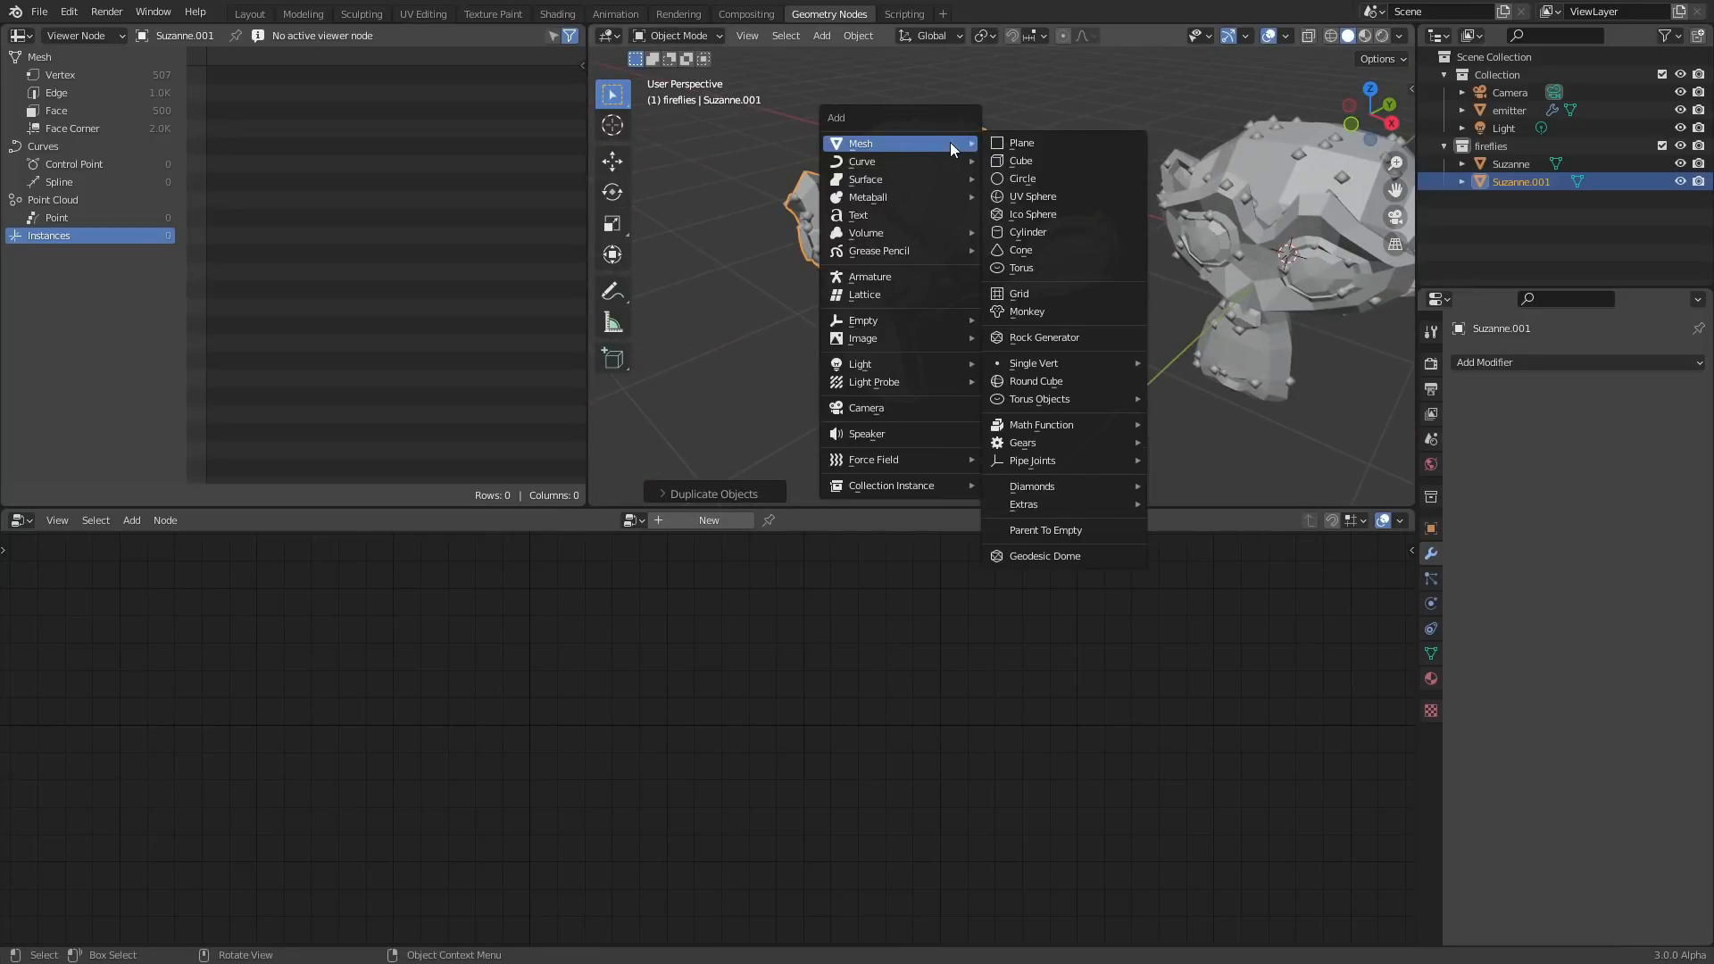
left_click(1021, 268)
key("g")
left_click(1326, 375)
Delete the torus and the duplicated monkey head.
key("x")
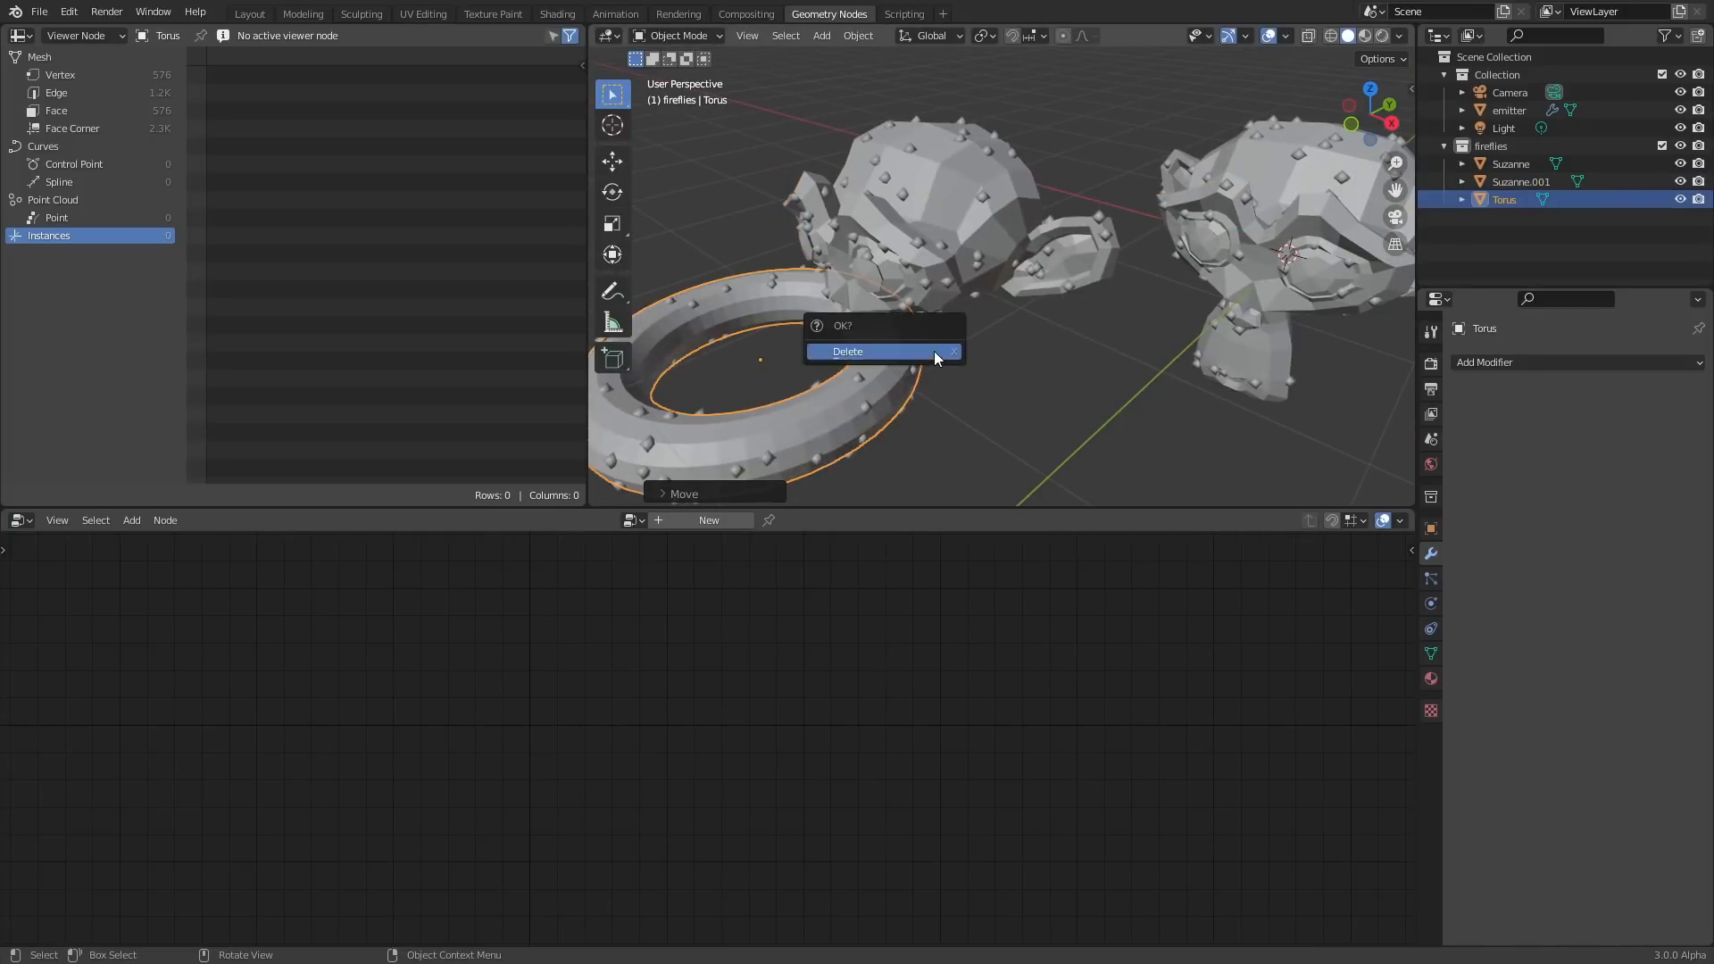
left_click(933, 351)
left_click(923, 248)
key("x")
left_click(927, 248)
Select the emitter object and hide the Suzanne monkey head in the viewport.
middle_click_drag(1175, 206, 918, 212, "shift")
left_click(1071, 250)
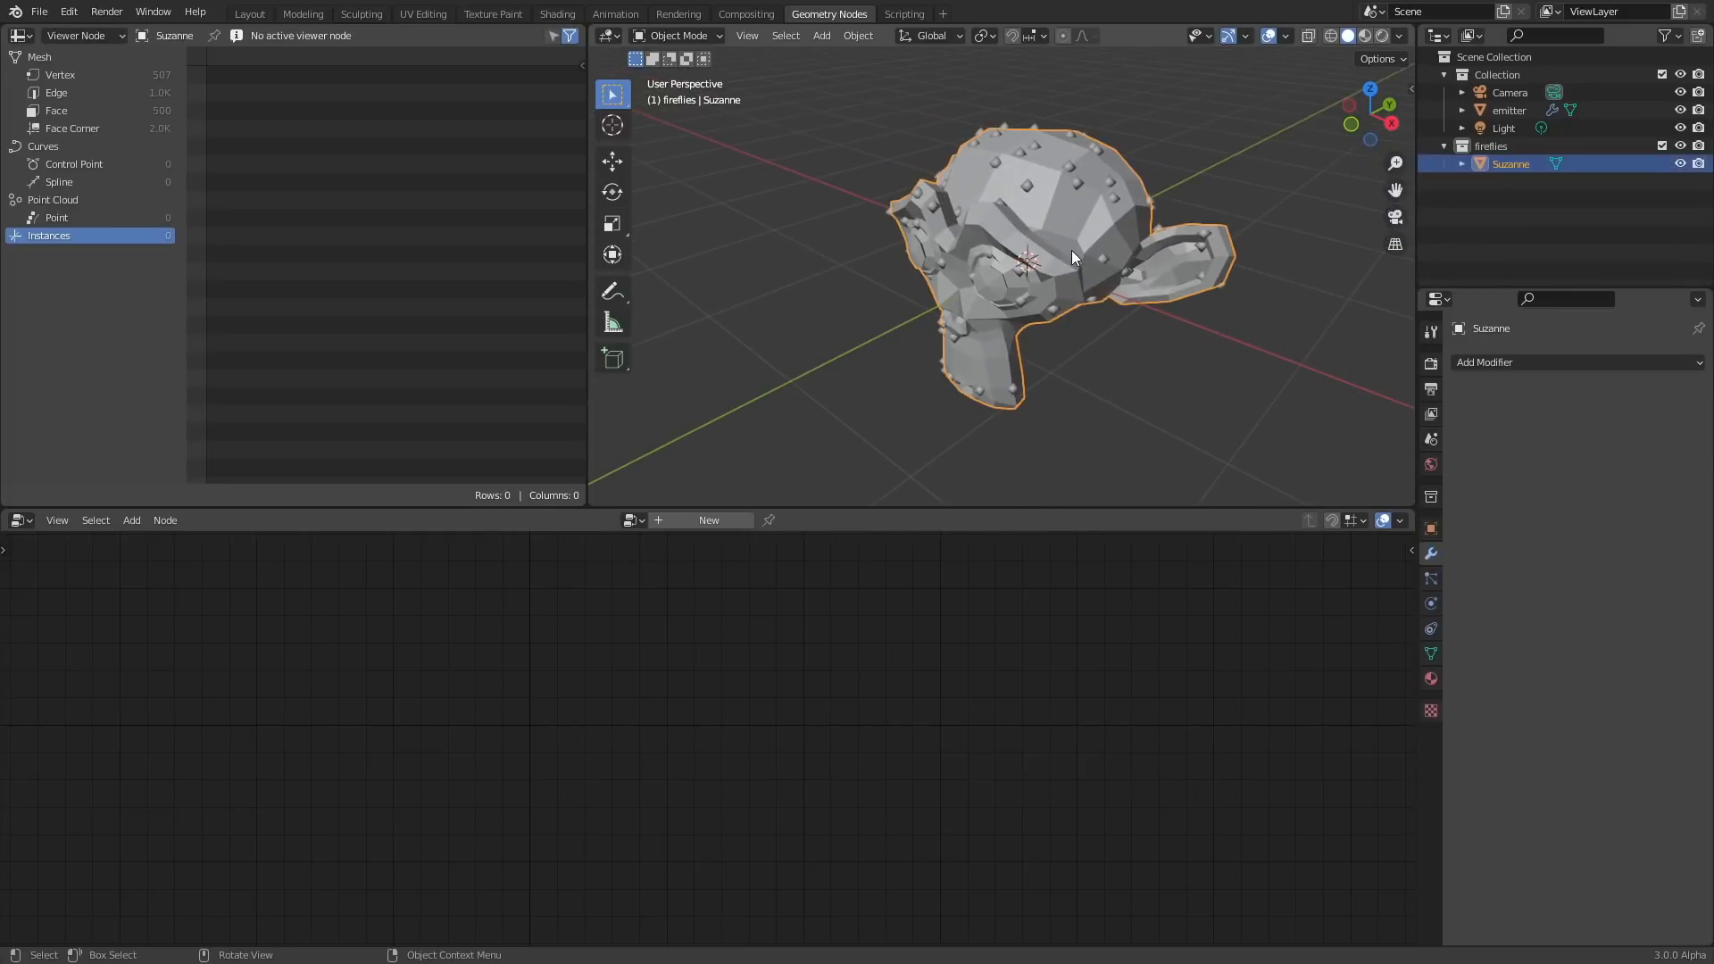
left_click(1506, 112)
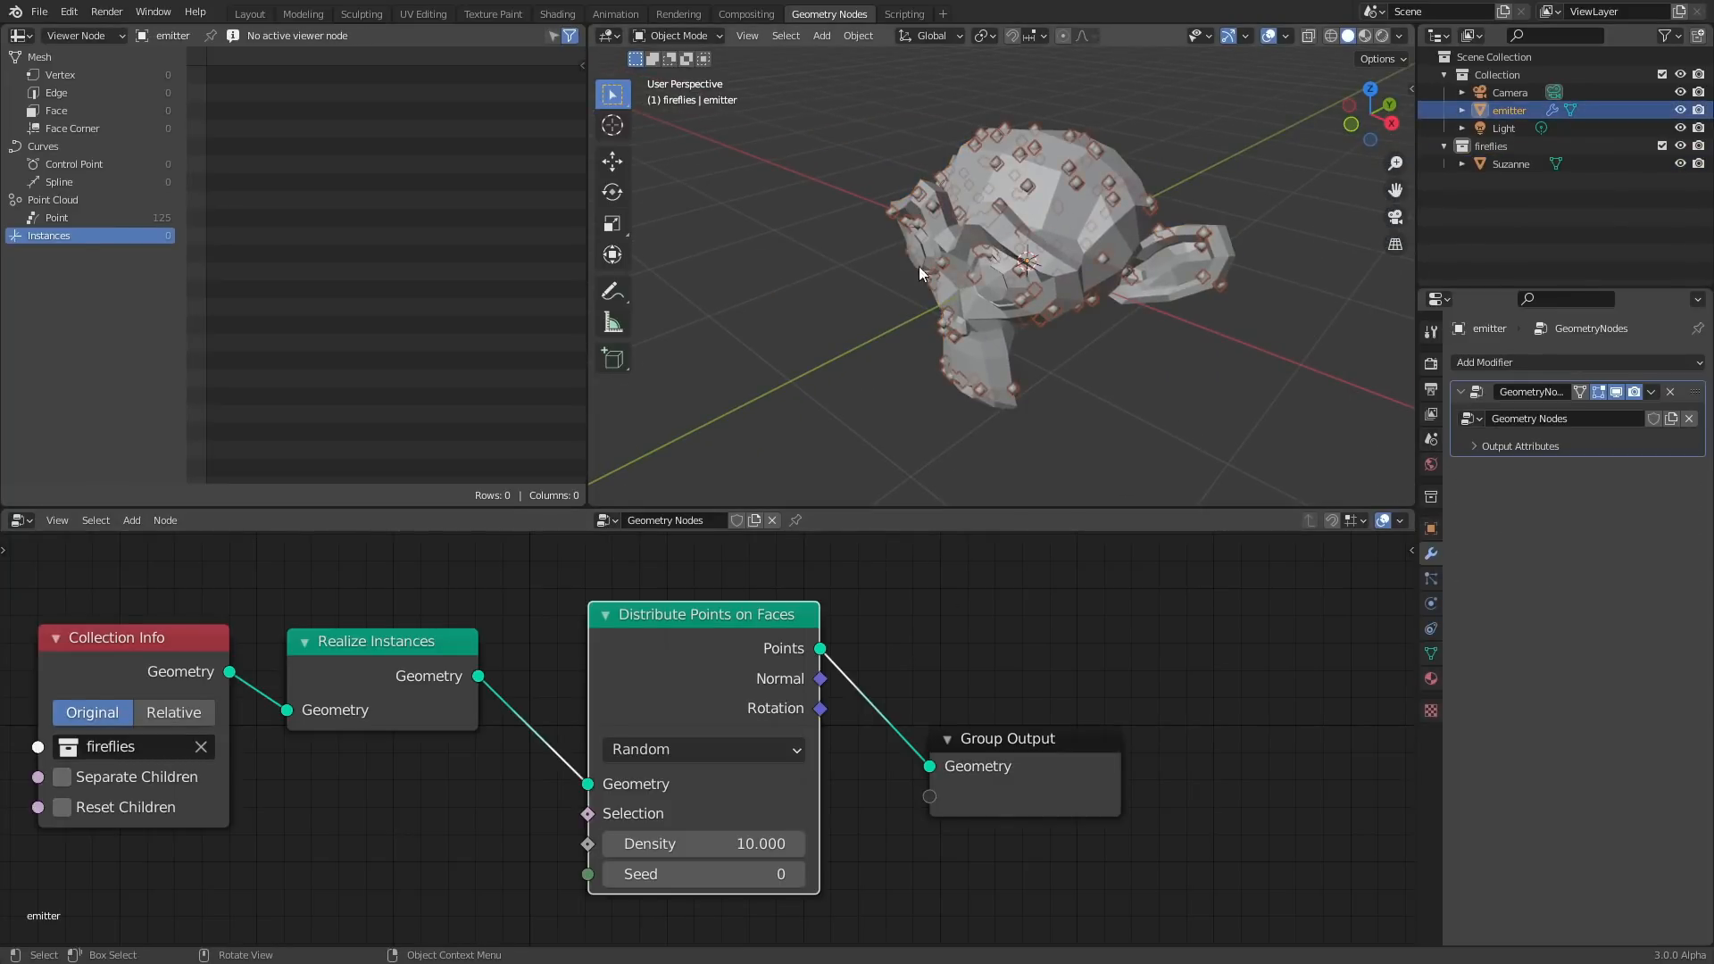
left_click(1679, 164)
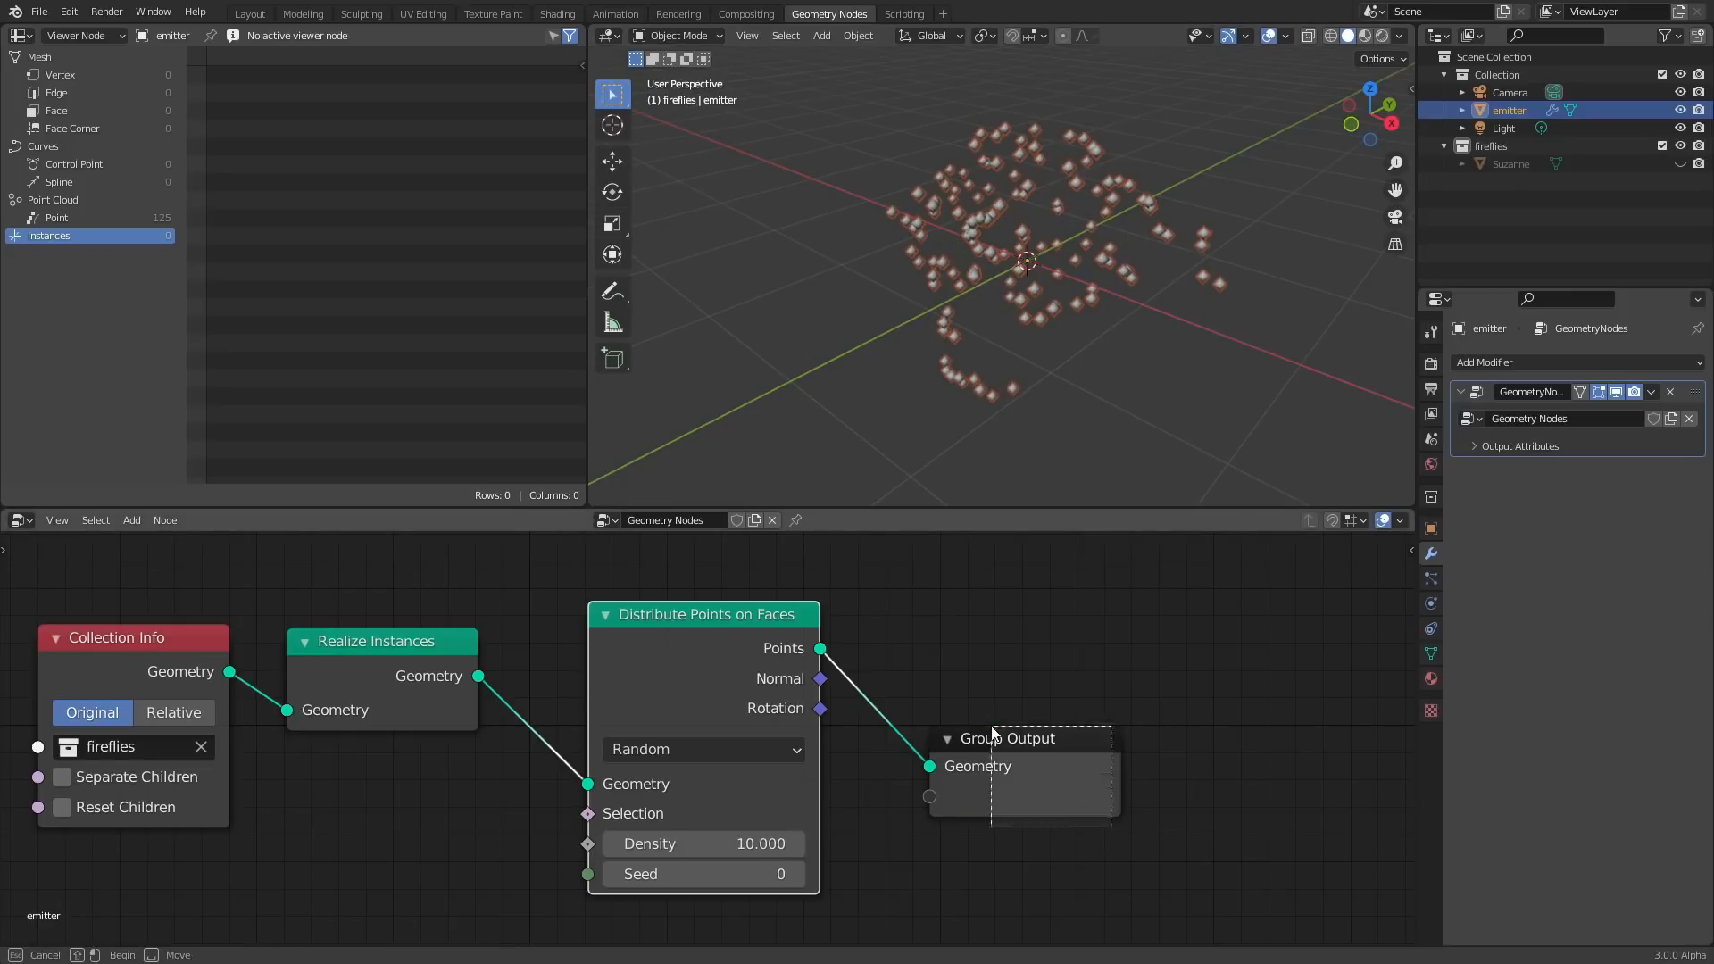
Move the Group Output node farther away and insert a Set Position node after Distribute Points on Faces.
left_click_drag(991, 732, 1274, 717)
middle_click_drag(959, 637, 757, 605)
key("shift+a")
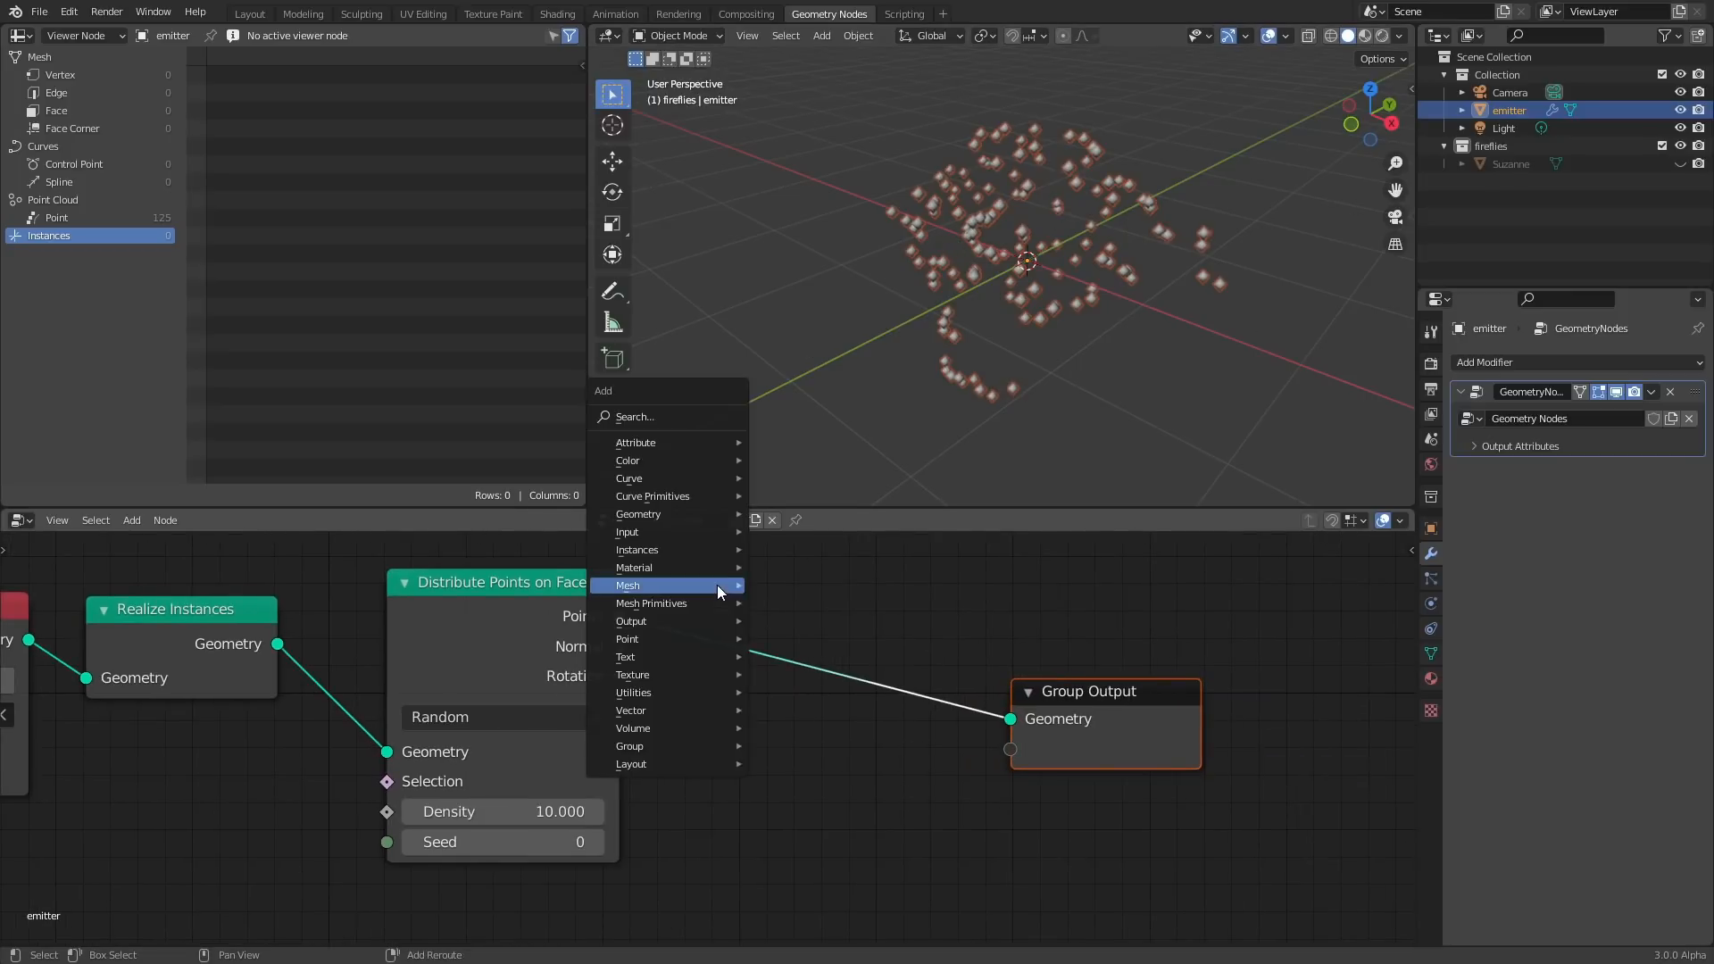
left_click(643, 407)
type("set")
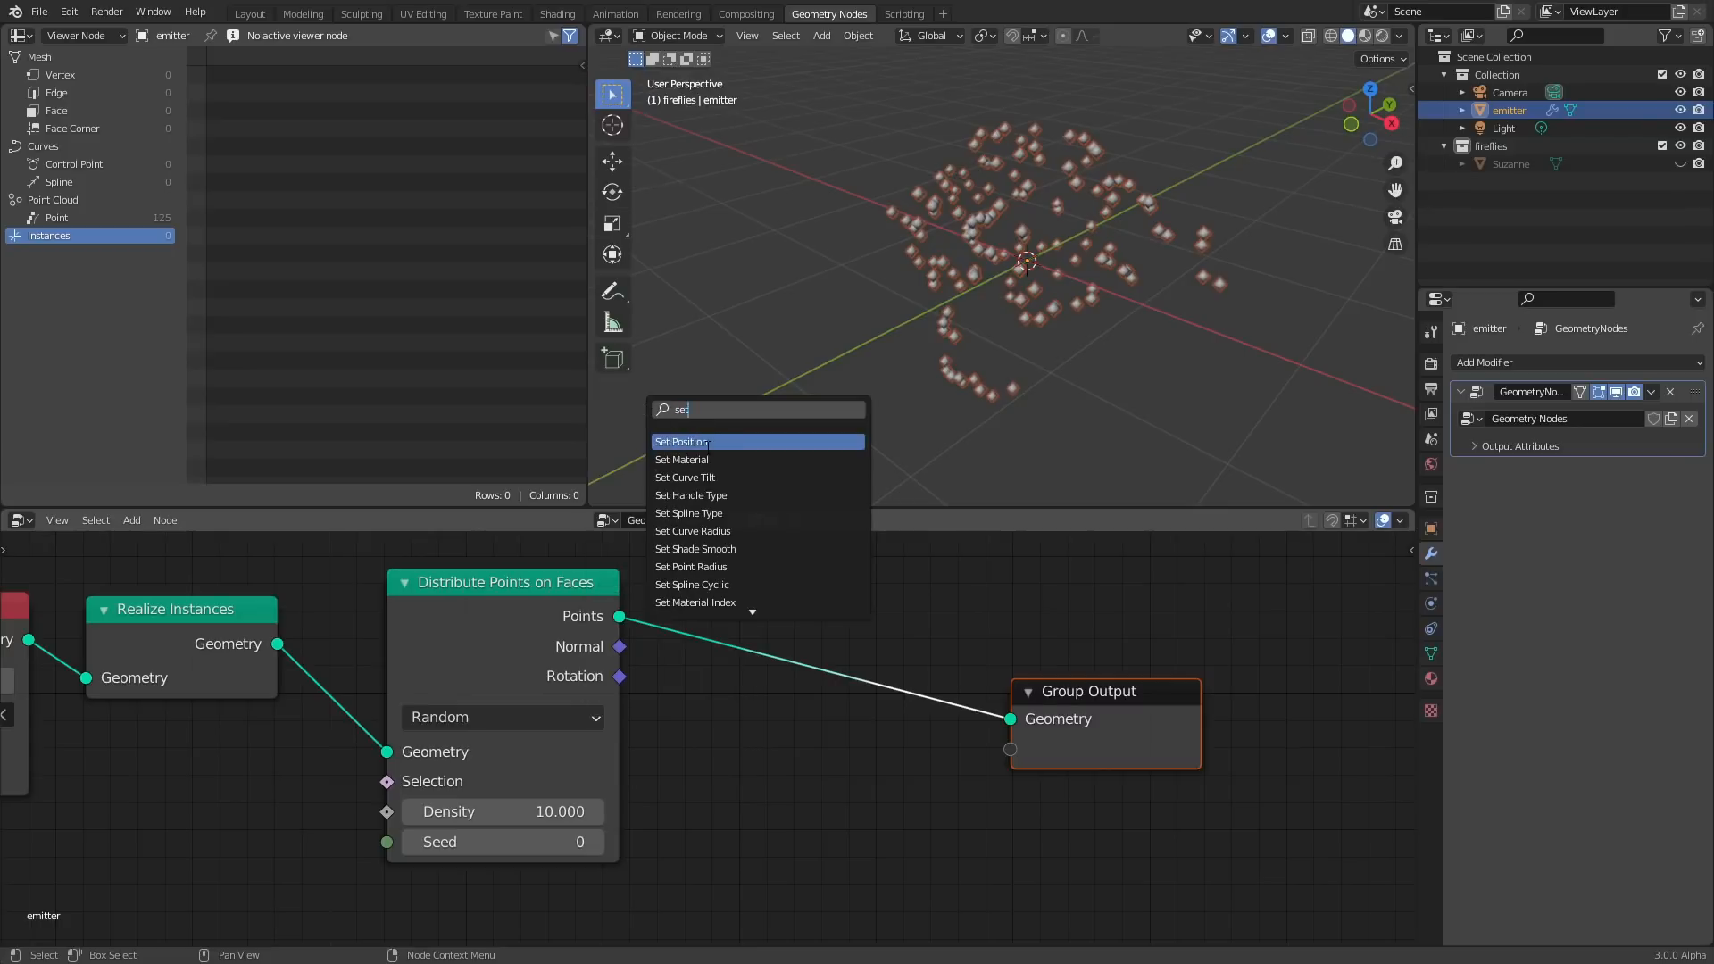
left_click(708, 443)
left_click(826, 767)
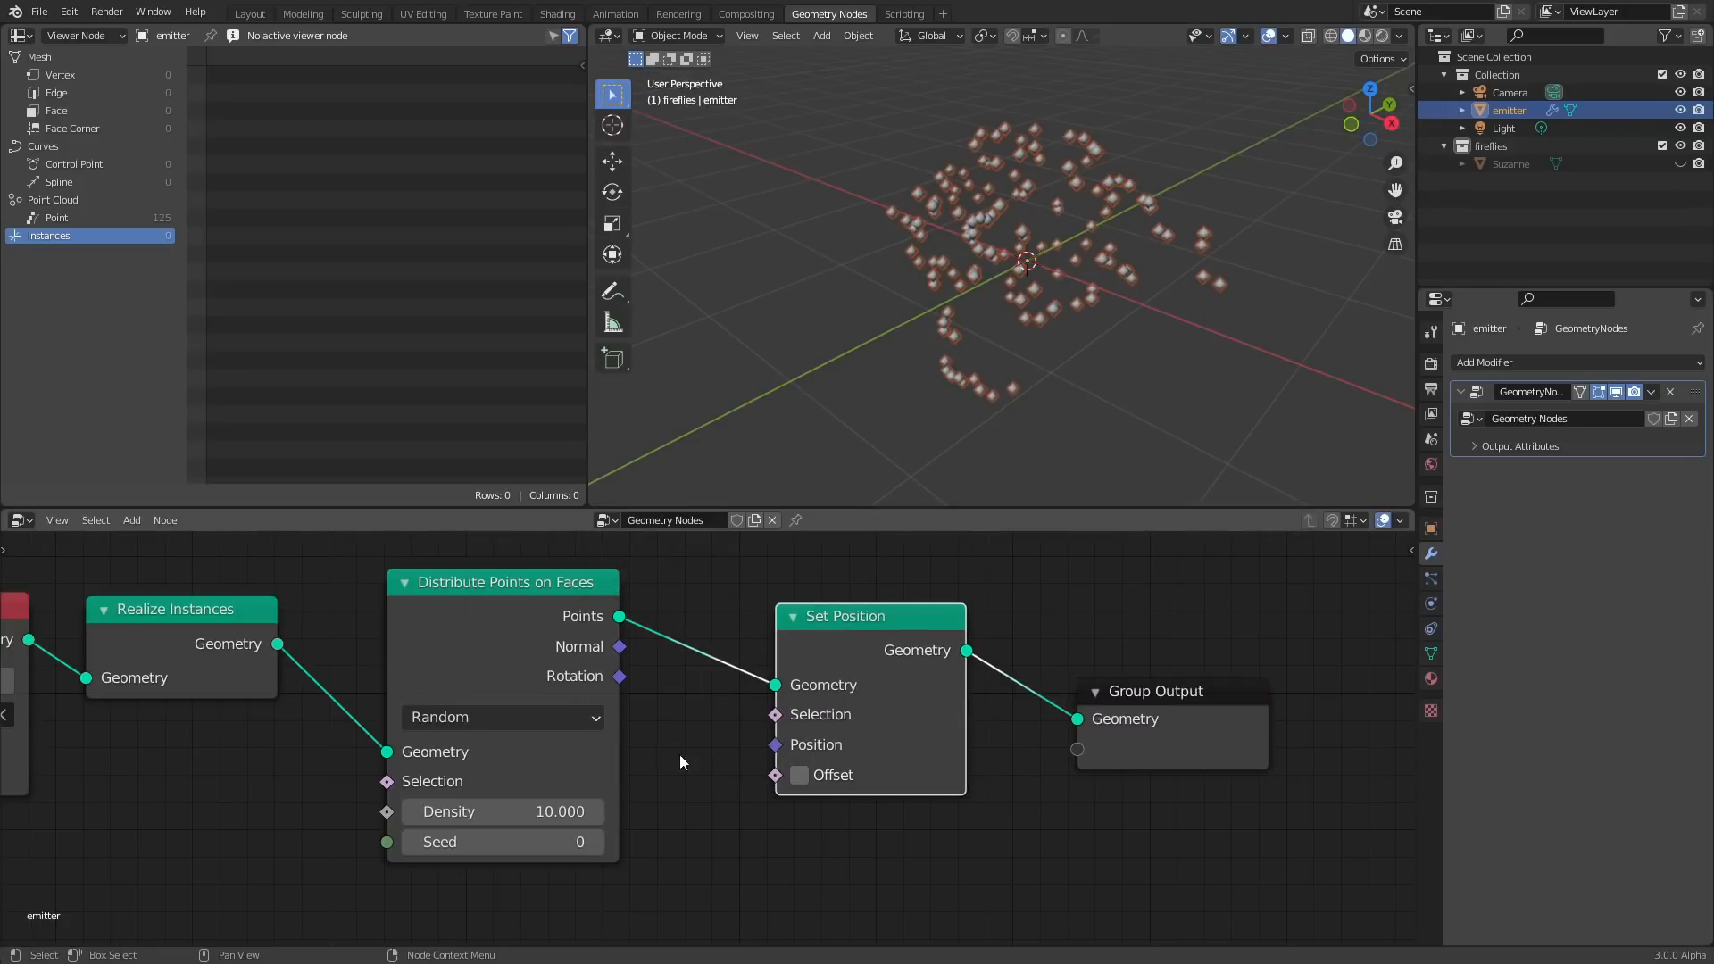
Try toggling the Offset option of the Set Position node.
left_click(794, 779)
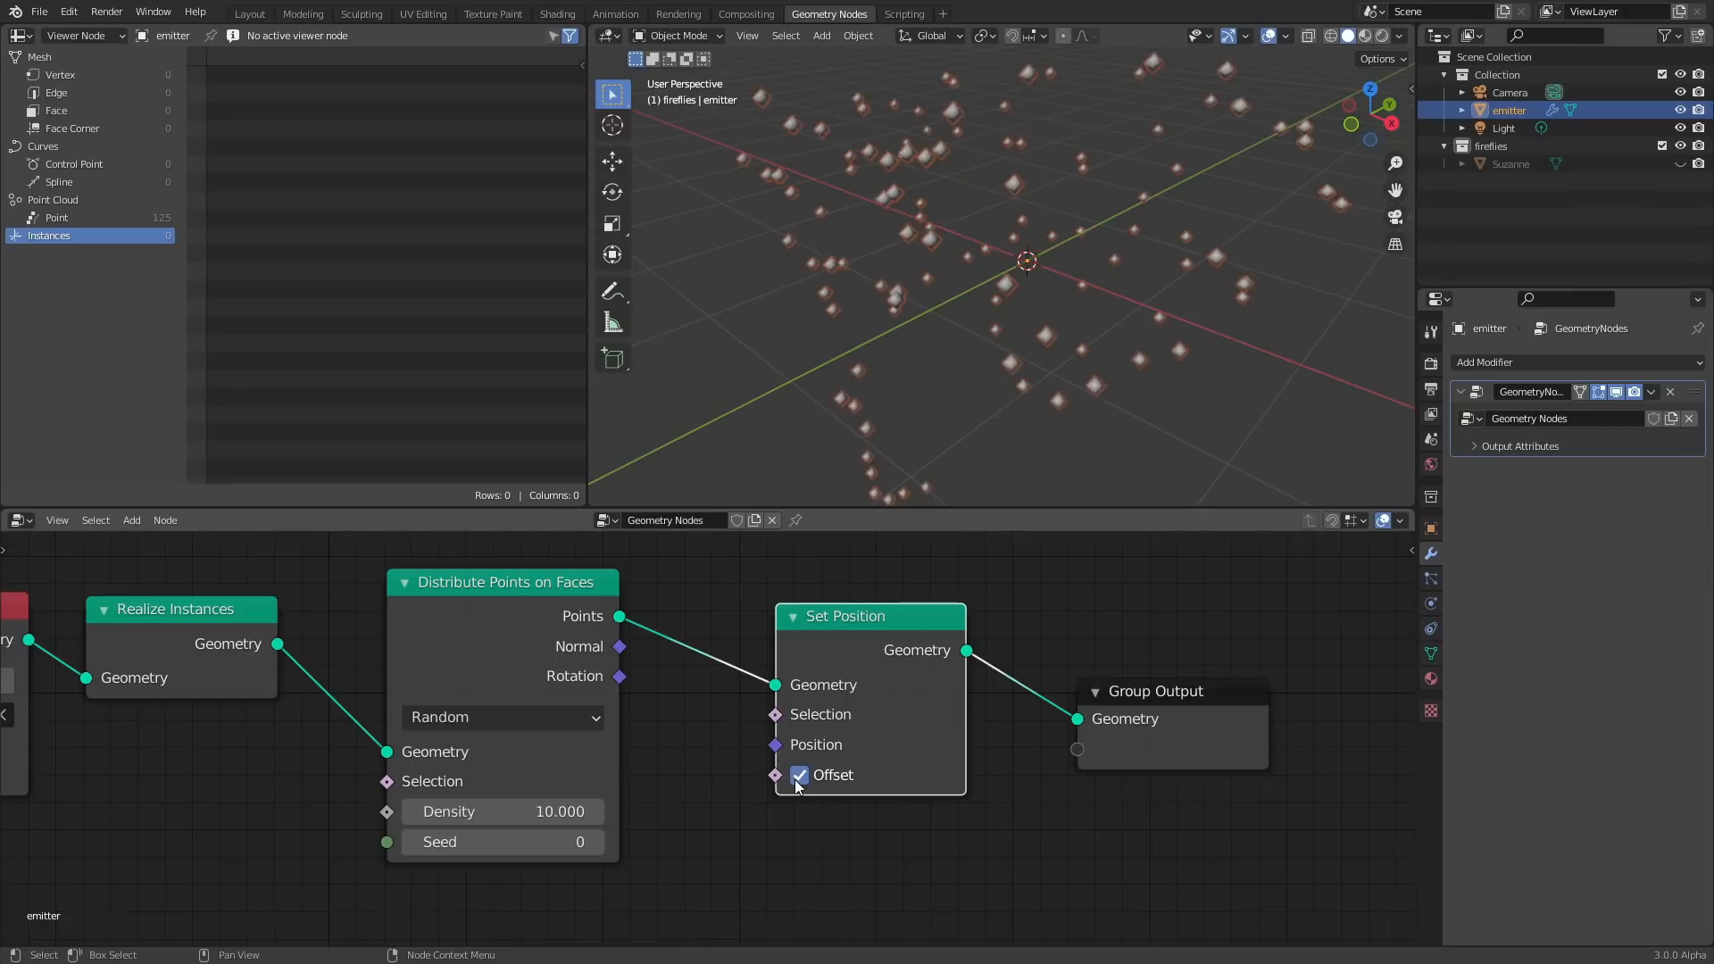
left_click(794, 779)
left_click(795, 780)
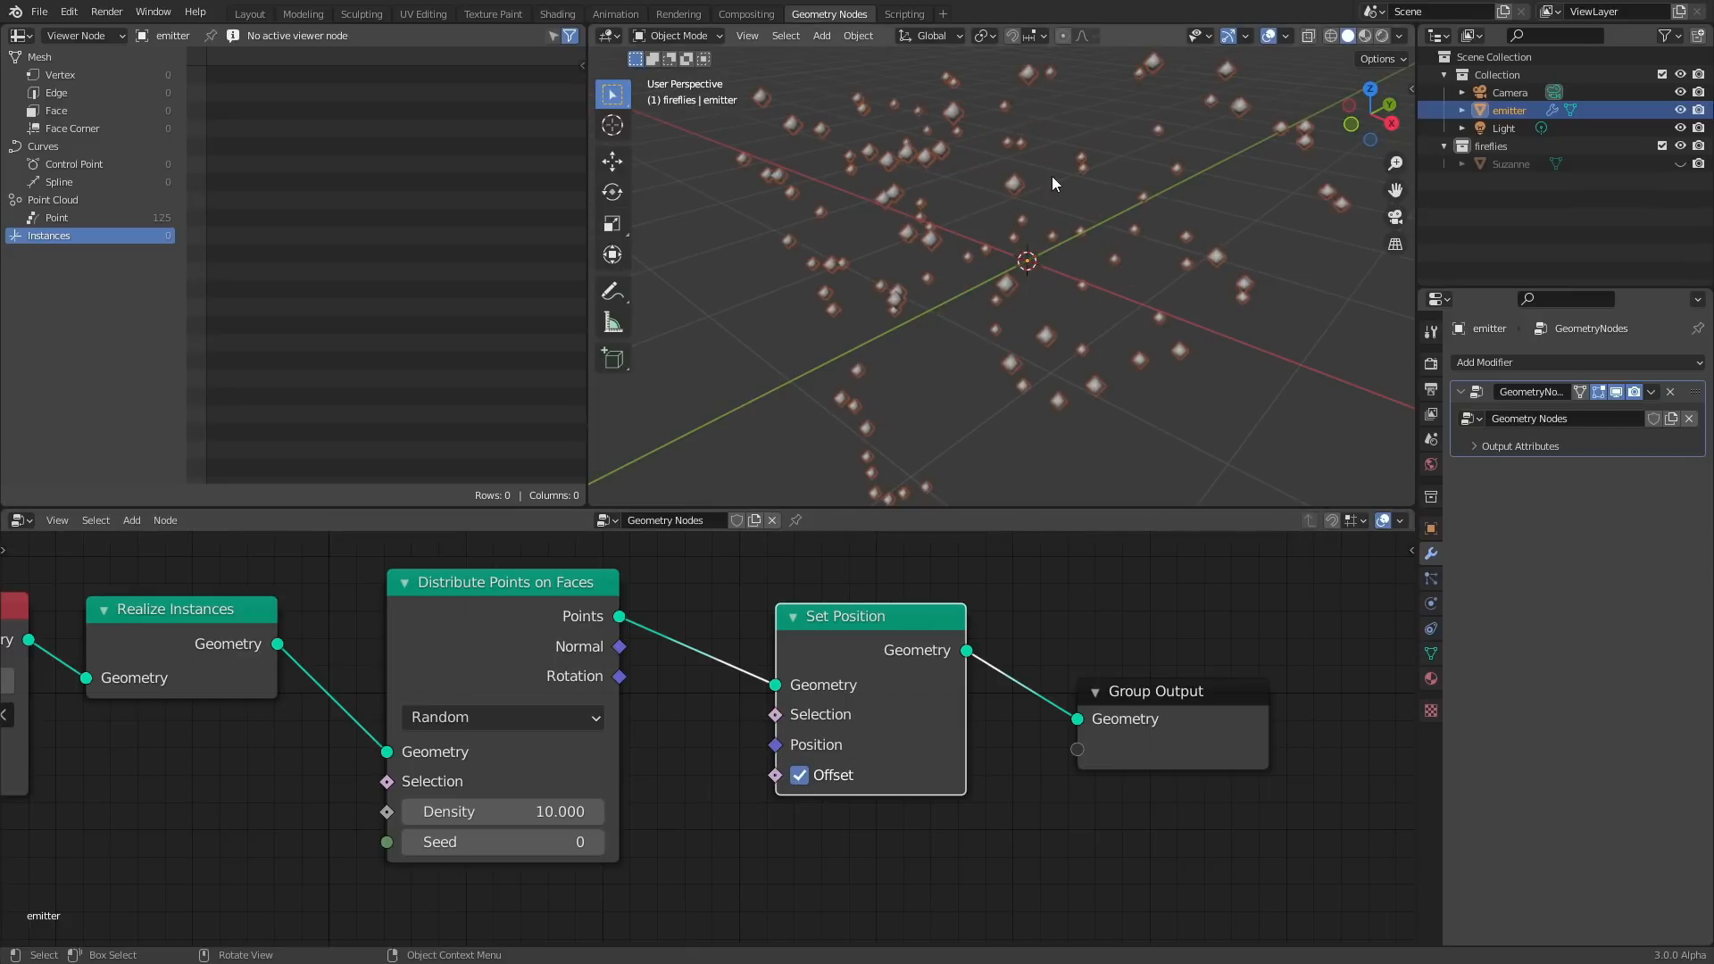
Move the Set Position and Group Output nodes farther from Distribute Points on Faces to make room.
left_click_drag(1189, 815, 1243, 666)
left_click(1178, 795)
middle_click_drag(1008, 725, 931, 701)
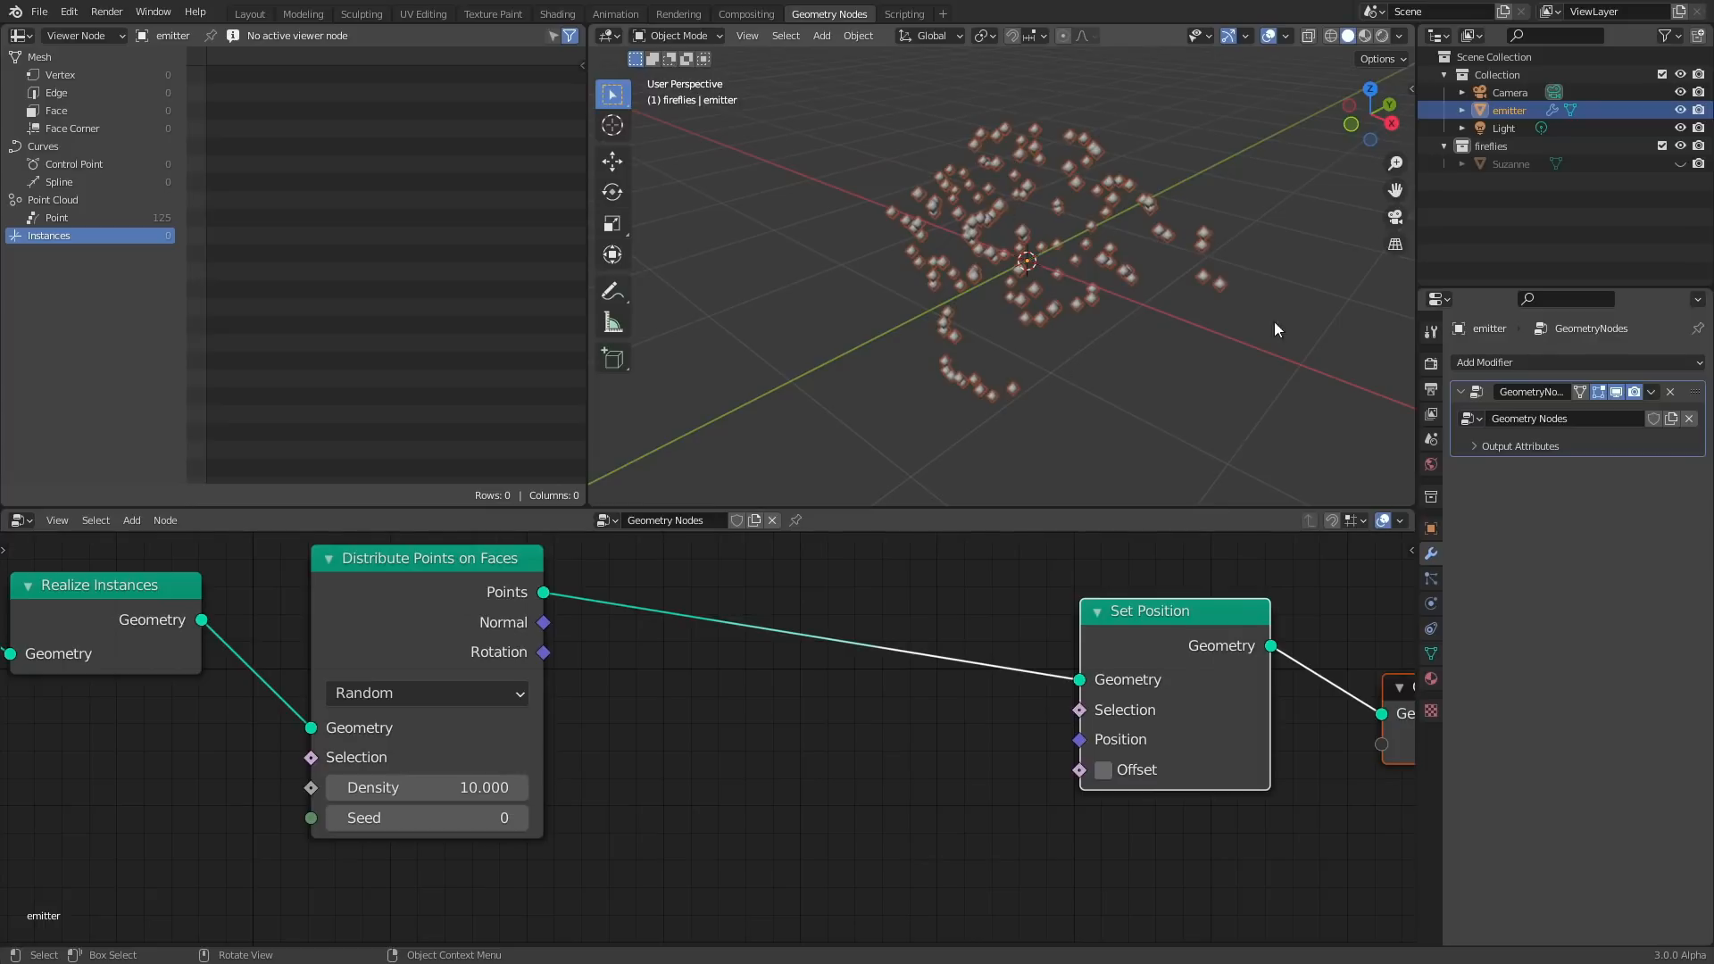
Add a Noise Texture node and place it below the Distribute Points on Faces node.
scroll(736, 689, "down", 1)
middle_click_drag(736, 689, 823, 569)
key("shift+a")
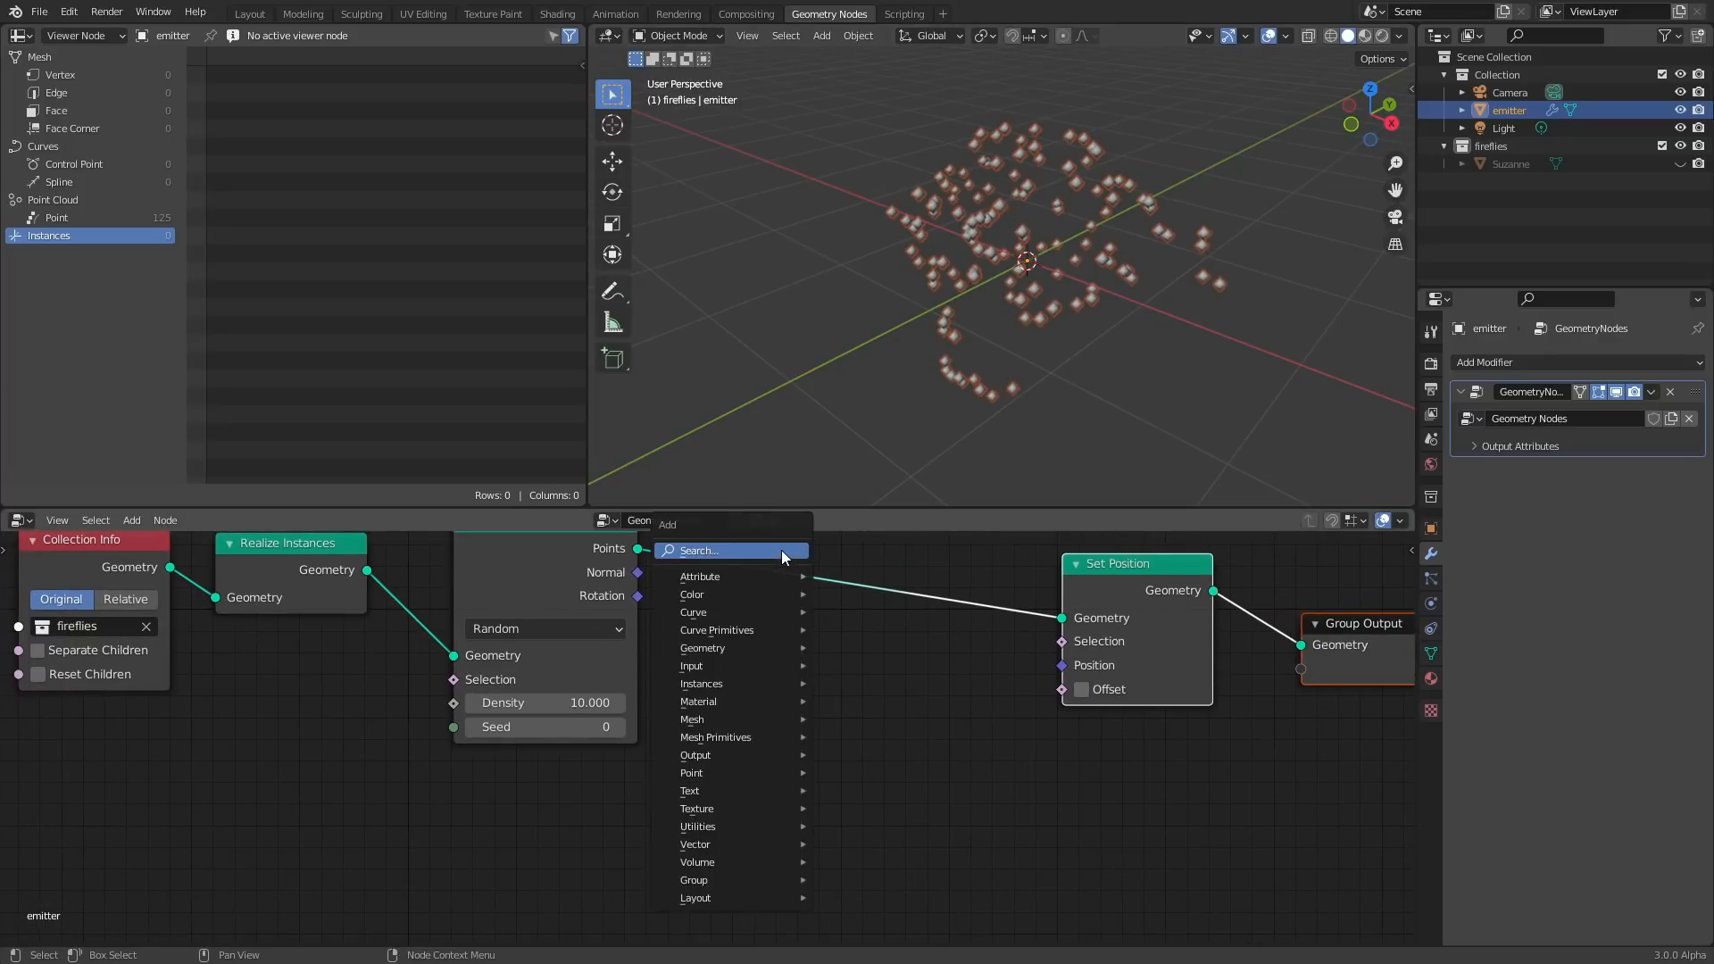
left_click(780, 550)
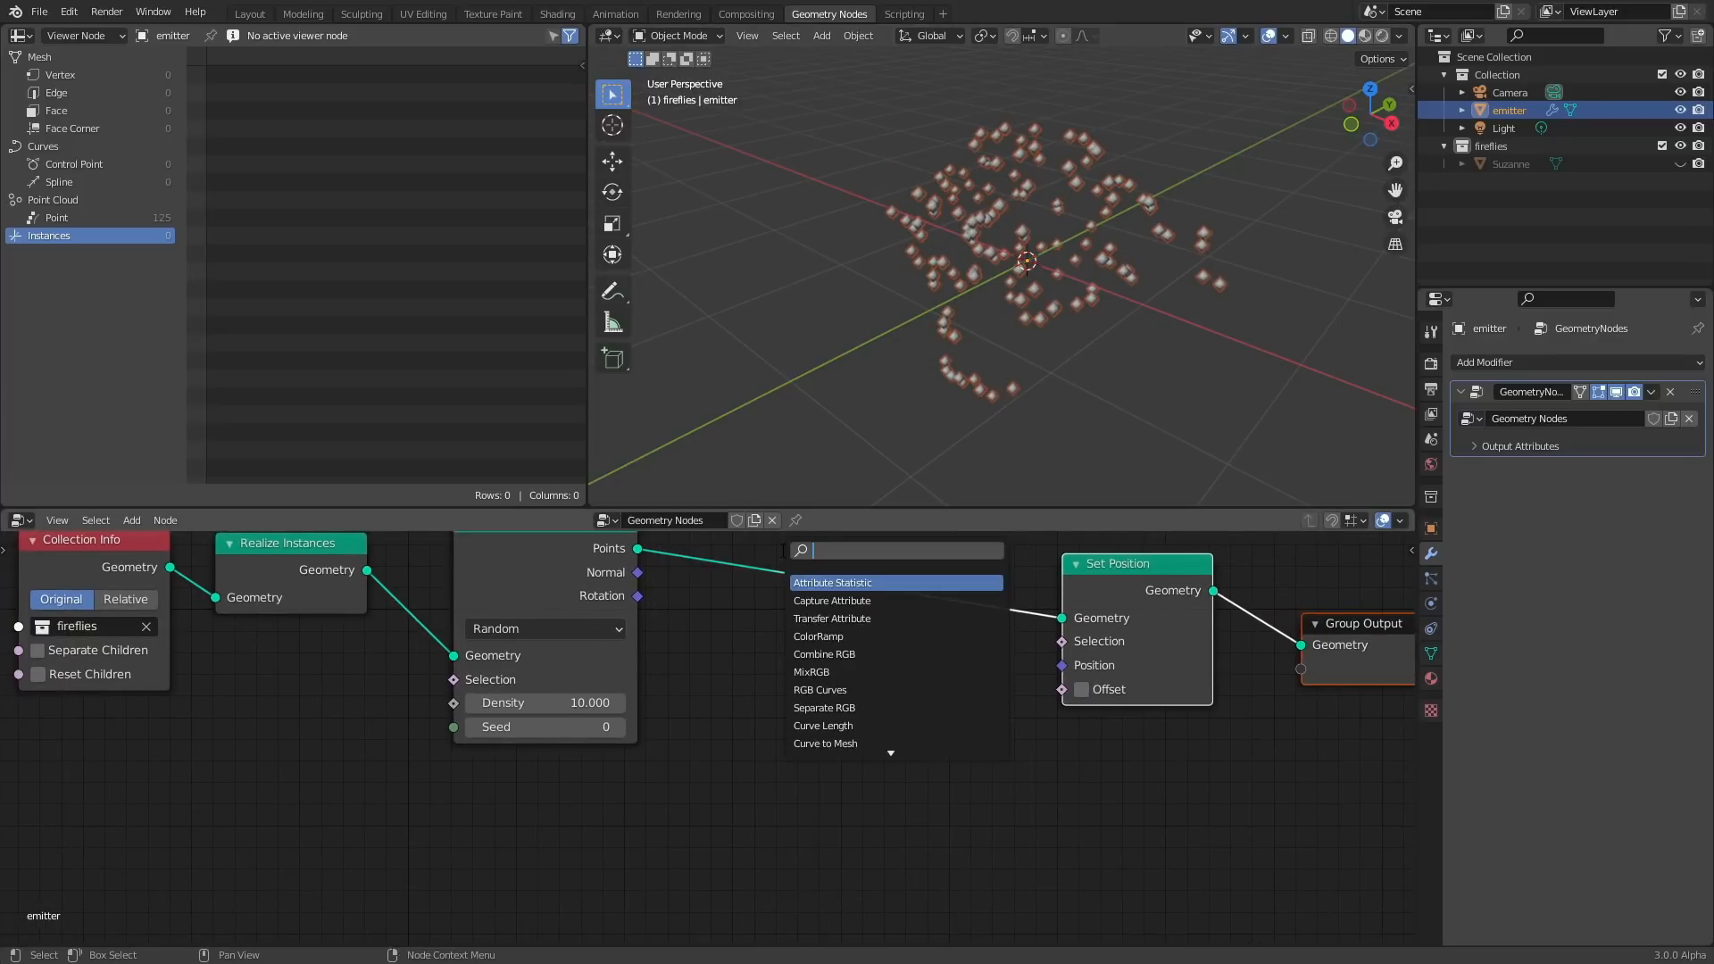
type("noise")
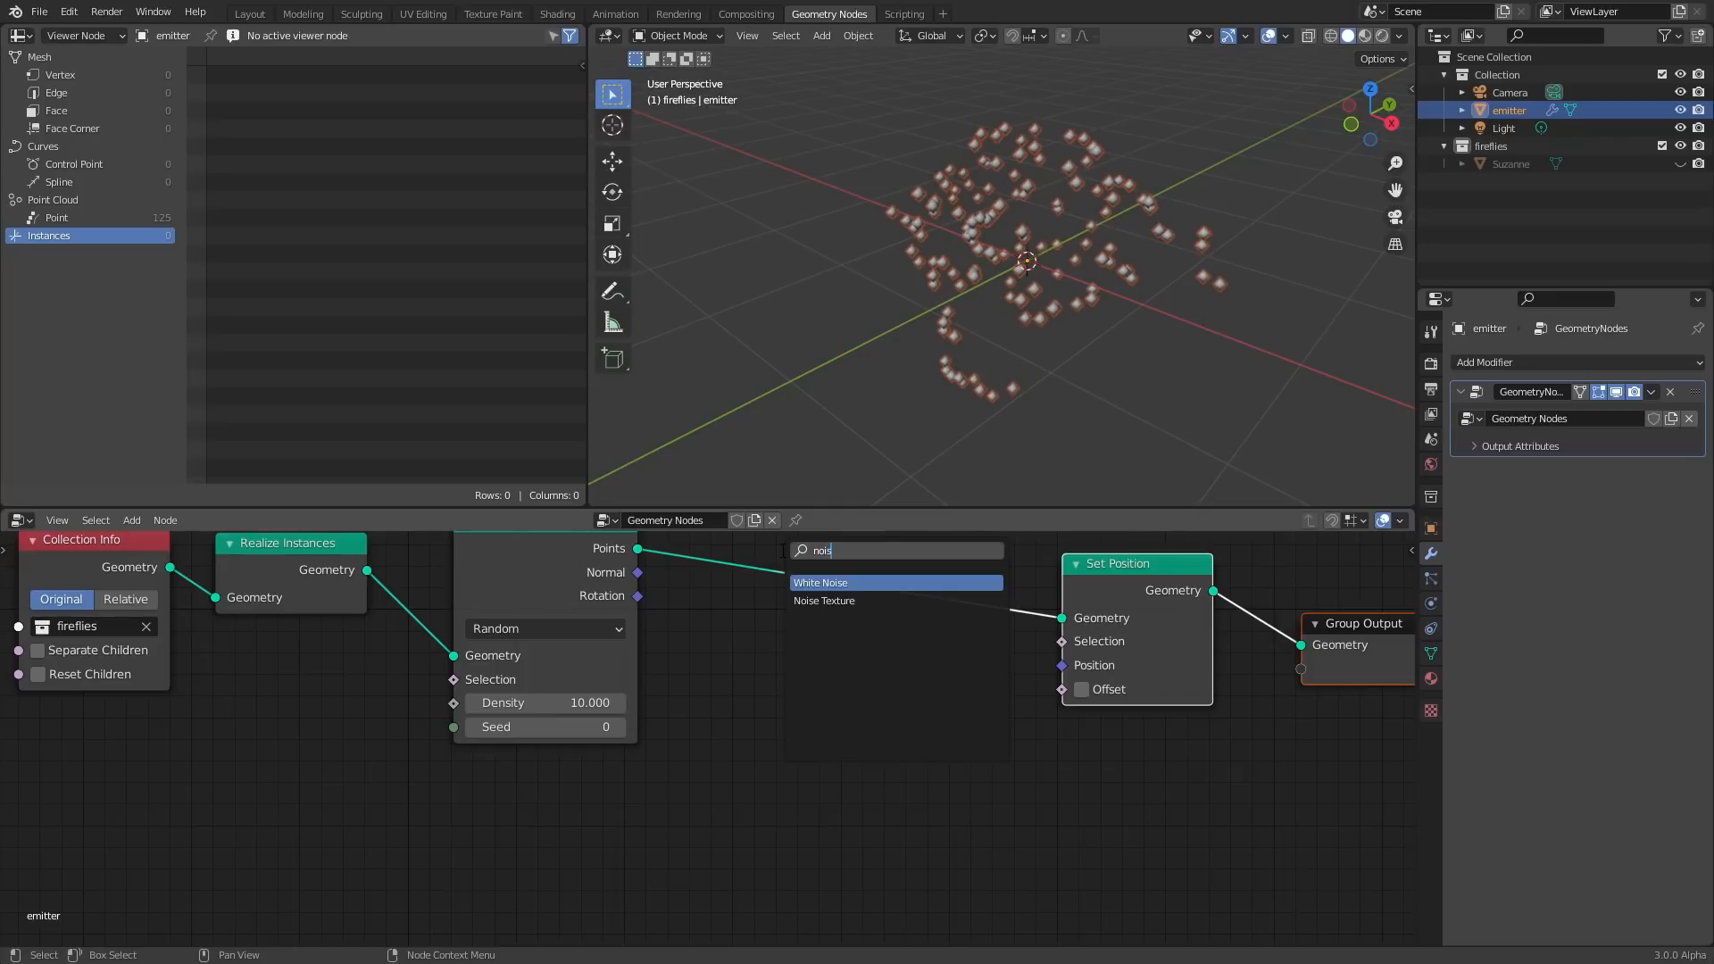
key("Return")
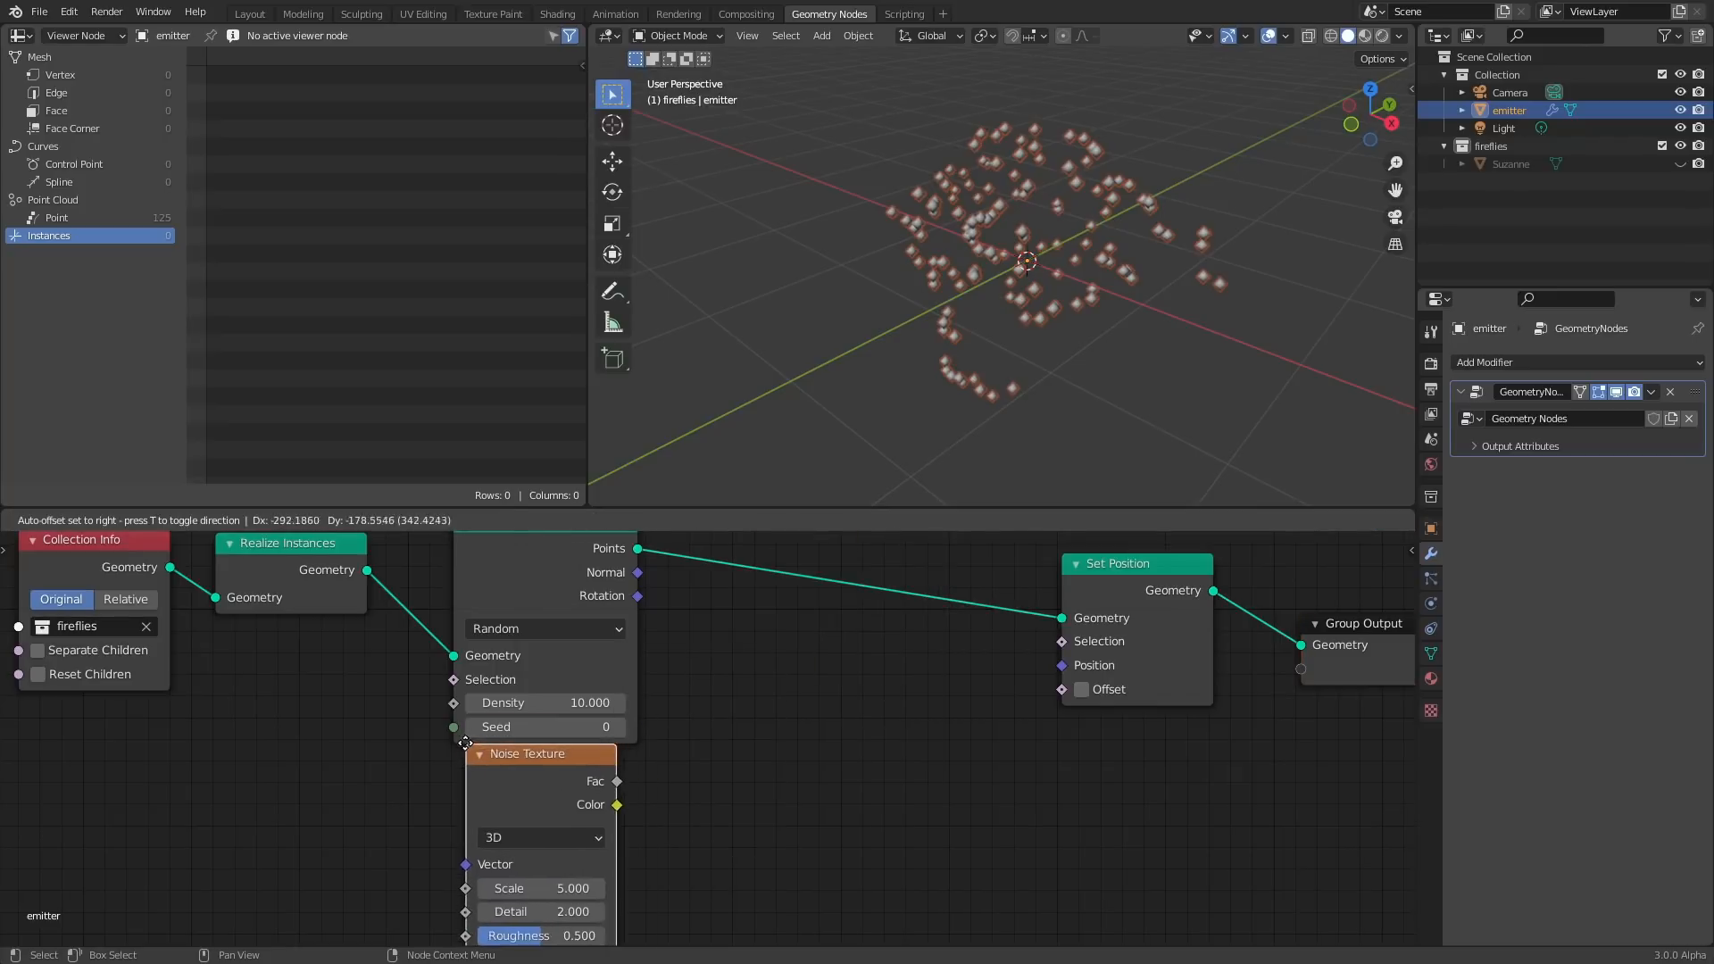
left_click(605, 826)
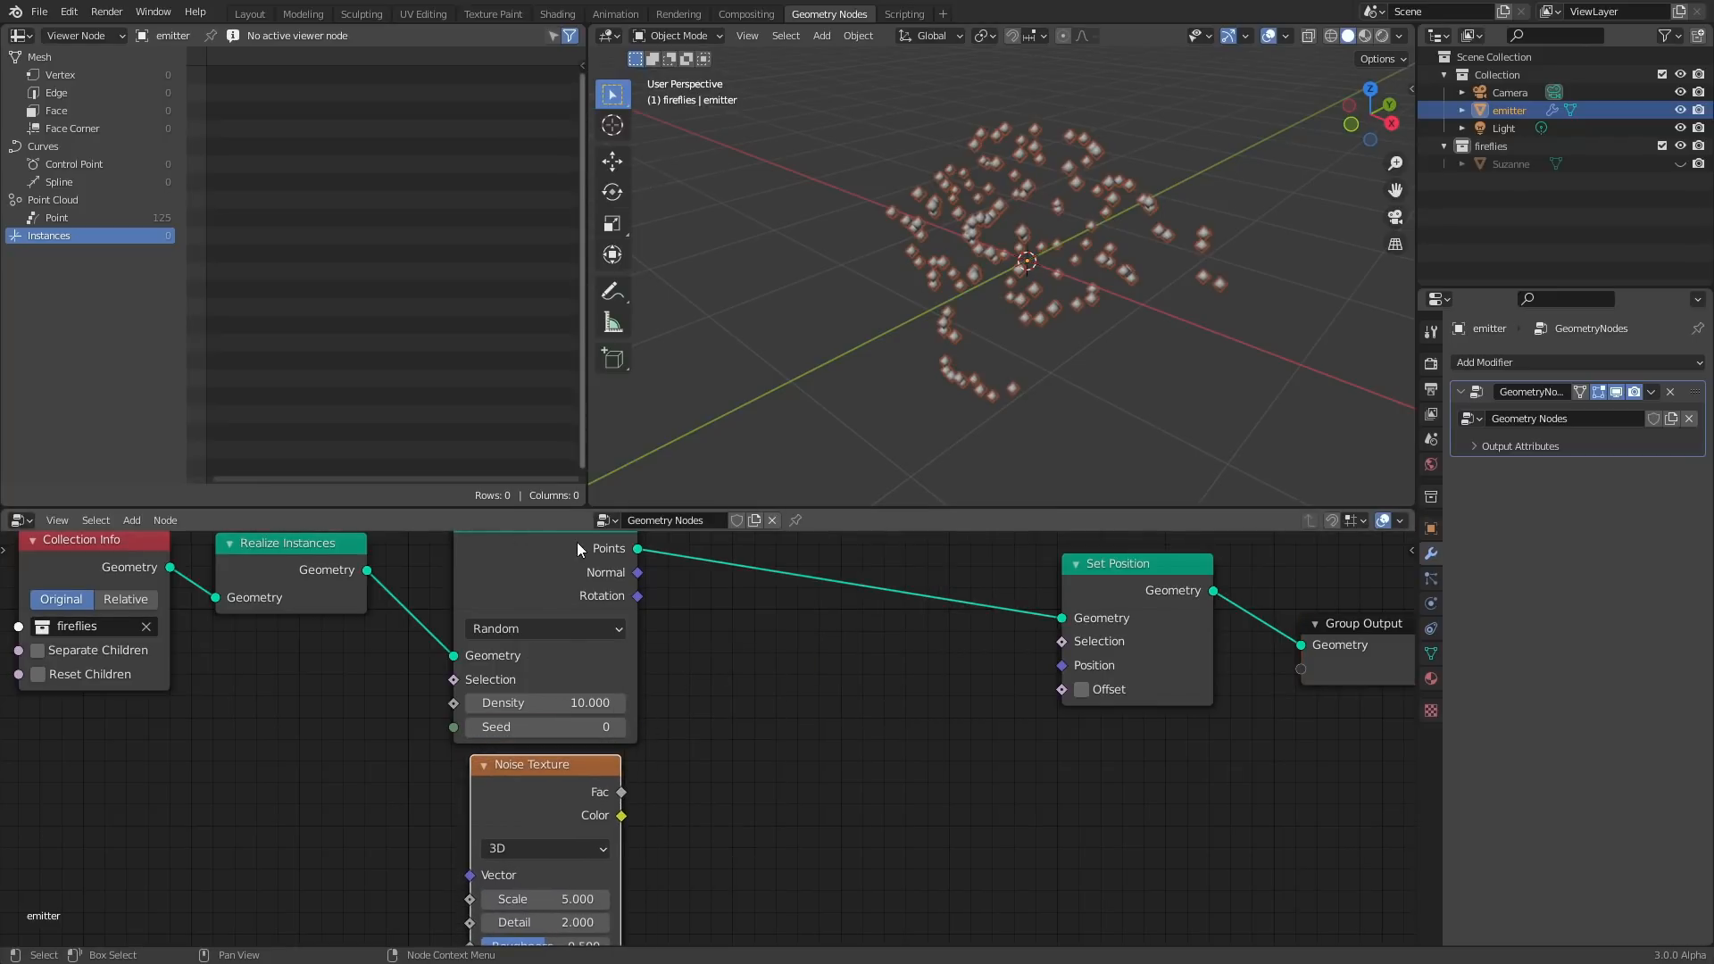
Connect the Noise Texture's Color output to the Position input of the Set Position node.
middle_click_drag(577, 544, 582, 645)
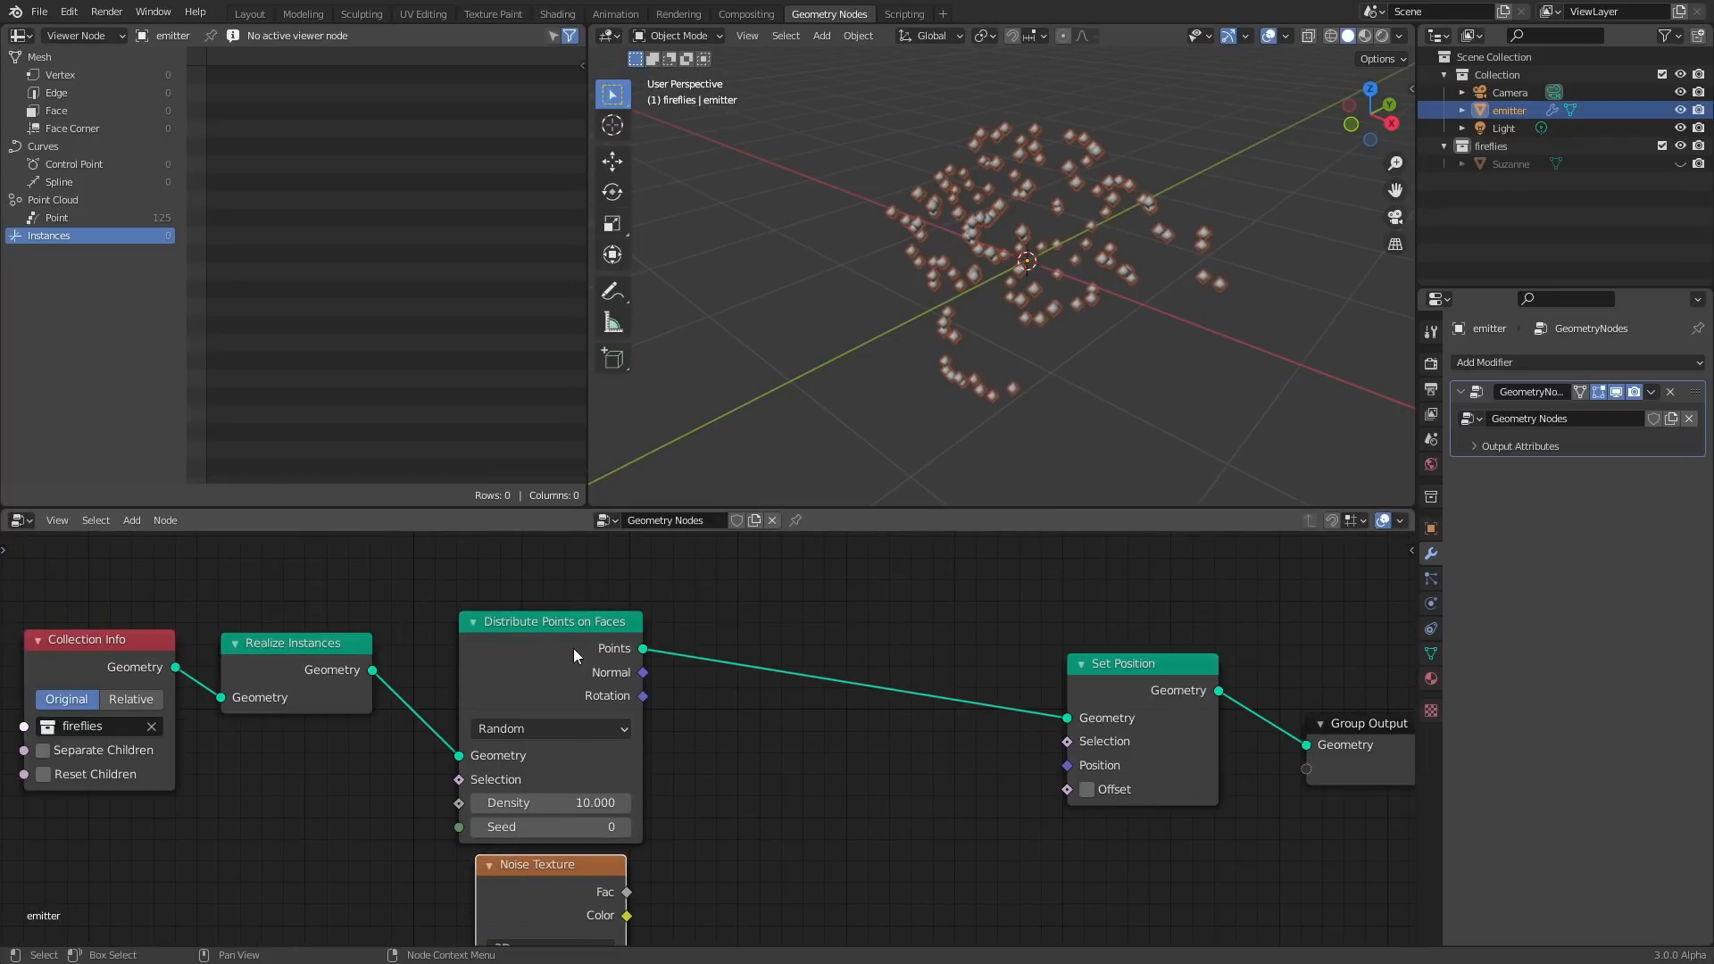
middle_click_drag(573, 648, 510, 511)
left_click_drag(564, 778, 739, 757)
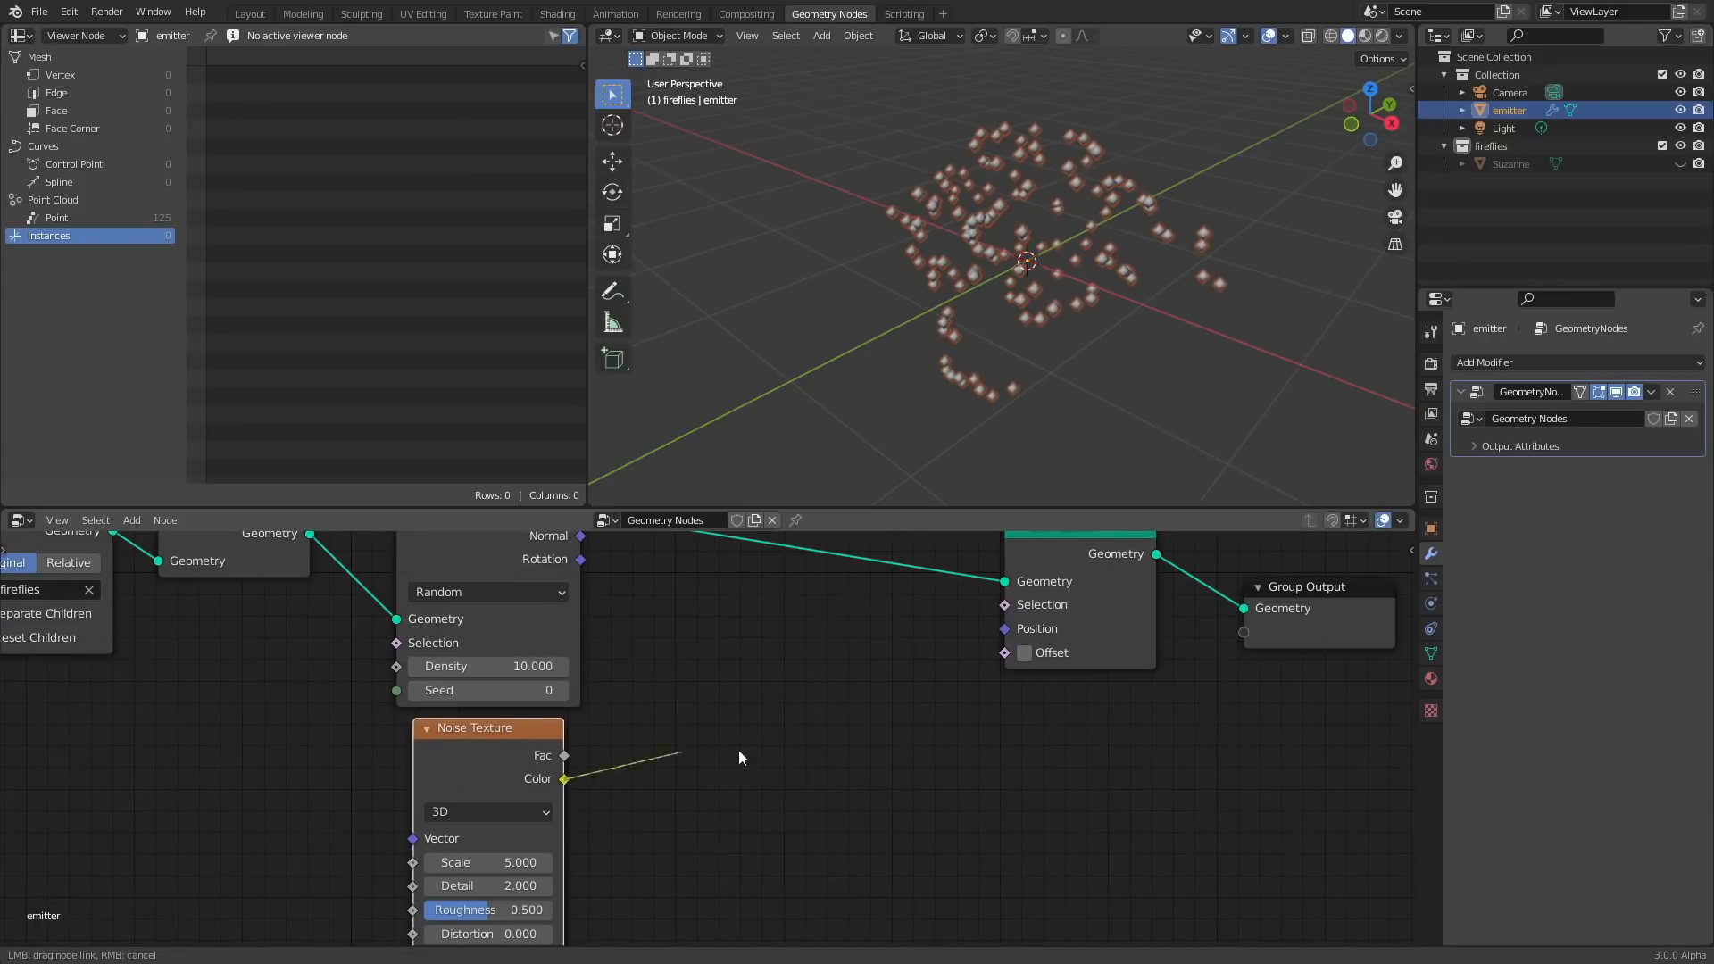
left_click_drag(752, 676, 1015, 645)
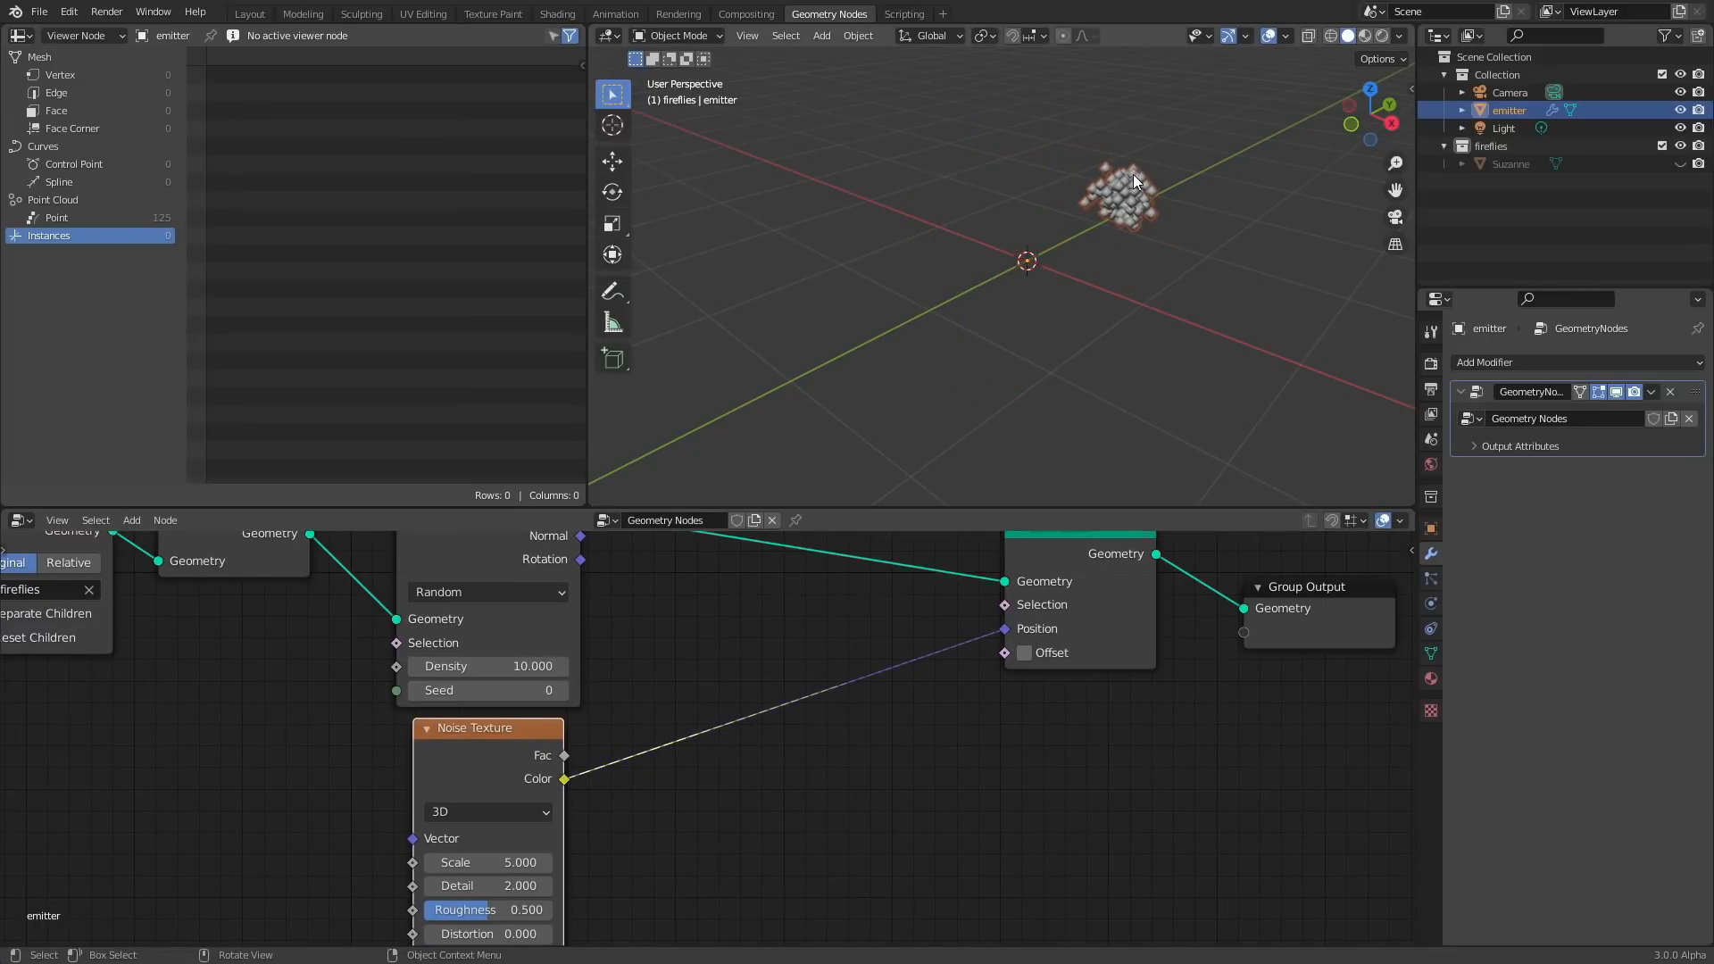
Try a higher Scale on the Noise Texture node and undo the change.
scroll(1137, 190, "up", 2)
middle_click_drag(1076, 235, 966, 251, "shift")
middle_click_drag(501, 907, 505, 872)
left_click_drag(501, 828, 565, 828)
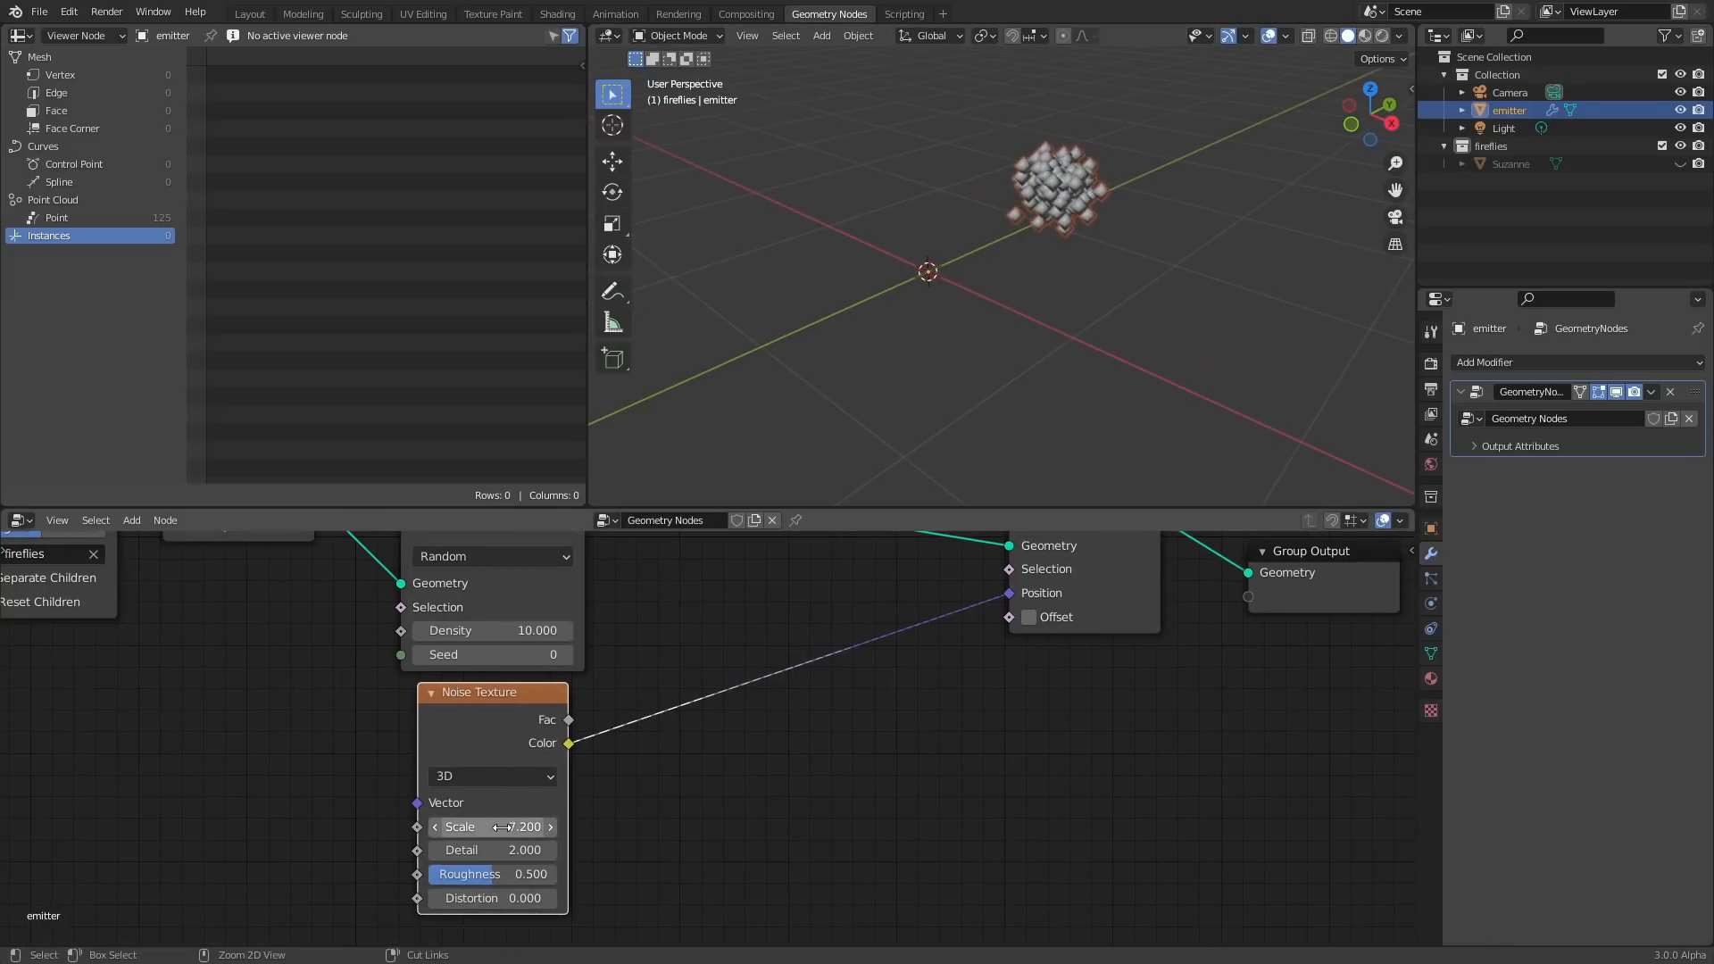
key("ctrl+z")
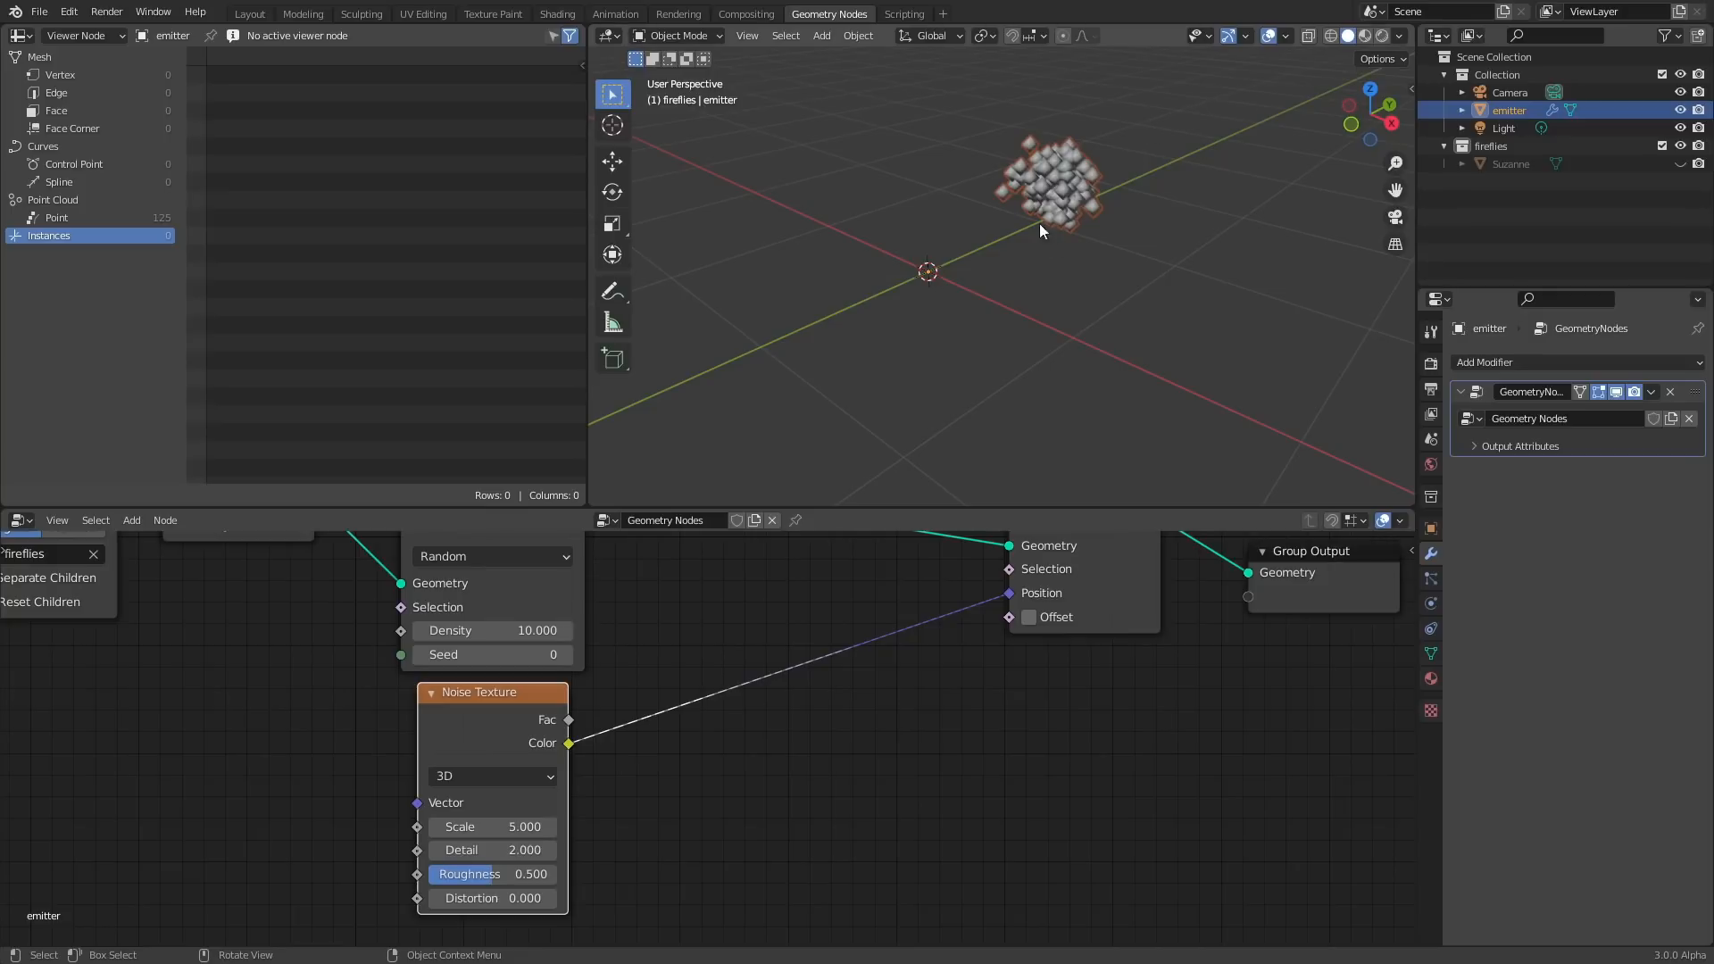
Insert a Vector Math node between the Noise Texture's Color output and the Set Position node's Position input.
key("shift+a")
left_click(684, 602)
type("vect")
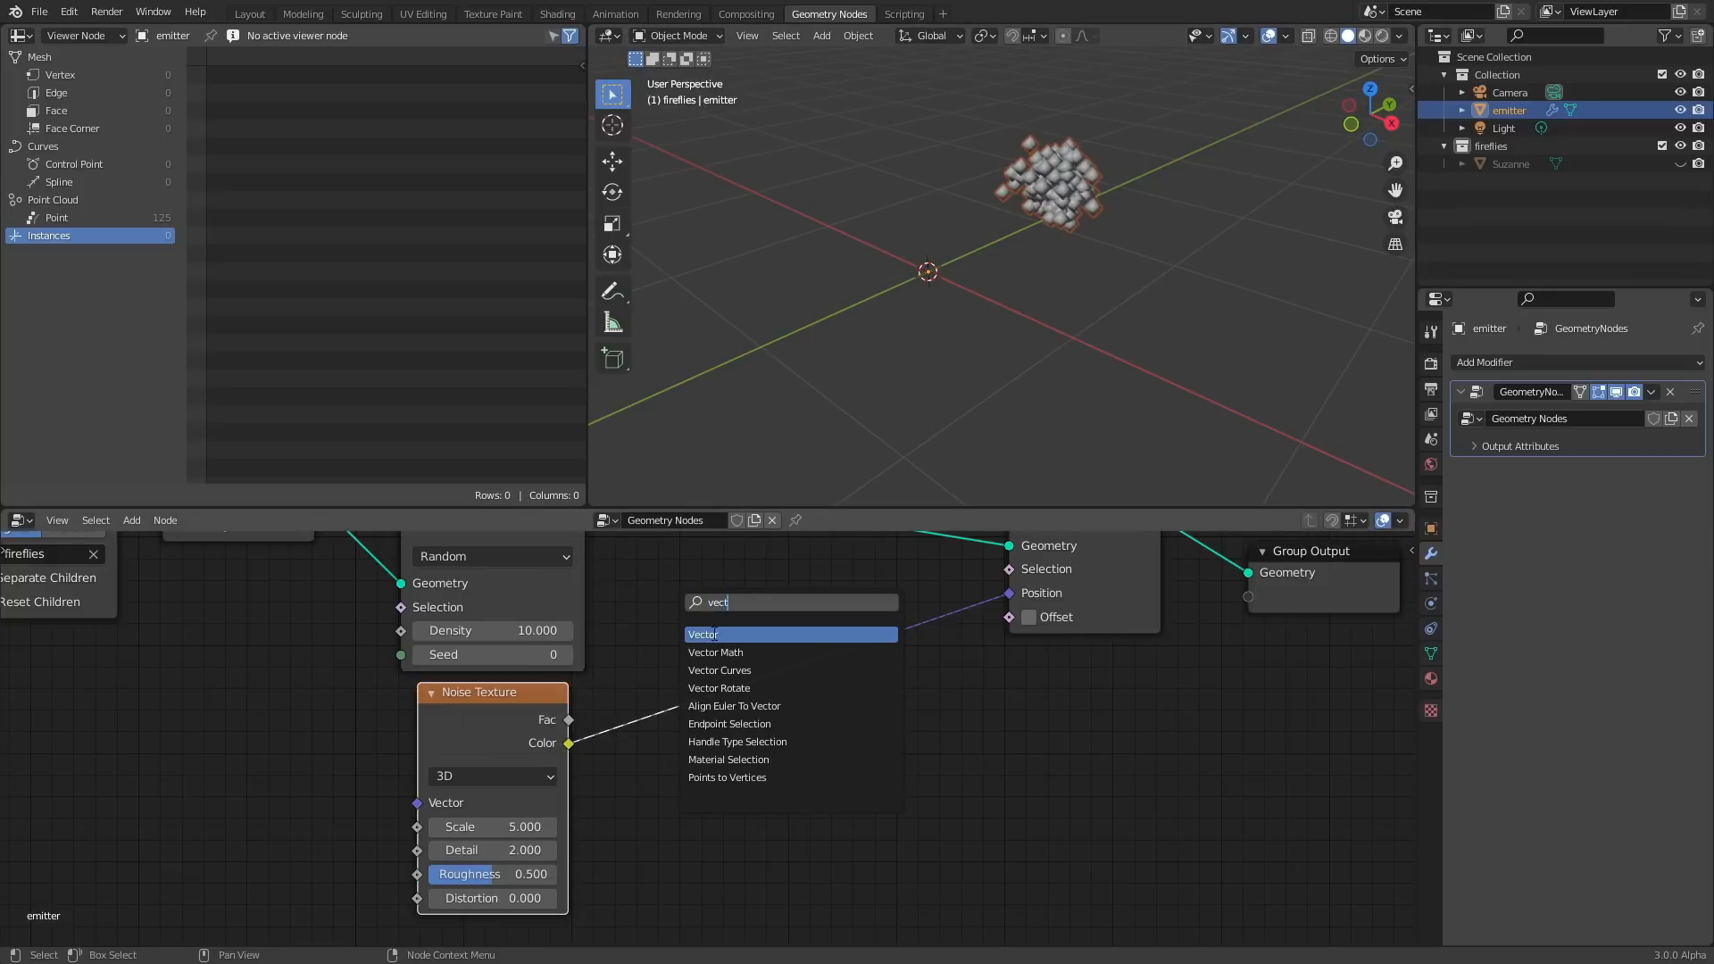
key("Down")
key("Return")
left_click(668, 643)
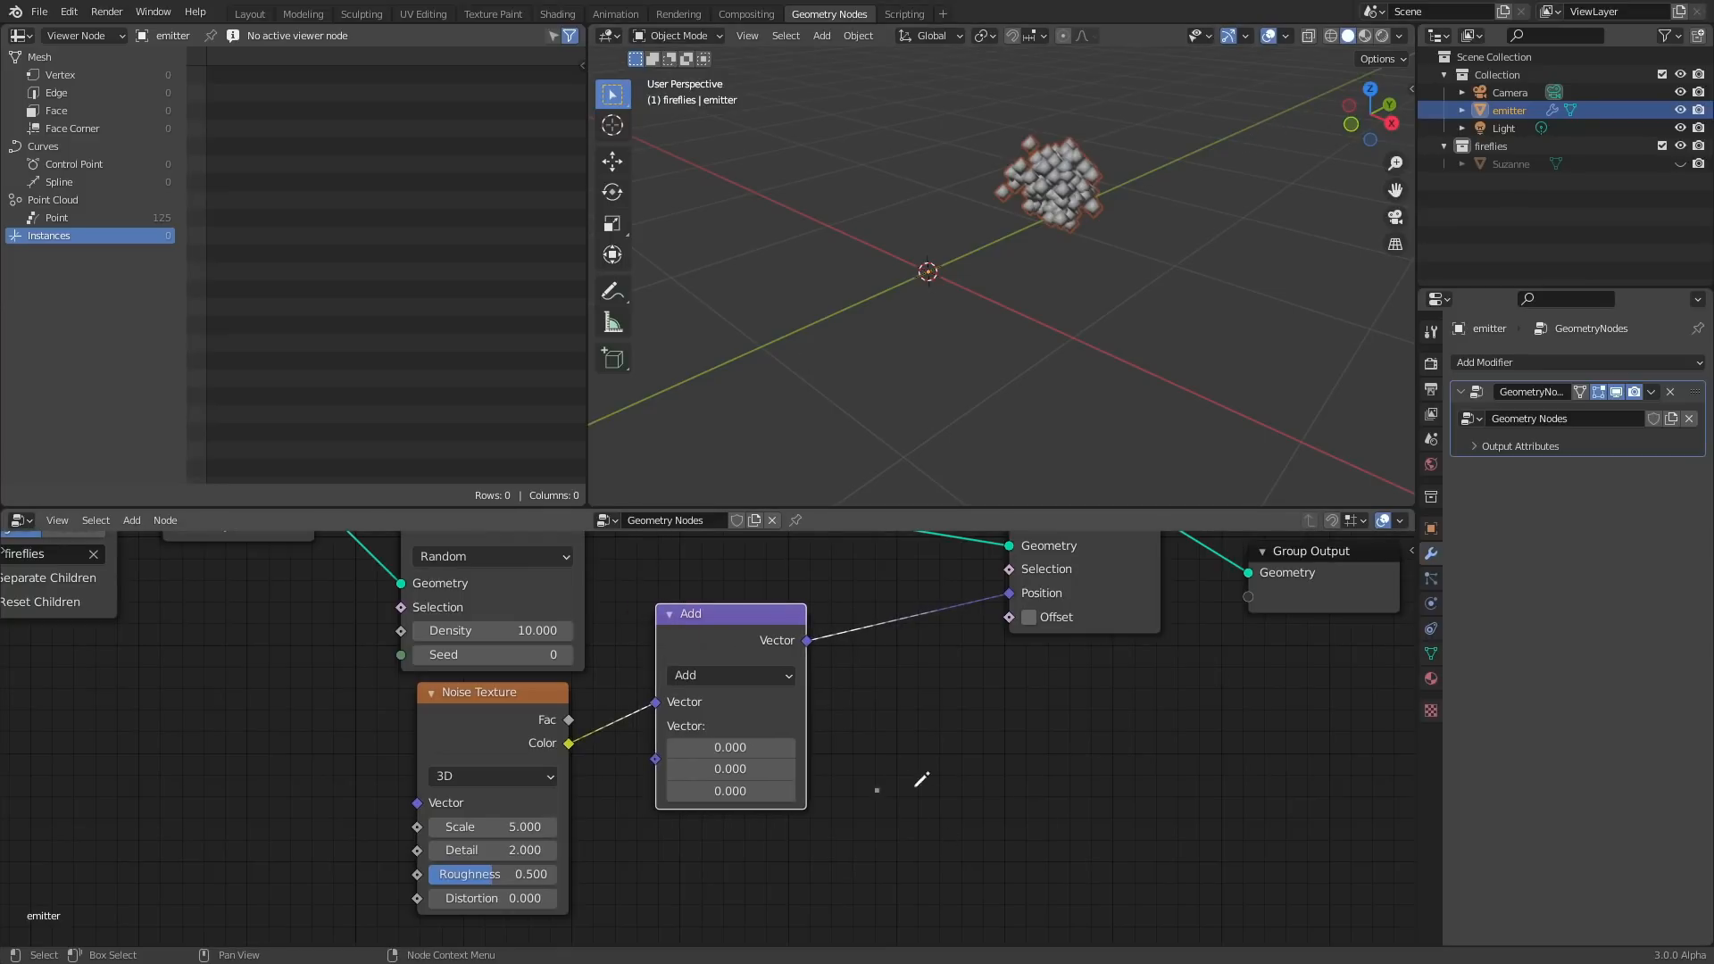
Set all three vector components of the Add node to -0.5.
left_click_drag(916, 784, 1210, 815)
left_click(739, 756)
type("-0.5")
key("Return")
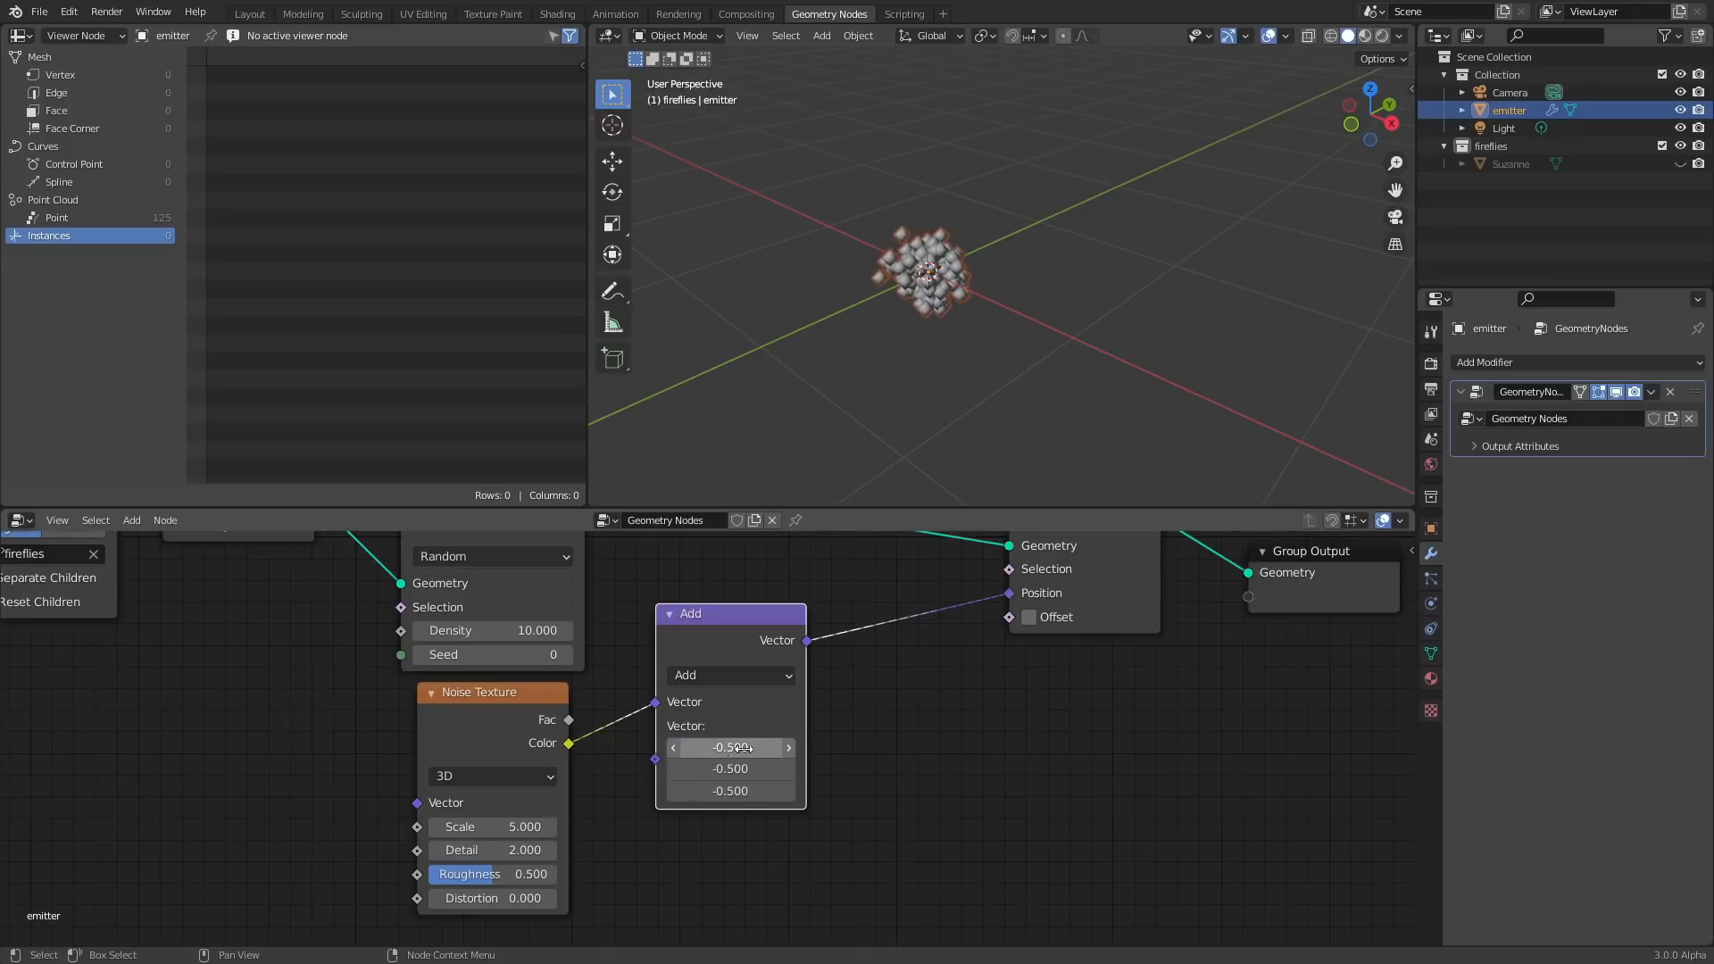
Duplicate the Add node onto the link to Set Position and switch the copy's operation to Scale.
left_click_drag(728, 632, 694, 658)
middle_click_drag(730, 648, 592, 644)
key("shift+d")
left_click(825, 629)
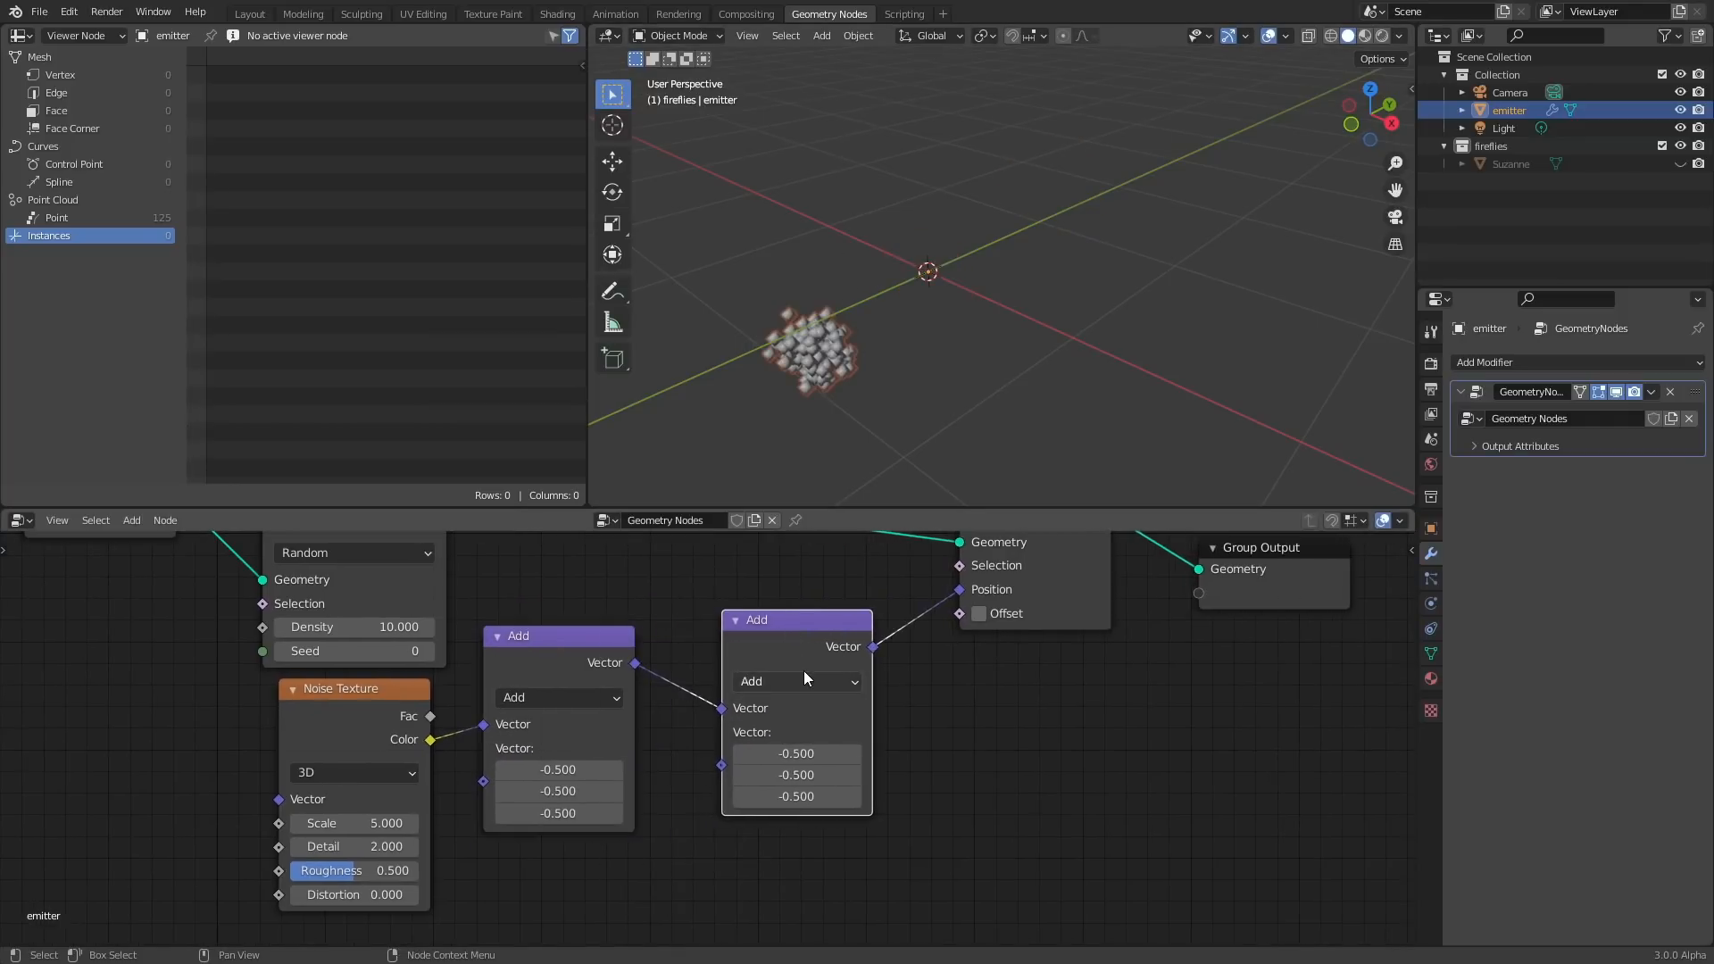
left_click(799, 680)
left_click(771, 317)
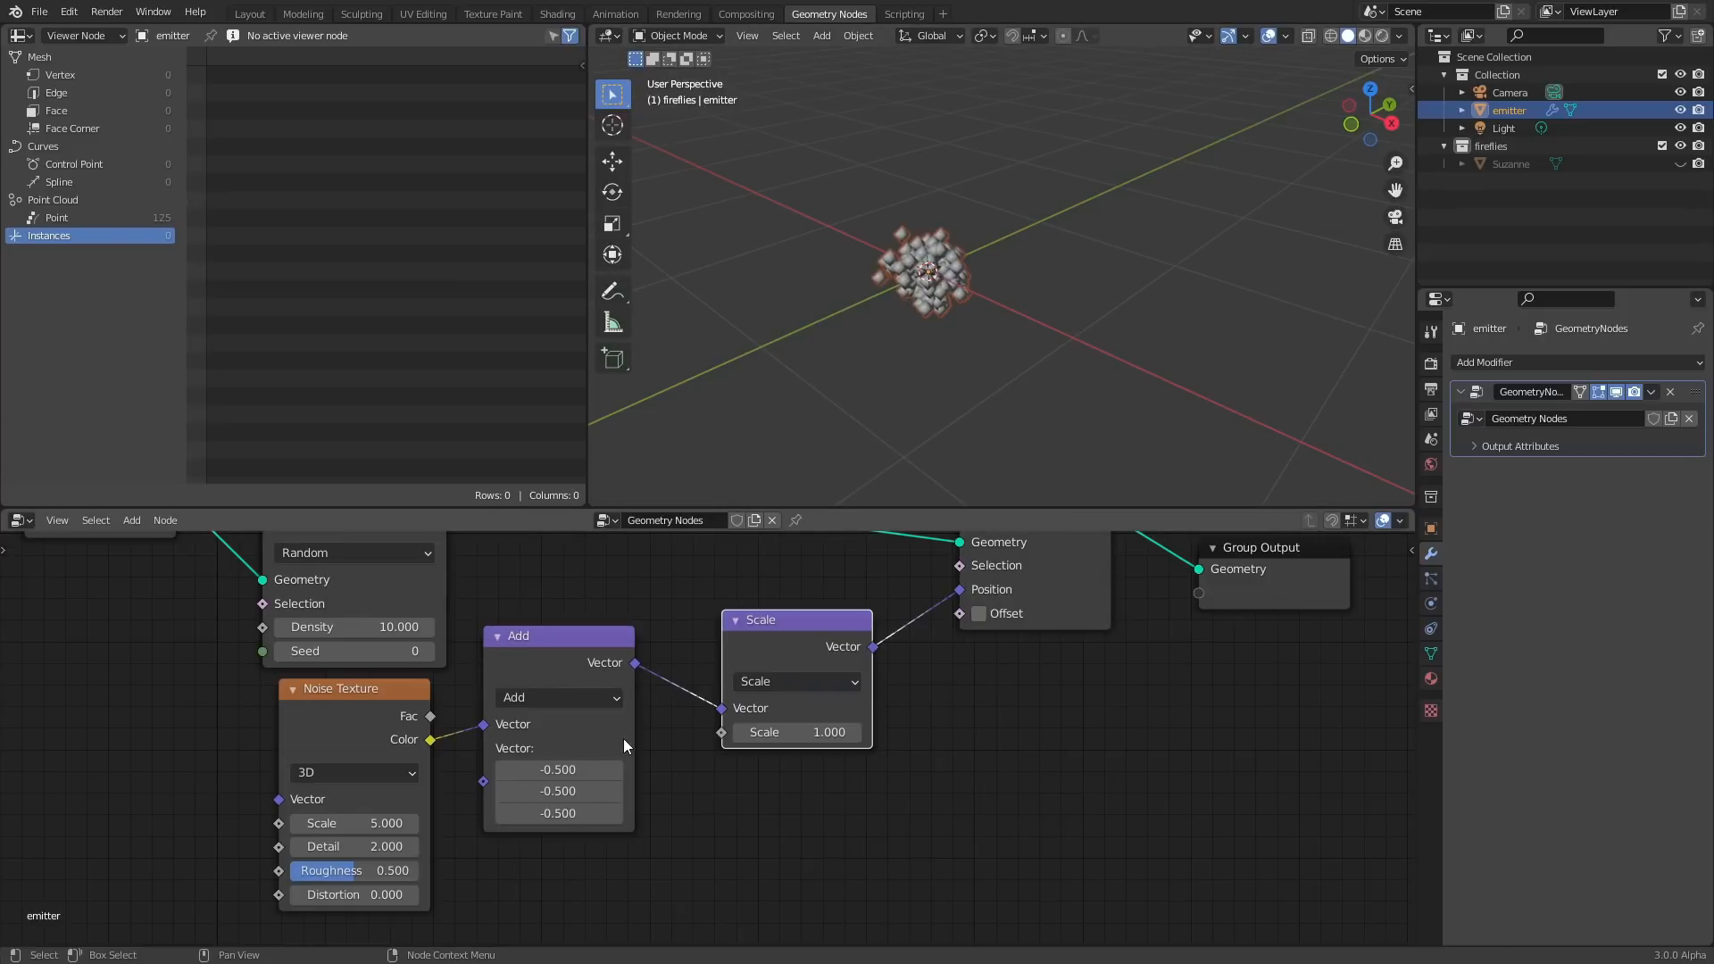
Try different Scale values on the Scale vector math node and set it to 3.
left_click_drag(789, 732, 1009, 733)
double_click(787, 733)
type("3")
key("Return")
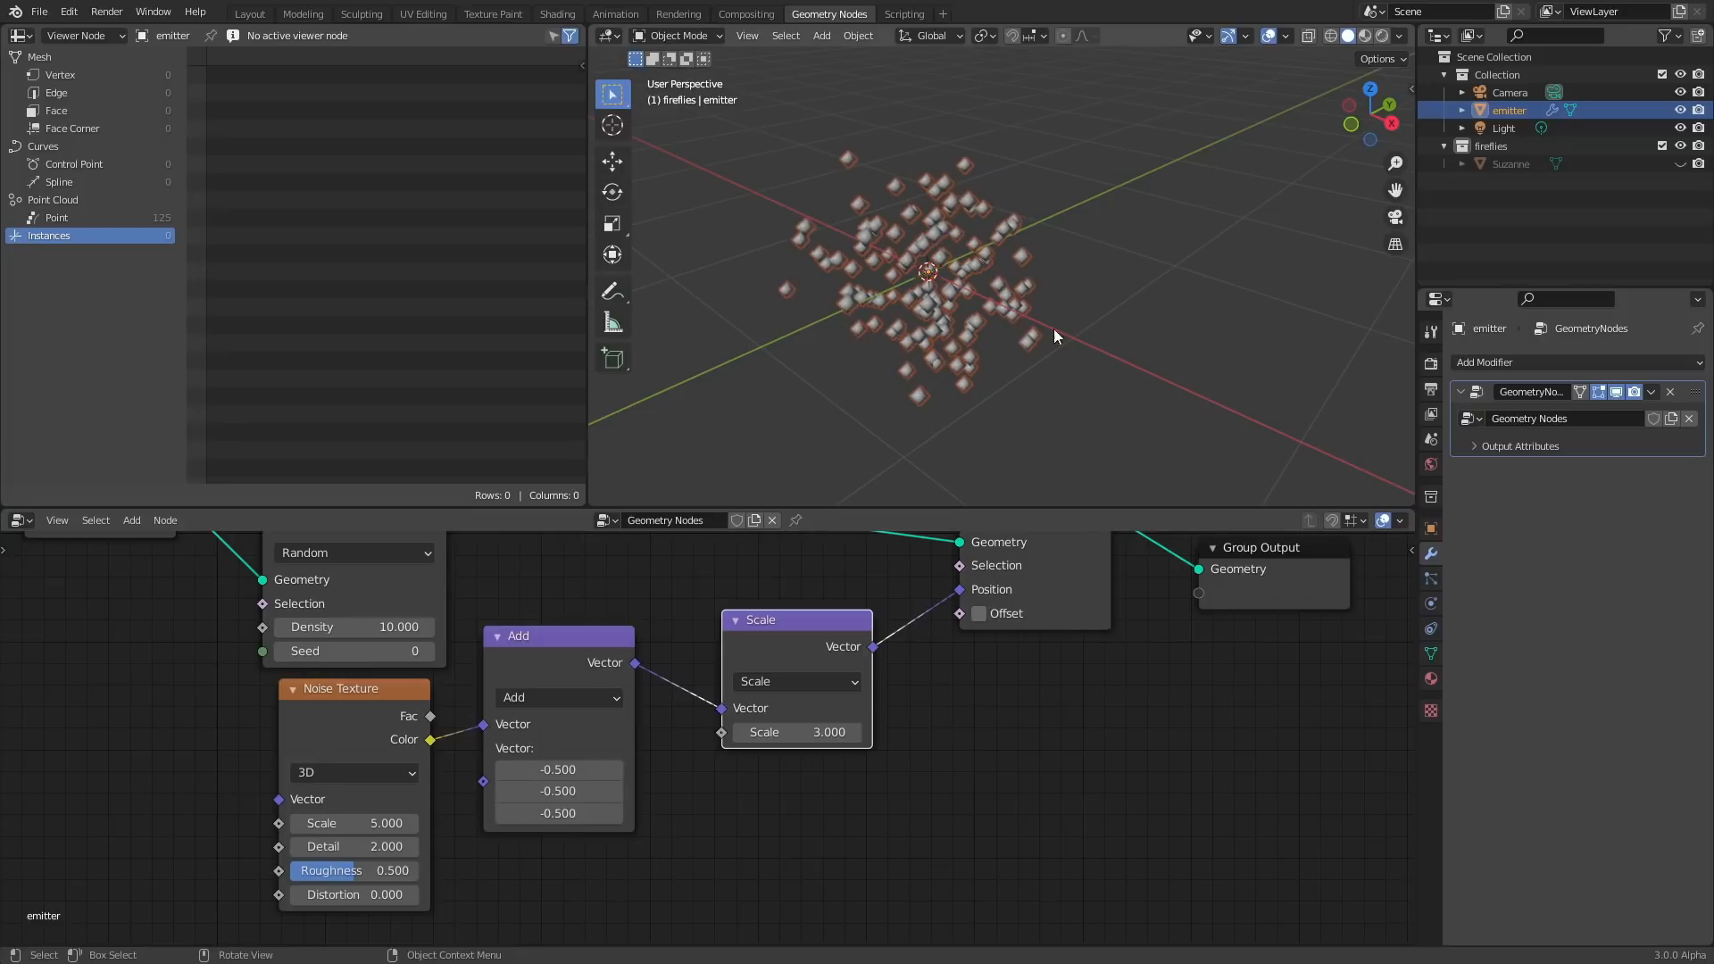
Enable Offset on the Set Position node and switch the Noise Texture to 4D, trying out its W value and undoing that trial.
middle_click_drag(969, 637, 919, 728)
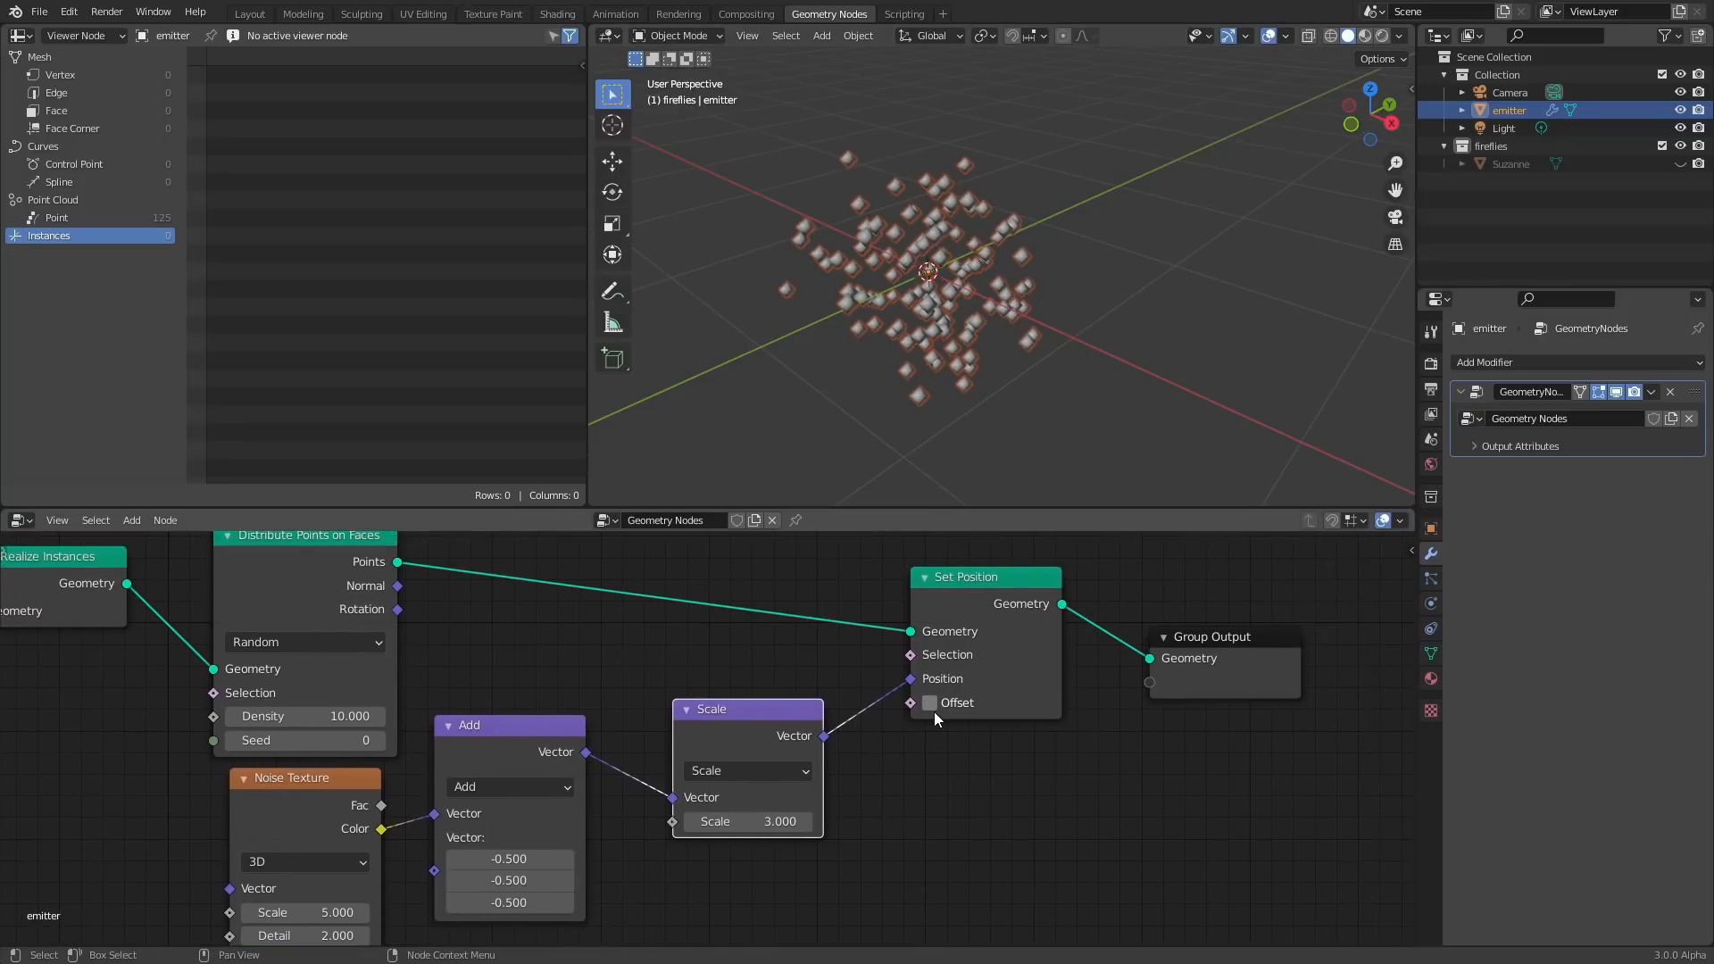
left_click(930, 703)
middle_click_drag(497, 781, 683, 673)
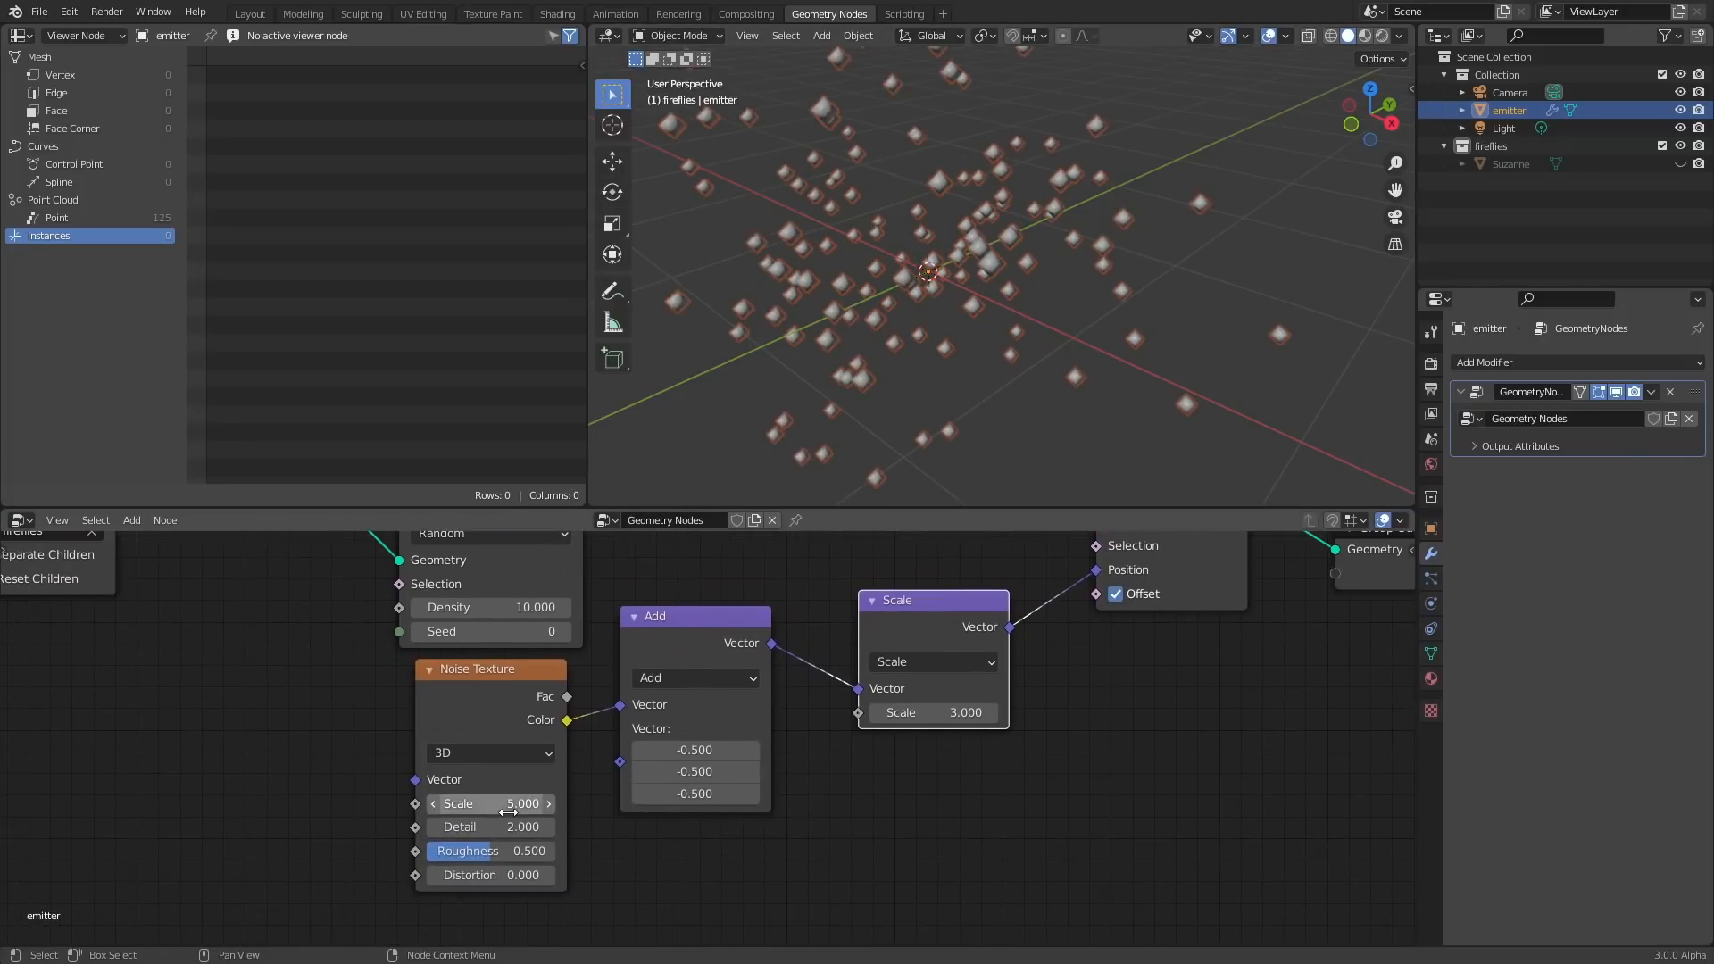
left_click(482, 749)
left_click(474, 844)
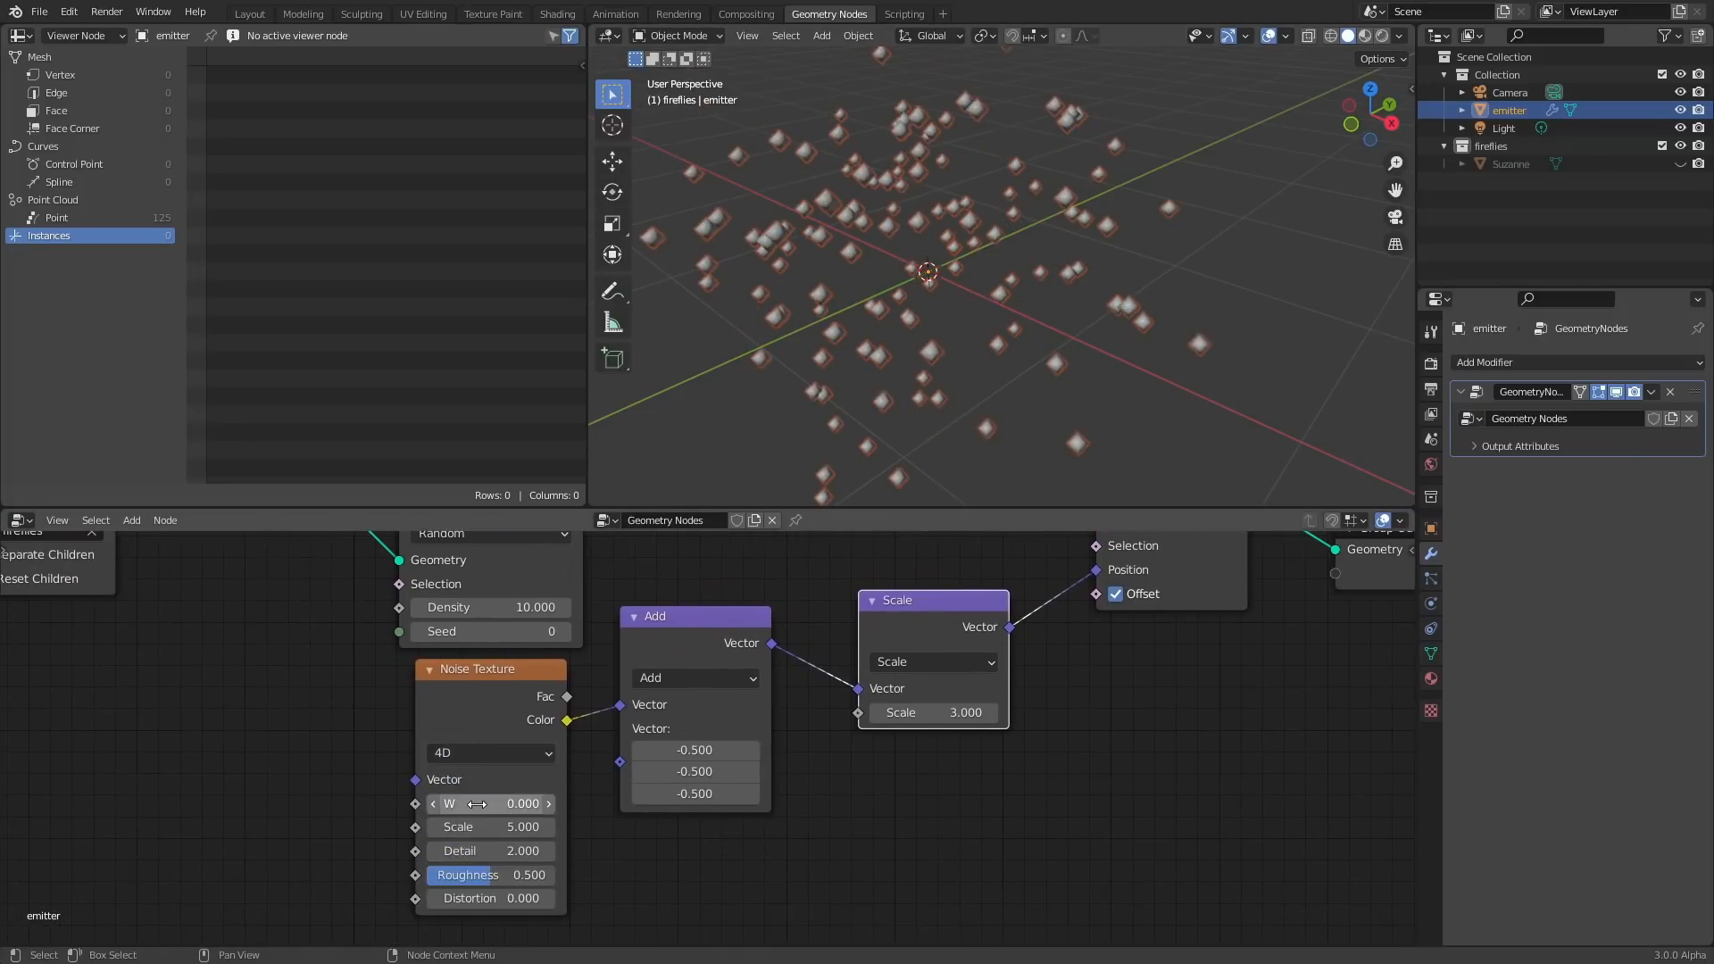
left_click_drag(500, 803, 539, 780)
key("ctrl+z")
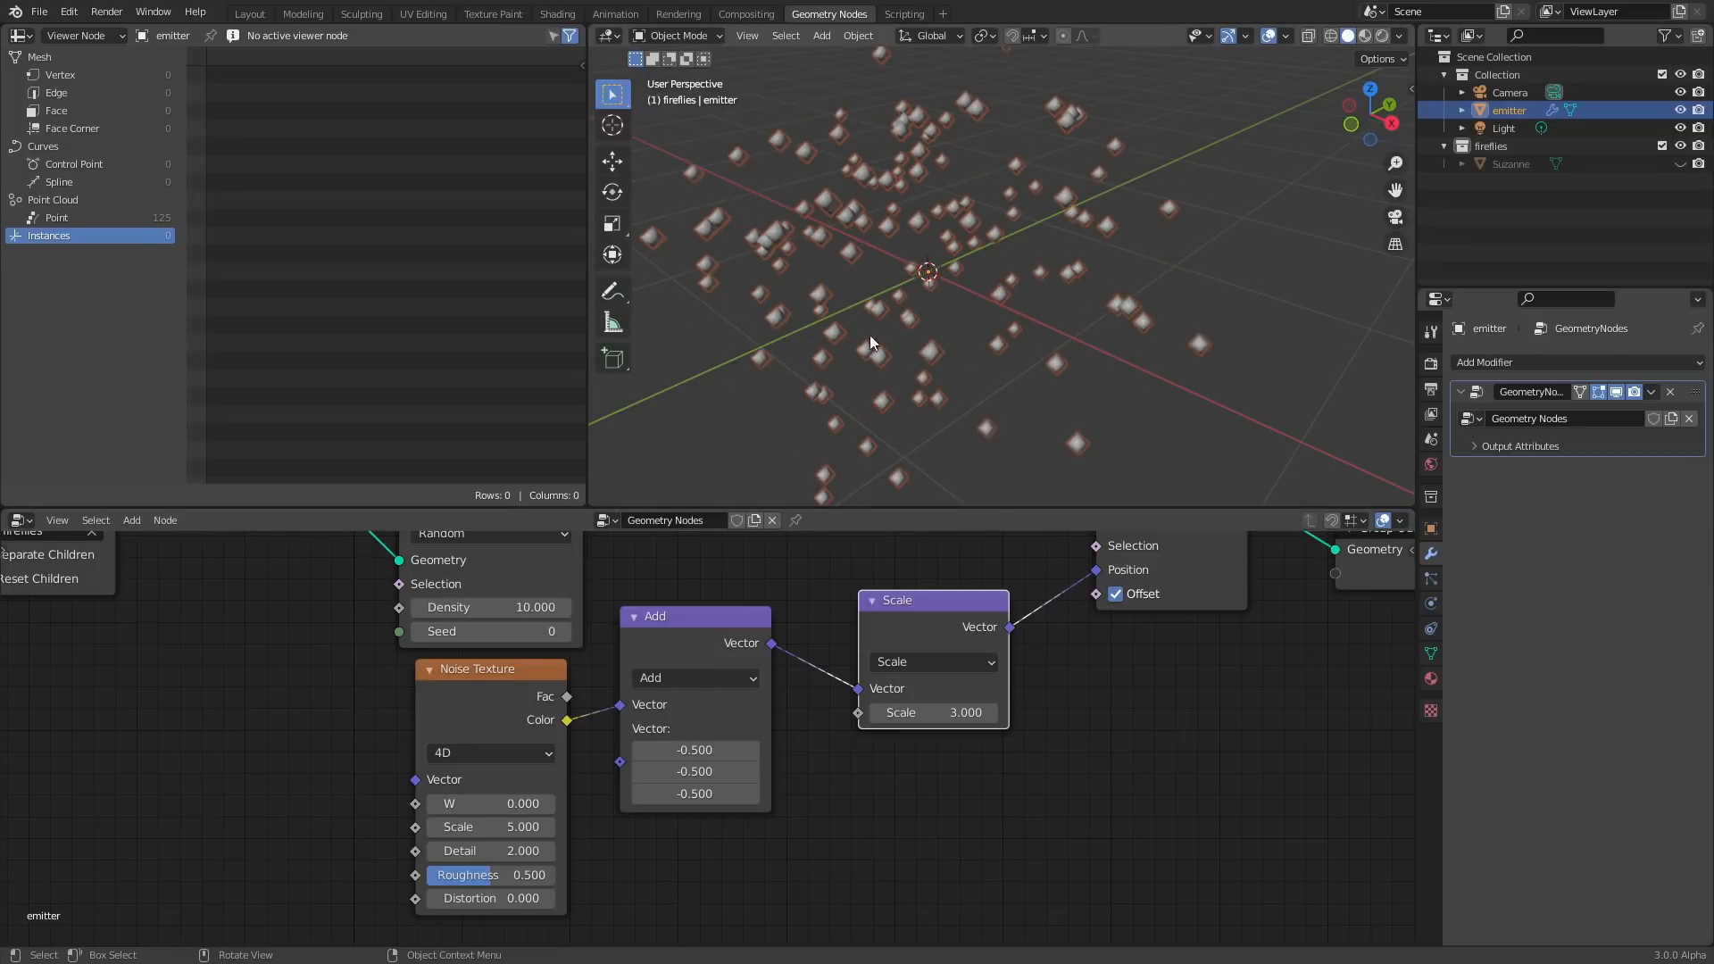
Move the Set Position and Group Output nodes away from the Scale node, and toggle Offset off and on again.
middle_click_drag(1041, 710, 680, 813)
left_click_drag(1061, 787, 775, 615)
key("g")
left_click(947, 611)
left_click_drag(620, 703, 601, 721)
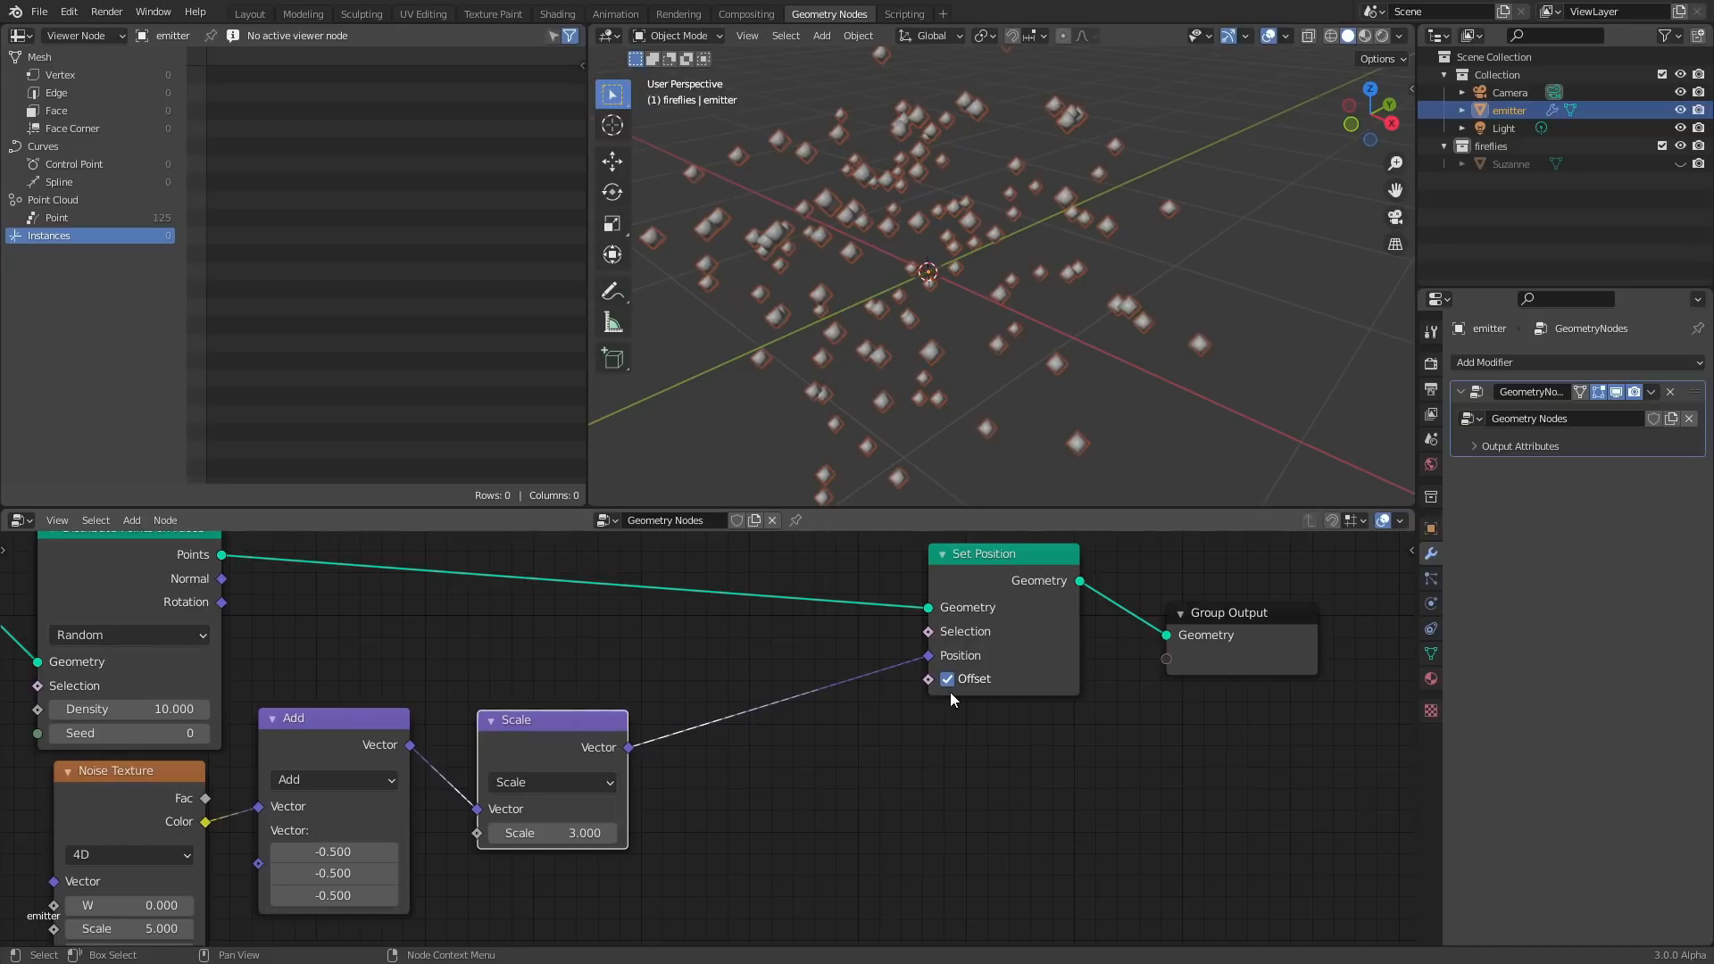
left_click(947, 679)
left_click(947, 679)
Duplicate the Add node onto the link from Scale to Set Position and feed the Distribute Points Normal output into its second Vector input.
left_click(357, 744)
key("shift+d")
left_click(784, 662)
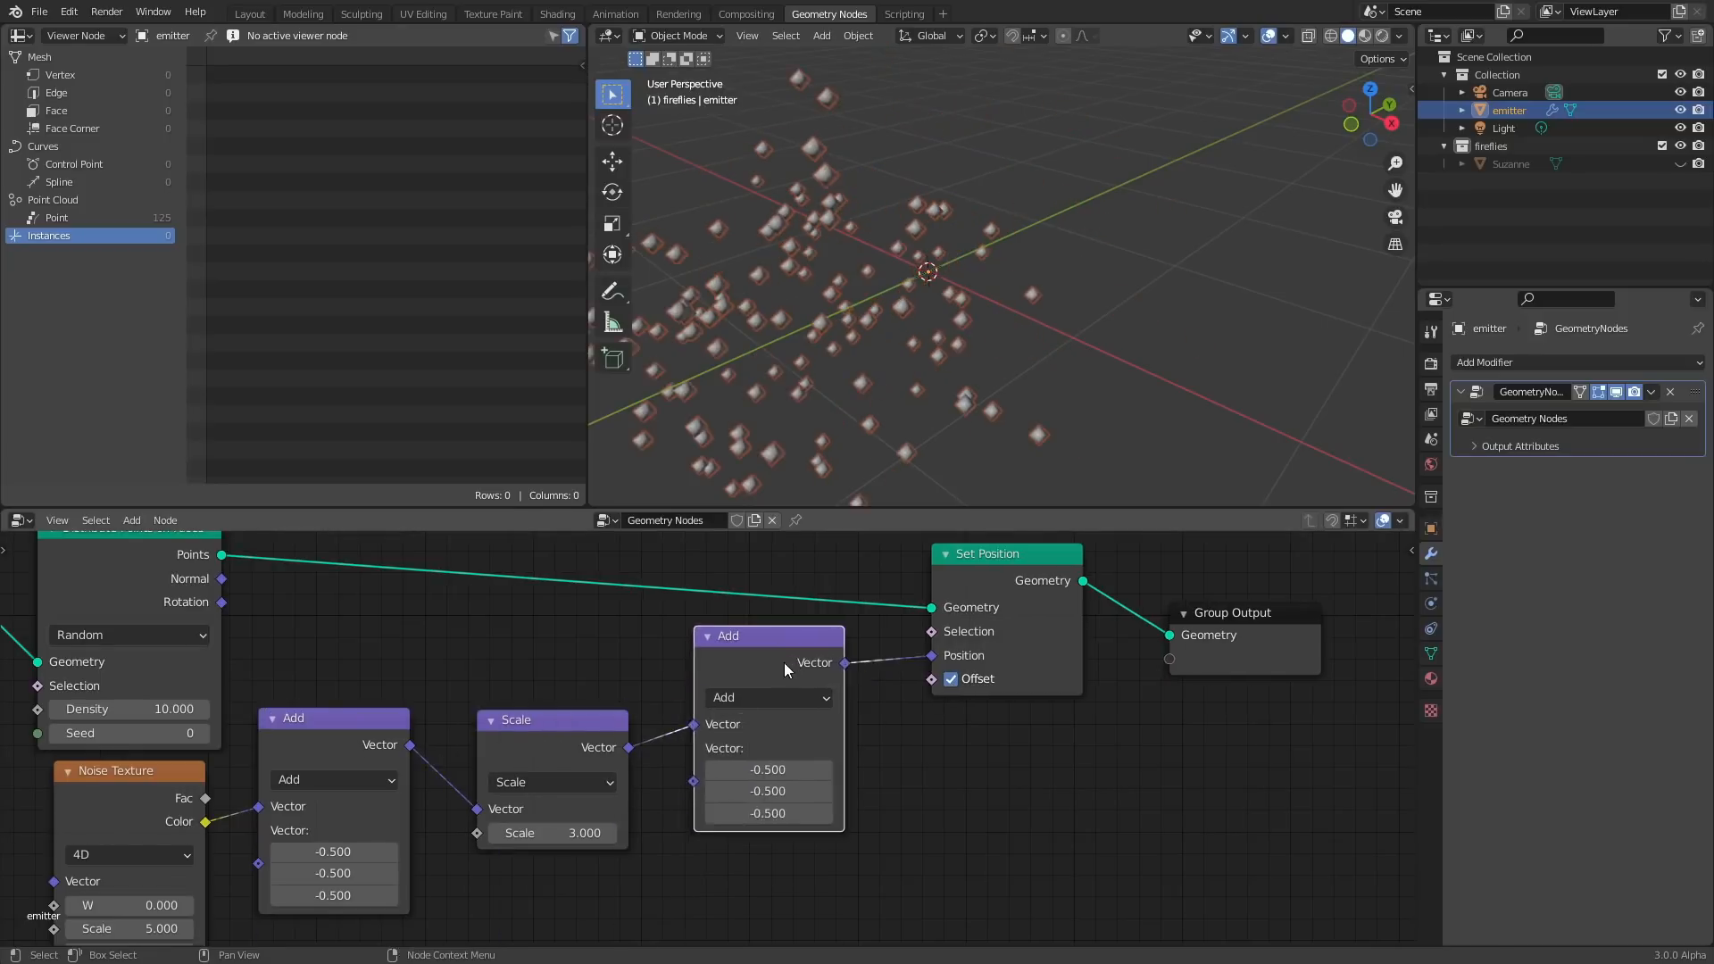
left_click_drag(221, 578, 737, 737)
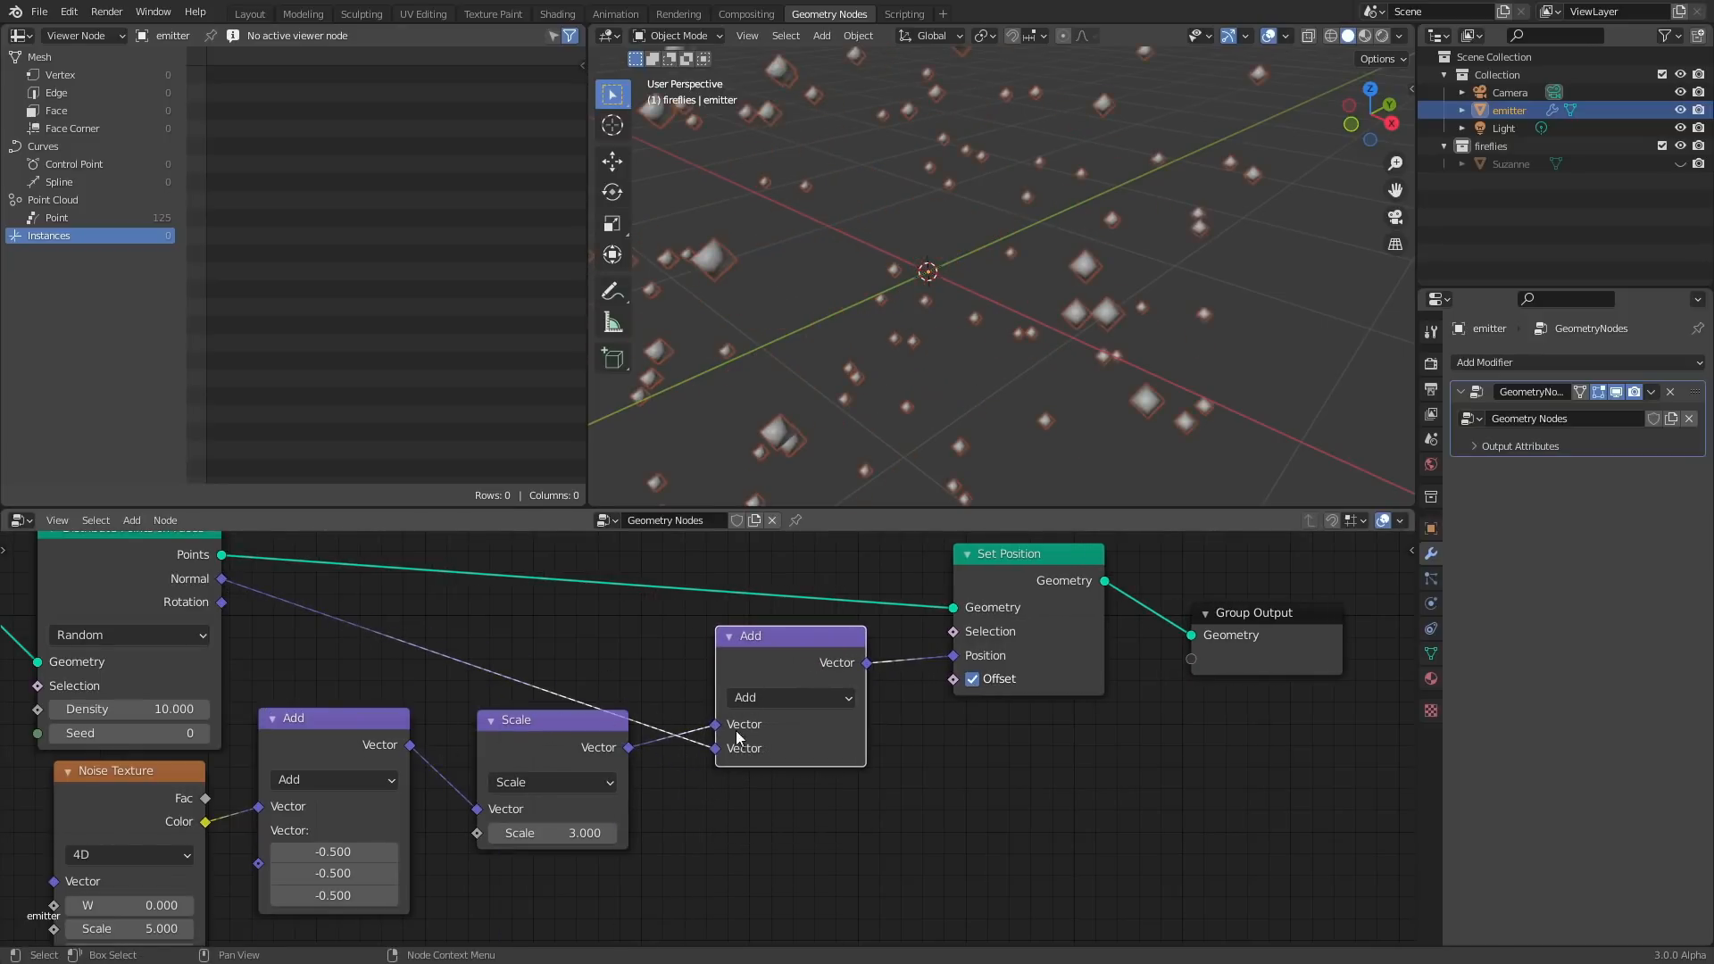
scroll(1025, 389, "down", 5)
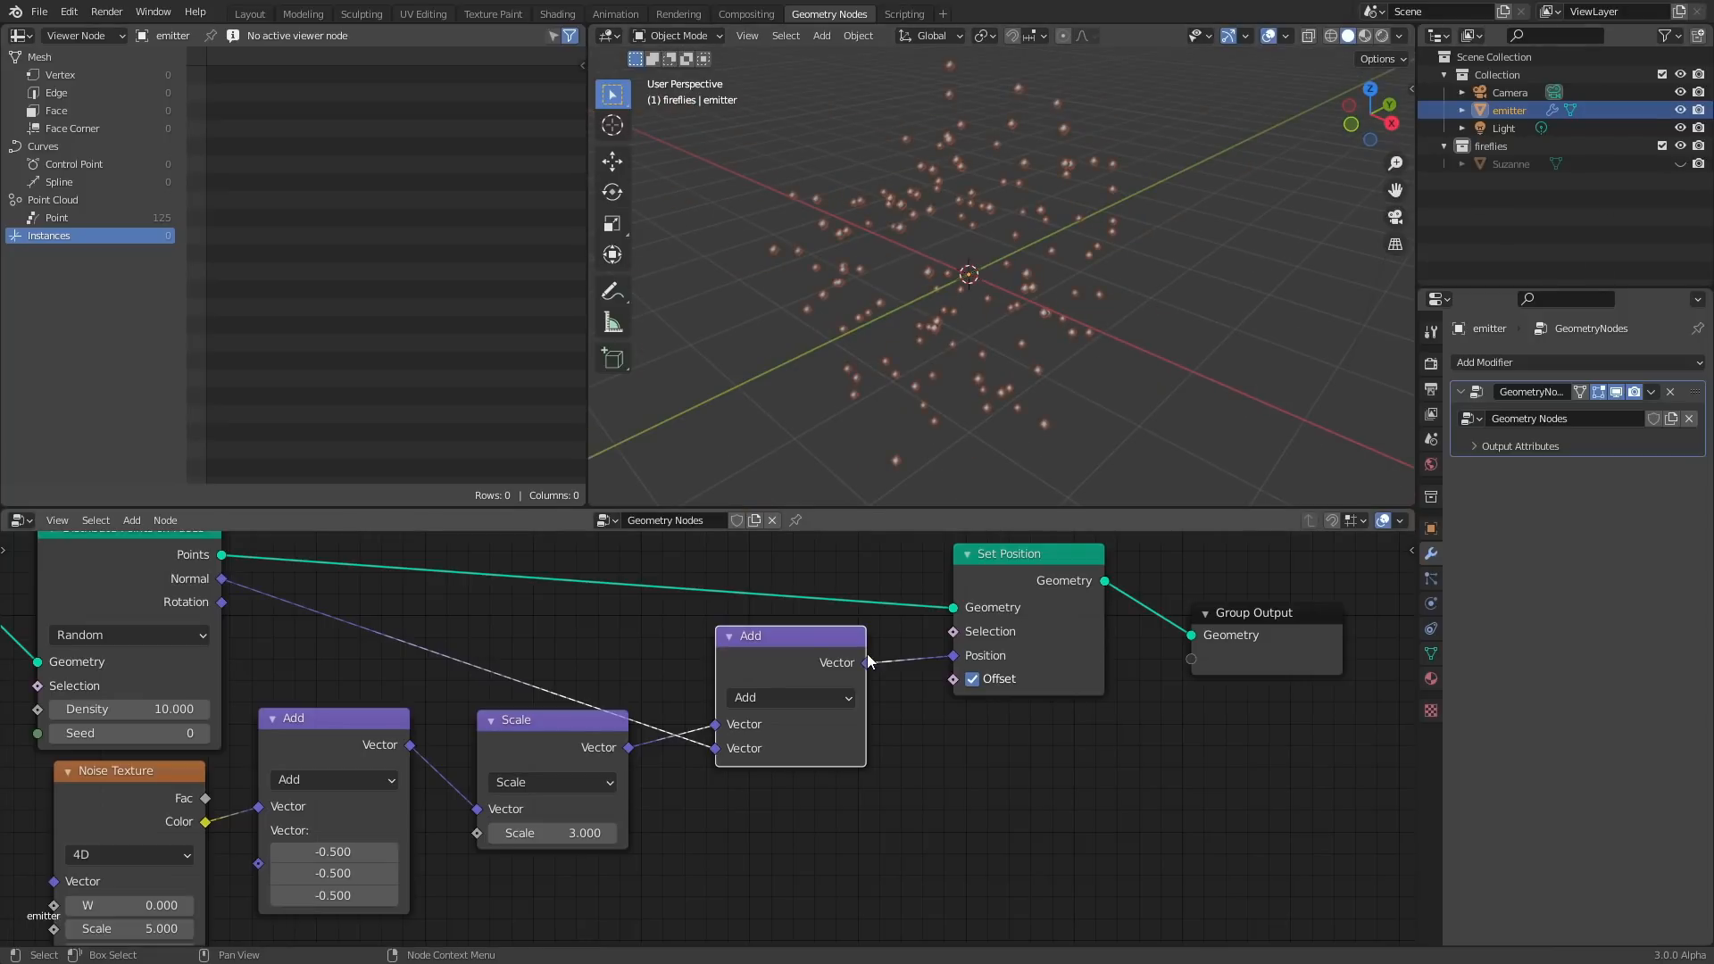
Drive the Noise Texture's W value with the expression #frame/200 and play the animation.
middle_click_drag(62, 932, 419, 813)
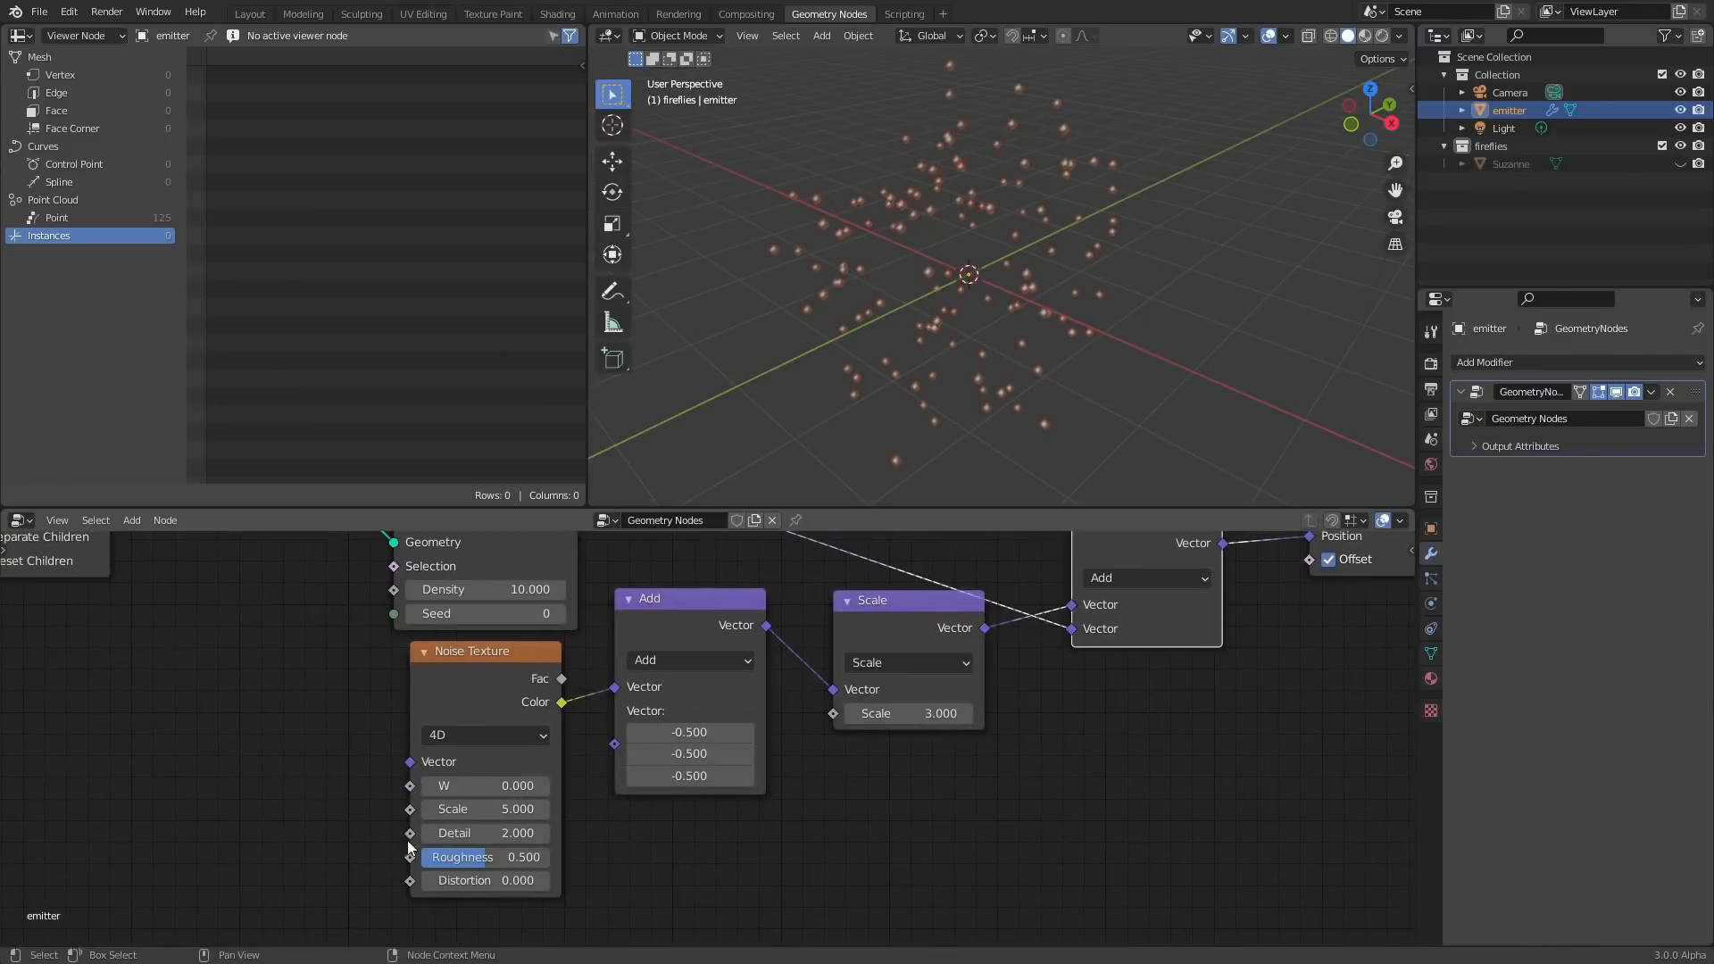
left_click(469, 783)
type("#frame/200")
key("Return")
key("space")
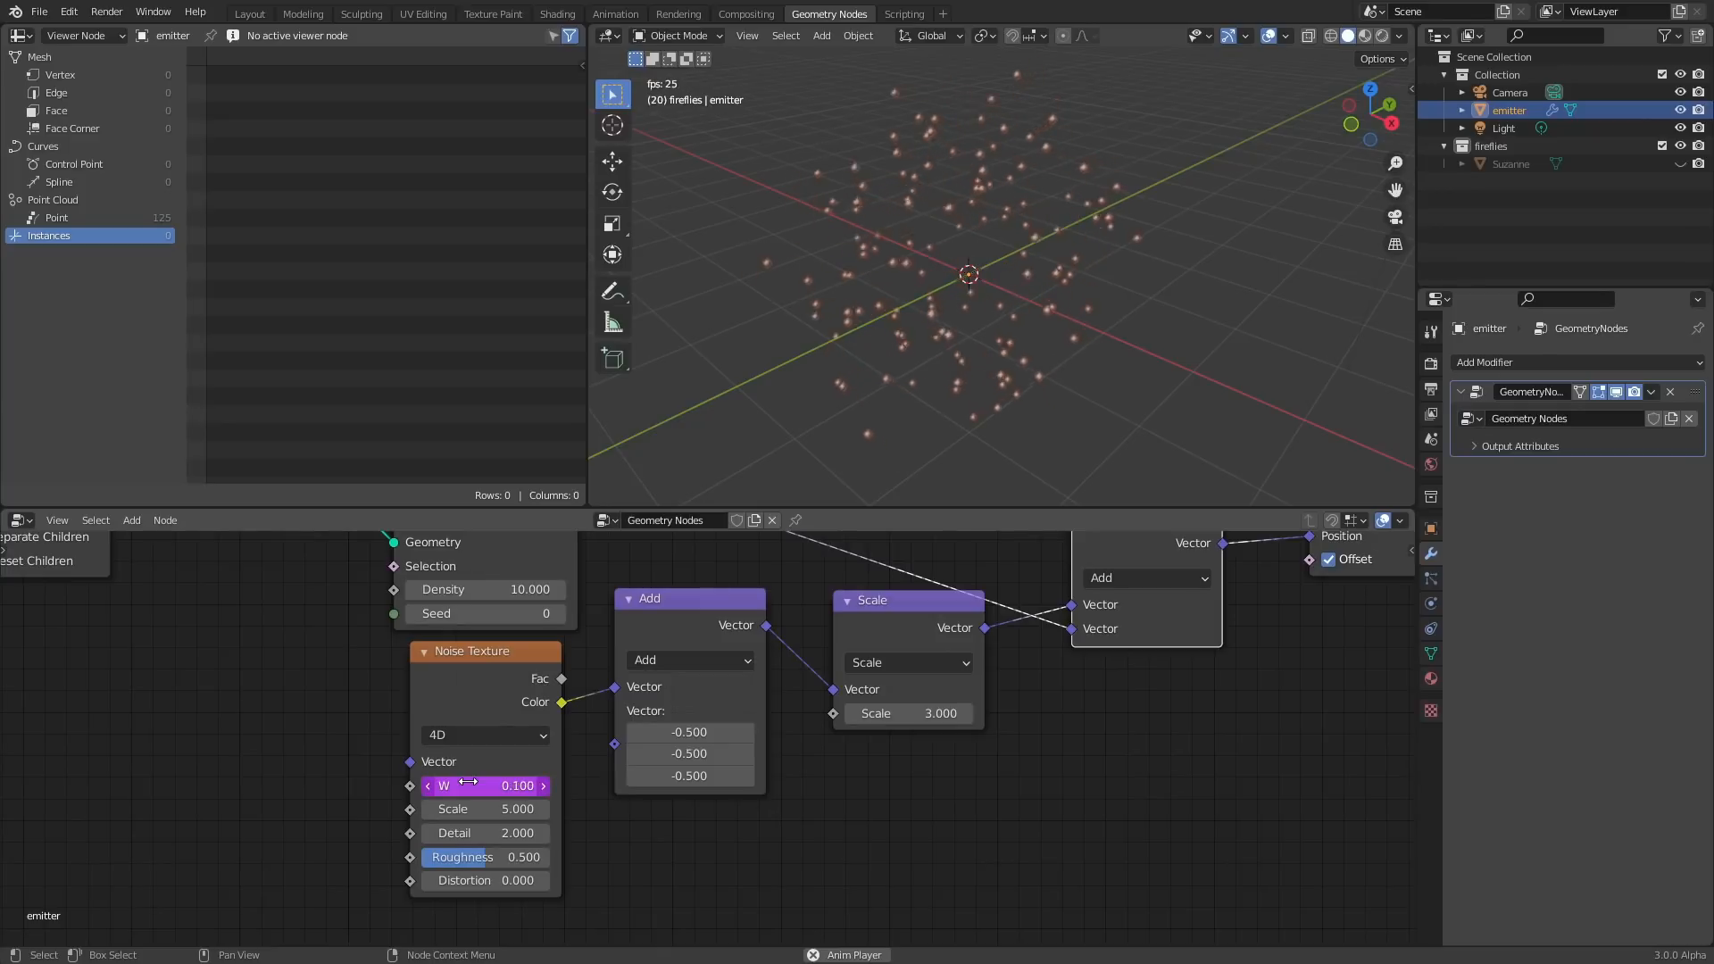
Change the Noise Texture's W driver expression to frame/300 and inspect the slower motion around the emitter.
key("BackSpace")
key("BackSpace")
key("BackSpace")
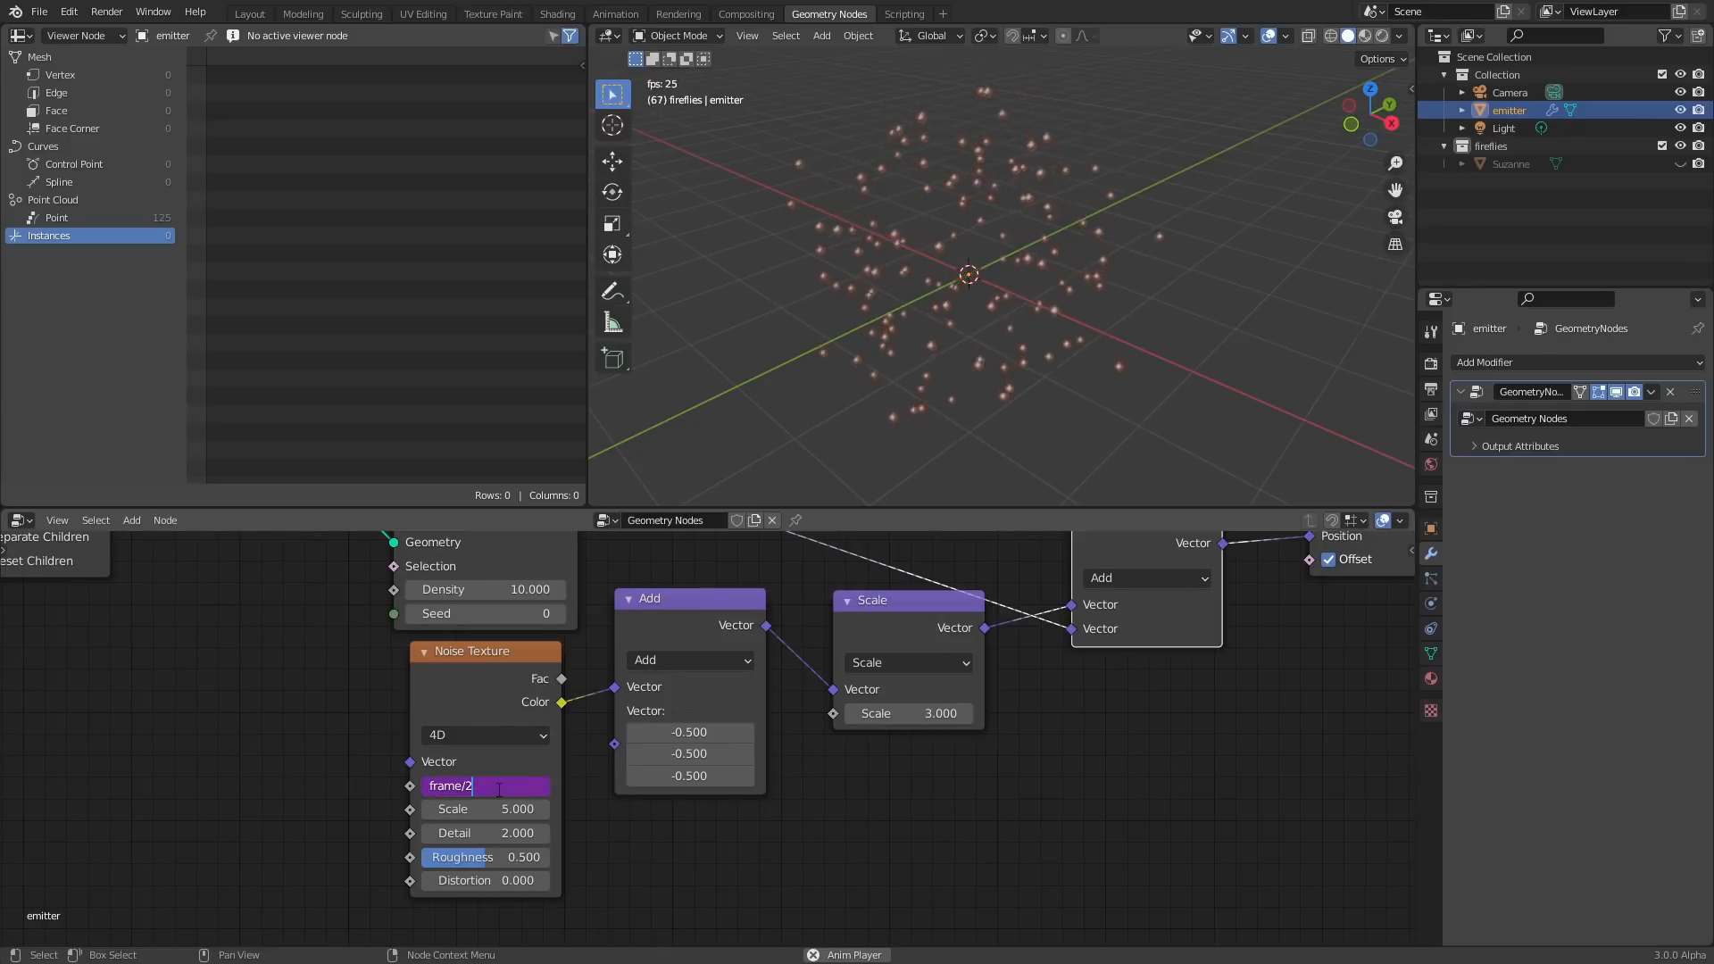
type("30")
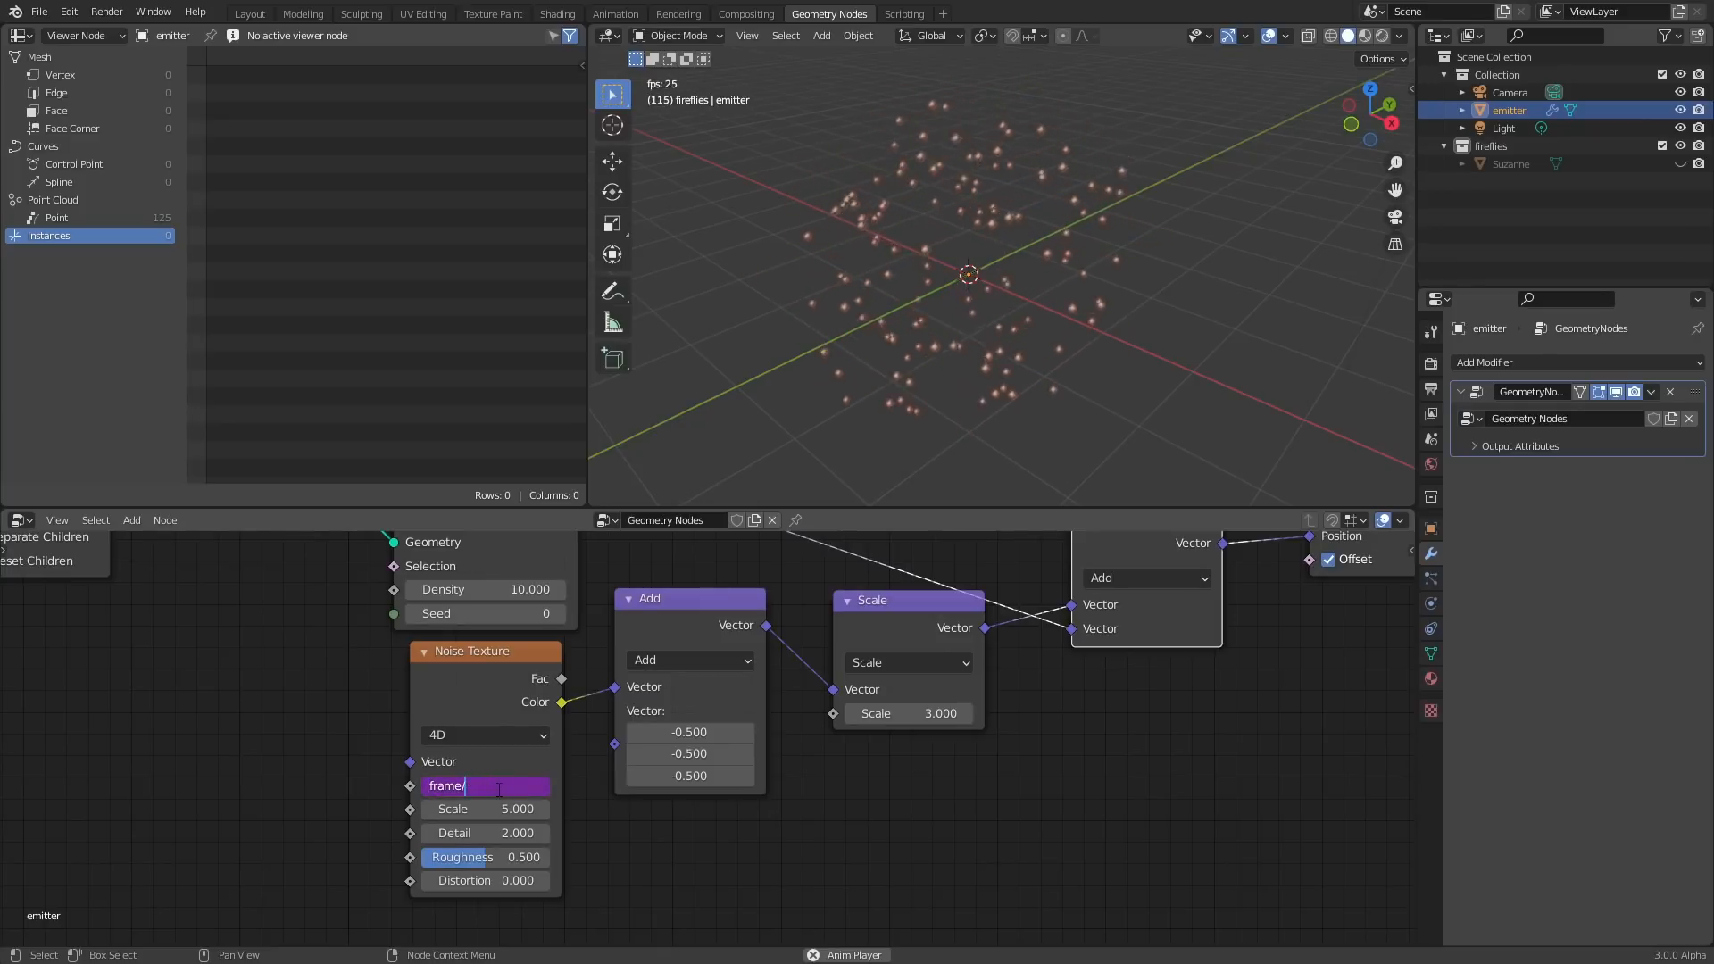
key("Return")
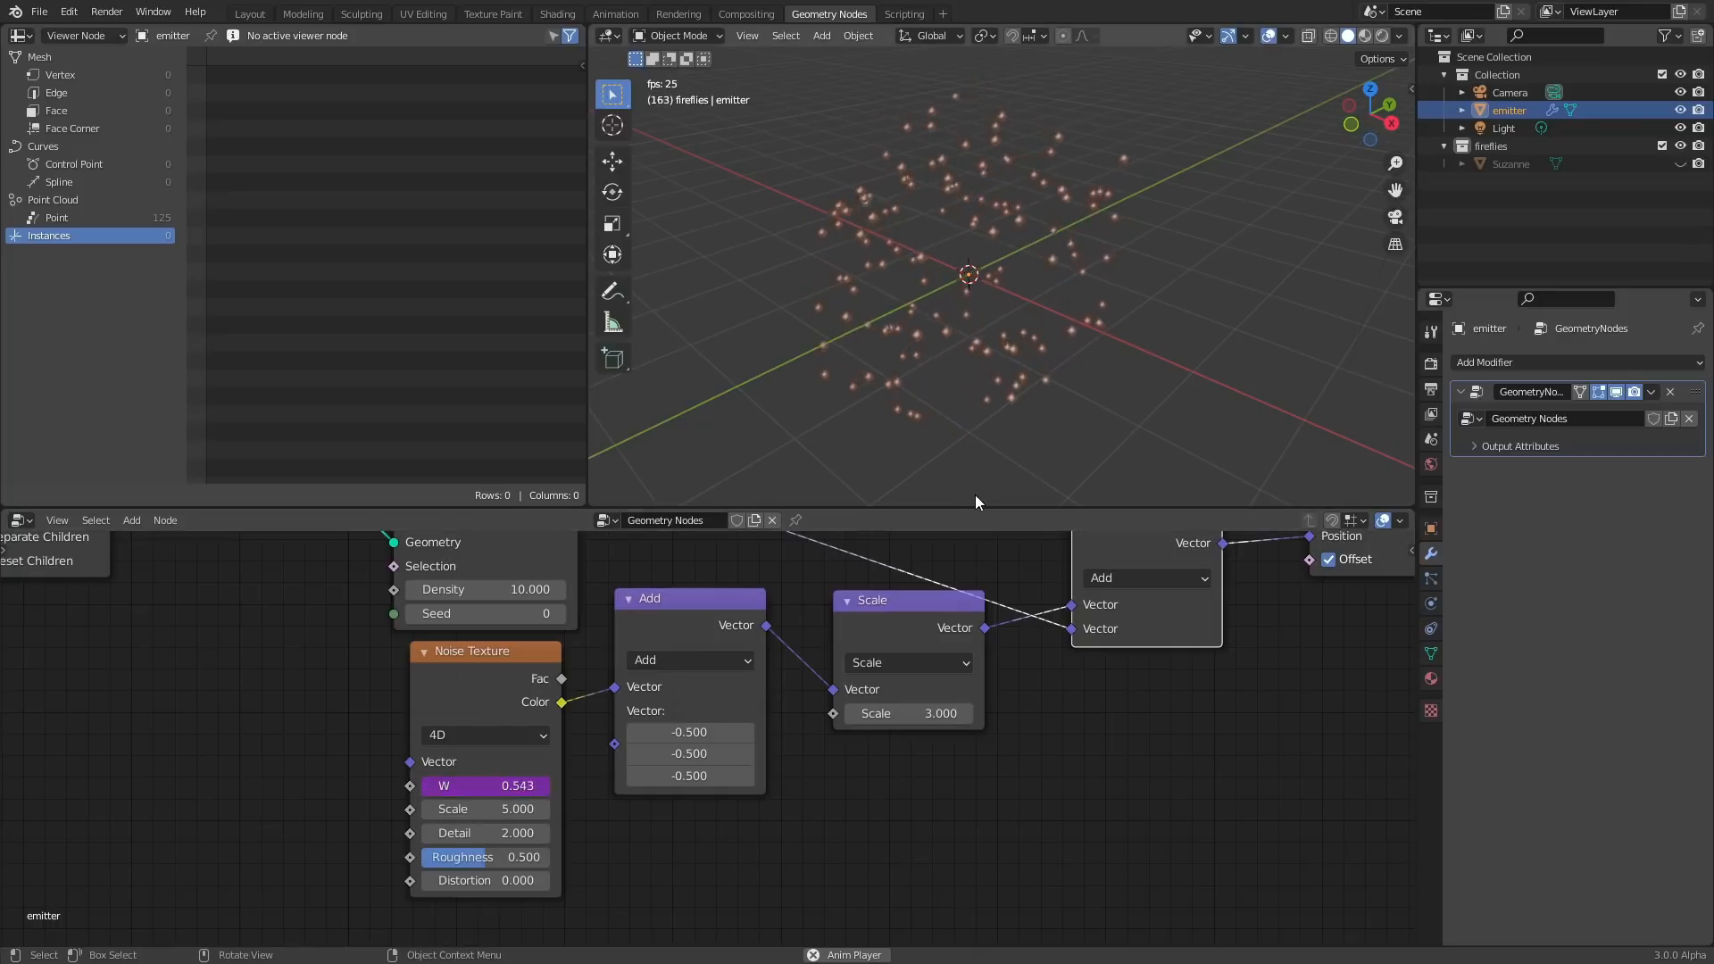
middle_click_drag(955, 362, 1031, 308)
key("Home")
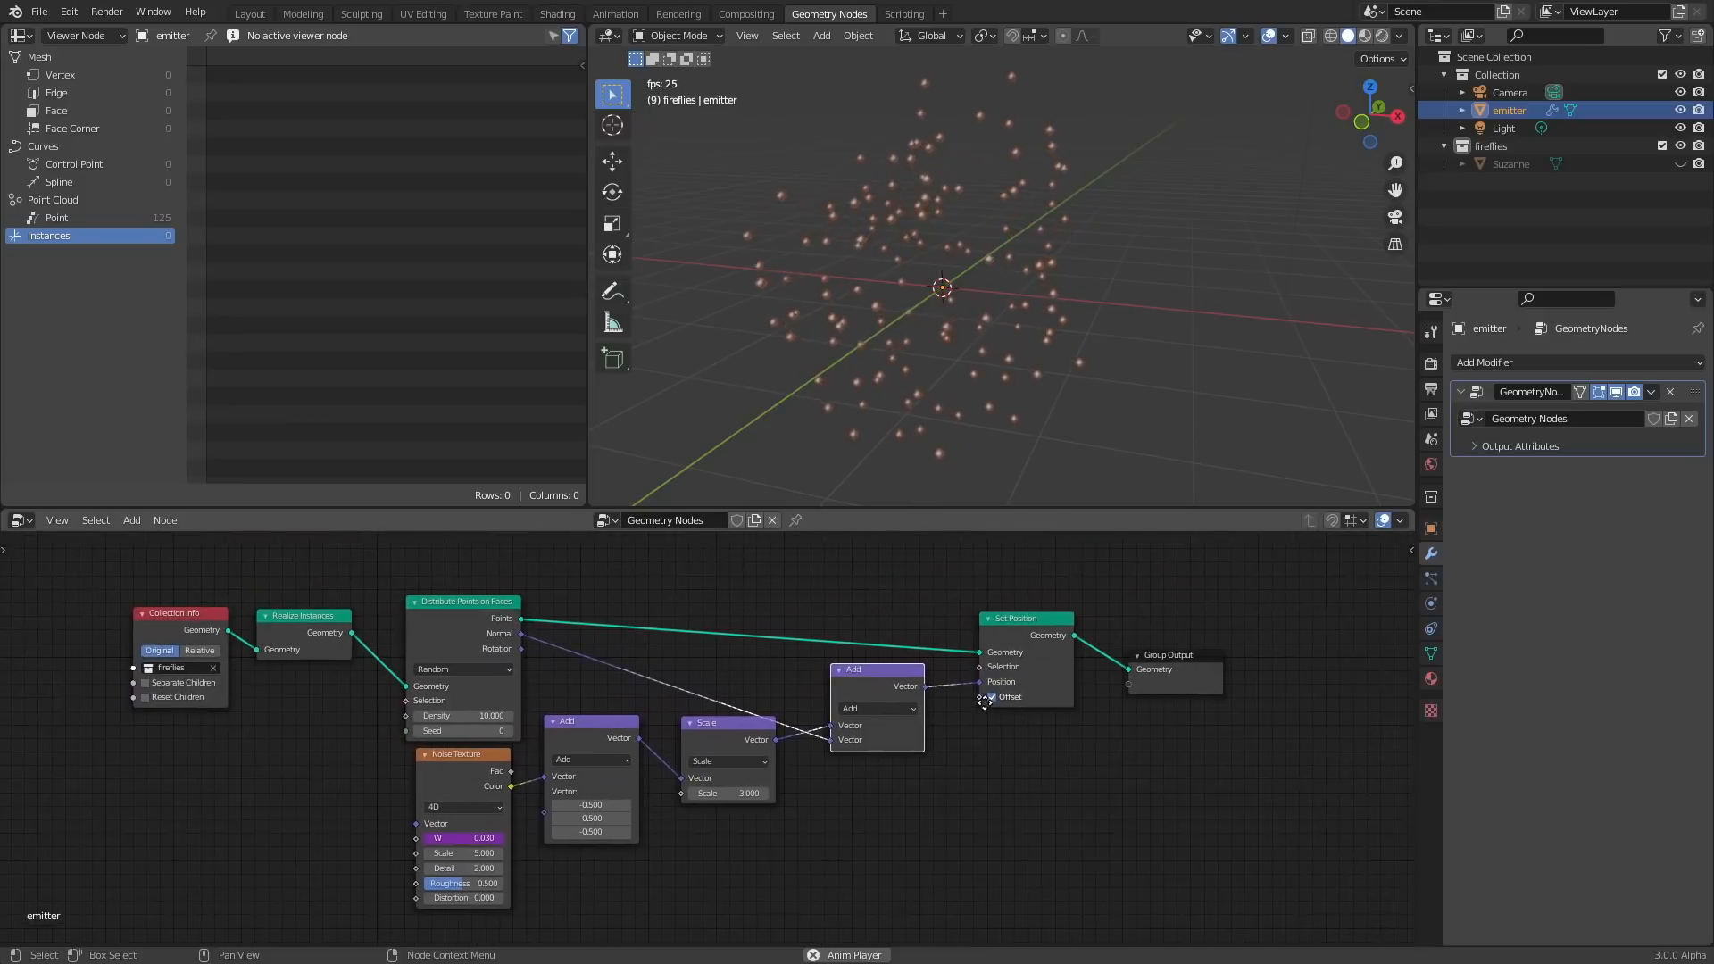
Unhide Suzanne in the fireflies collection and test moving it sideways with the fireflies, undoing the move.
left_click(1679, 164)
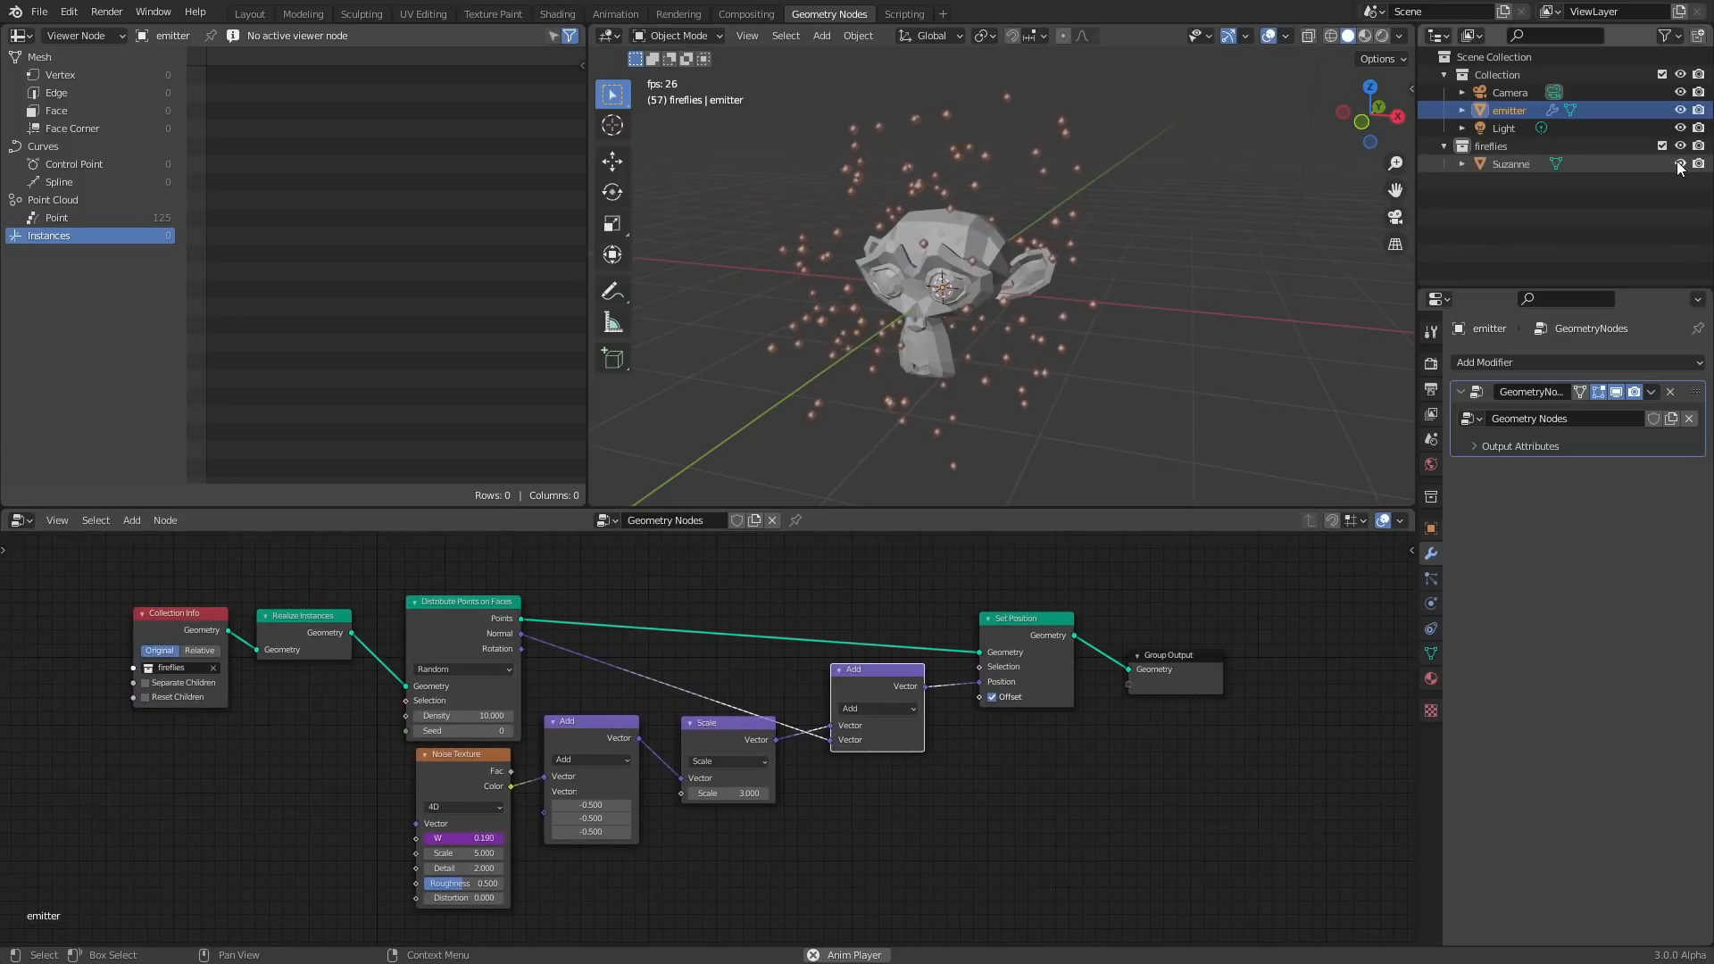
left_click(988, 266)
middle_click_drag(983, 269, 1015, 276)
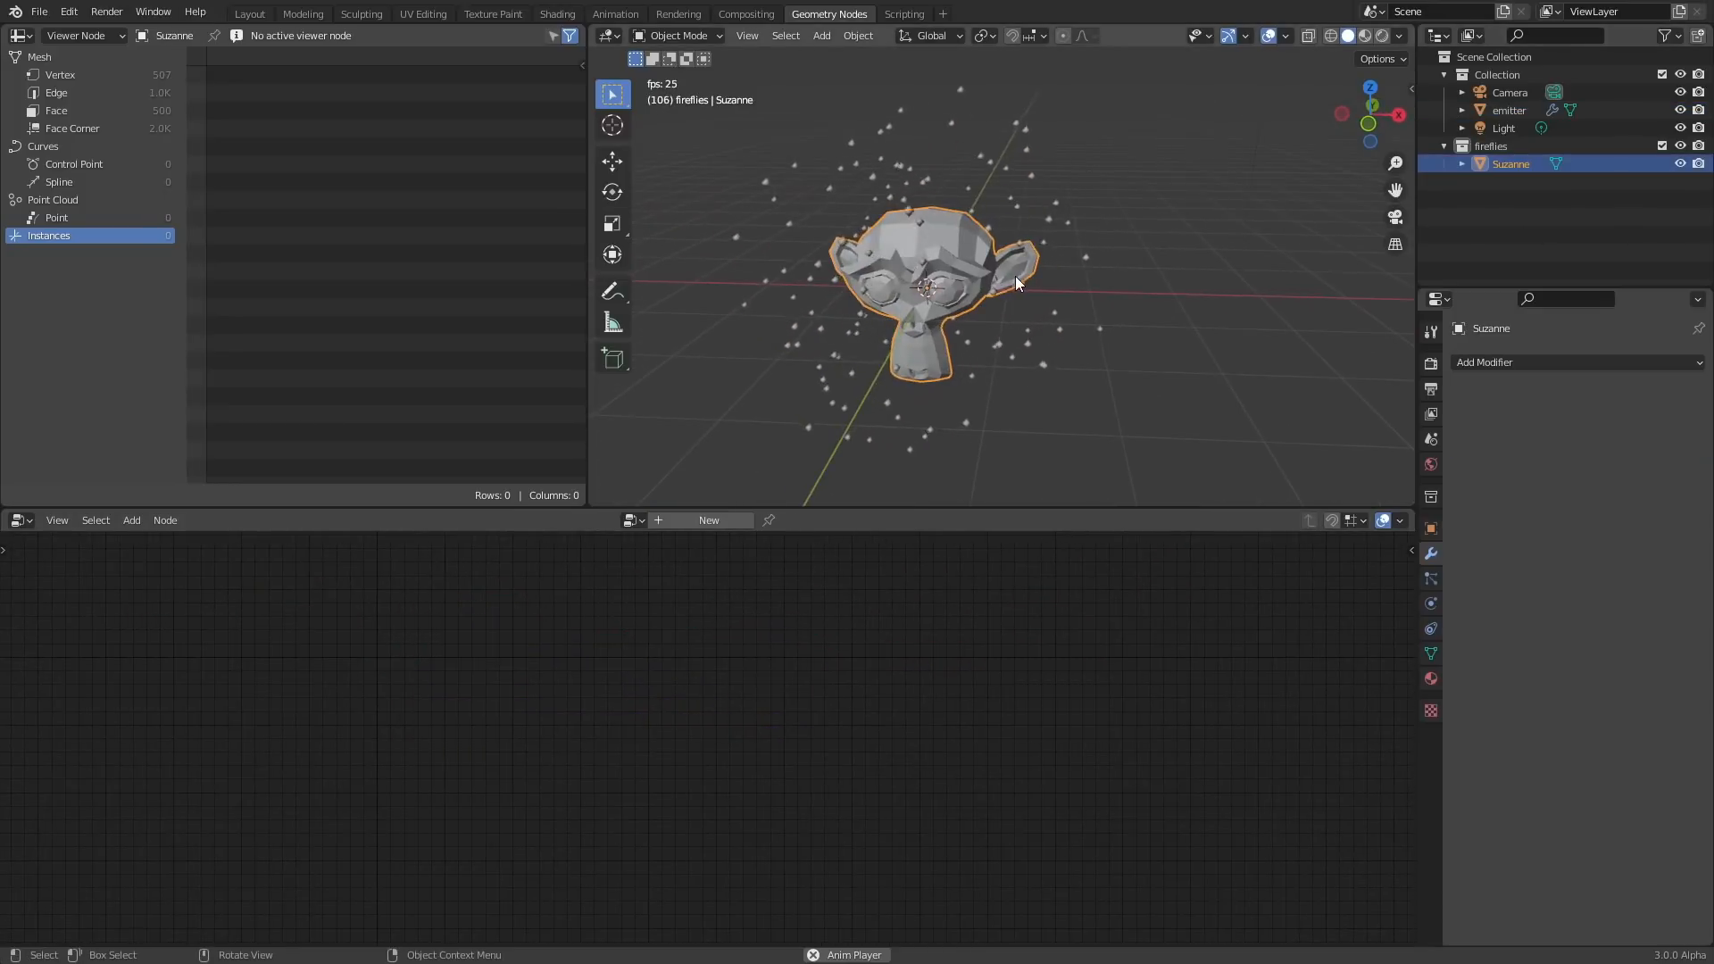
key("g")
left_click(1275, 261)
key("ctrl+z")
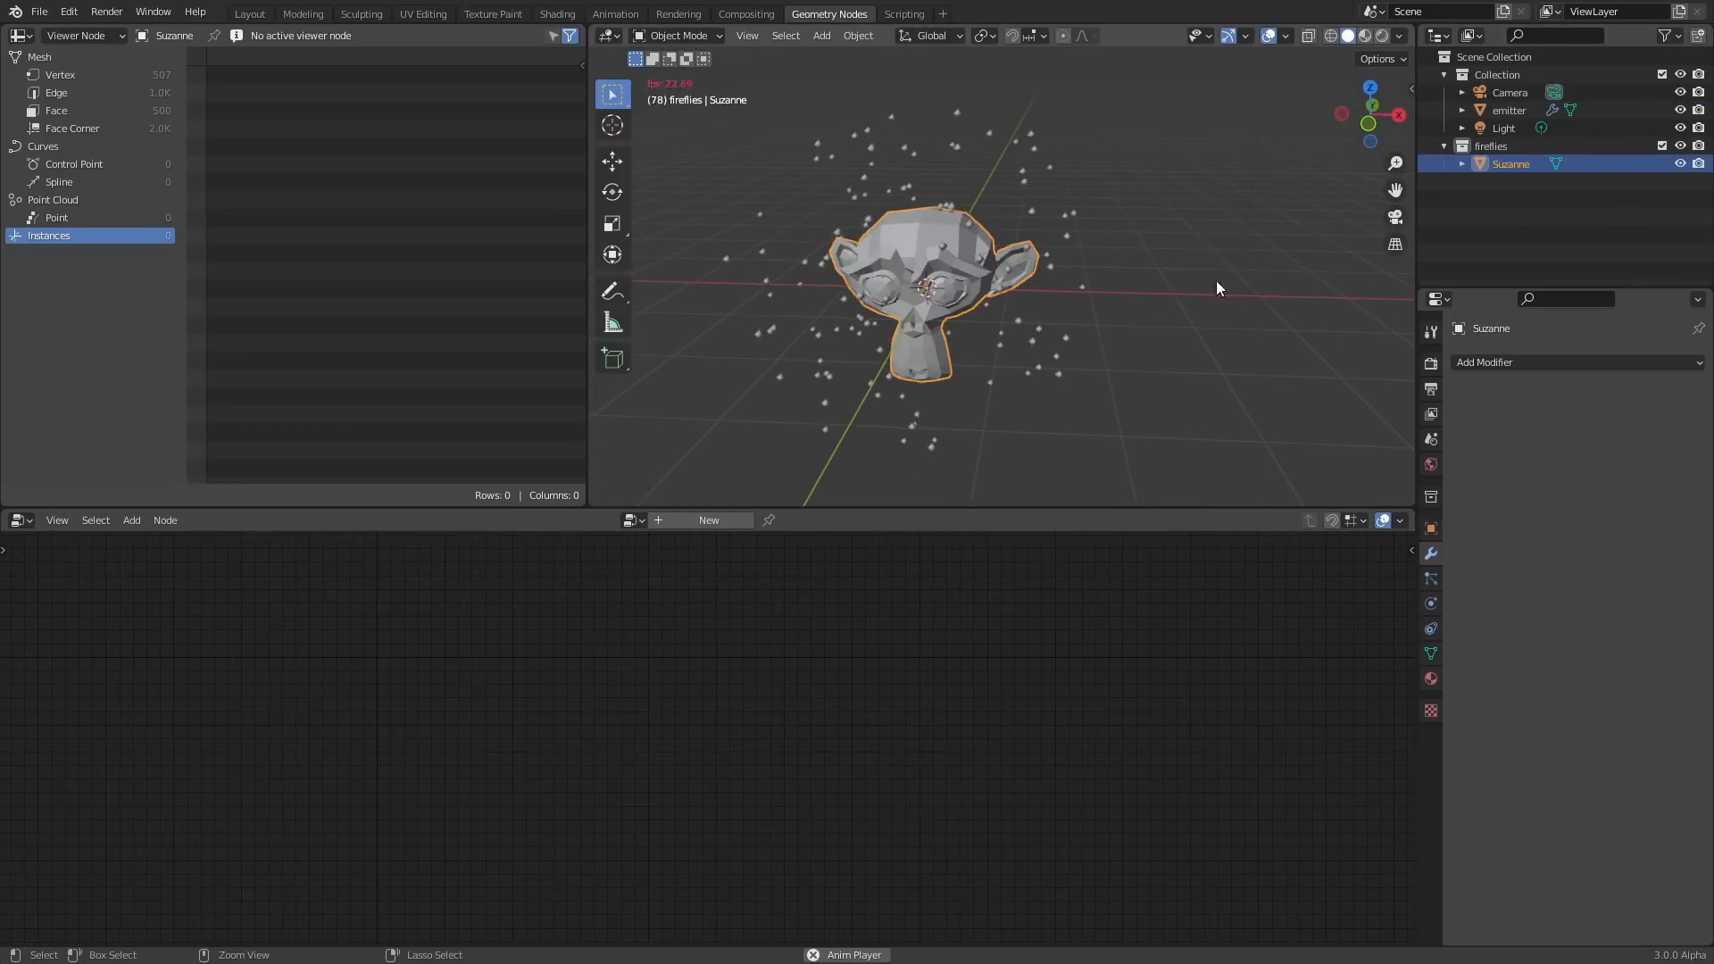
Try duplicating Suzanne beside the original to test the fireflies around it, and delete the copy.
scroll(1018, 269, "down", 2)
key("shift+d")
left_click(1281, 287)
key("x")
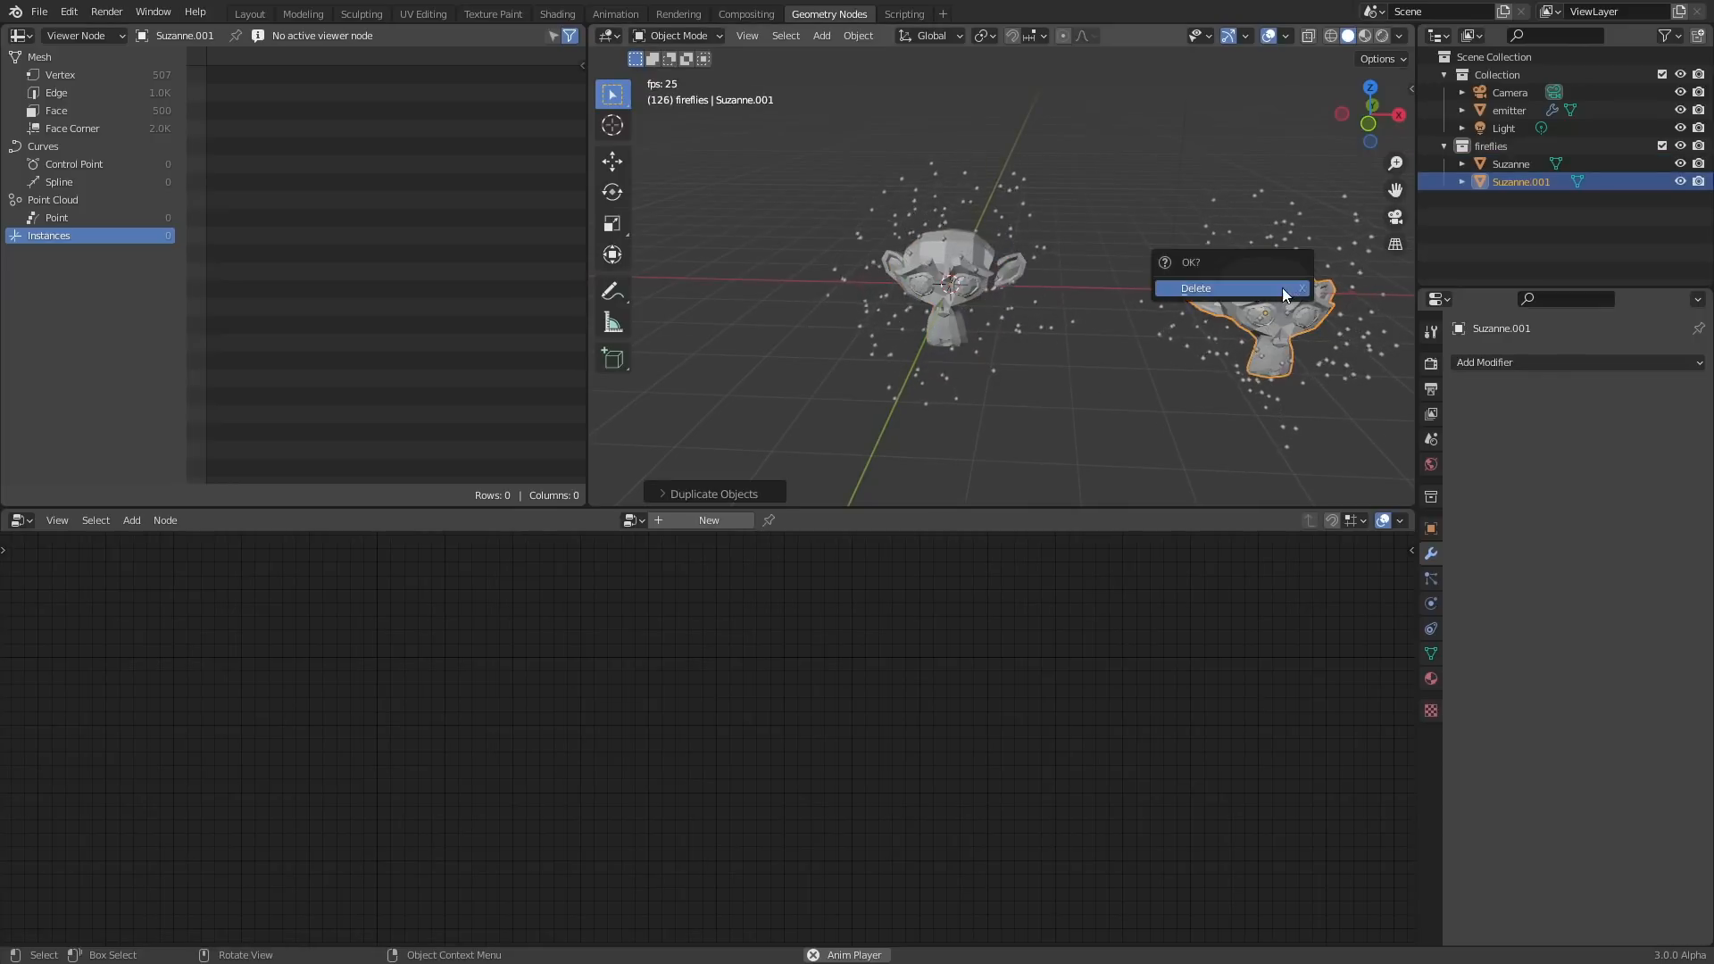
left_click(1281, 287)
left_click(948, 316)
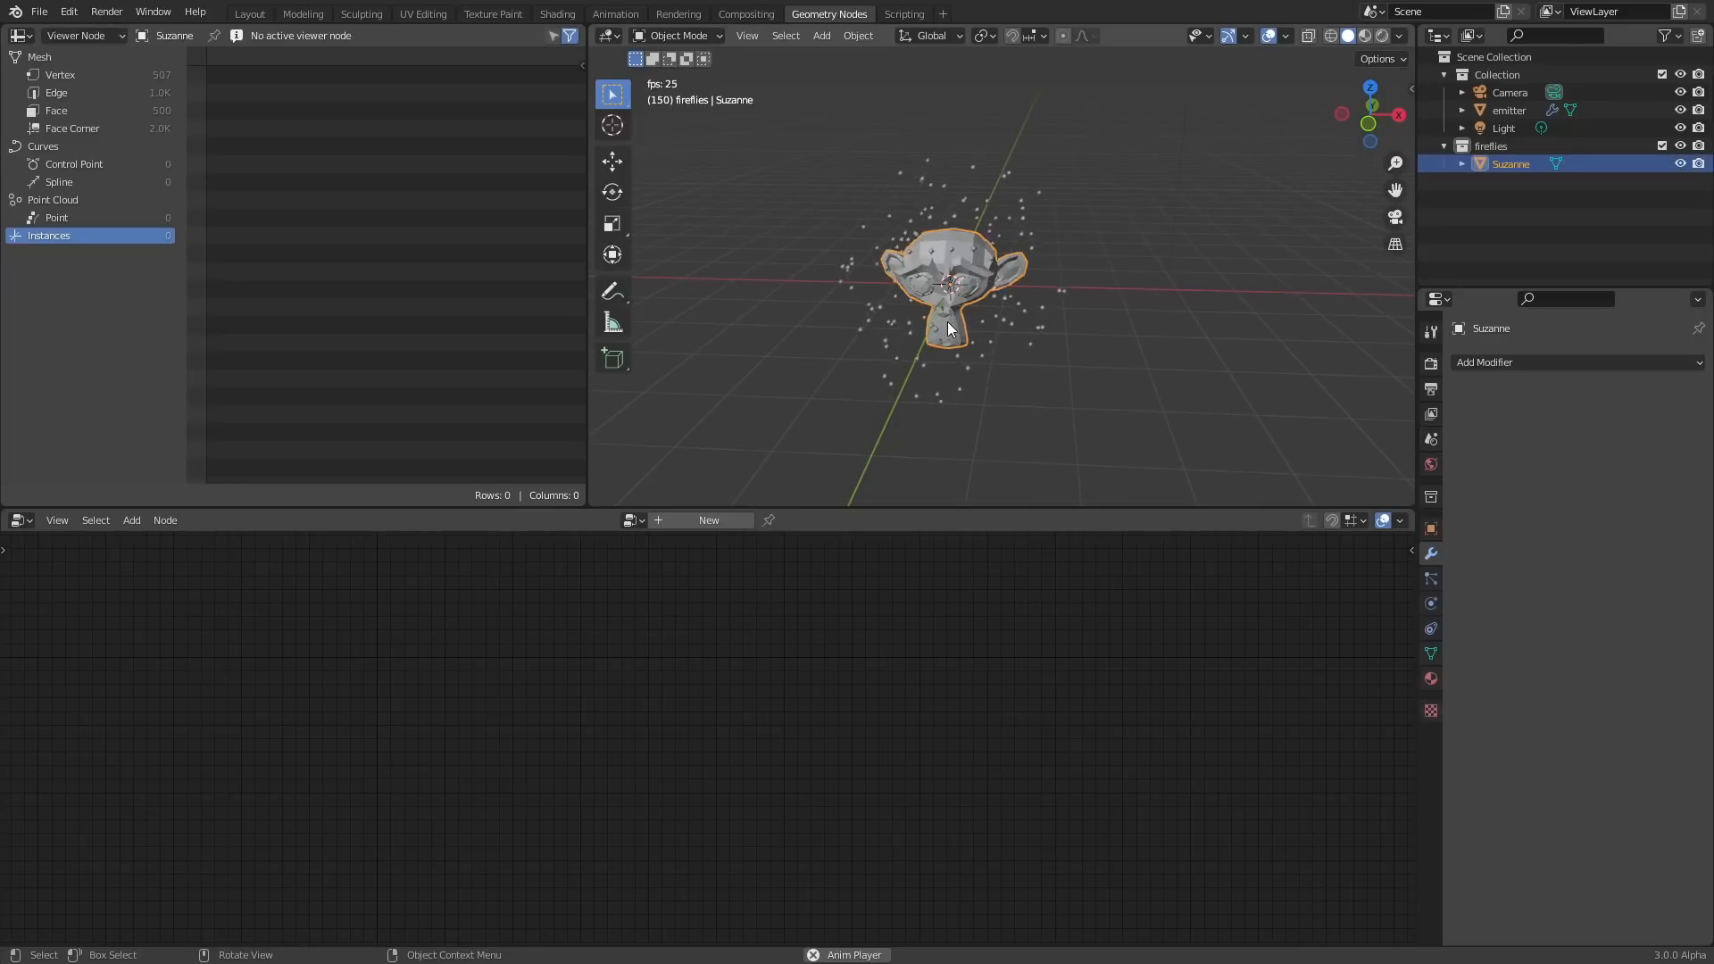
Reselect the emitter, stop playback, and move the Group Output node away from Set Position to make room.
left_click(1503, 111)
middle_click_drag(1241, 285, 1193, 288)
key("space")
middle_click_drag(1169, 700, 824, 710)
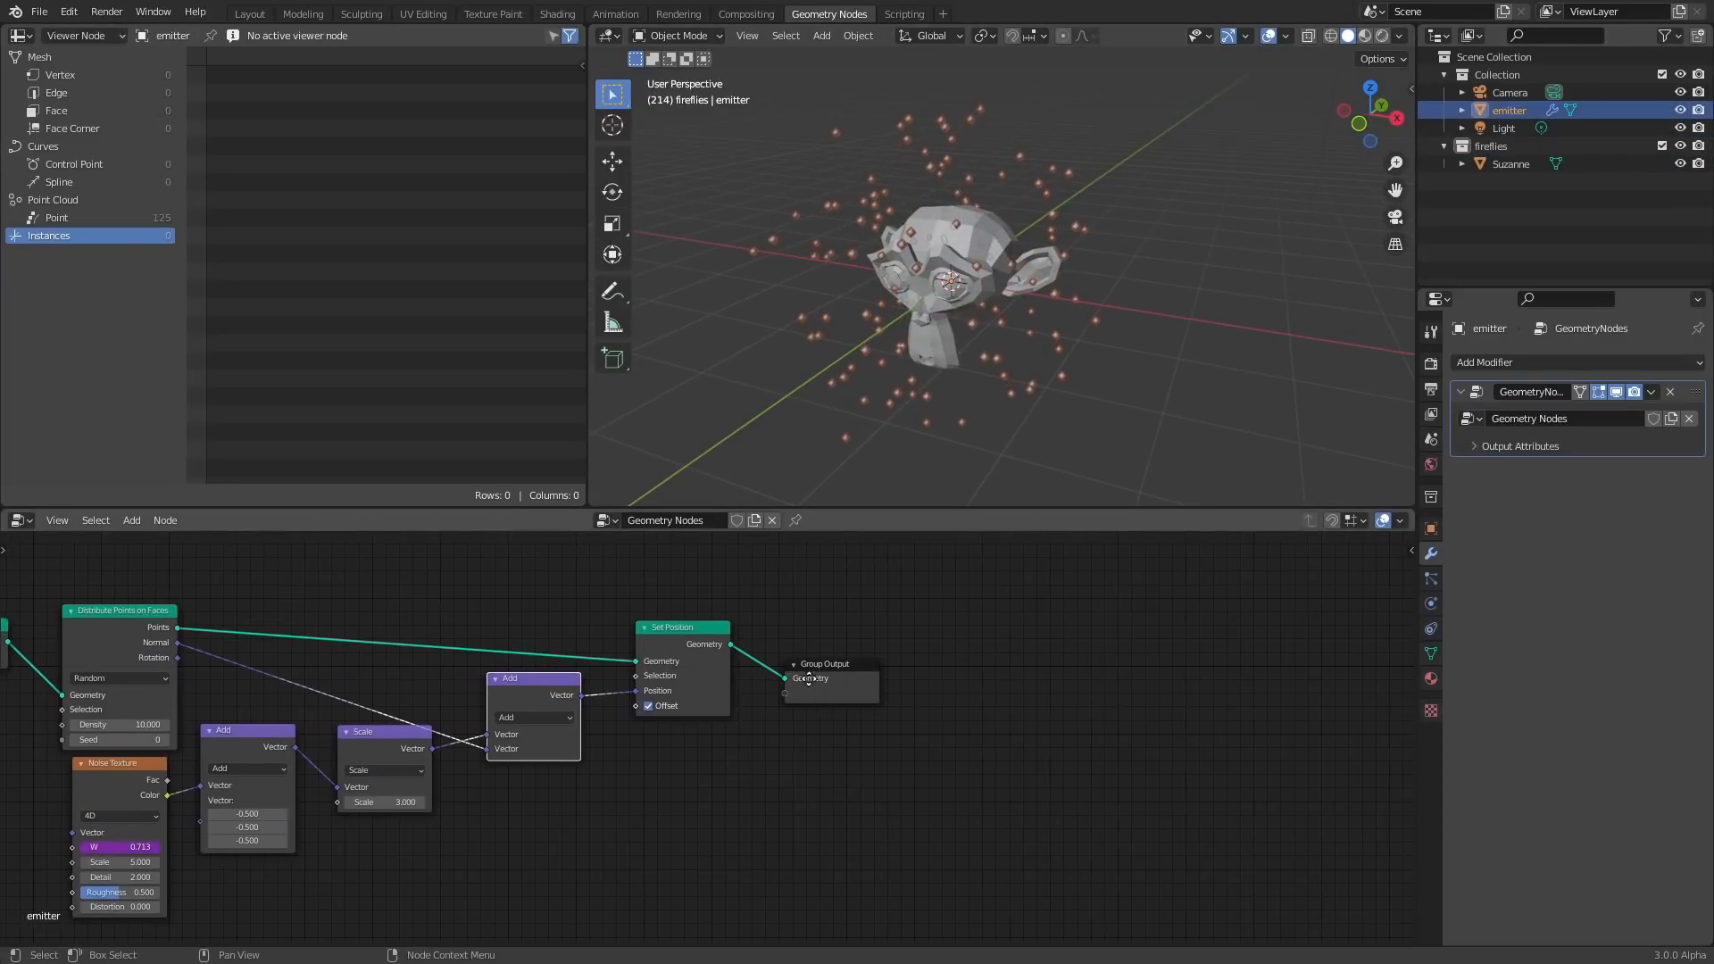
left_click_drag(916, 780, 797, 647)
key("g")
left_click(1063, 620)
scroll(1005, 200, "up", 3)
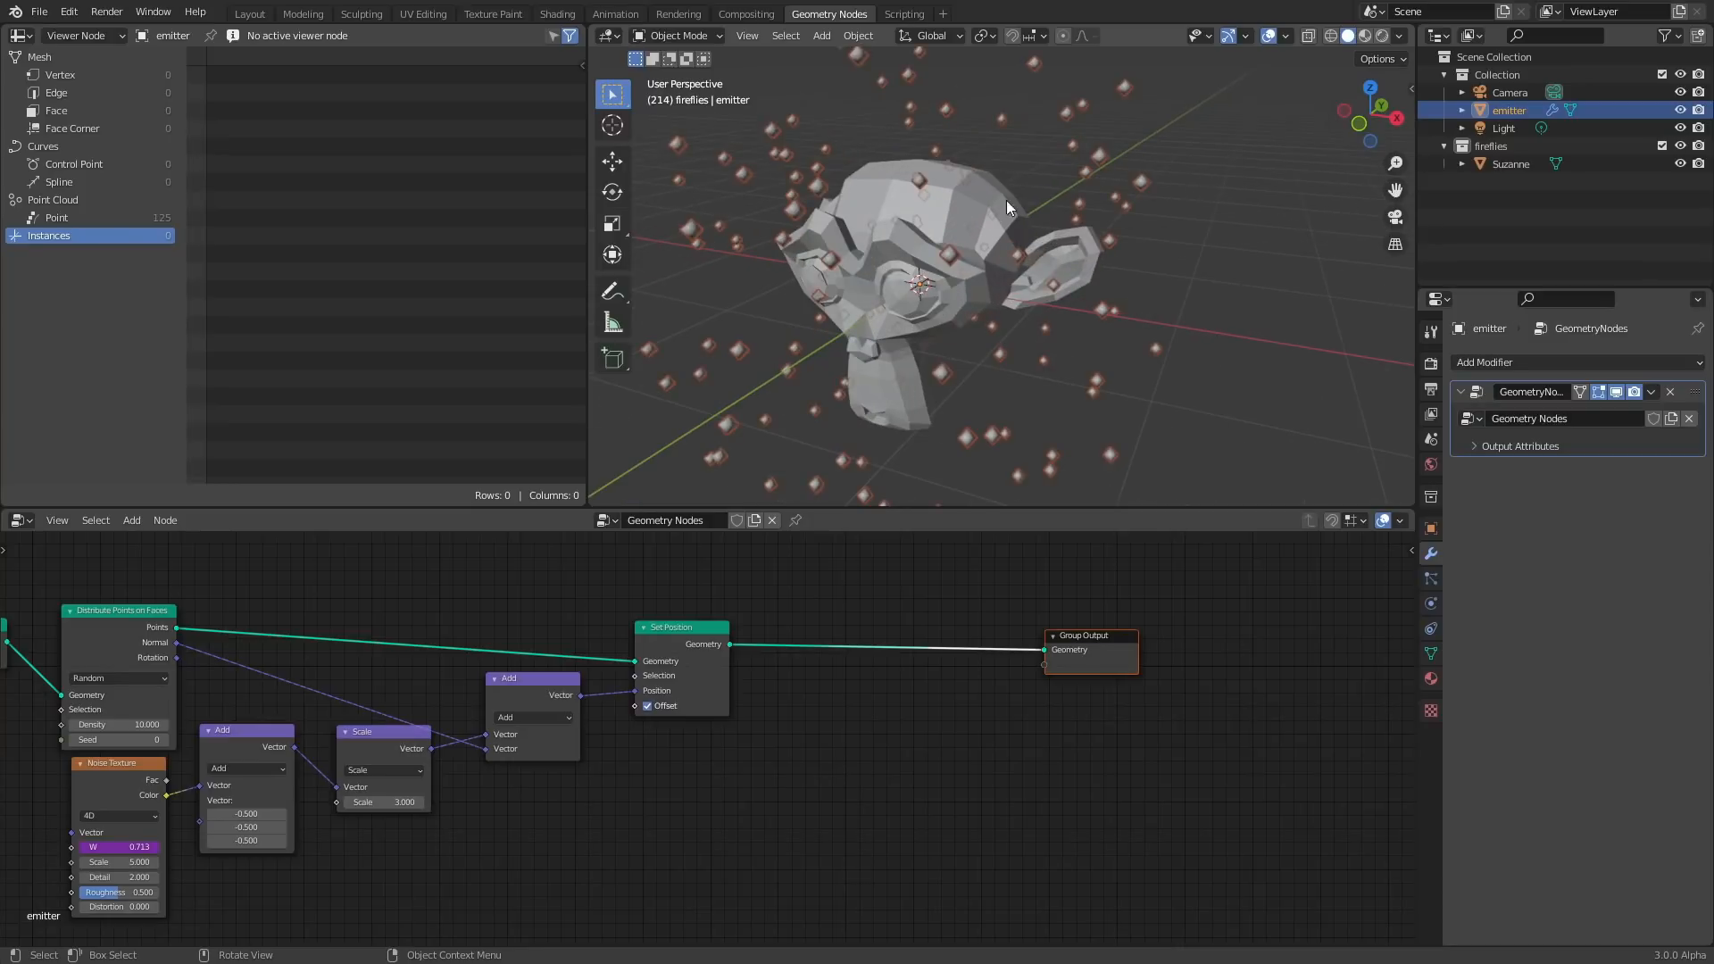
Insert an Instance on Points node on the link between Set Position and Group Output.
middle_click_drag(812, 669, 828, 699)
key("shift+a")
left_click(816, 583)
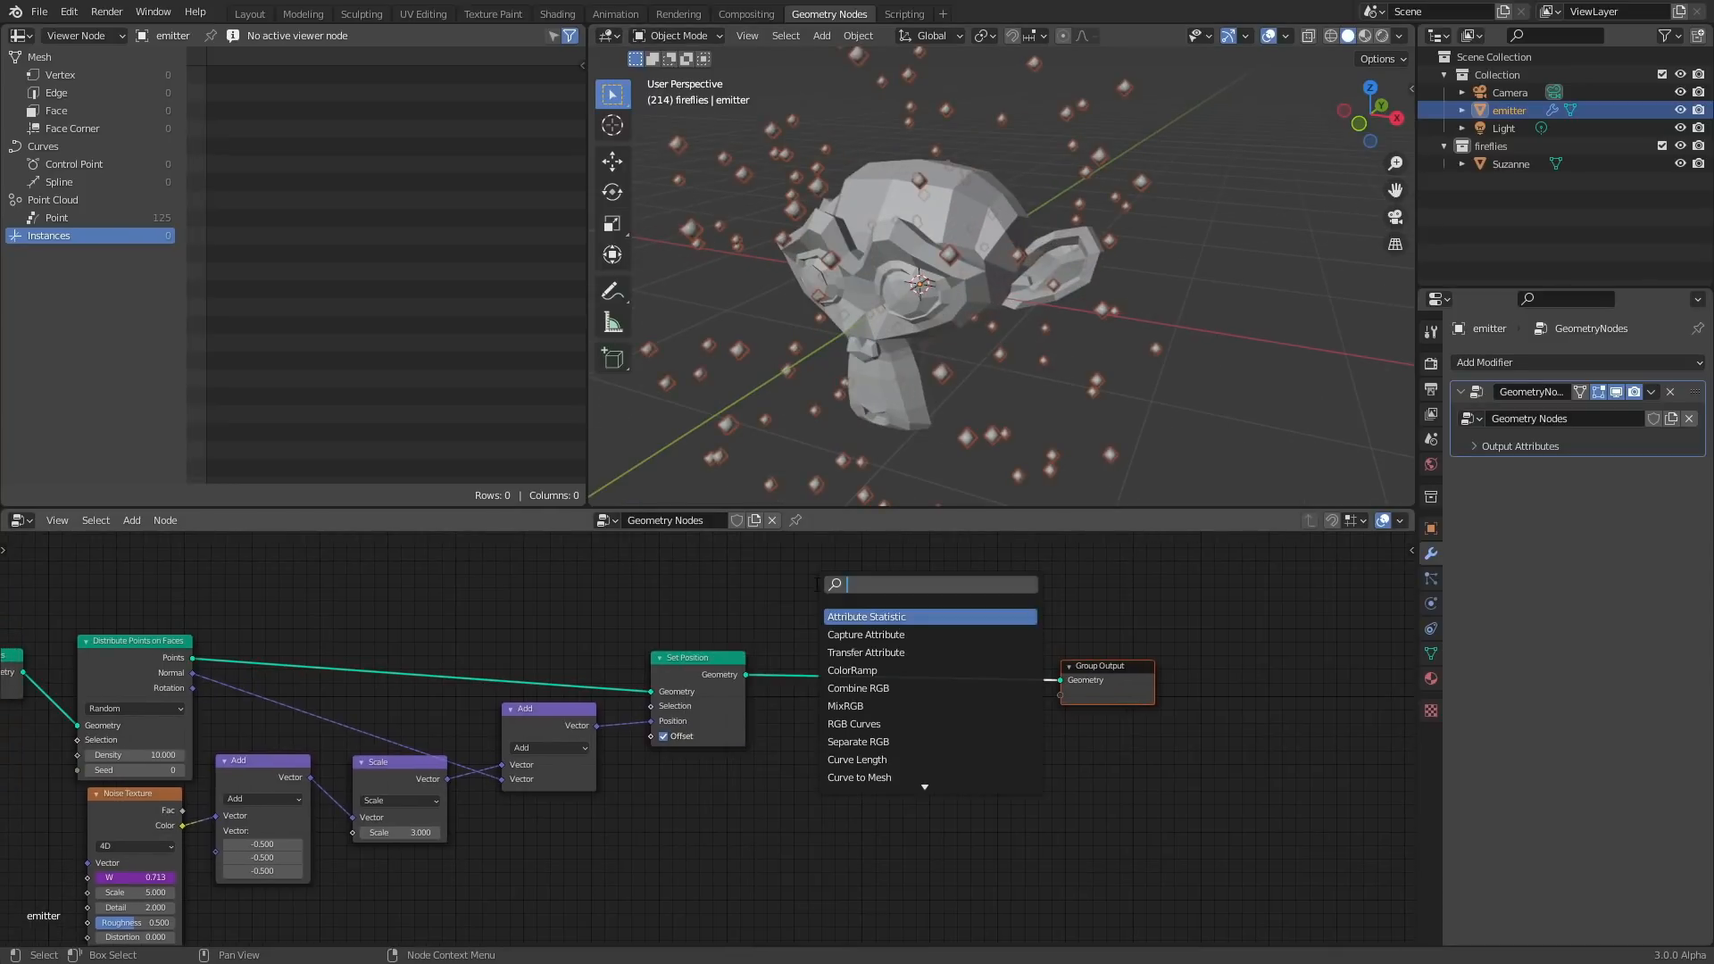
type("instan")
key("Down")
key("Down")
key("Down")
key("Return")
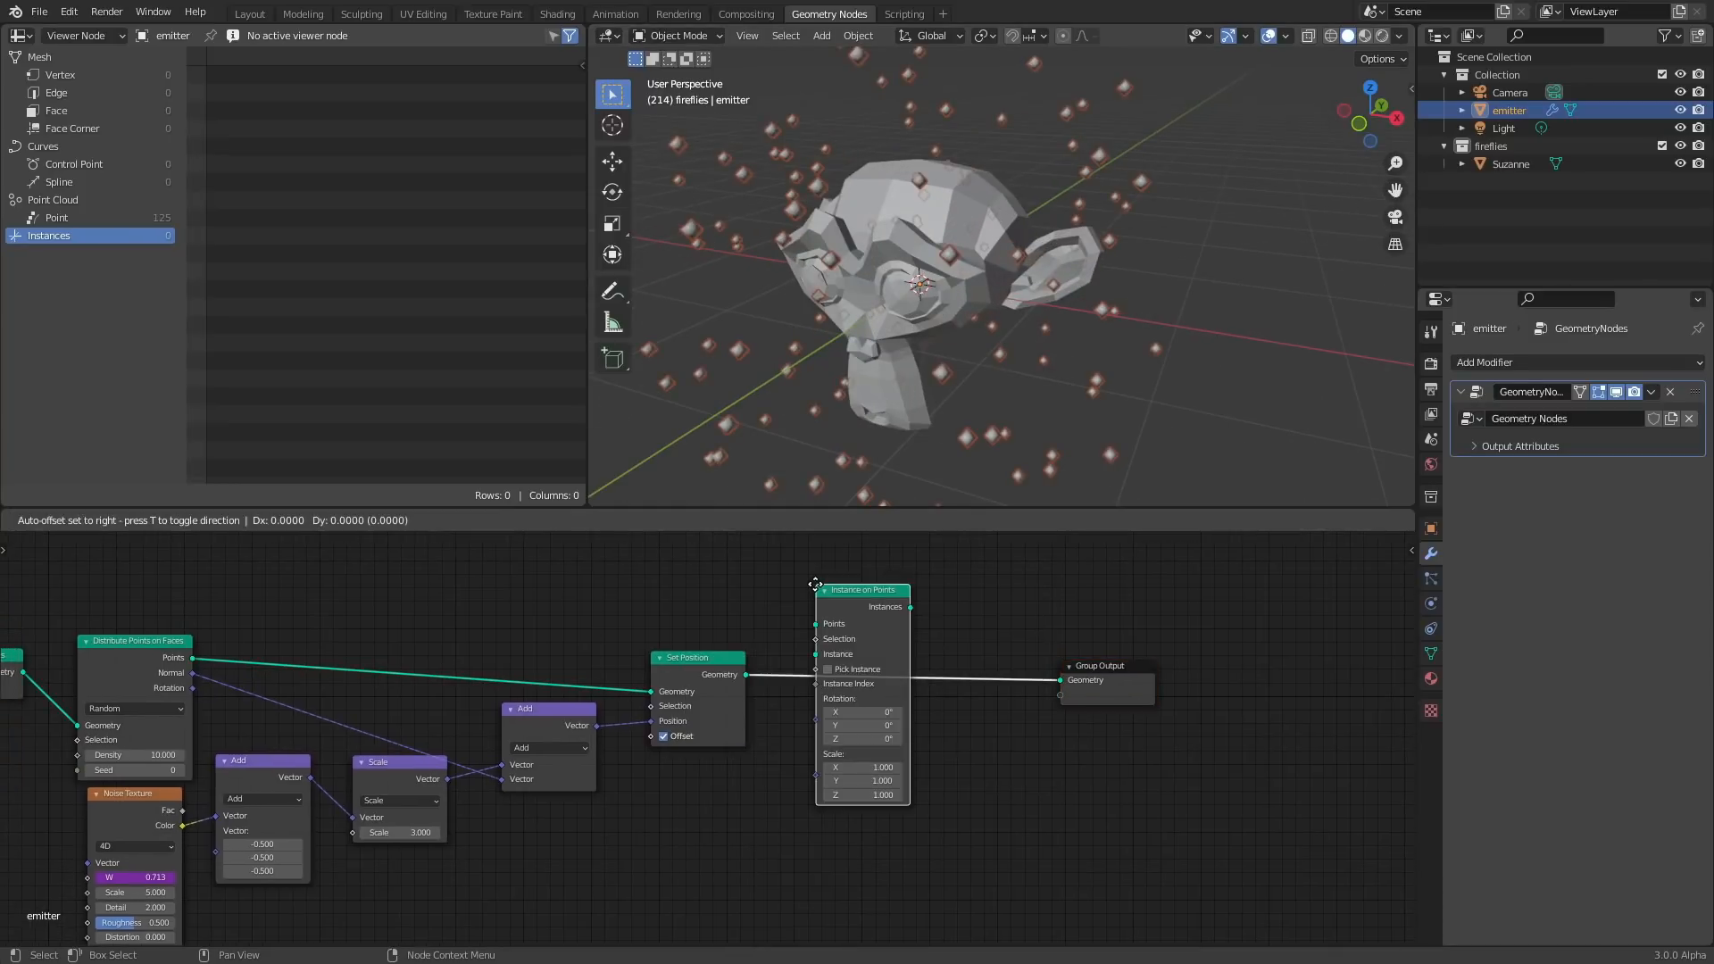
left_click(815, 583)
left_click_drag(864, 611, 924, 637)
scroll(822, 627, "up", 5)
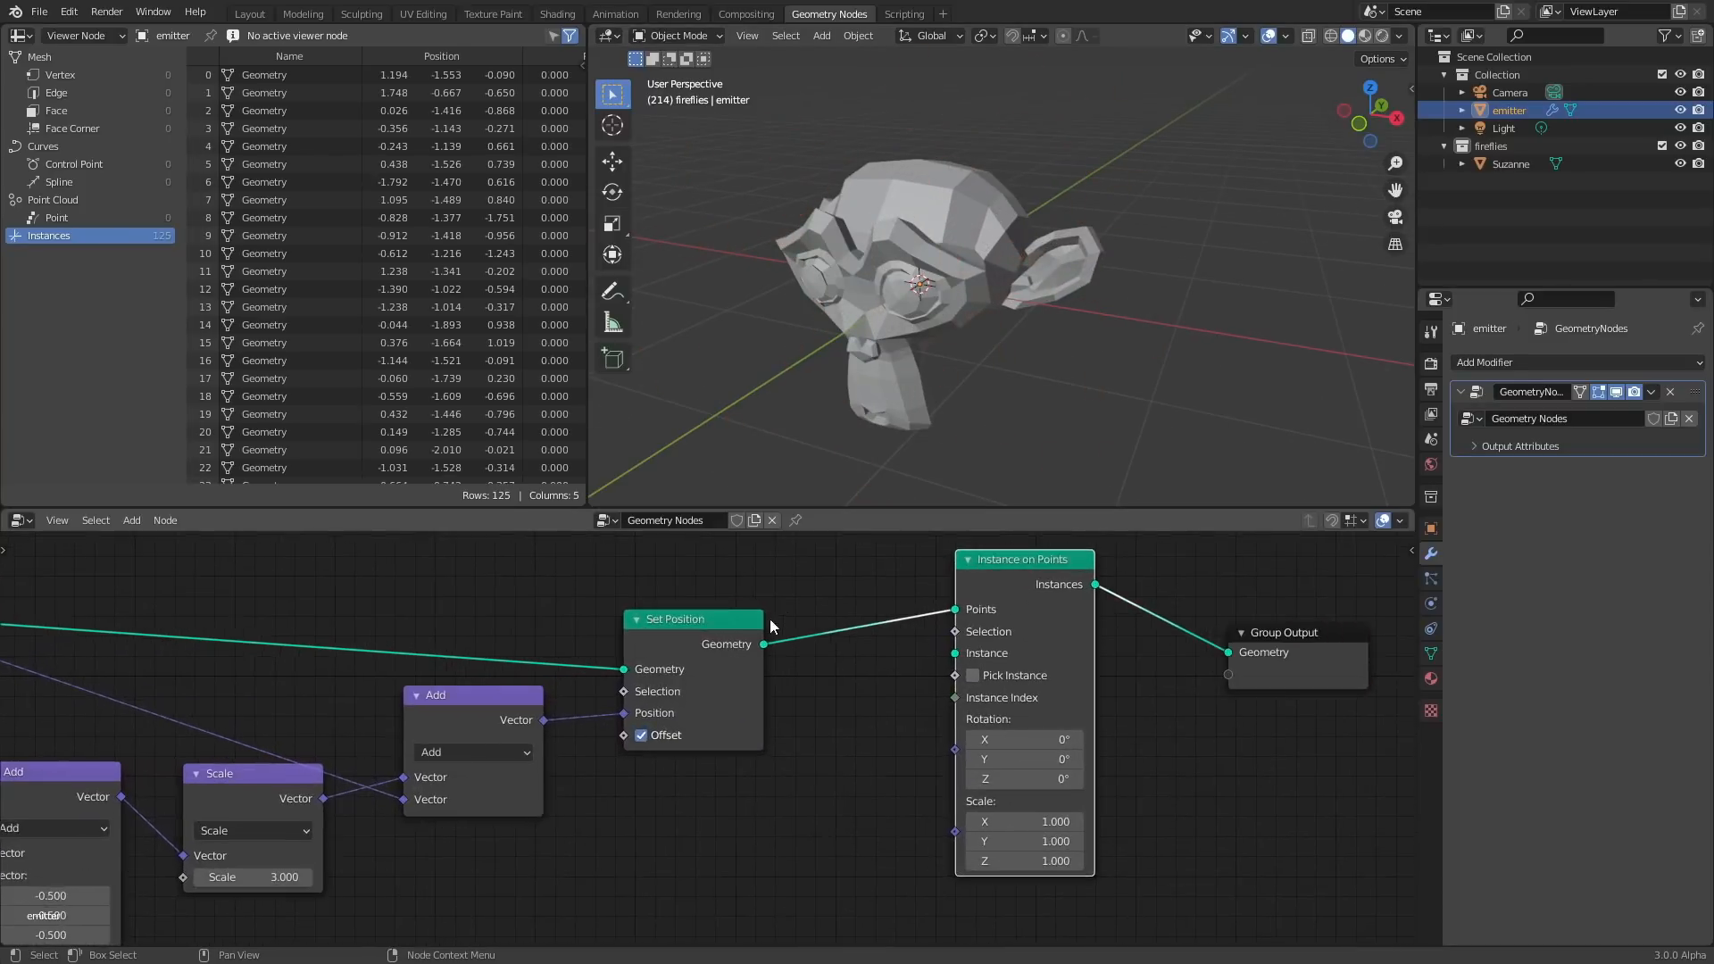
Try a Cube mesh primitive as the Instance input of Instance on Points, and delete the Cube node.
key("shift+a")
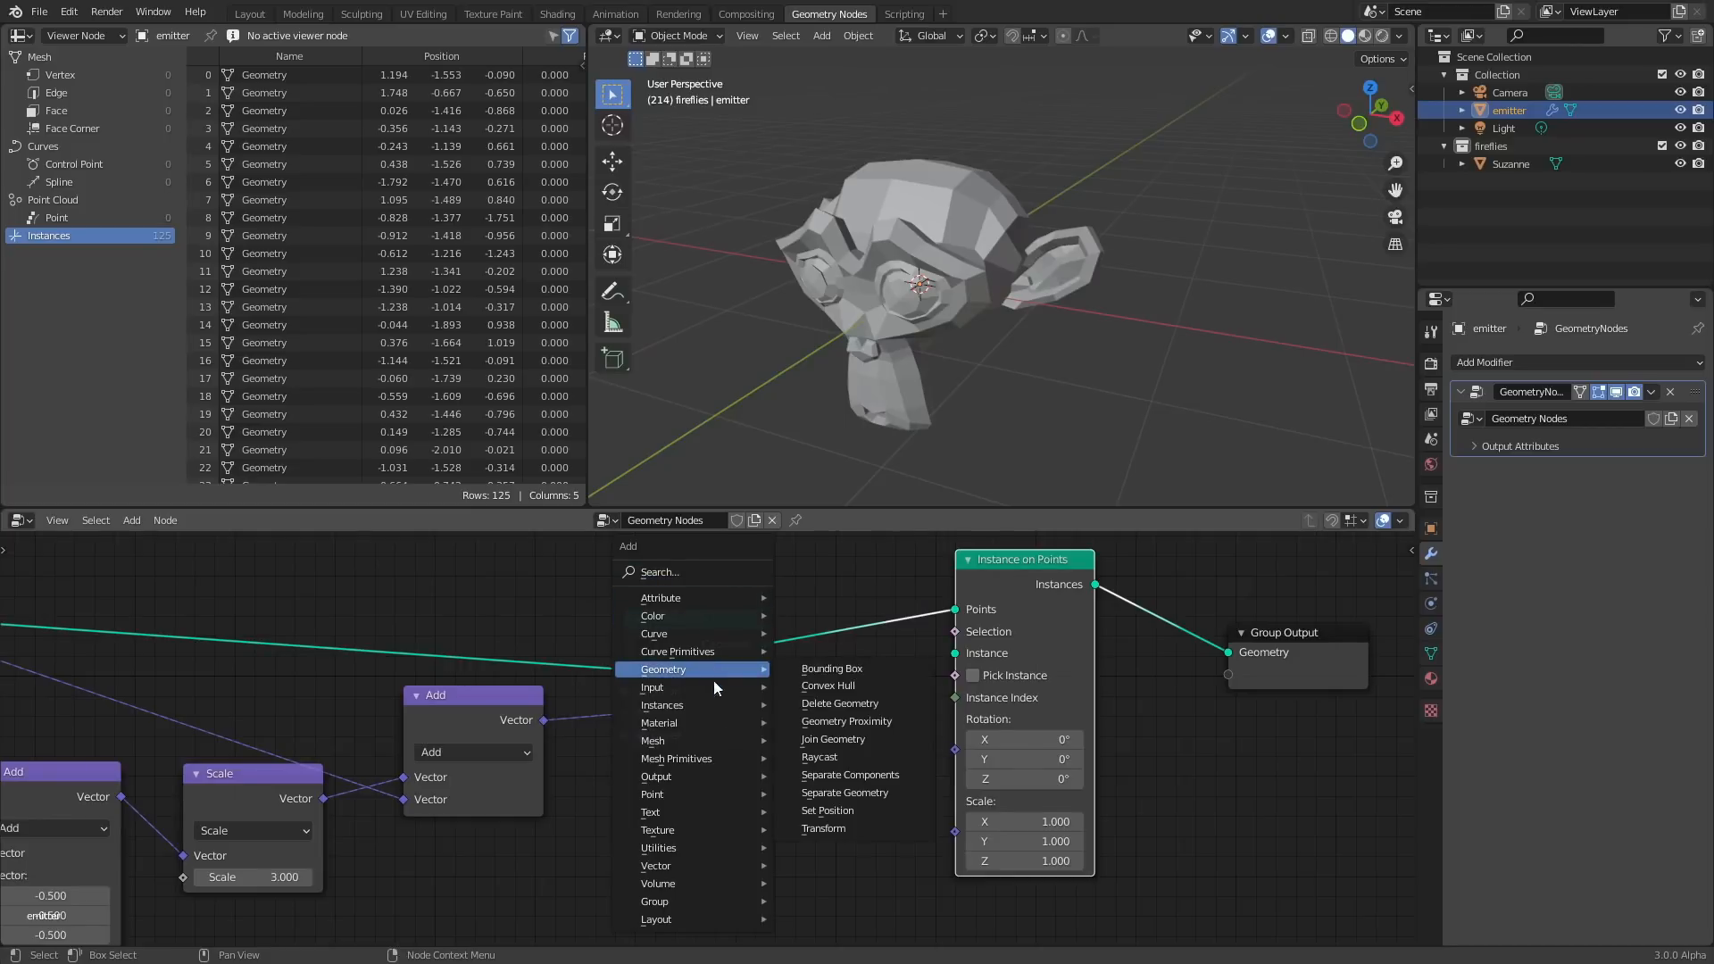
mouse_move(709, 761)
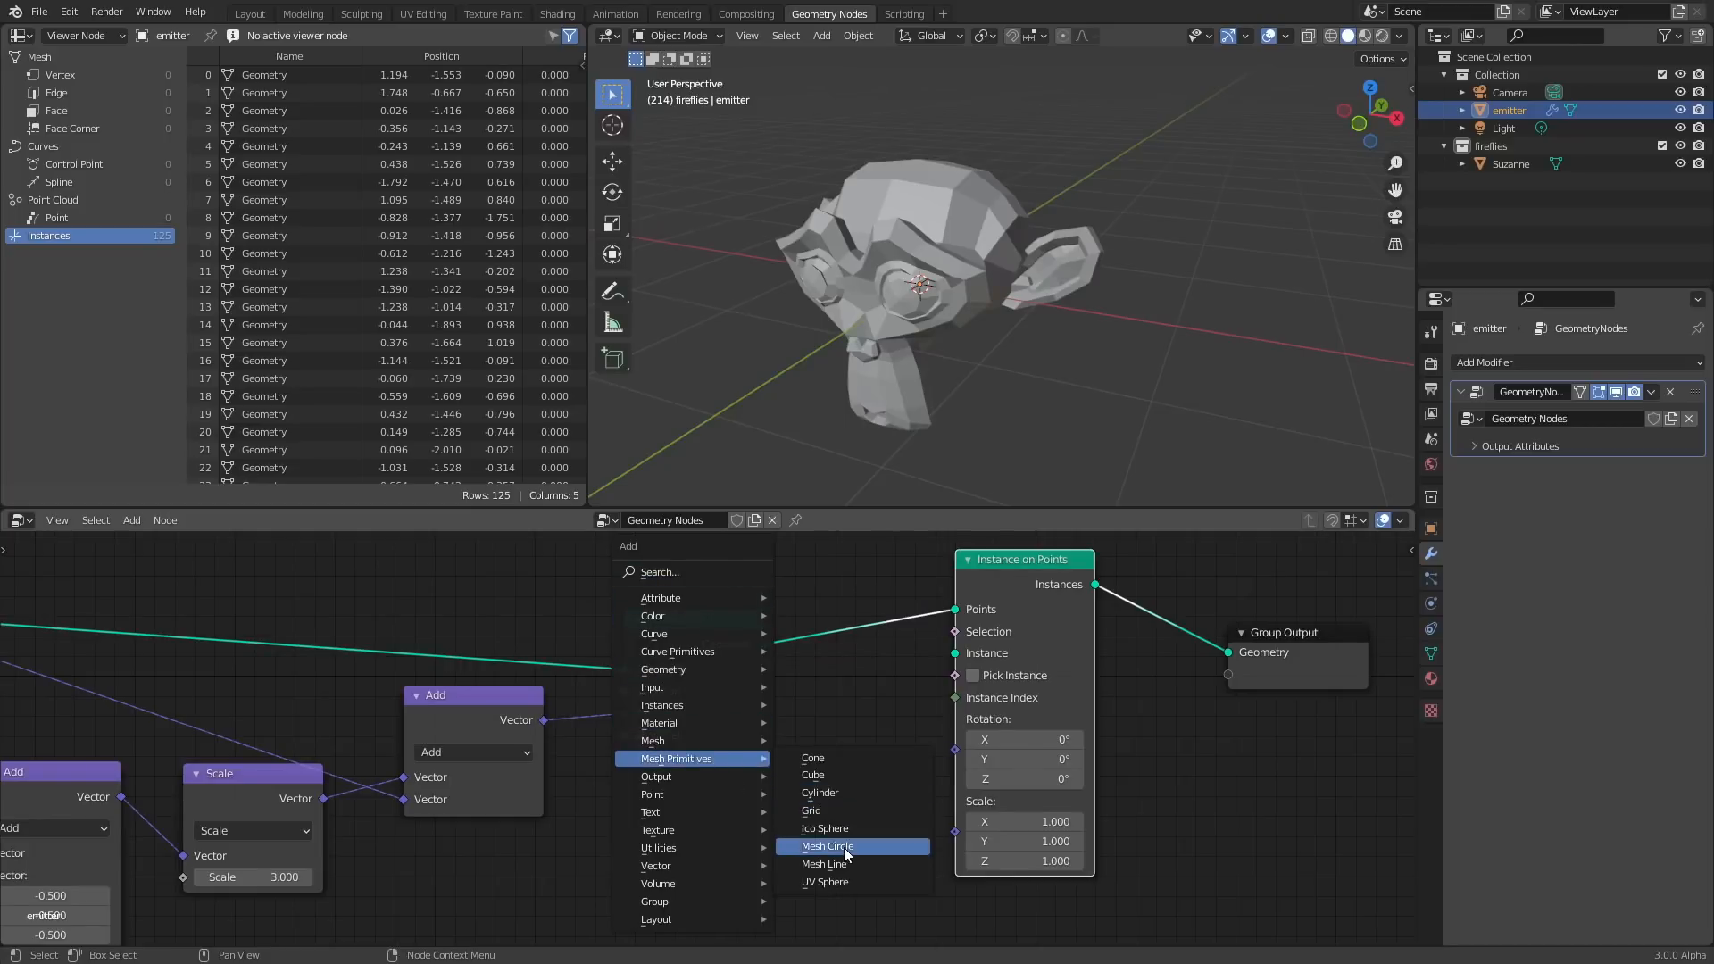
left_click(814, 775)
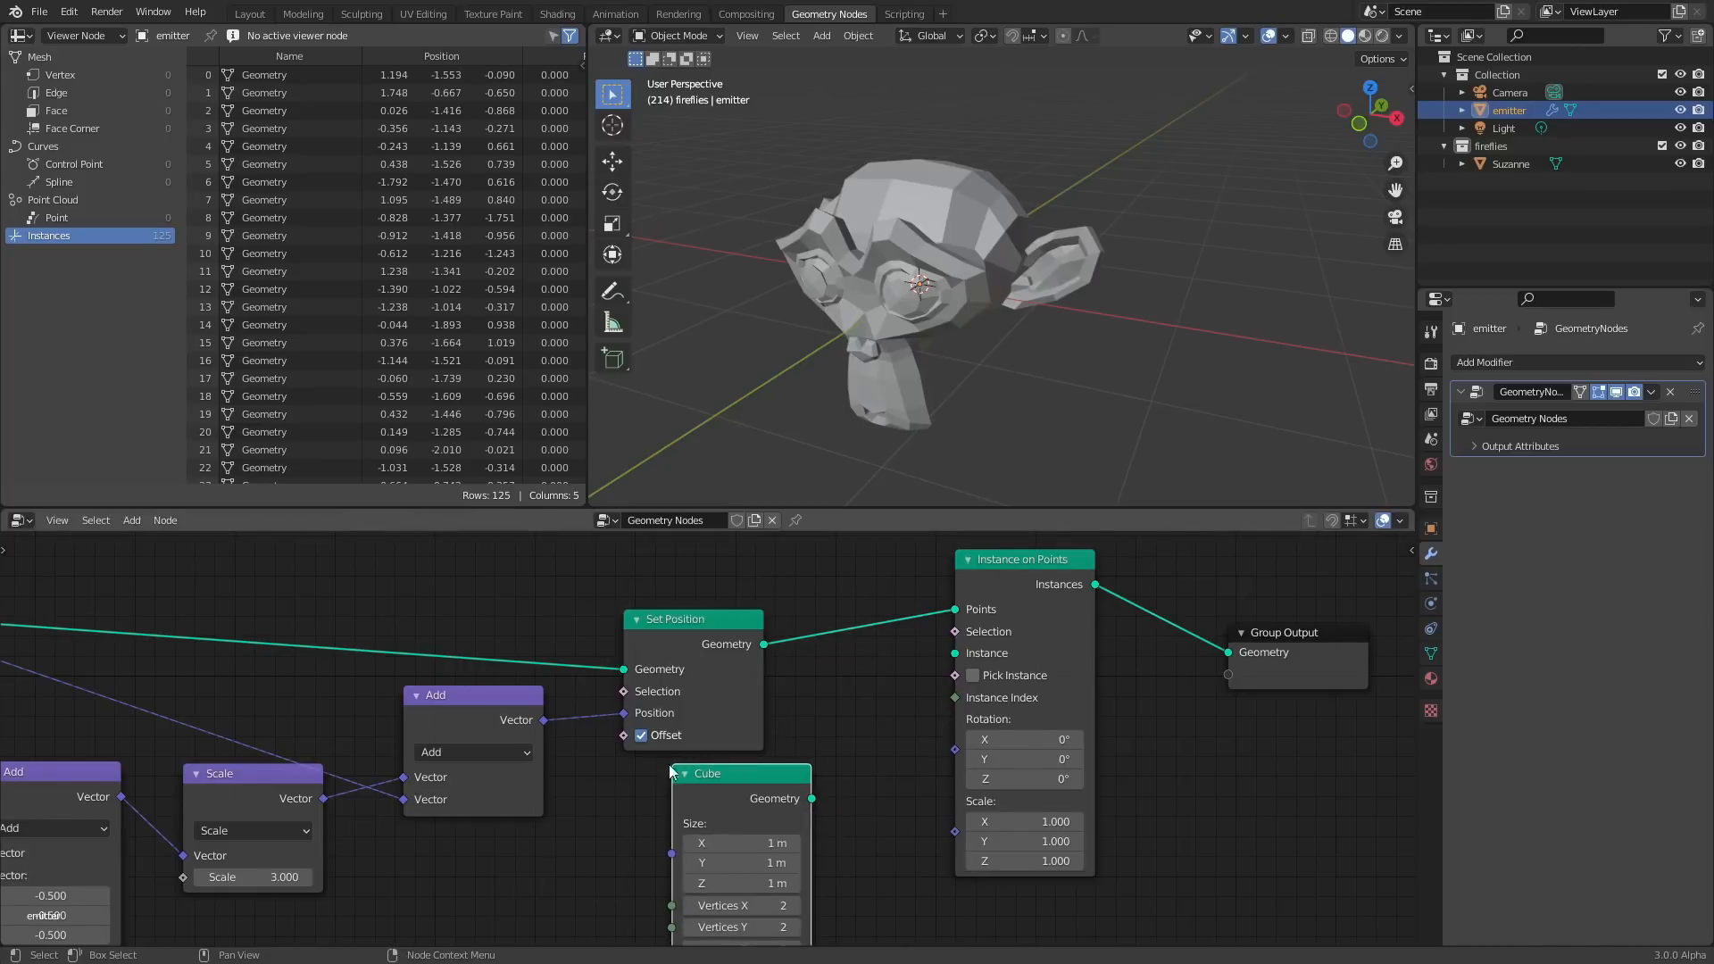
left_click_drag(799, 799, 955, 653)
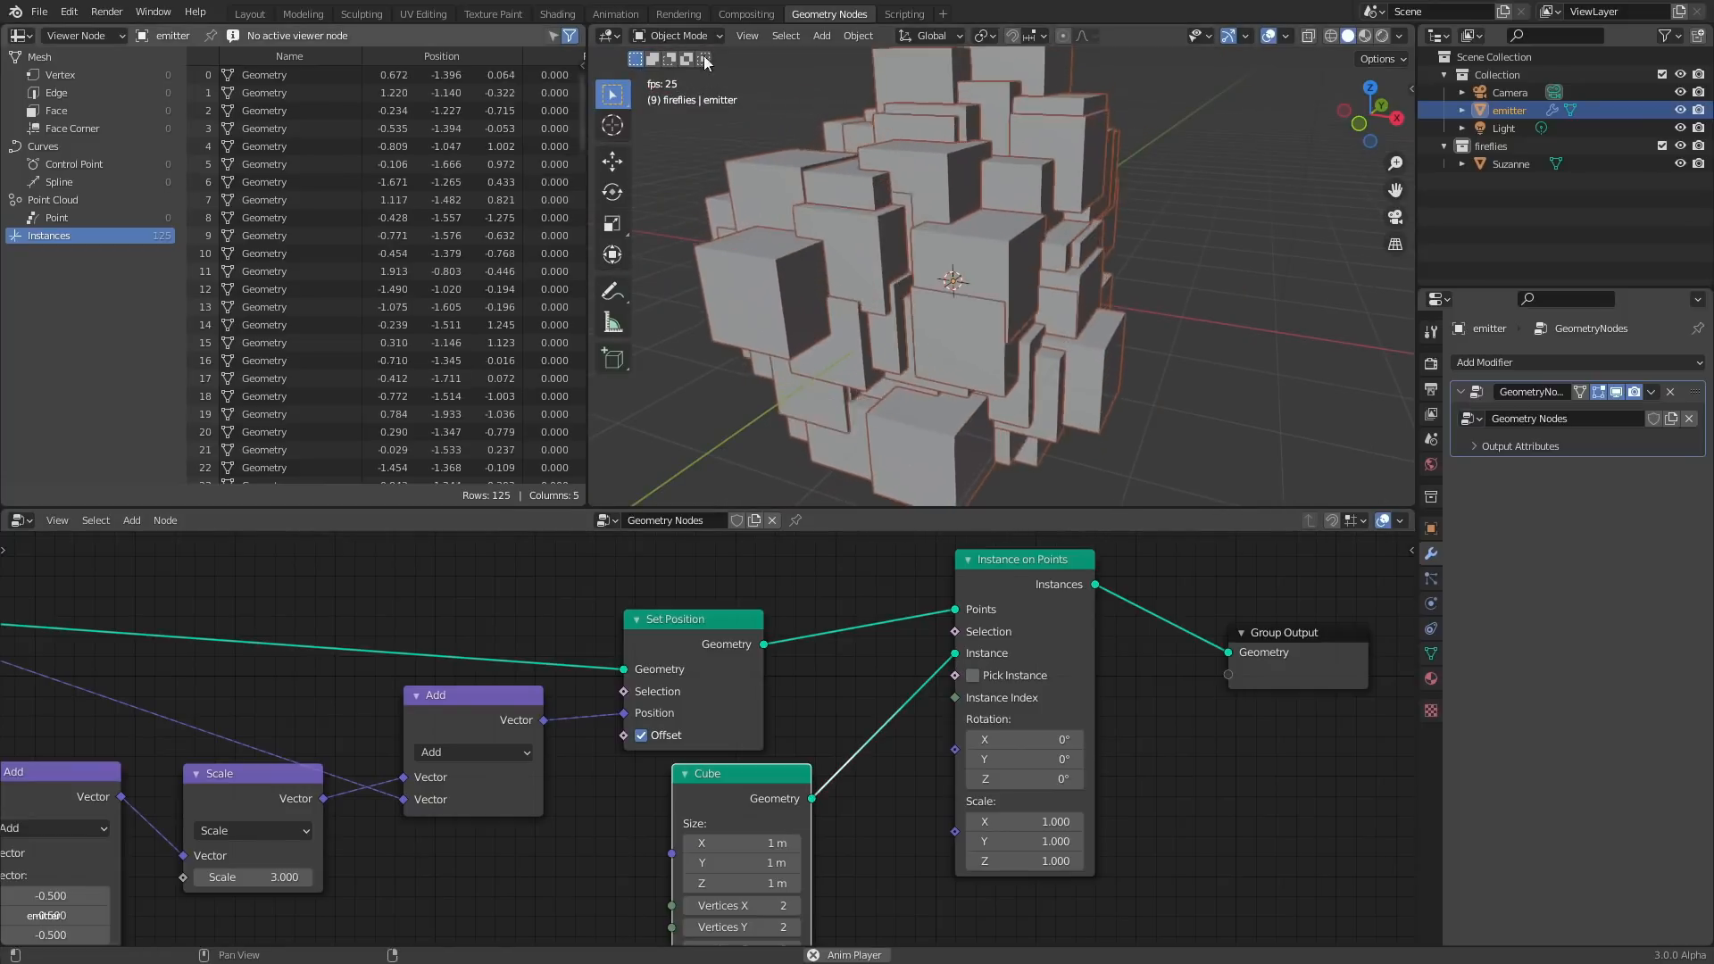
key("space")
key("x")
Add a UV Sphere node below Set Position and connect its Geometry to the Instance input of Instance on Points.
key("shift+a")
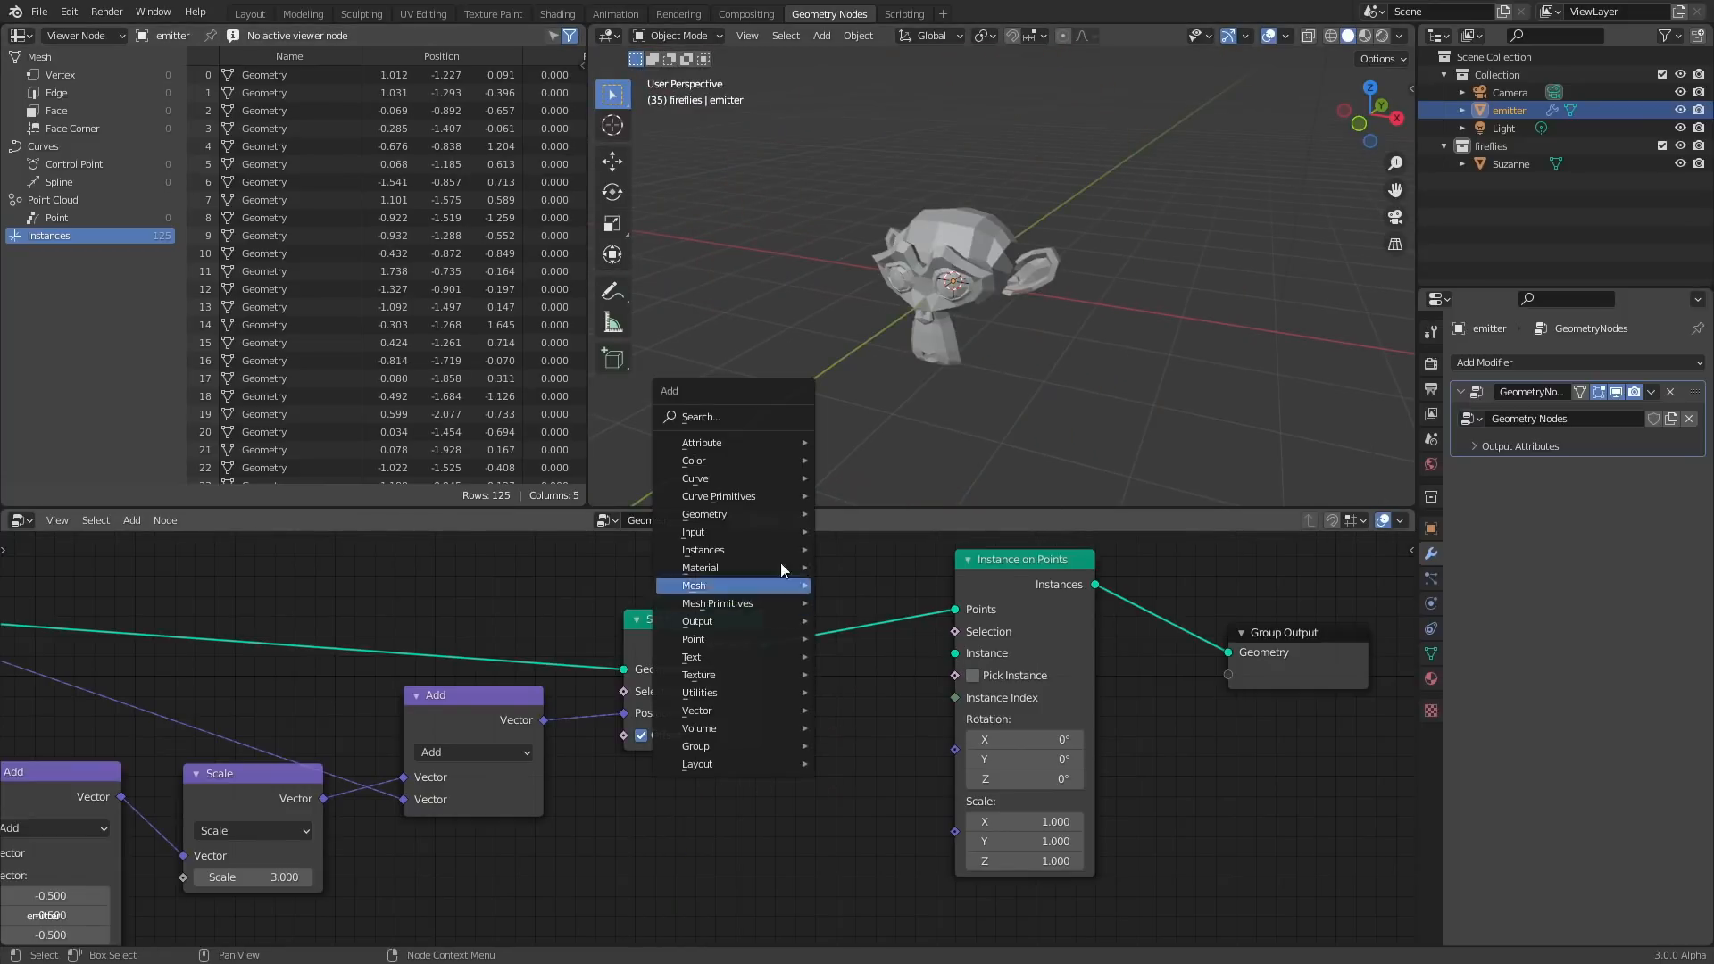
left_click(741, 419)
type("uv sph")
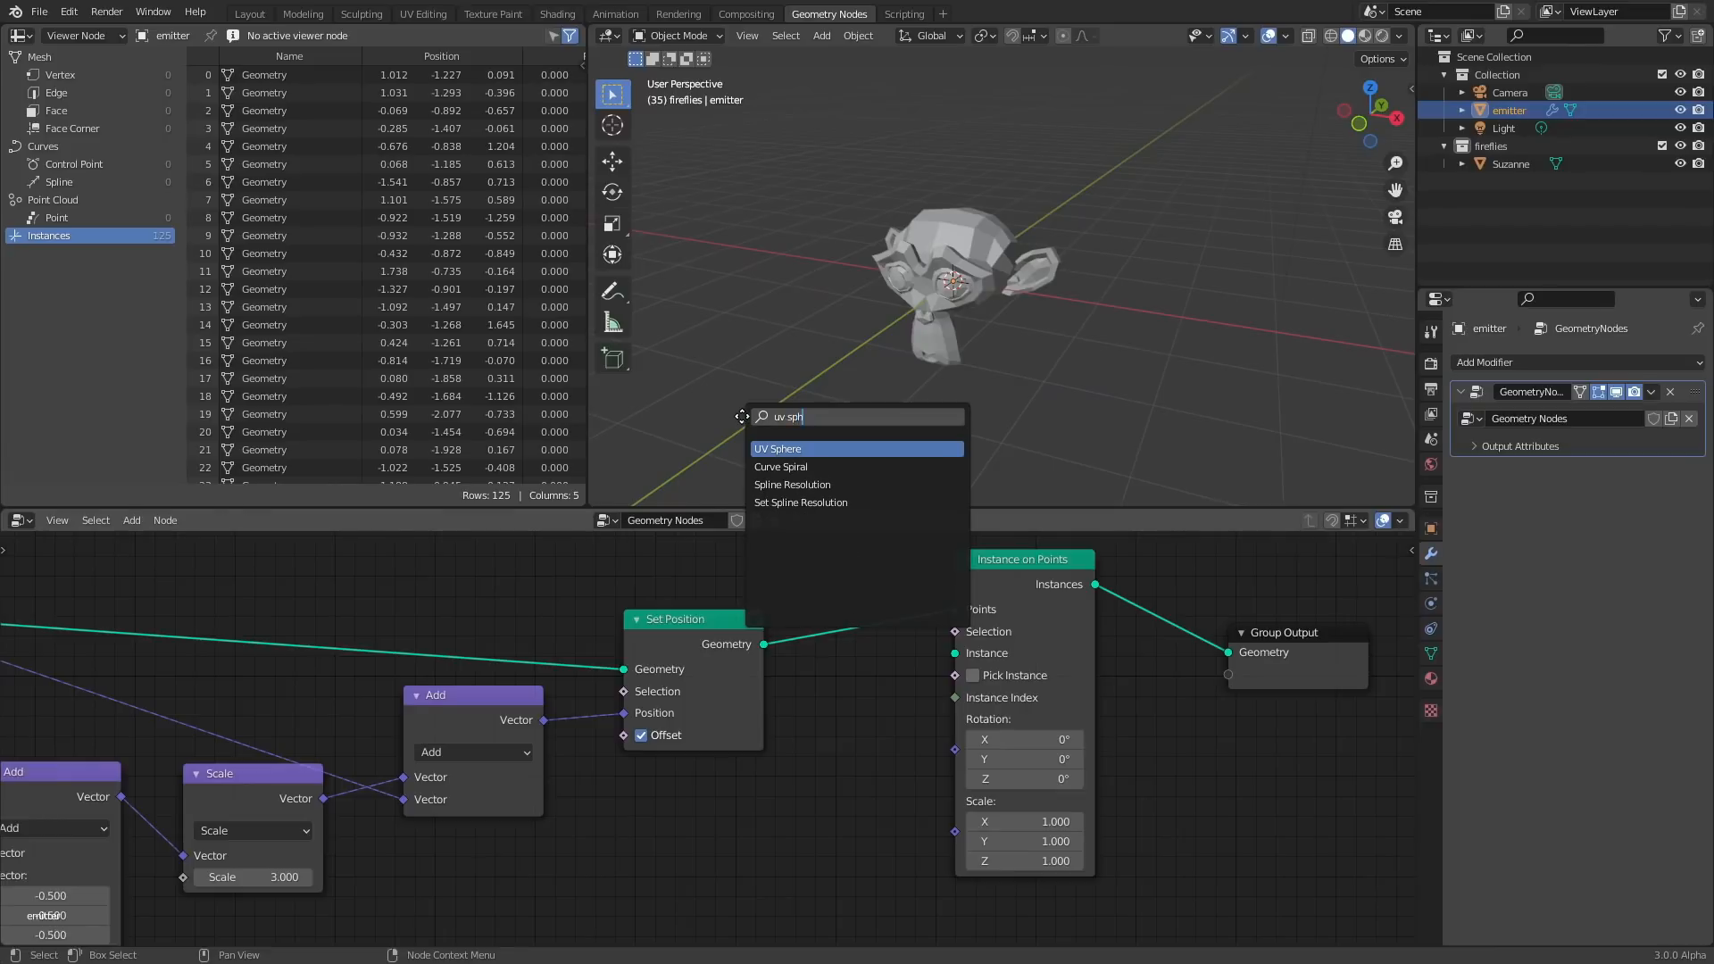
key("Return")
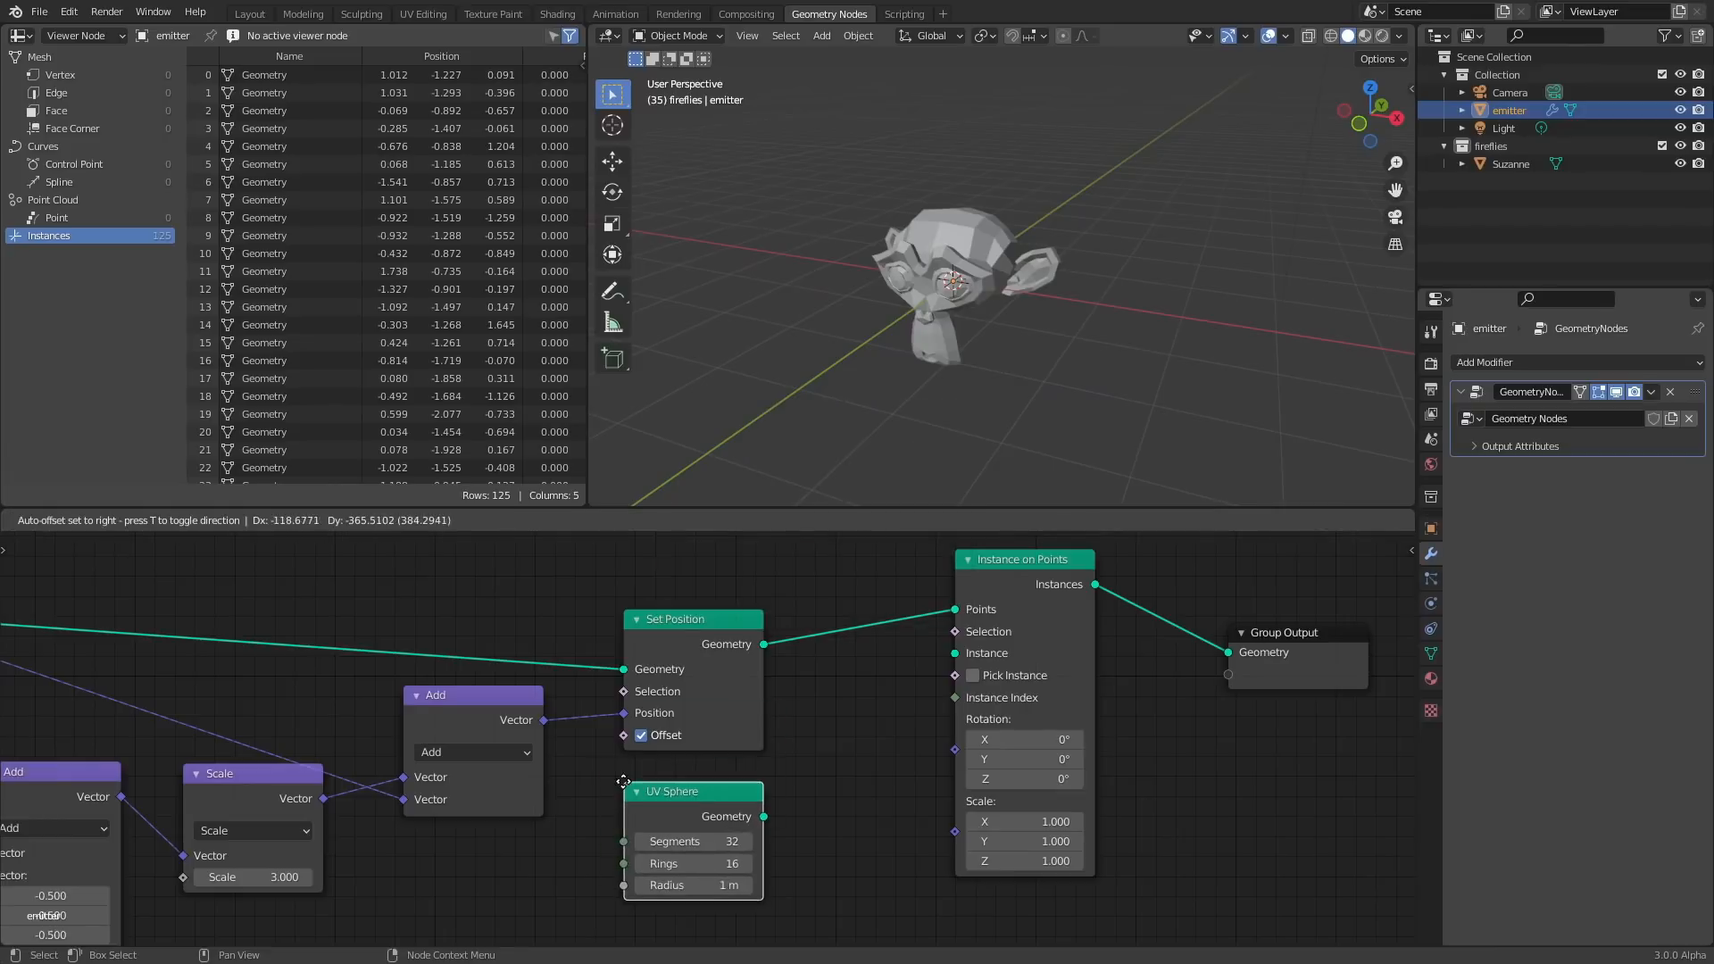
left_click(766, 805)
left_click_drag(755, 820, 960, 653)
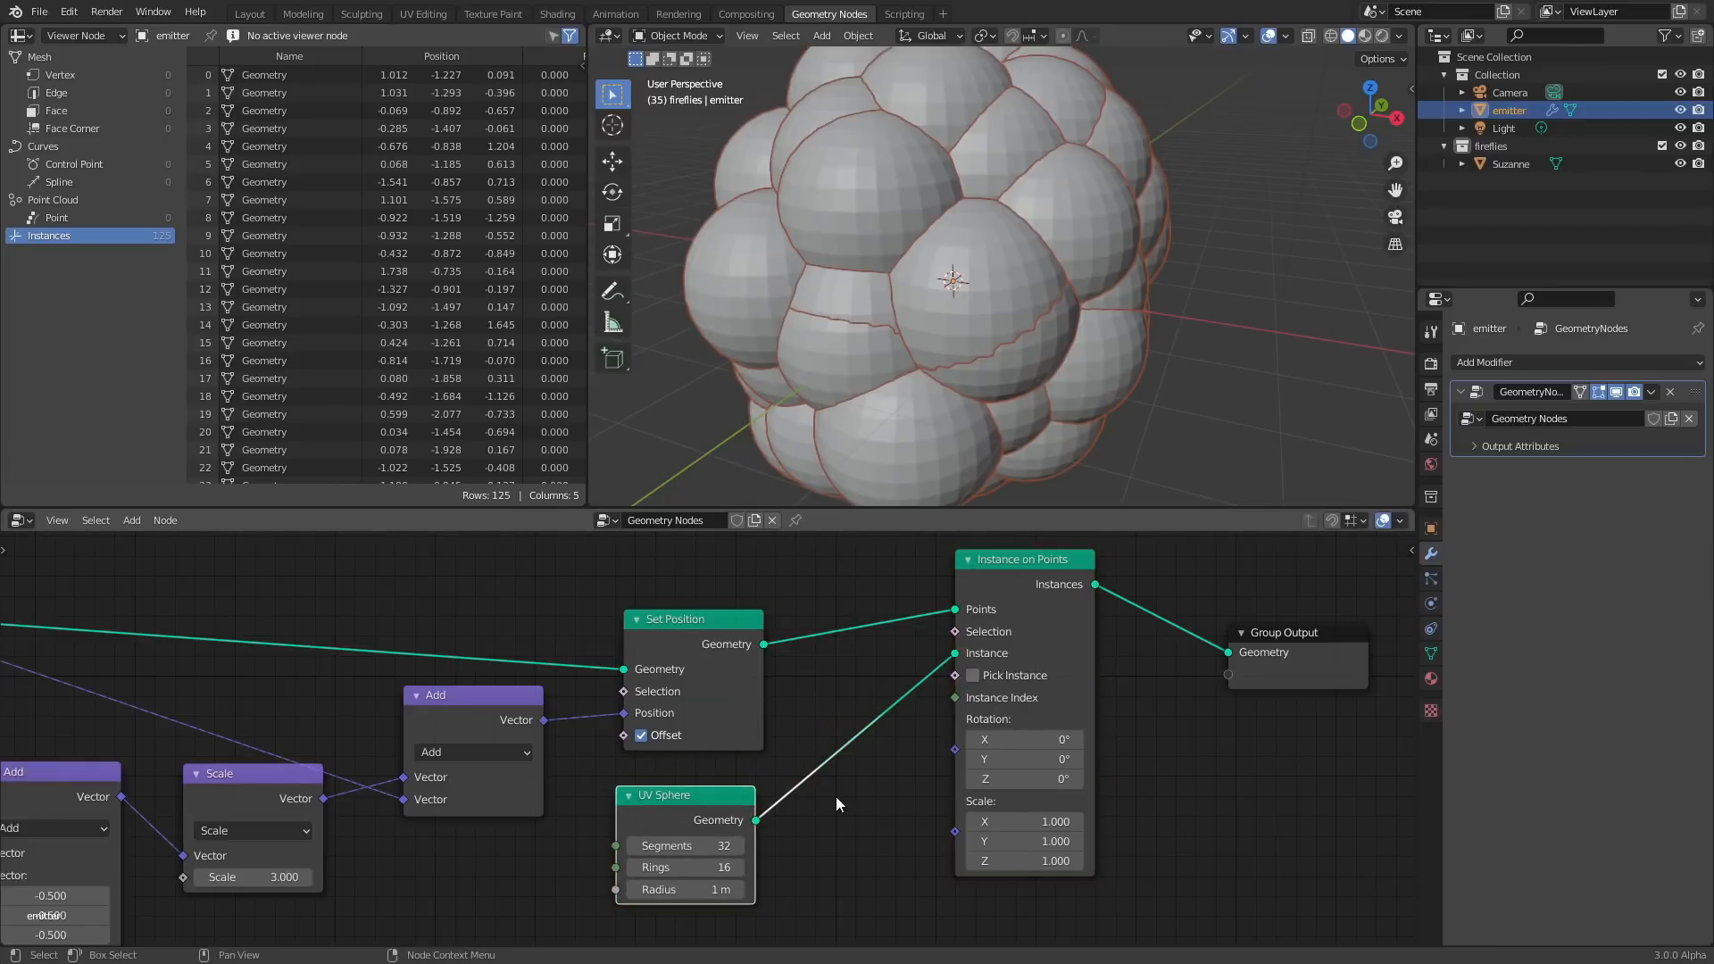
Reduce the UV Sphere's radius to 0.037 m by dividing it by 3 three times in a row.
scroll(835, 796, "up", 3)
left_click(746, 785)
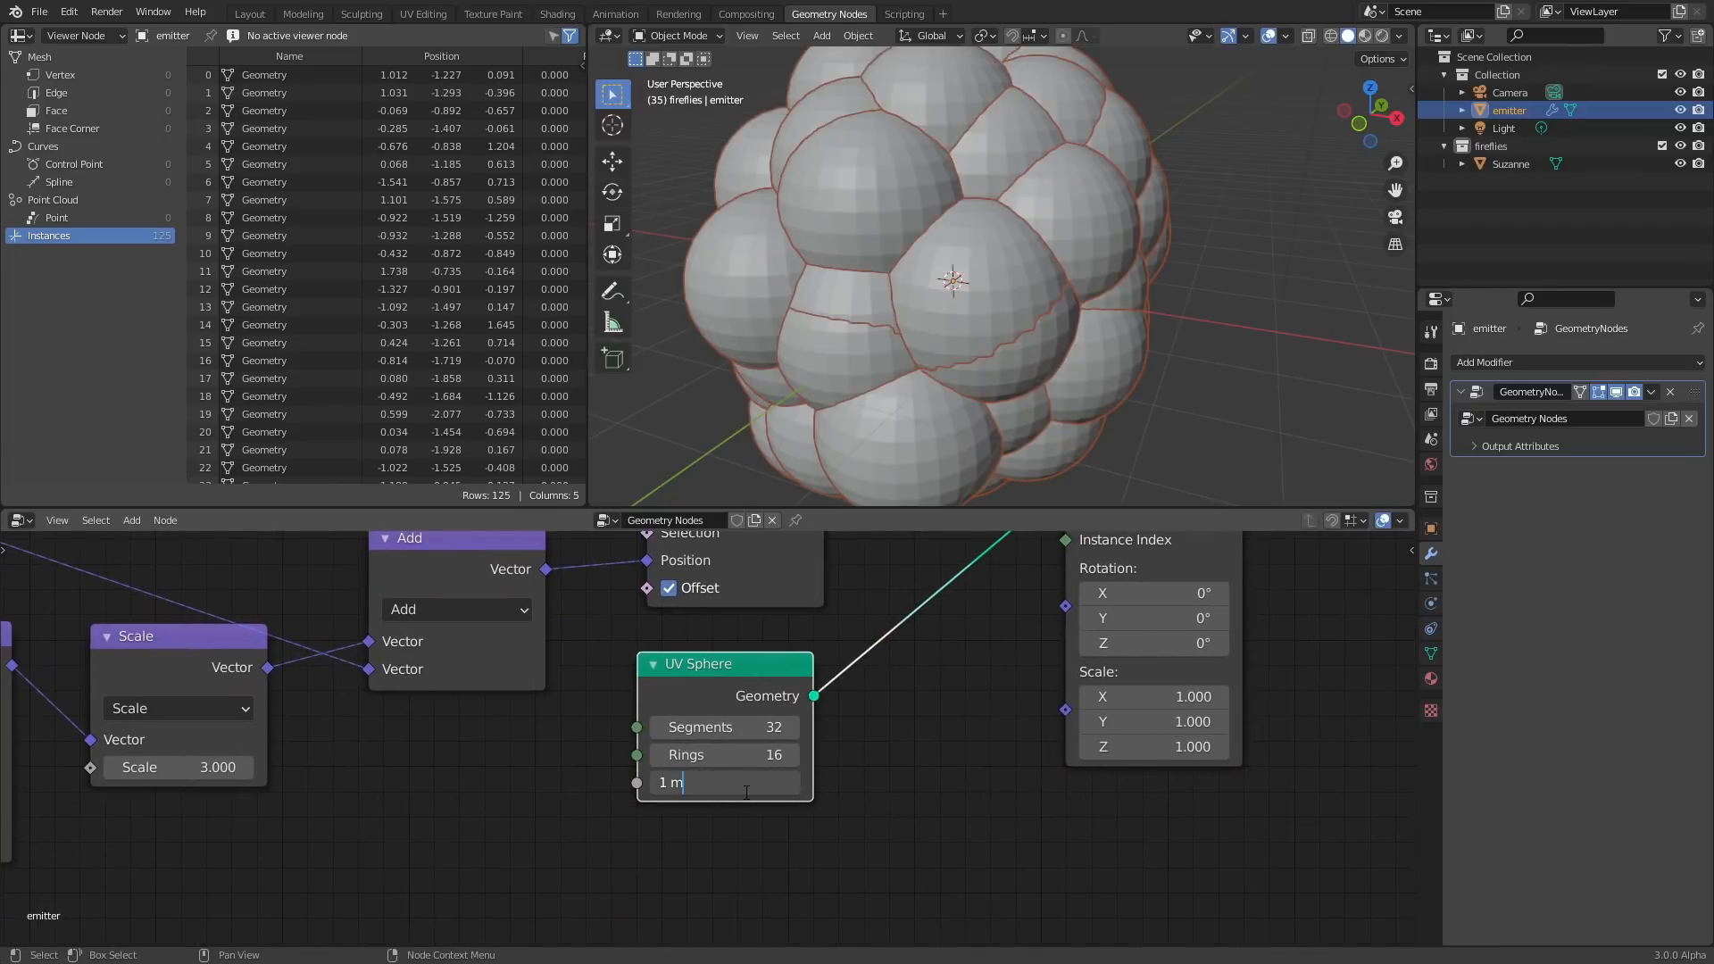
type("/3")
key("Return")
left_click(746, 786)
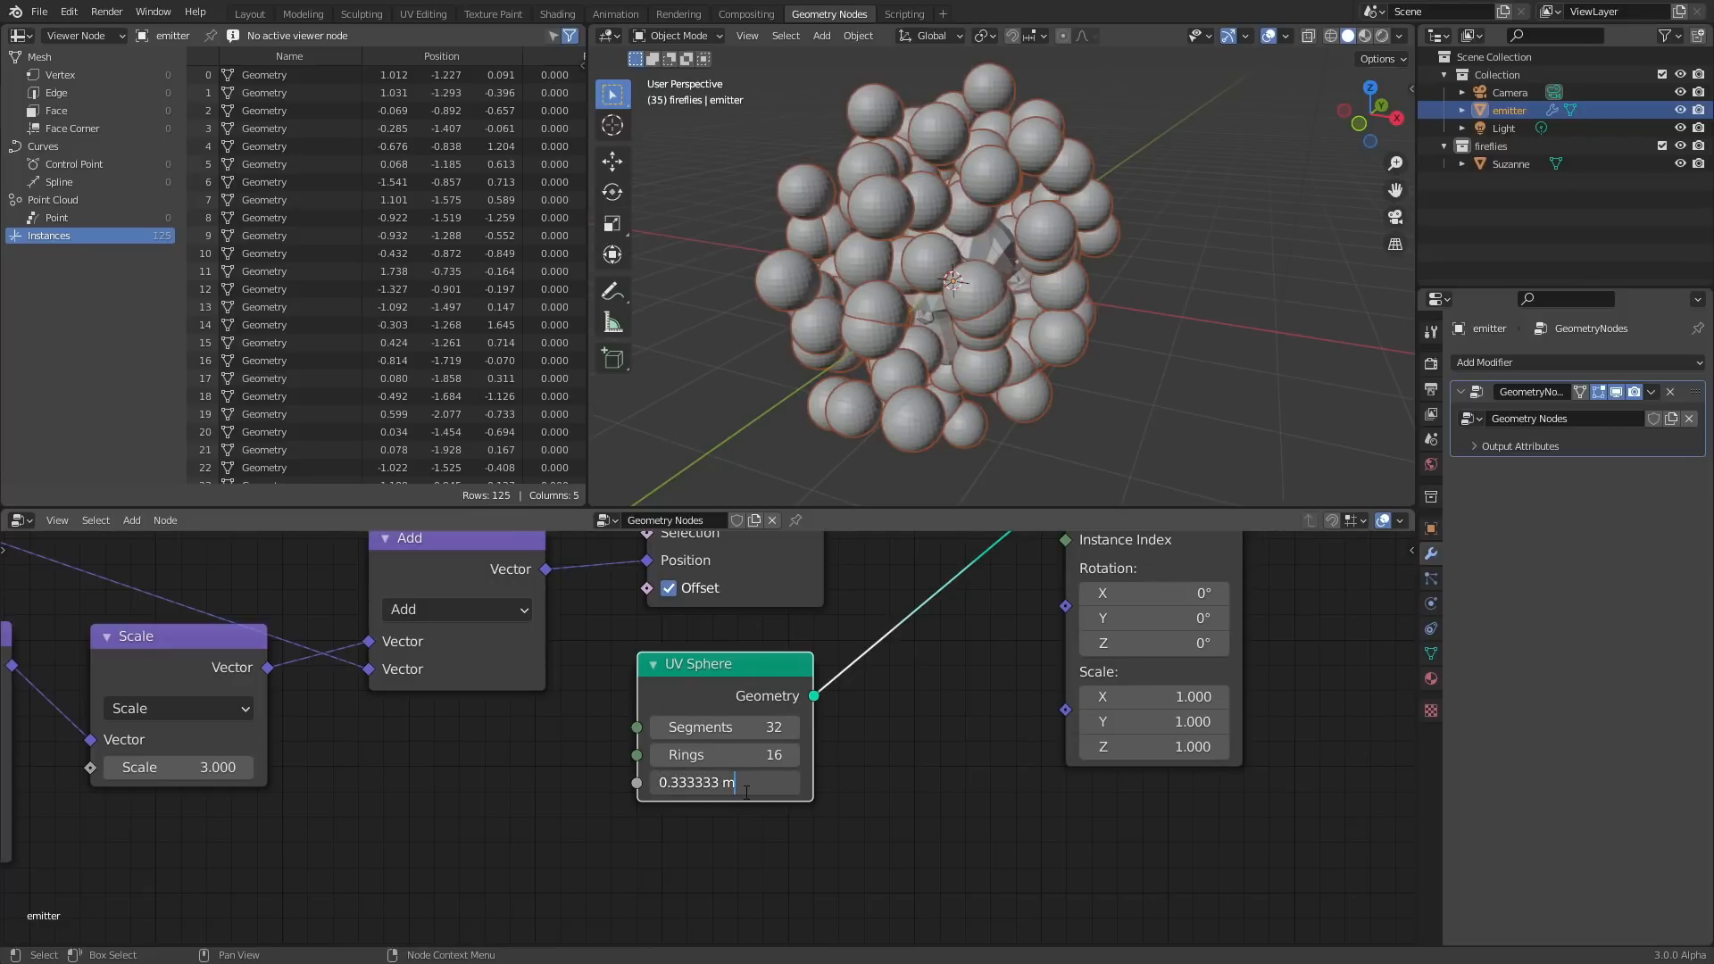
type("/3")
key("Return")
left_click(746, 785)
type("/3")
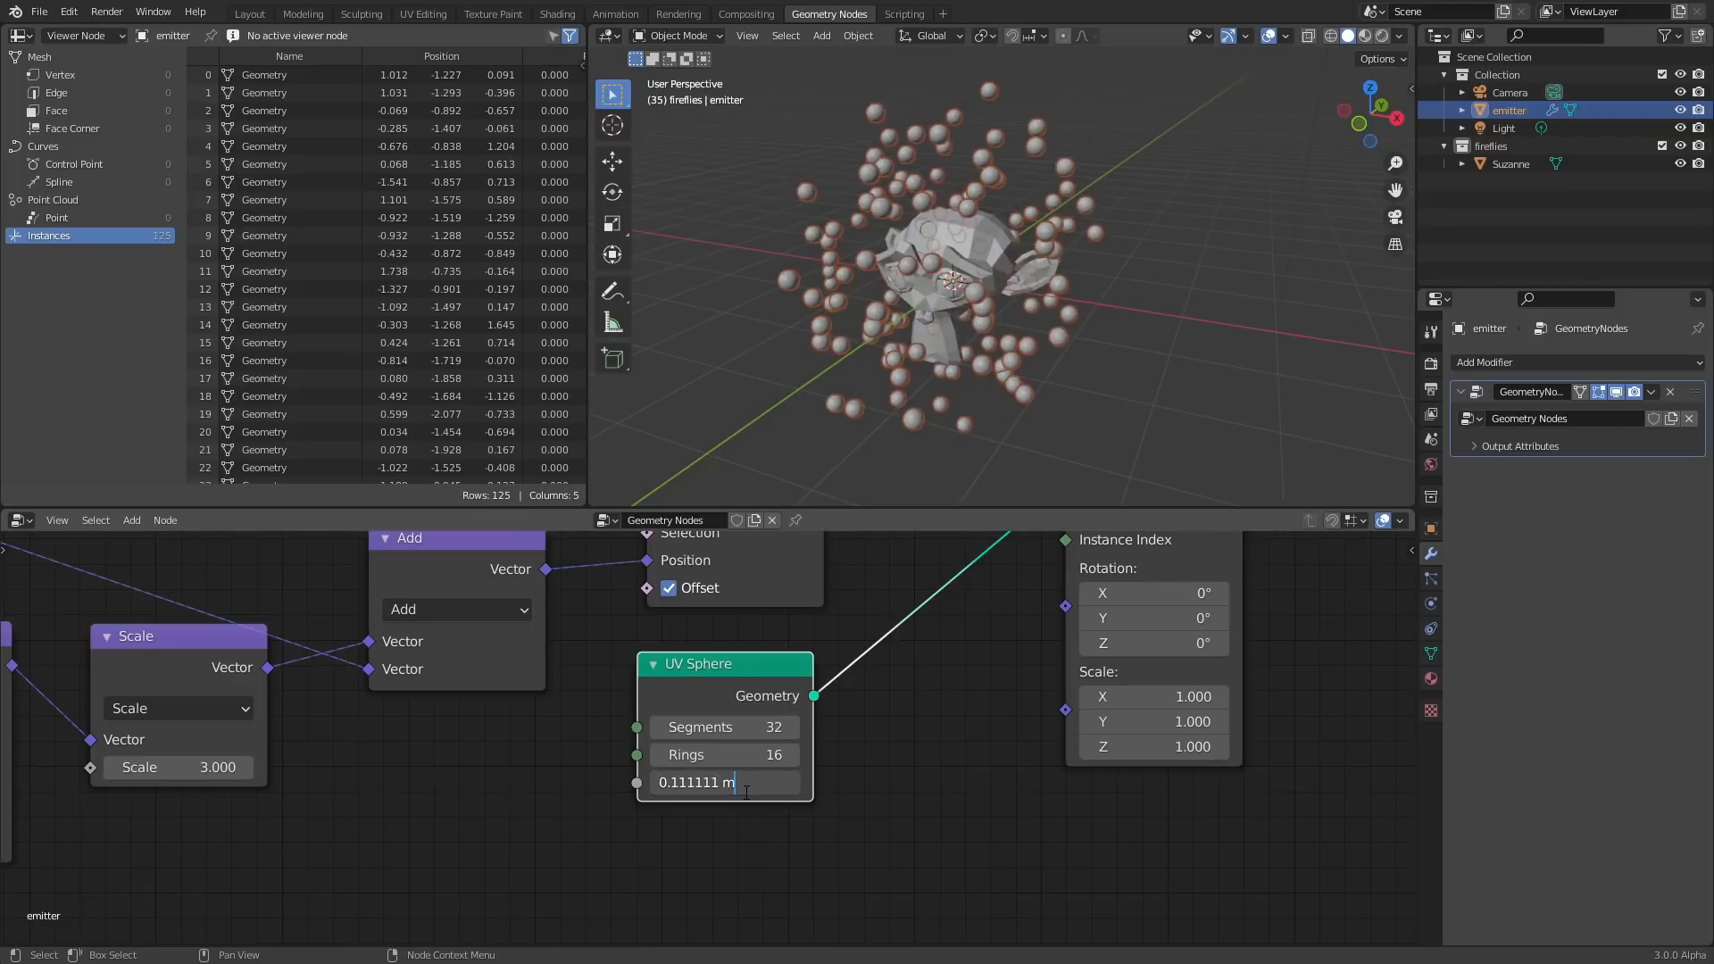
key("Return")
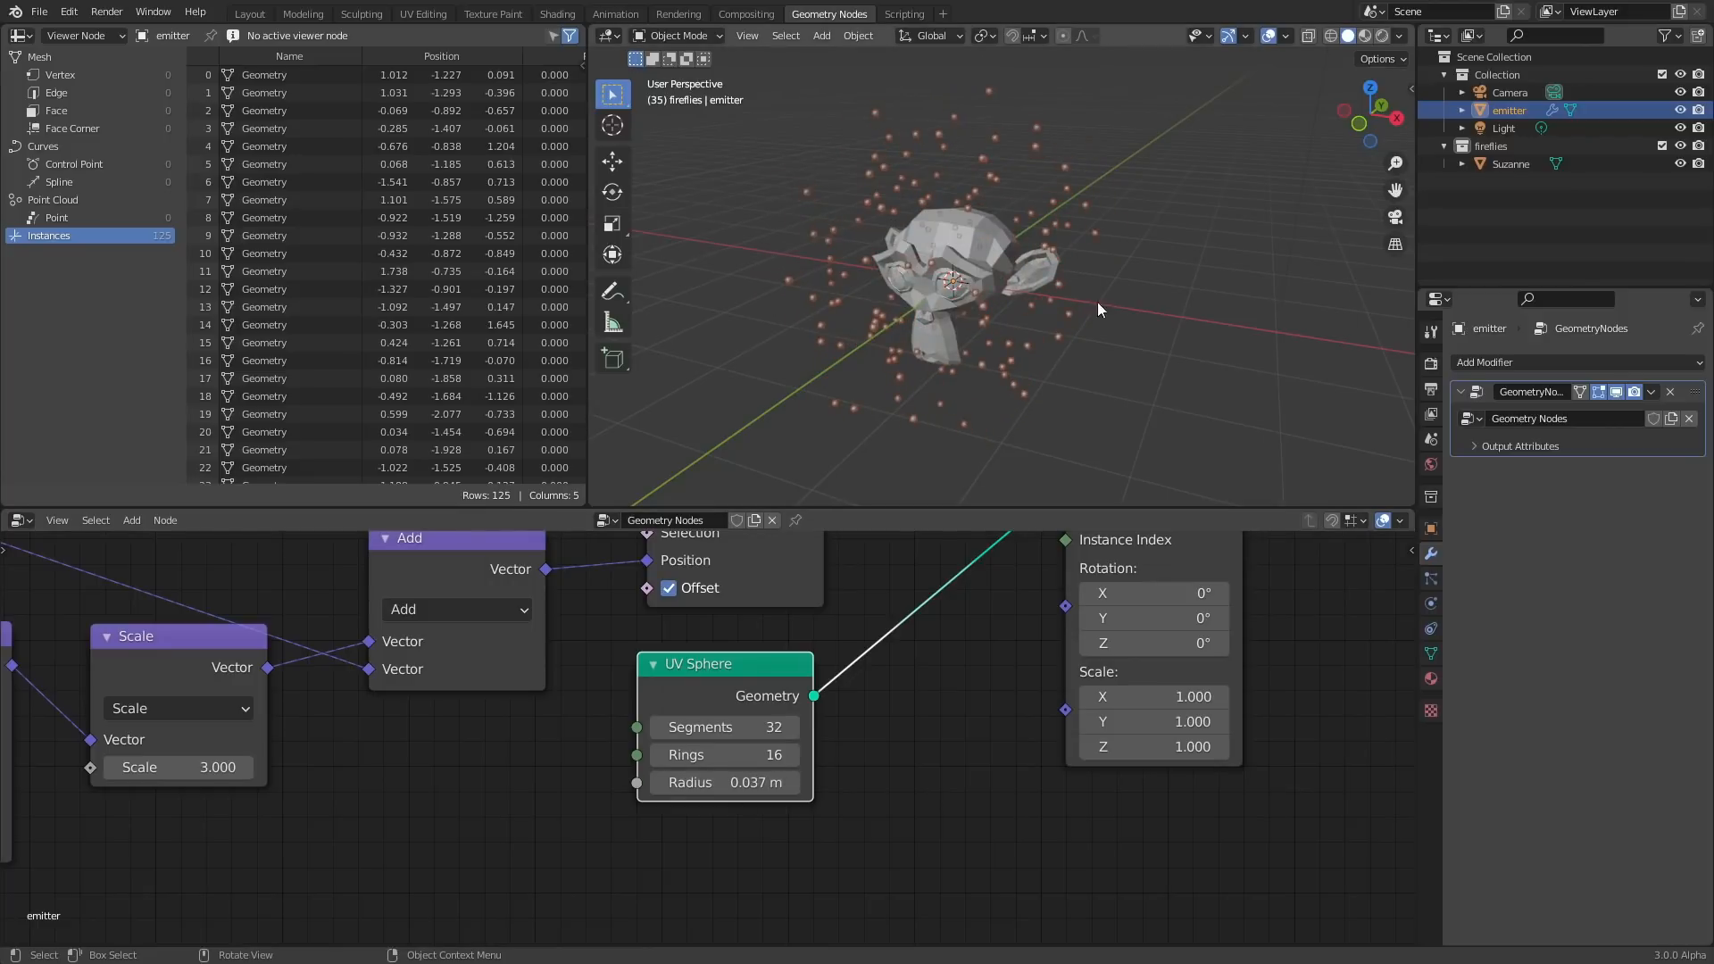
Set the UV Sphere to 6 segments and 4 rings.
left_click(766, 726)
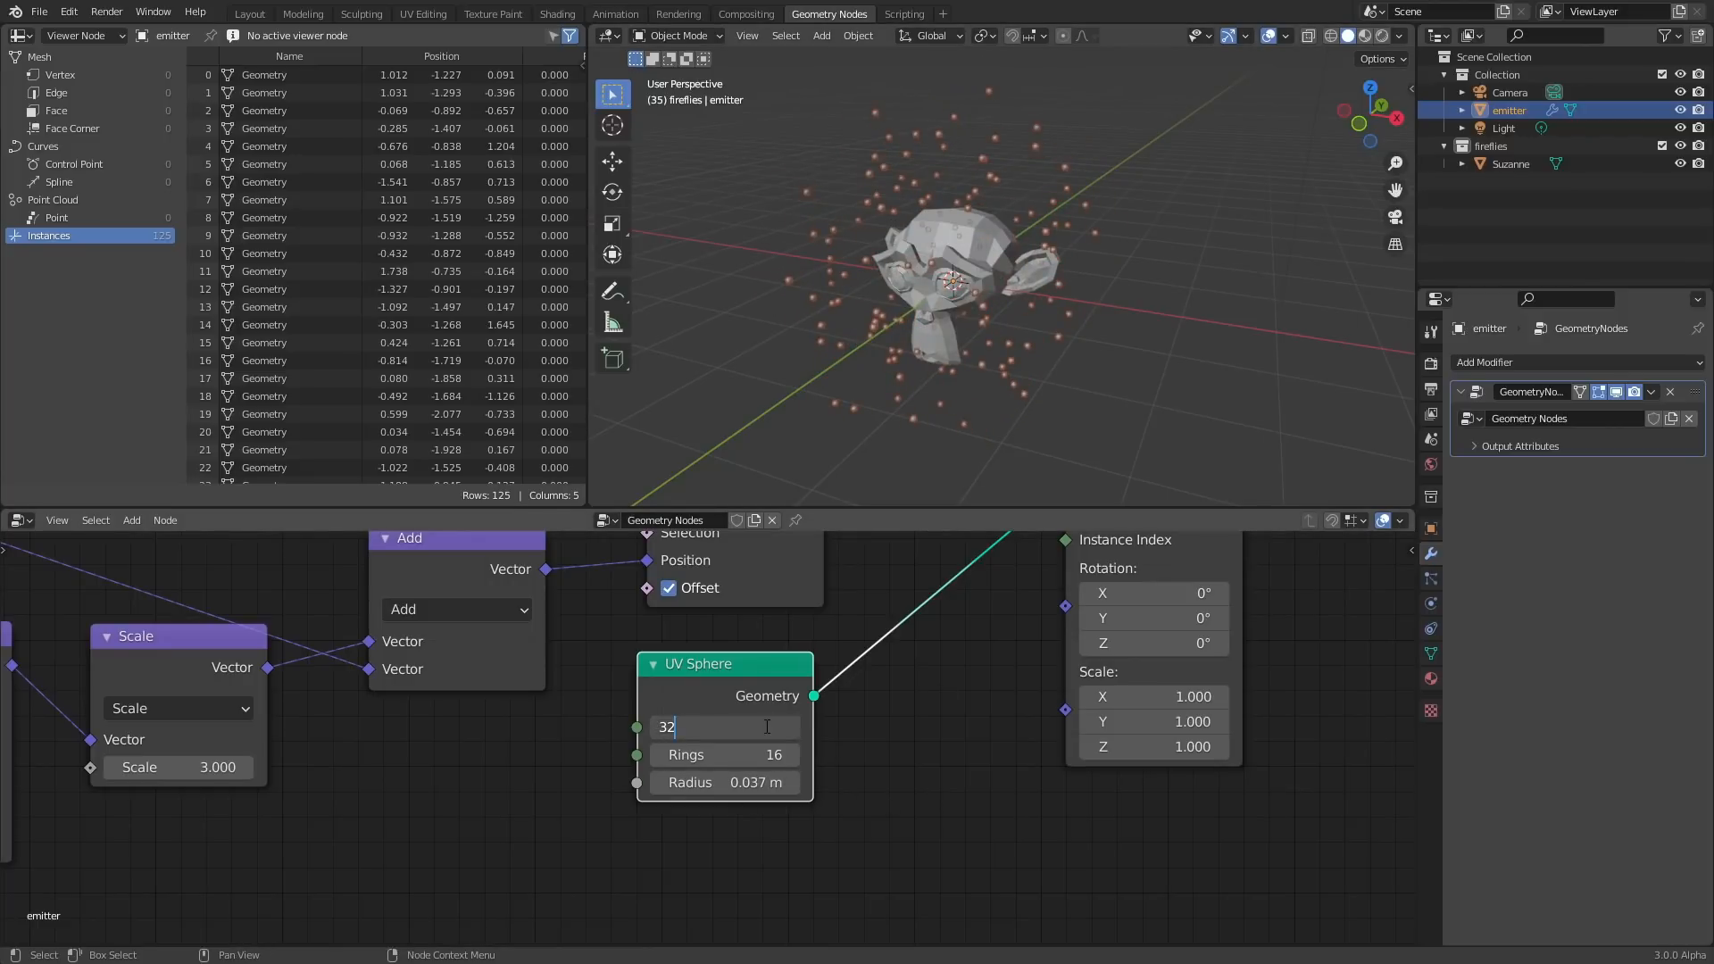
key("Tab")
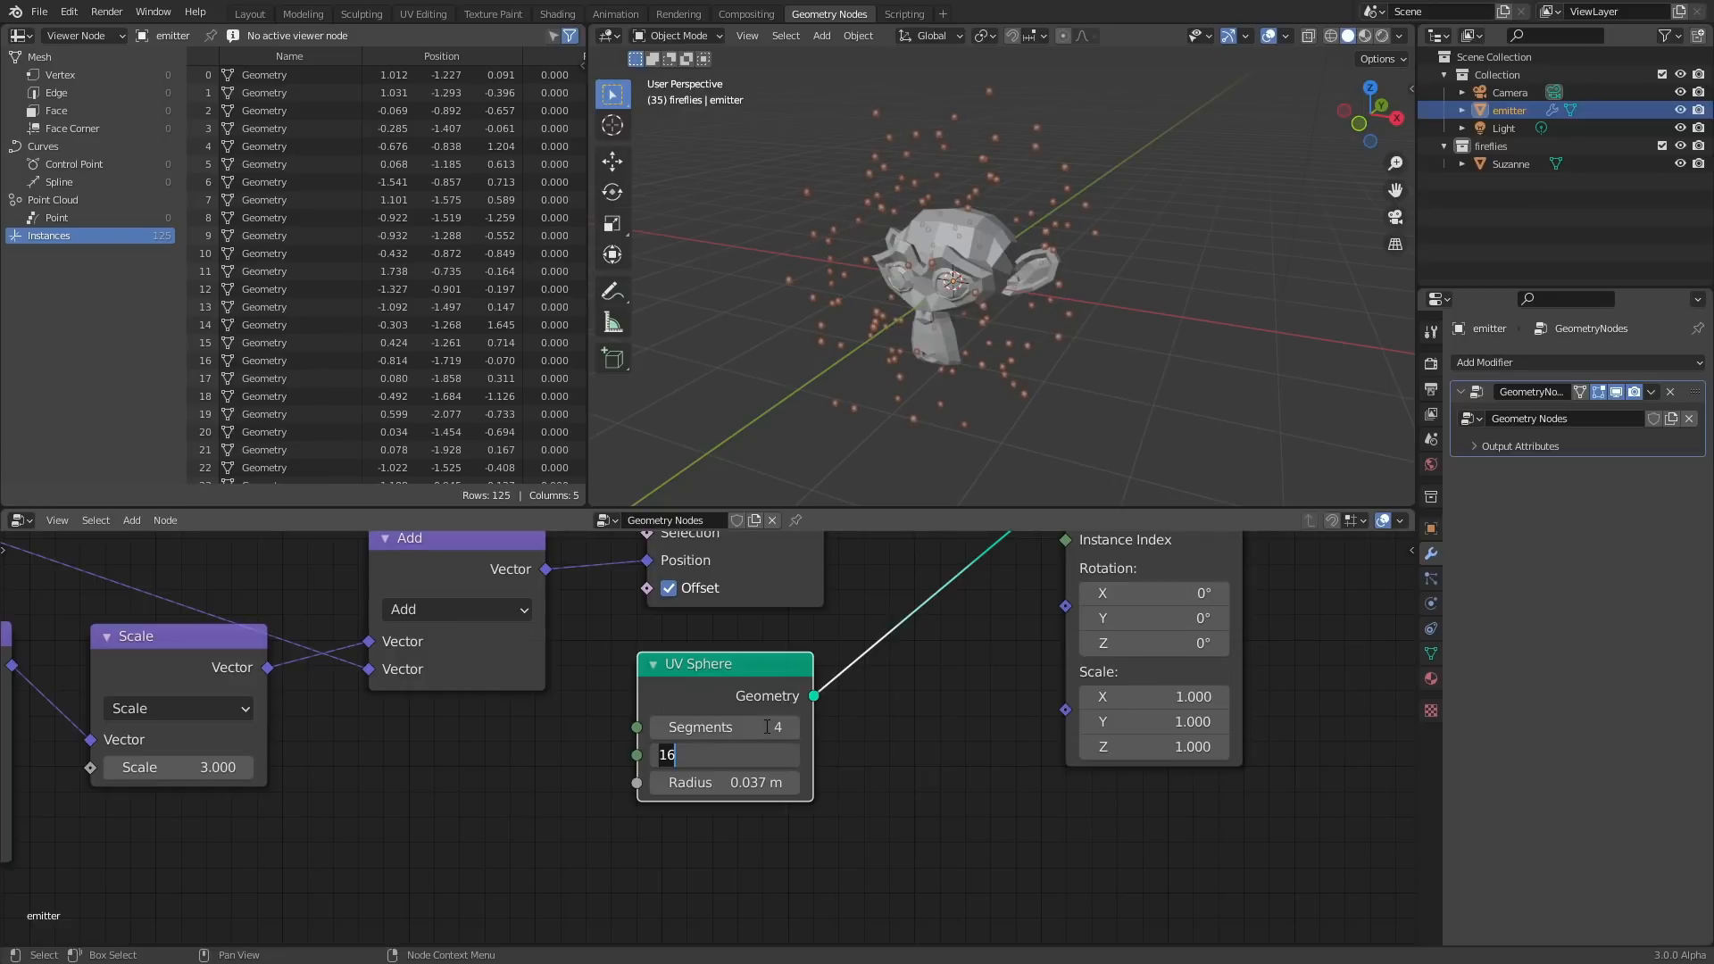
key("Return")
left_click(767, 726)
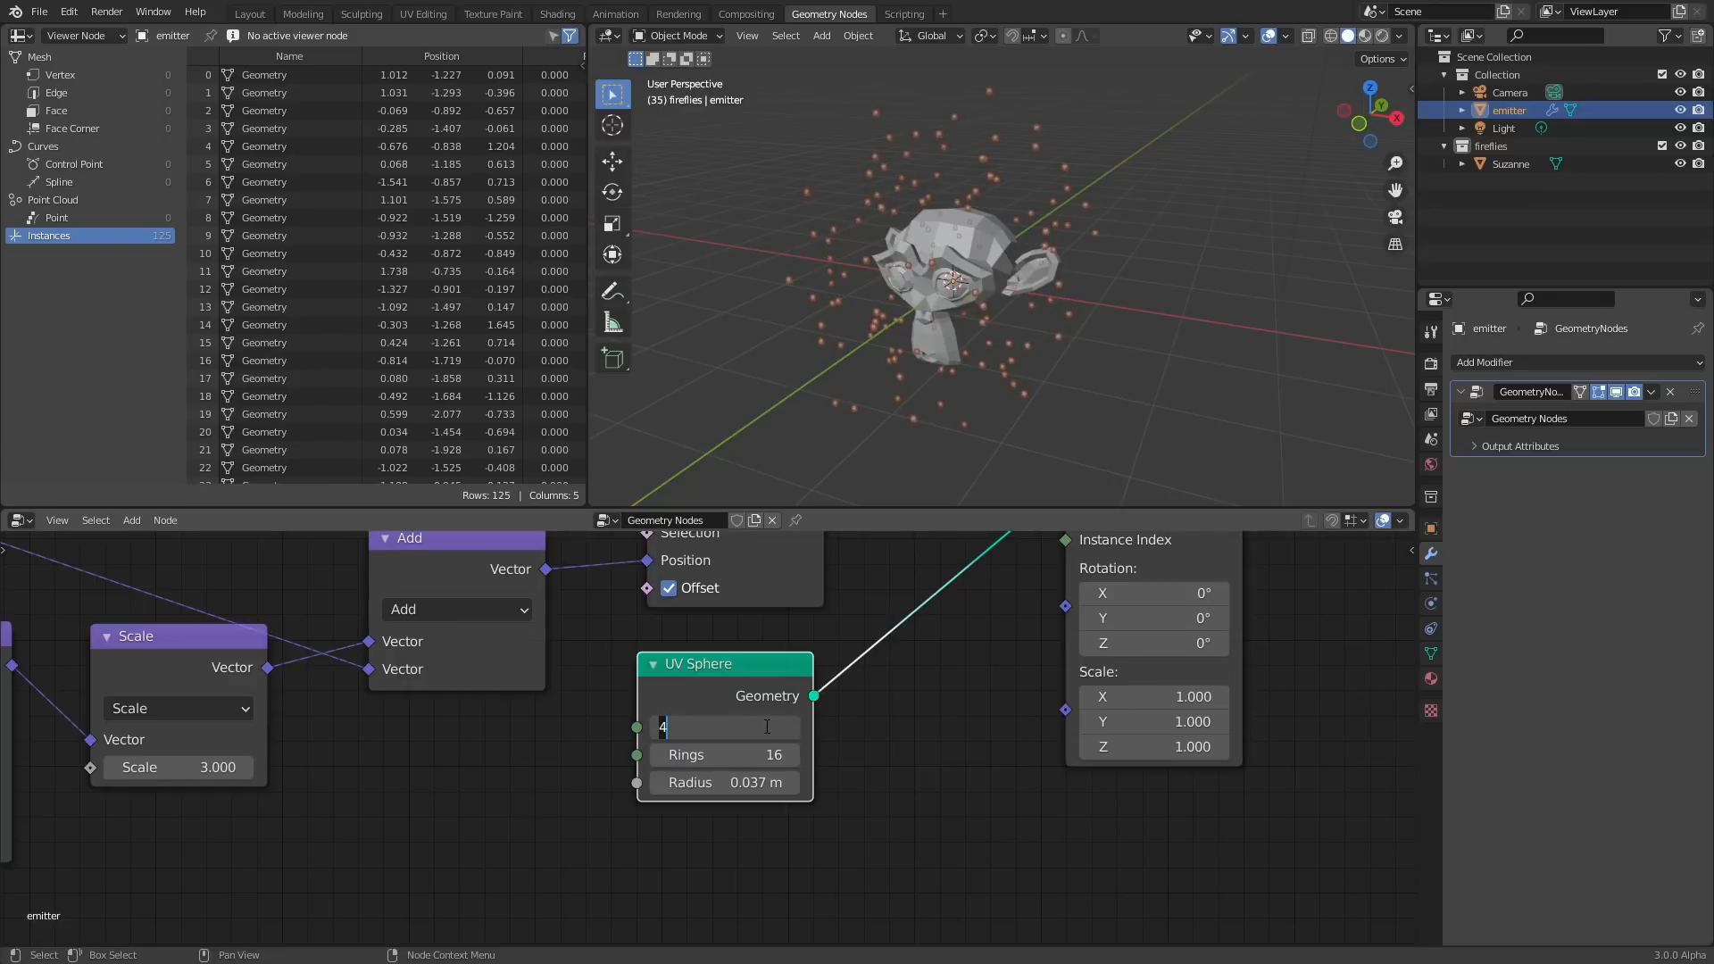
type("6")
key("Return")
left_click(764, 755)
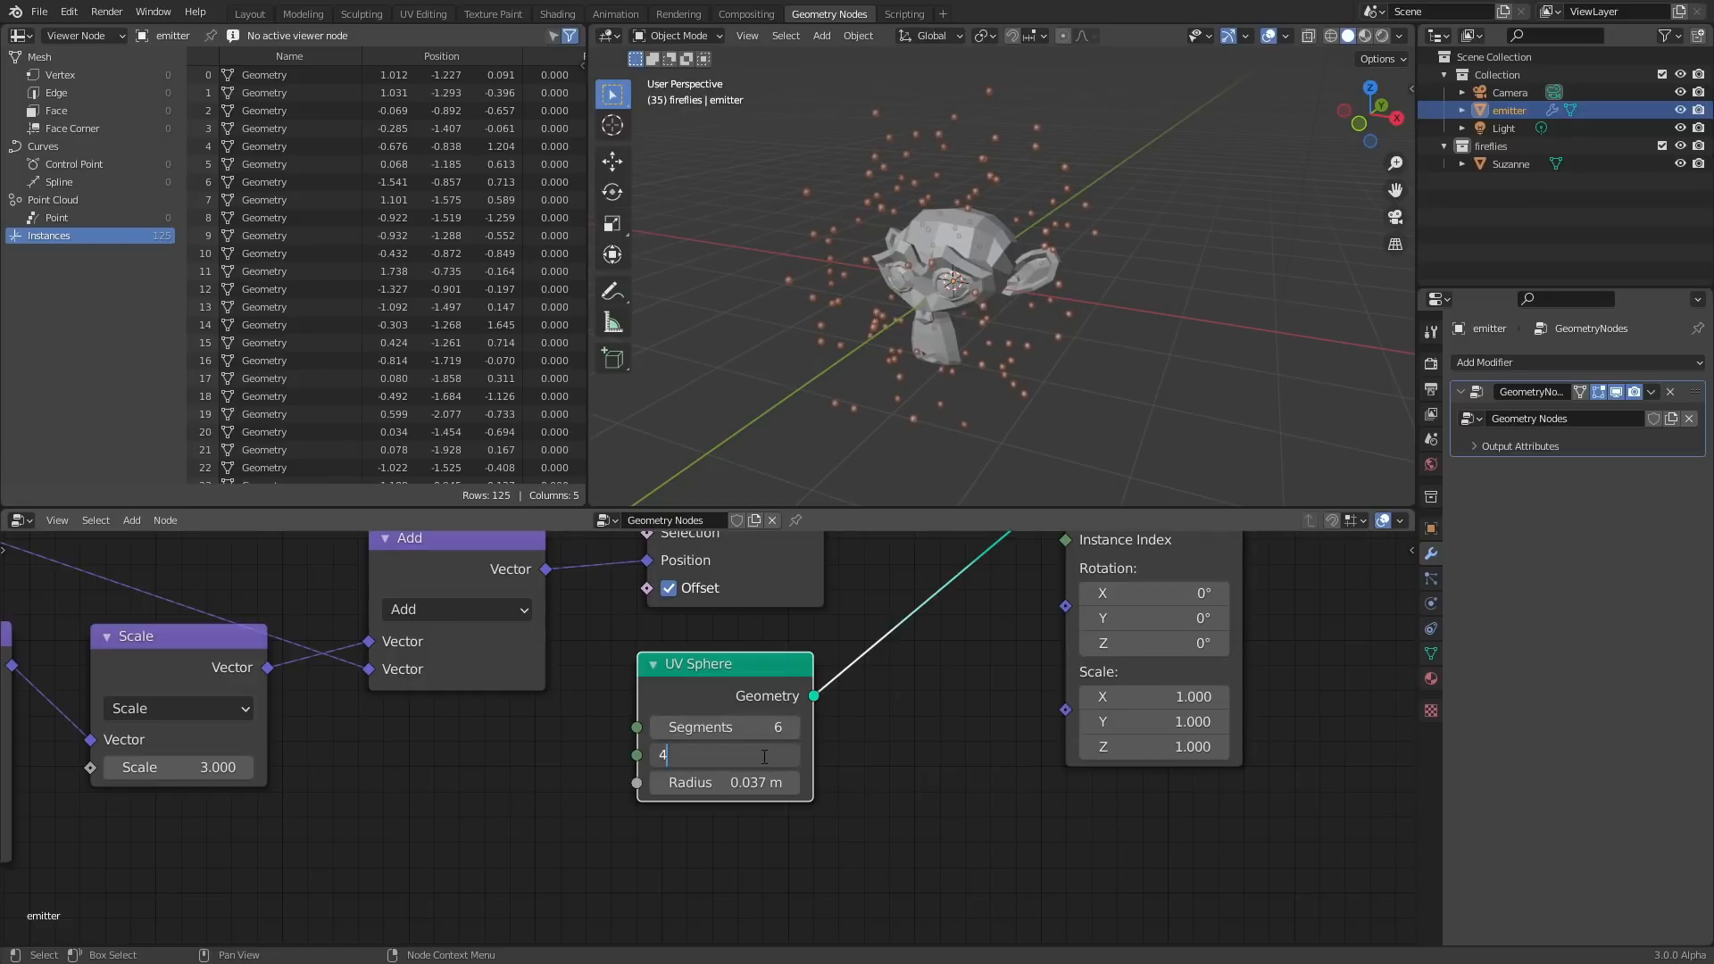
key("Return")
scroll(1138, 222, "up", 5)
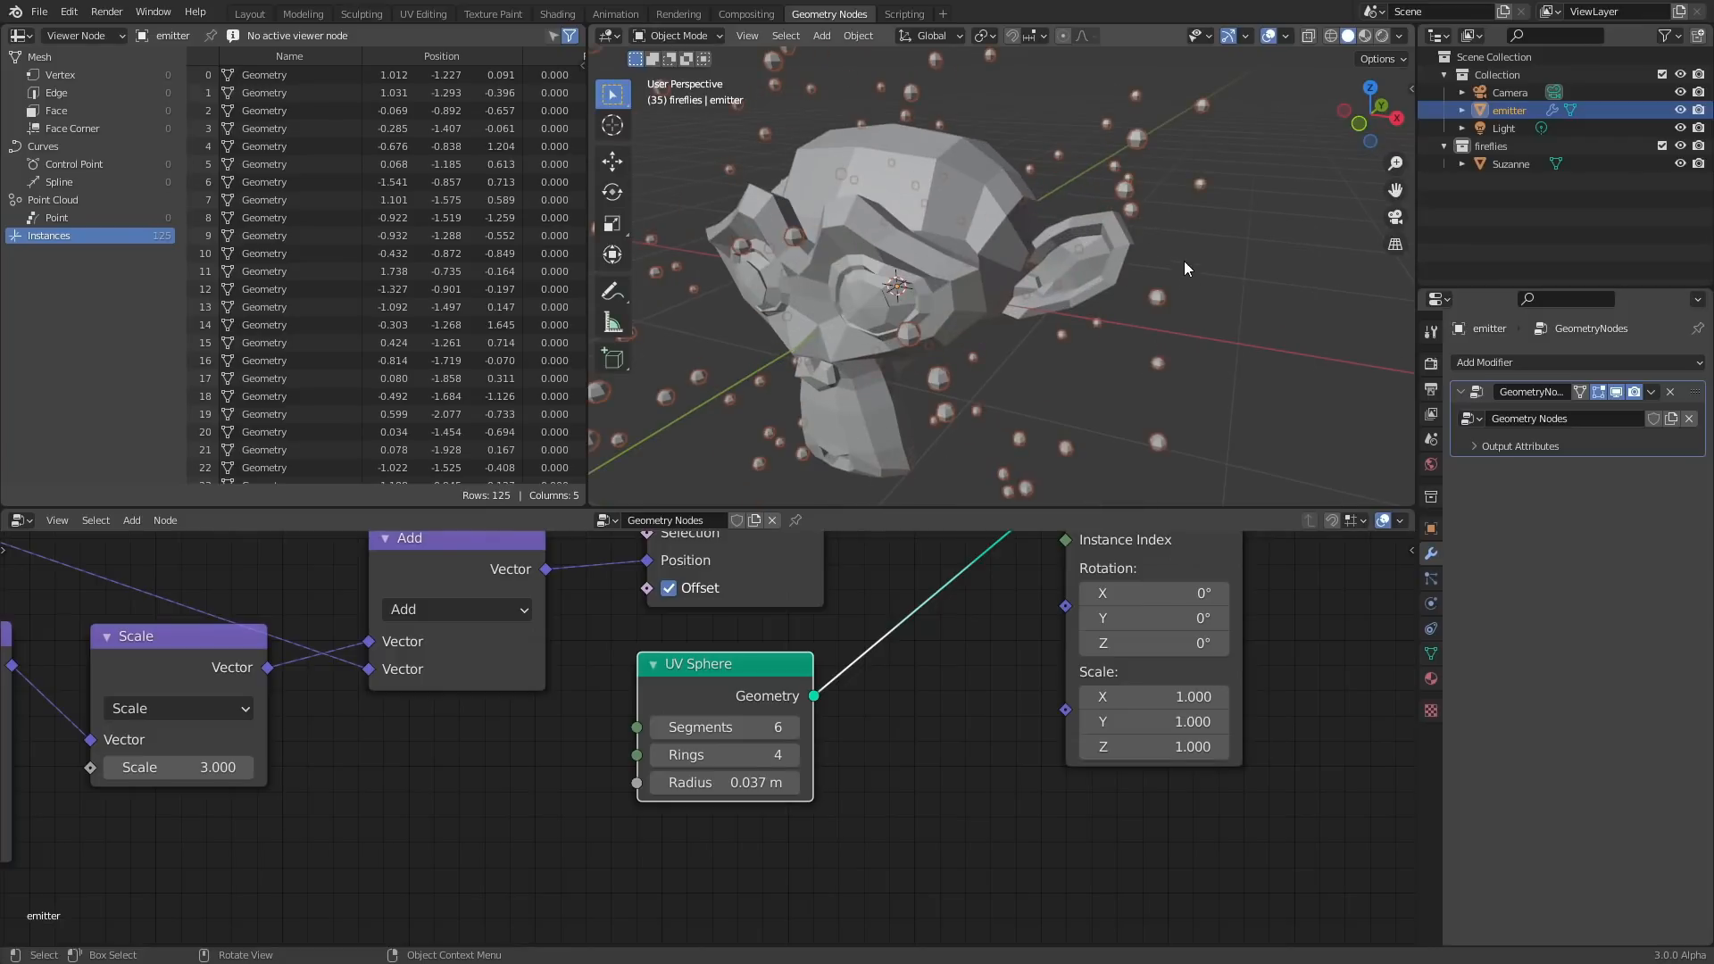
Insert a Set Shade Smooth node between UV Sphere and Instance on Points, with Shade Smooth enabled.
middle_click_drag(902, 694, 685, 772)
key("shift+a")
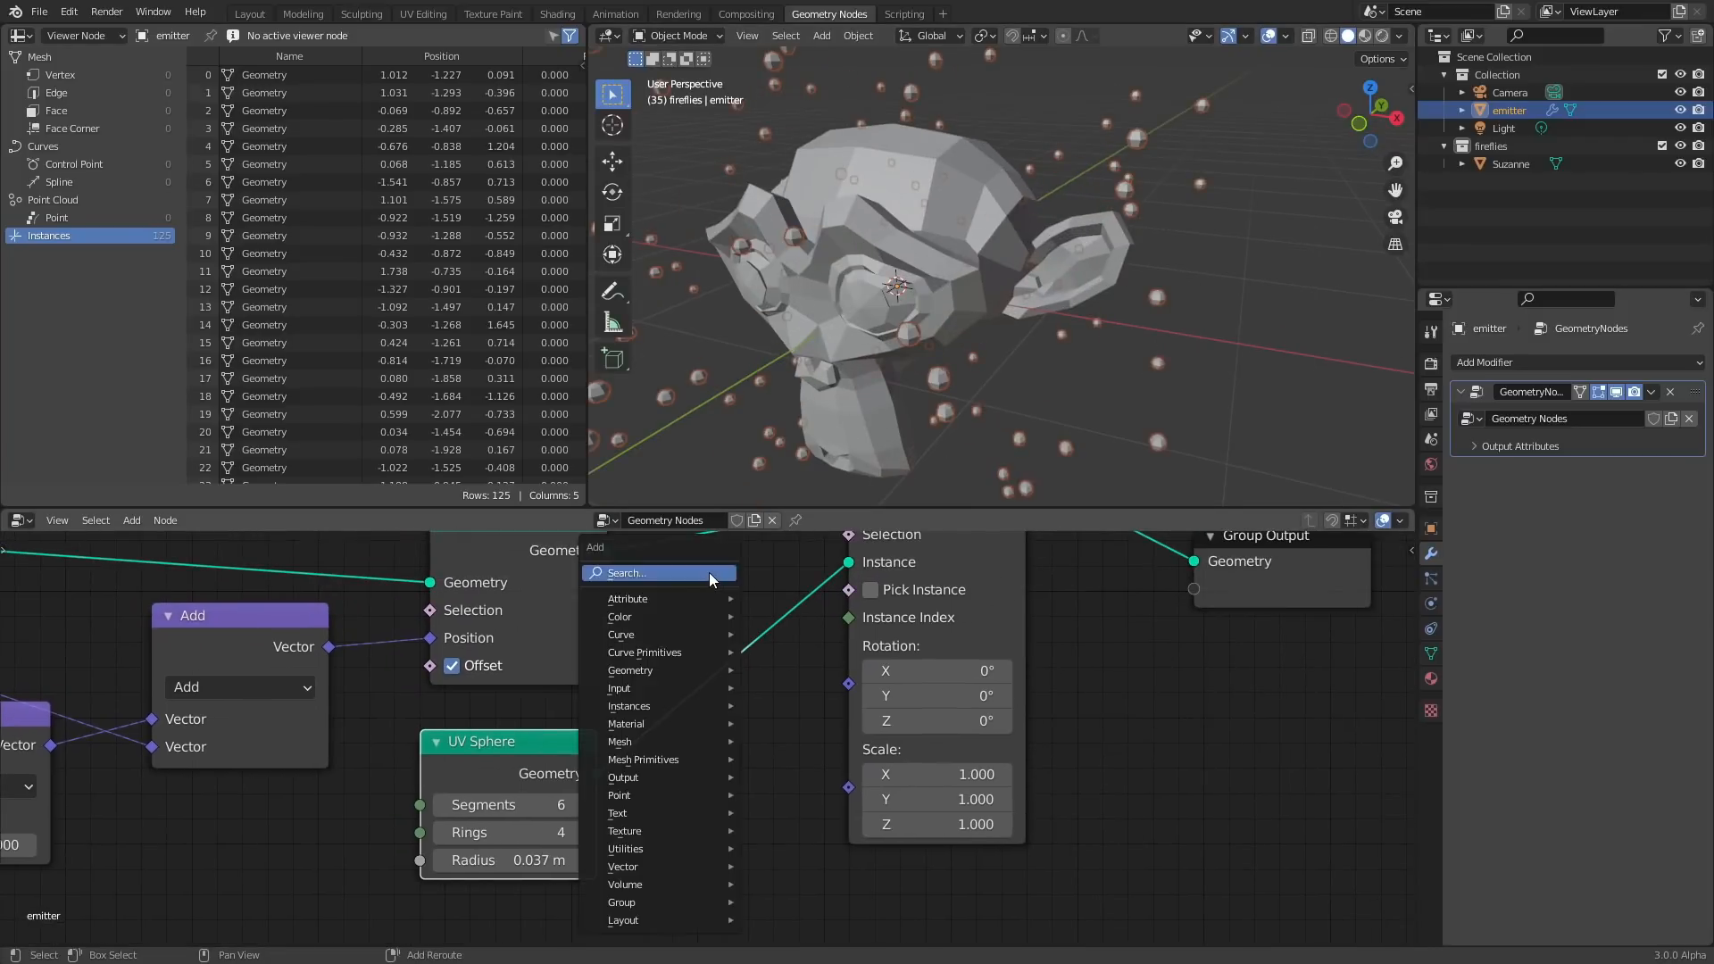
left_click(708, 571)
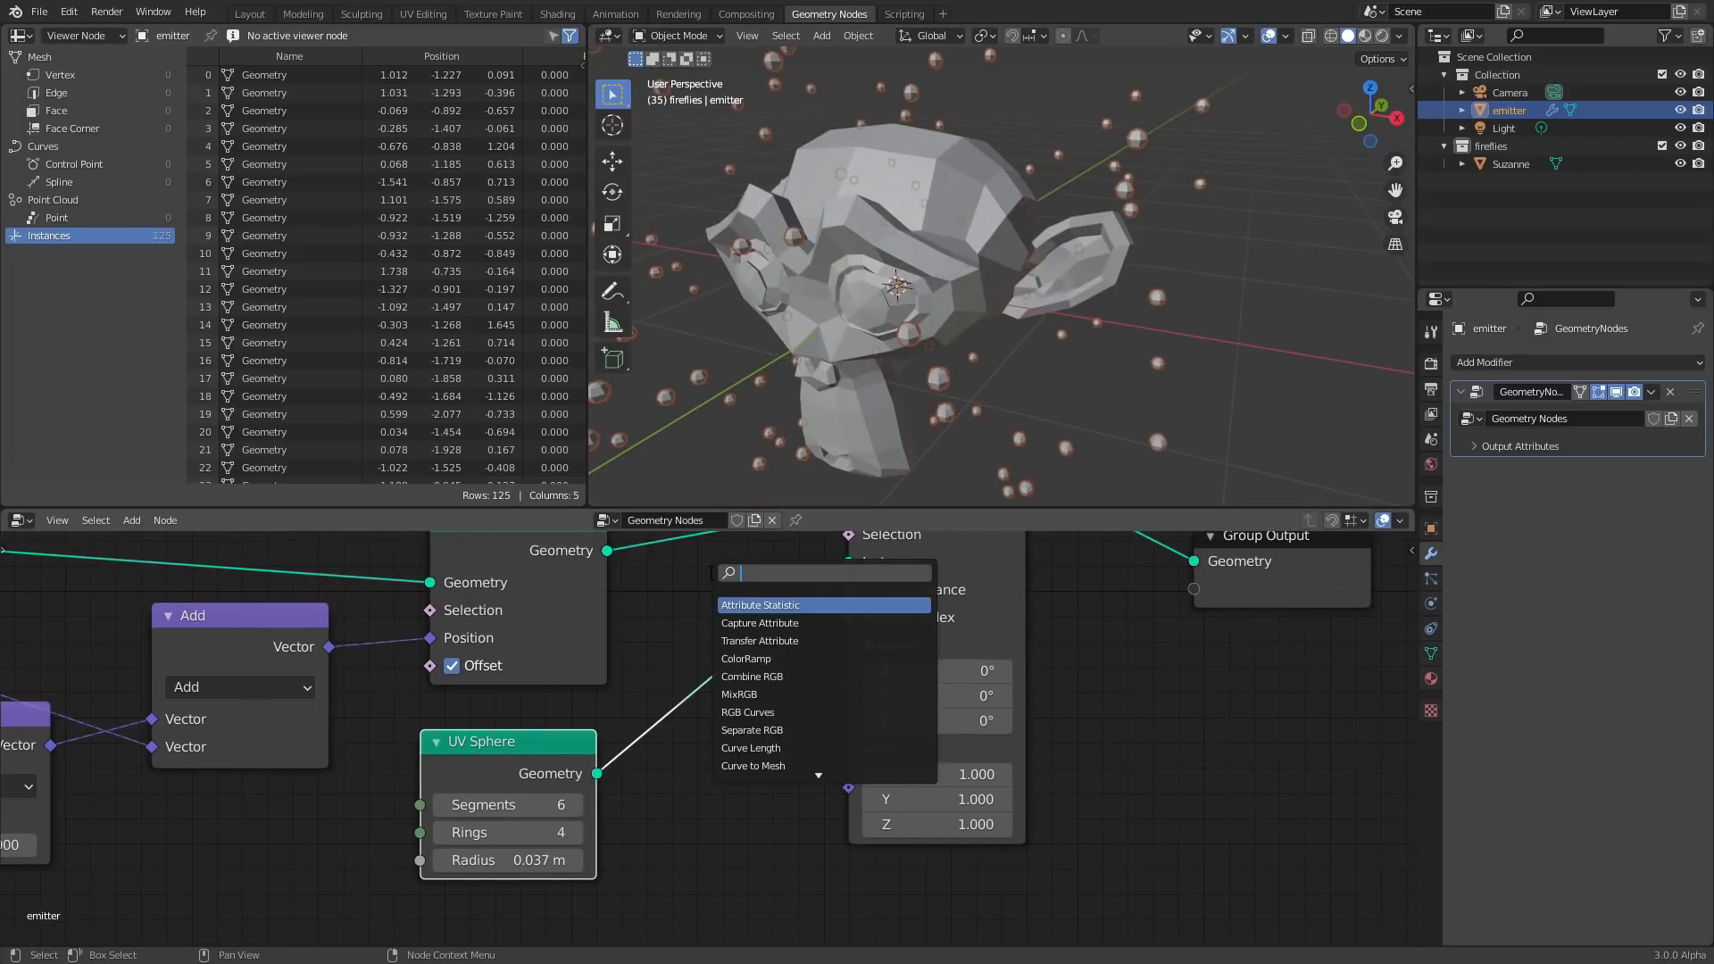
type("set sh")
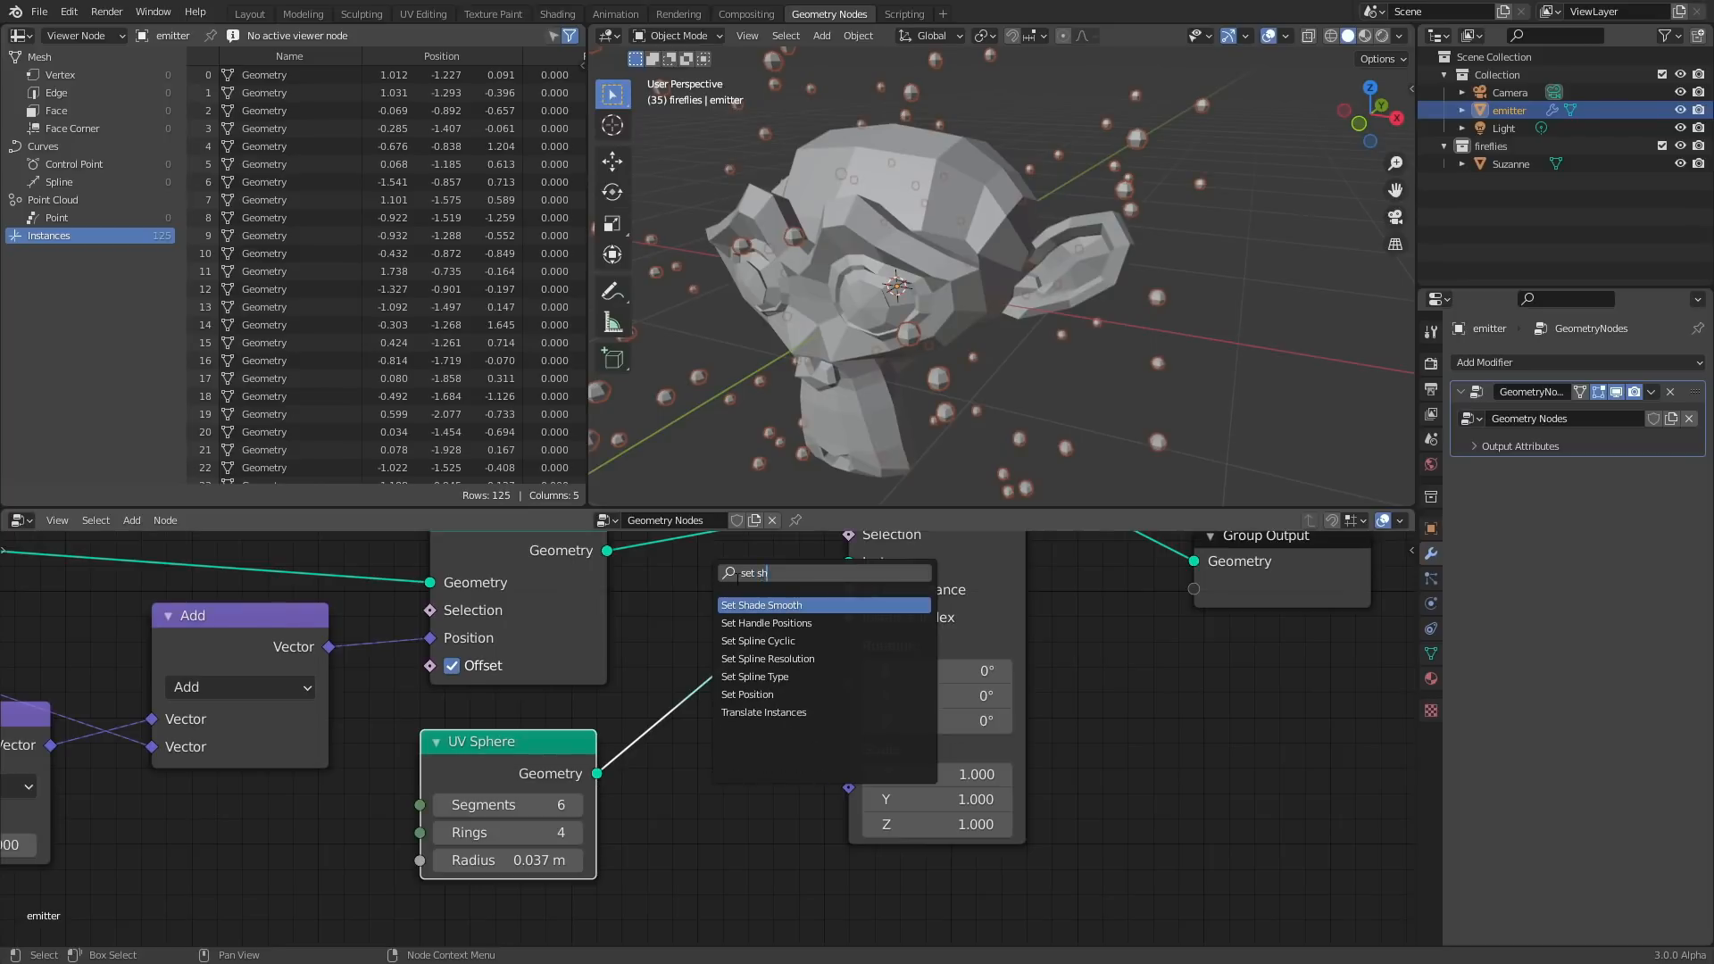
key("Return")
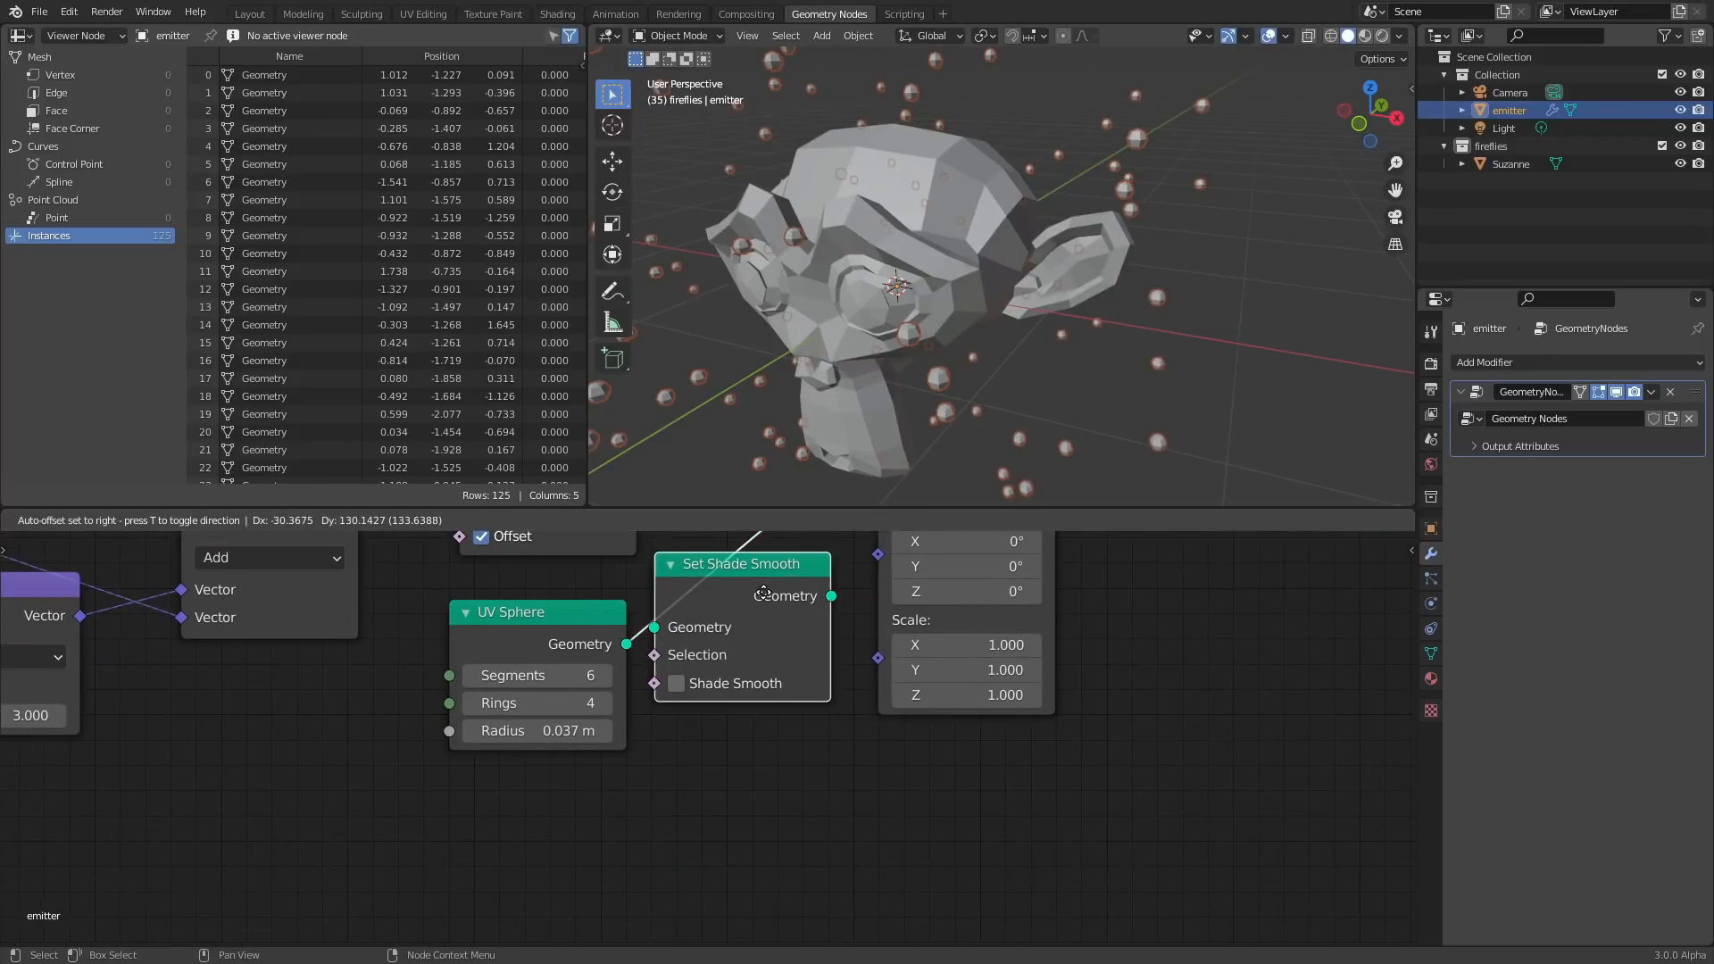
left_click(763, 592)
left_click(749, 684)
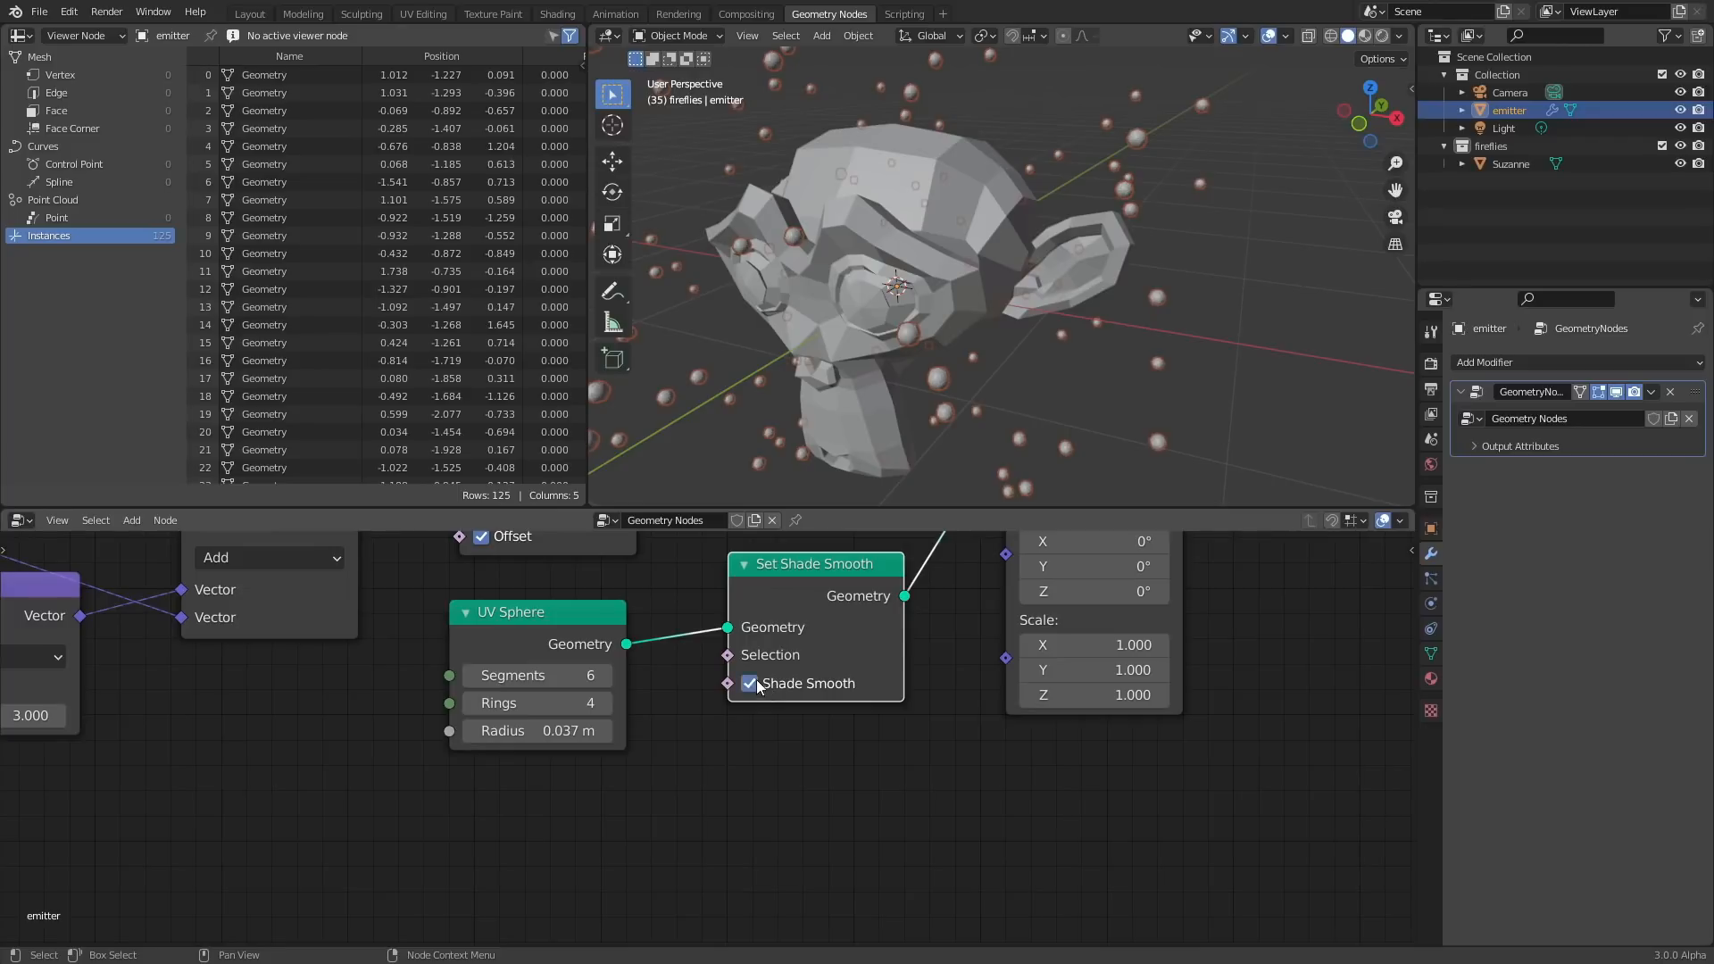
Play the animation briefly, and move the Instance on Points and Group Output nodes farther away from Set Shade Smooth.
scroll(1018, 254, "down", 4)
key("space")
middle_click_drag(1147, 636, 831, 783)
key("space")
left_click_drag(1120, 714, 741, 554)
key("g")
left_click(989, 602)
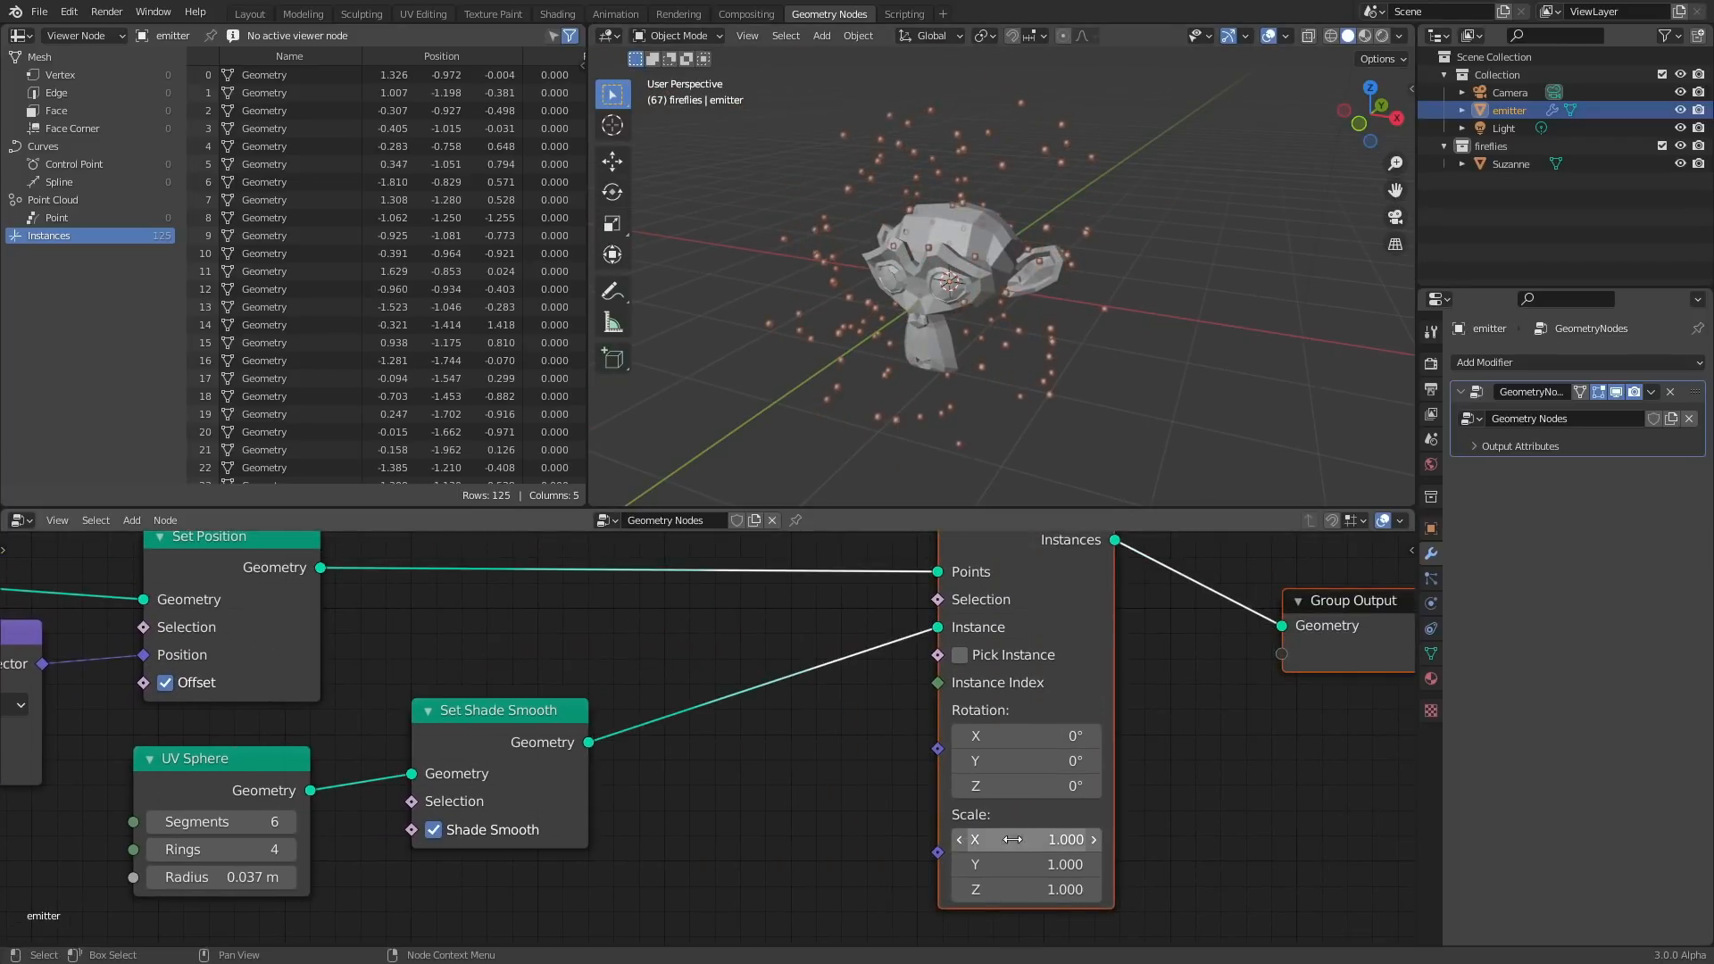
Try a Random Value node as the Scale input of Instance on Points, and delete the Random Value node.
middle_click_drag(774, 641, 762, 600)
key("shift+a")
left_click(724, 582)
type("ra")
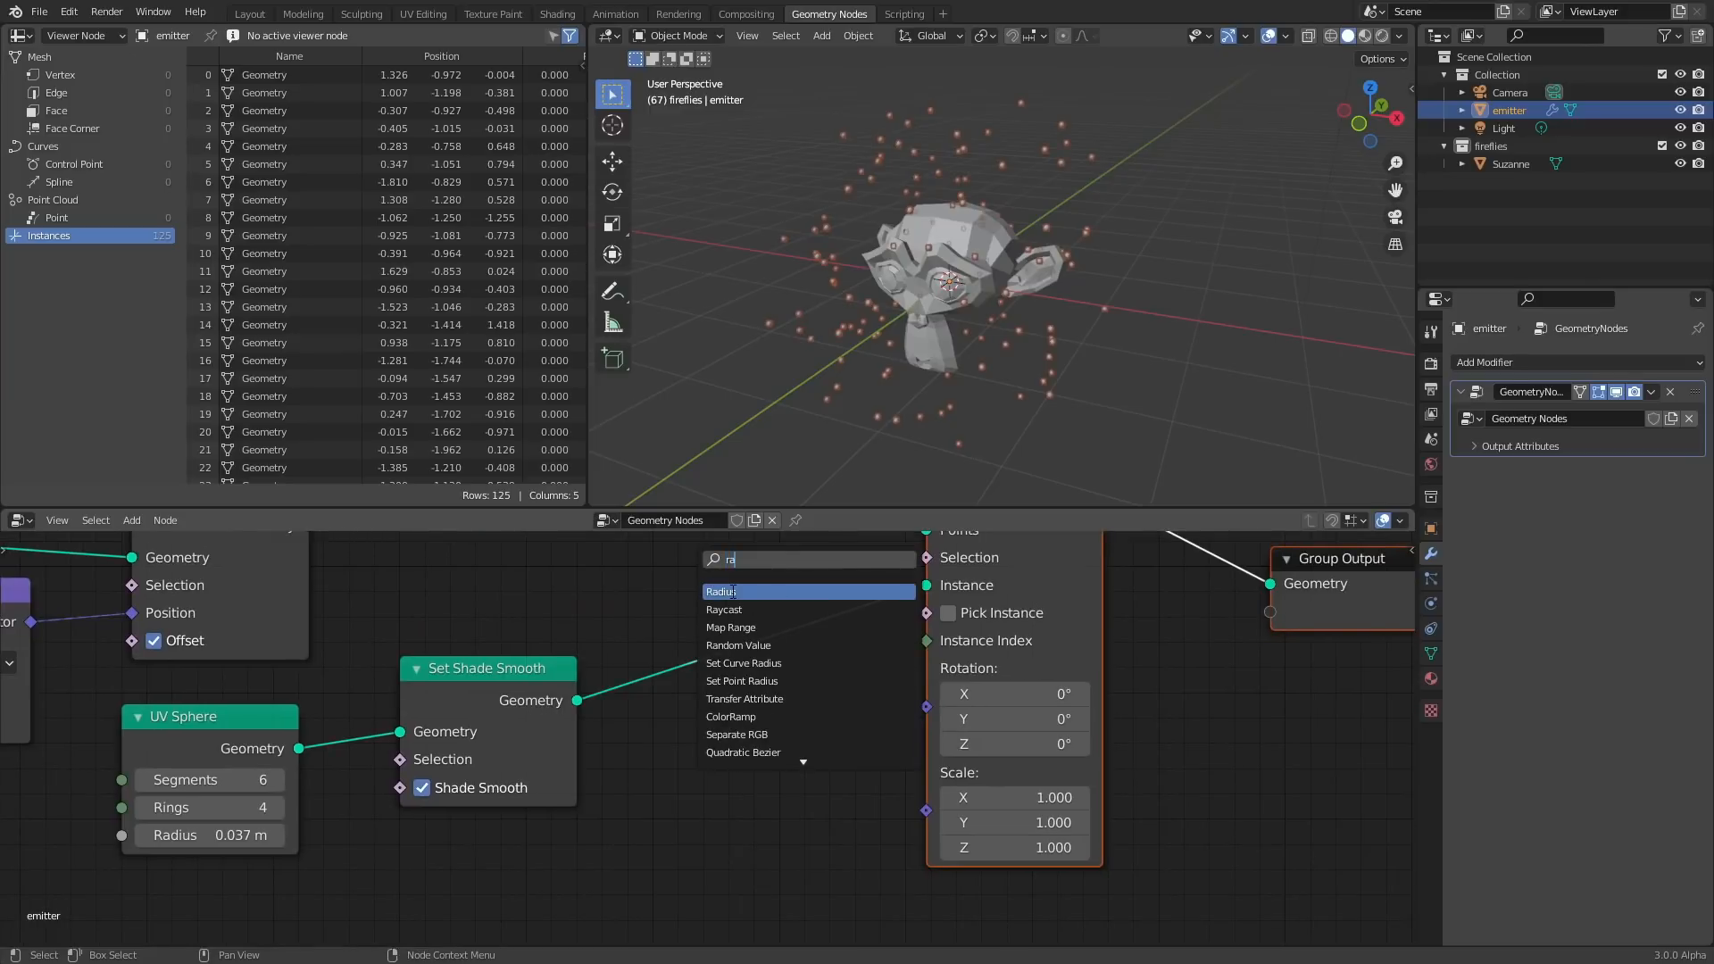
type("nd")
left_click(733, 595)
left_click(780, 832)
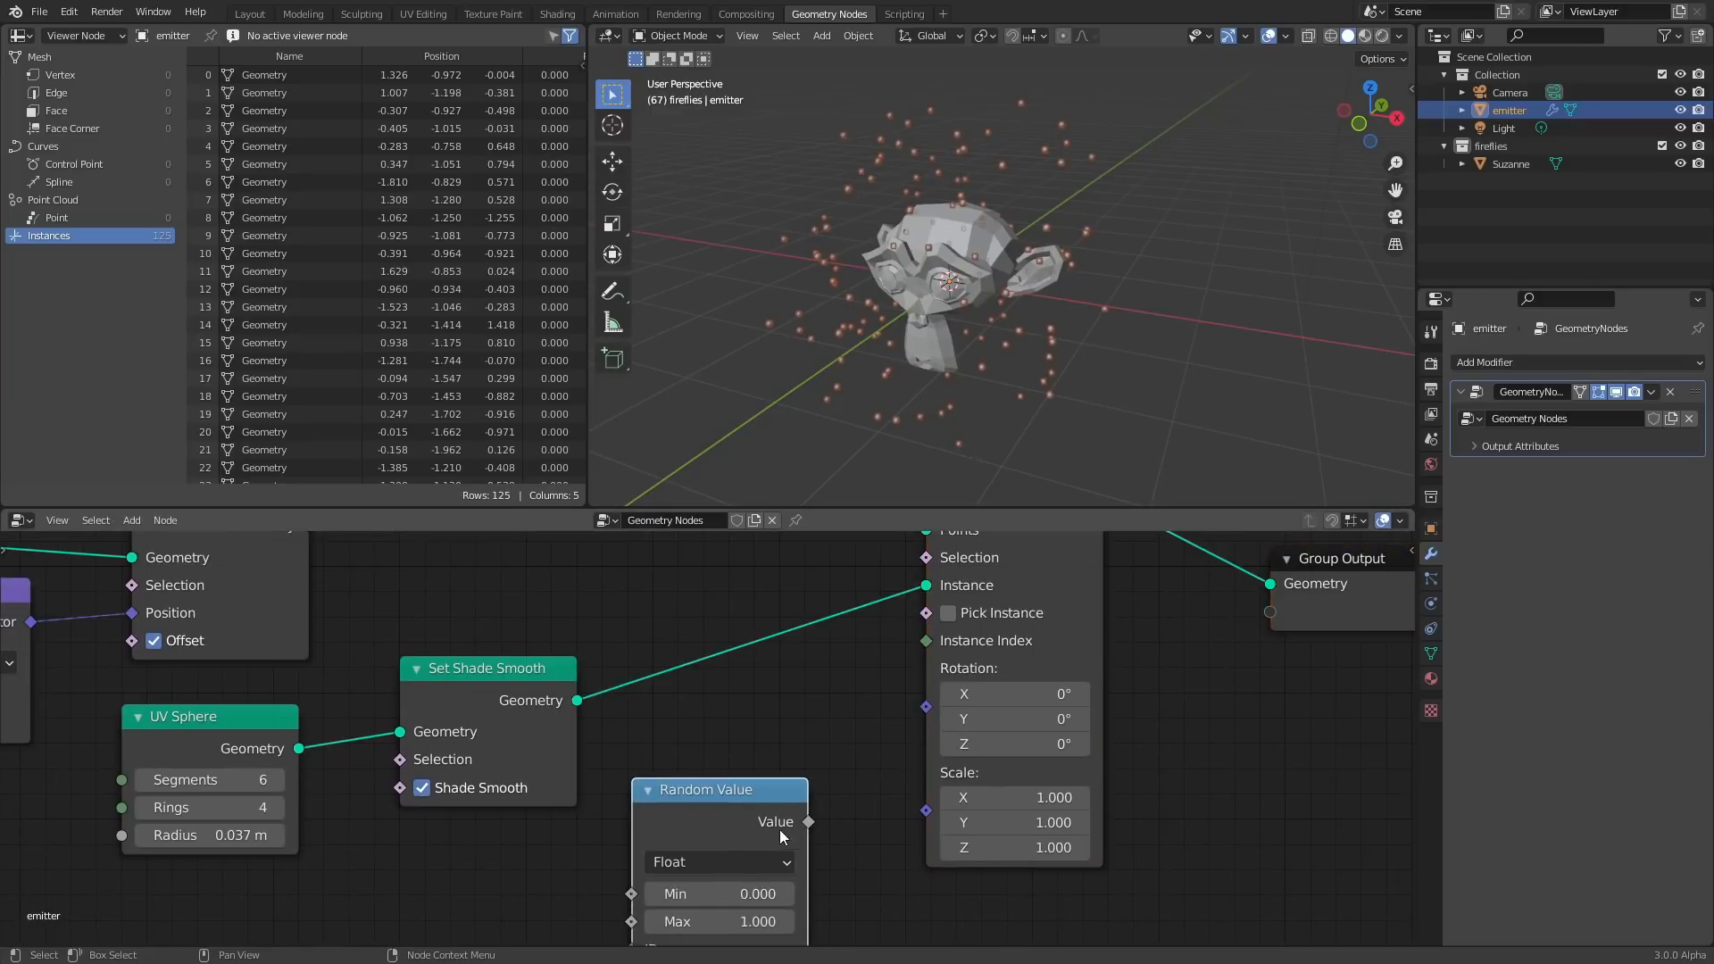
left_click_drag(808, 821, 925, 810)
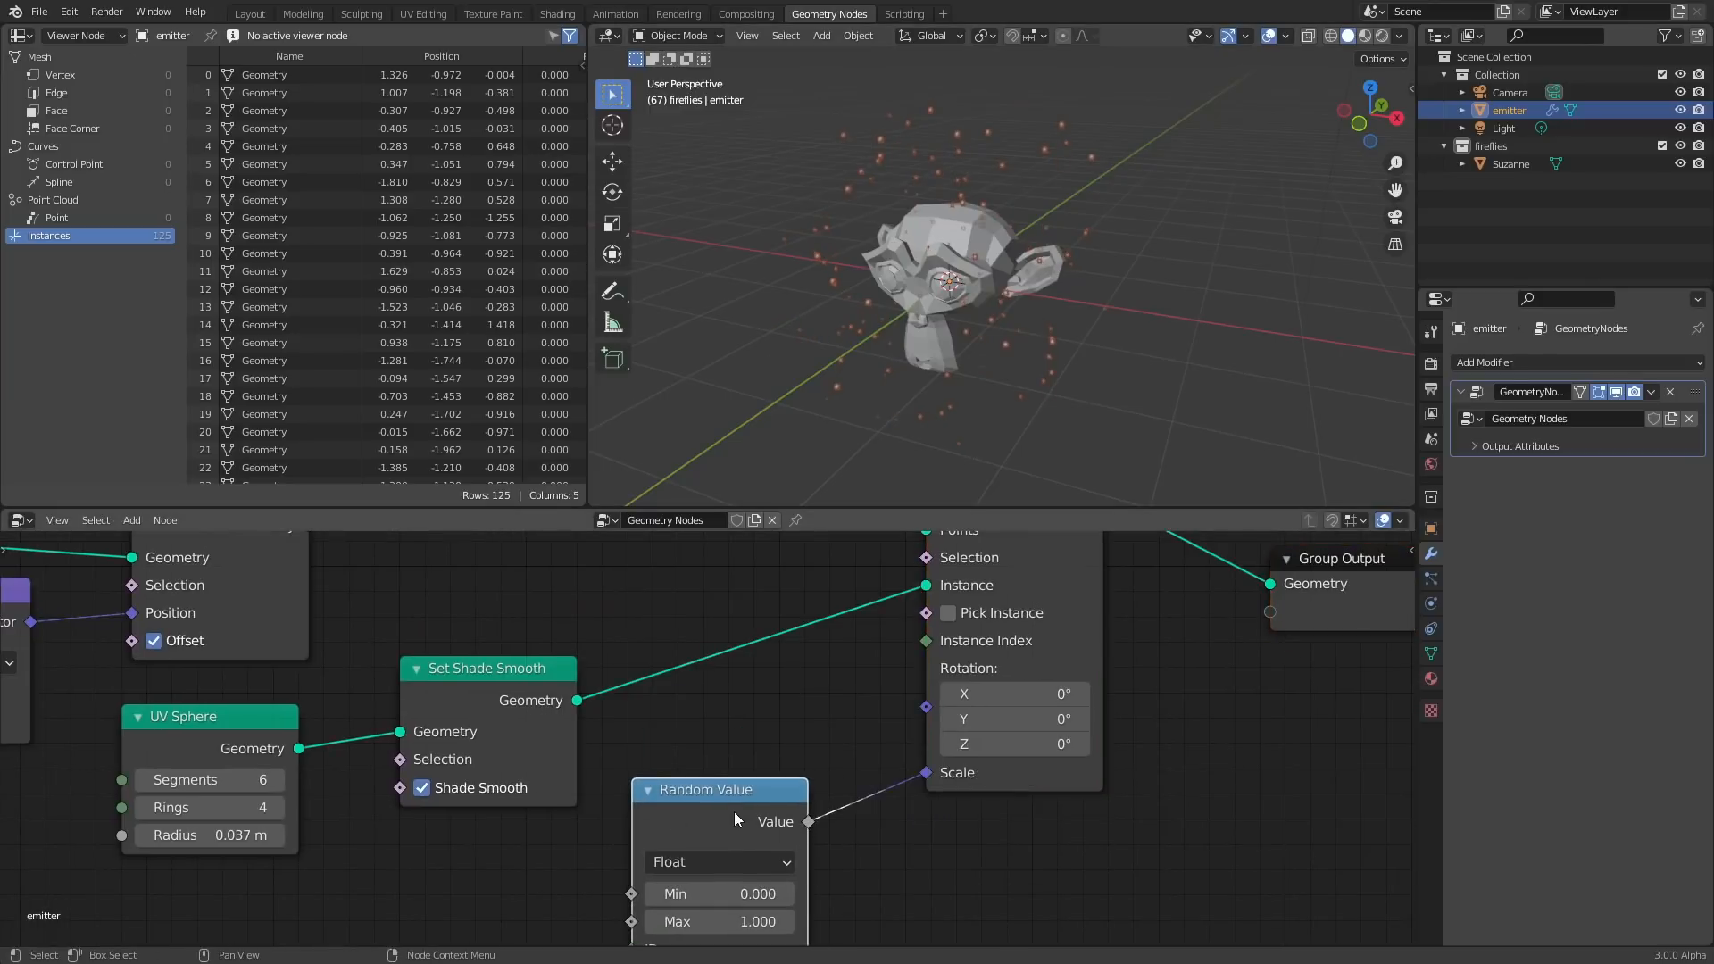
key("x")
Start playback and connect the Noise Texture's Fac output to the Scale input of Instance on Points.
middle_click_drag(703, 749, 849, 681)
scroll(849, 681, "down", 5)
middle_click_drag(342, 704, 607, 715)
scroll(607, 716, "down", 5)
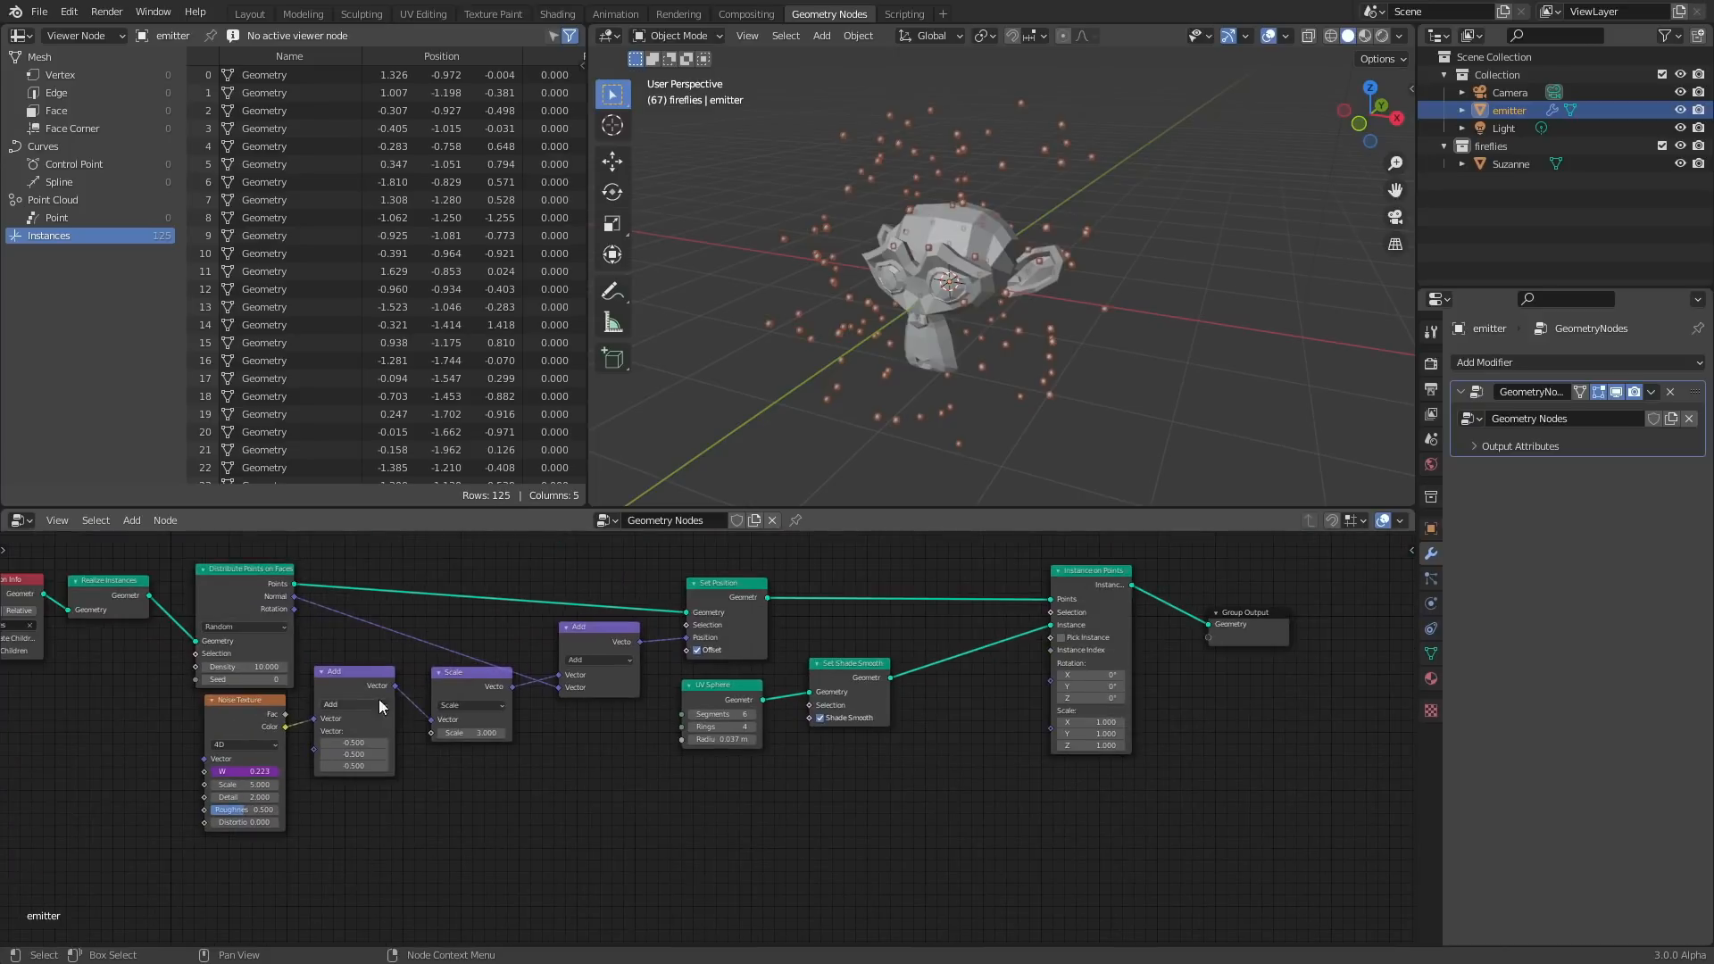
left_click_drag(285, 718, 375, 760)
left_click_drag(521, 748, 668, 821)
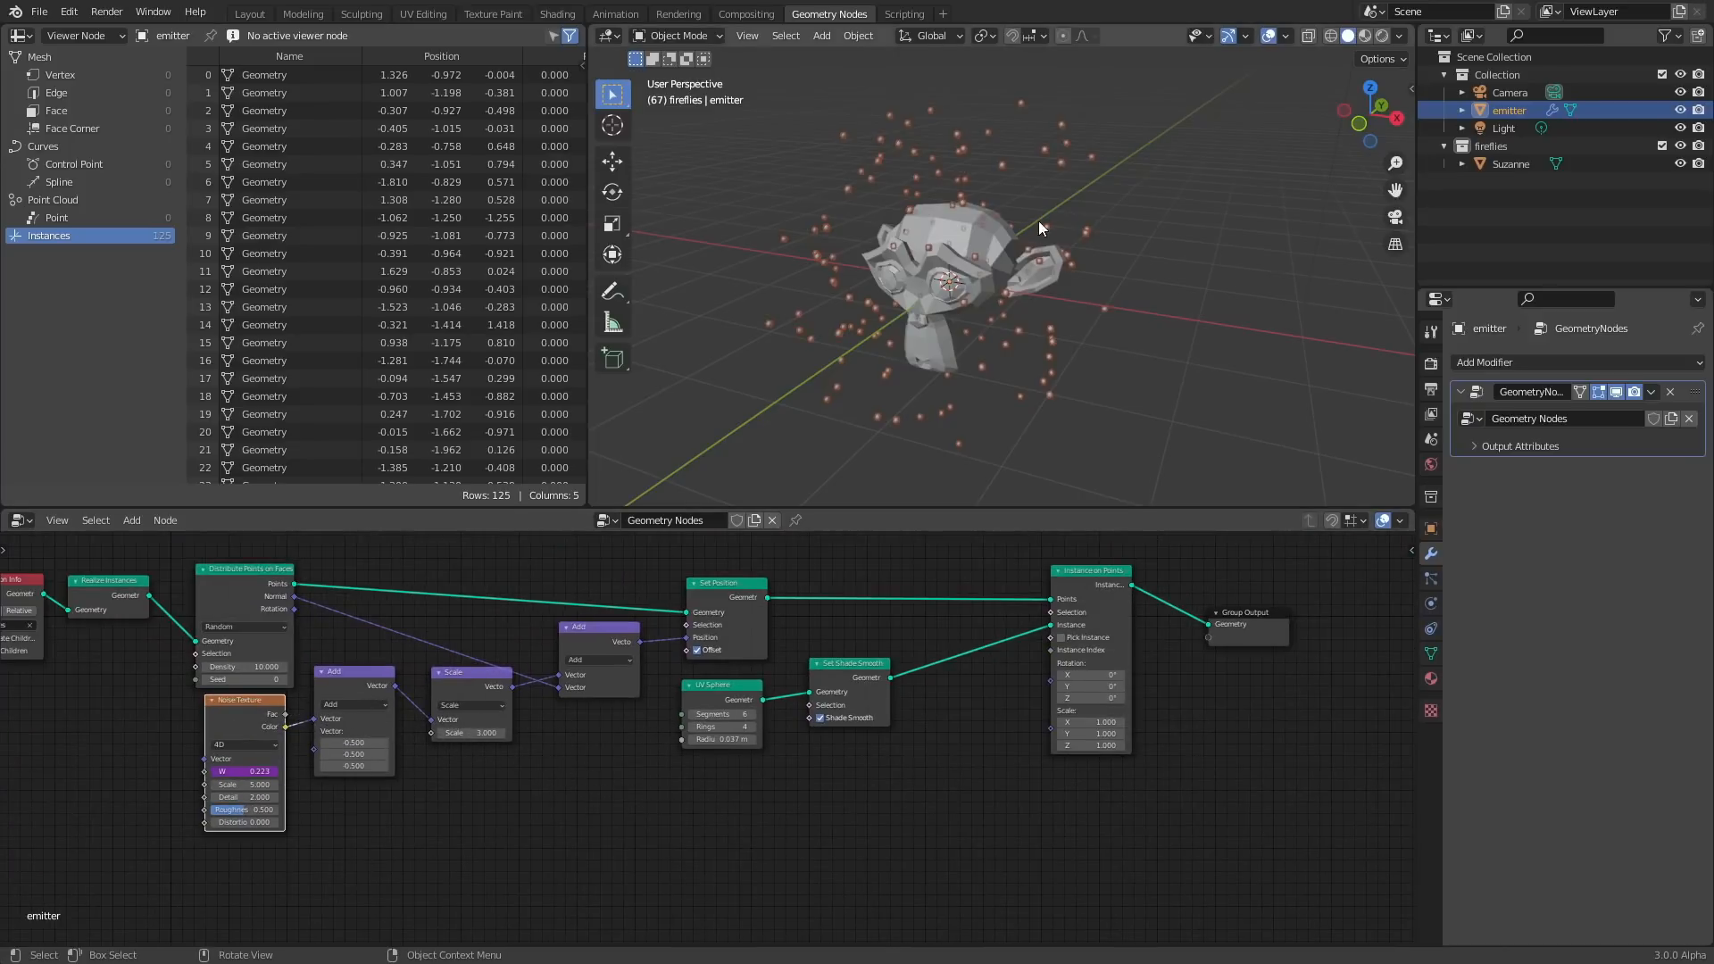
key("space")
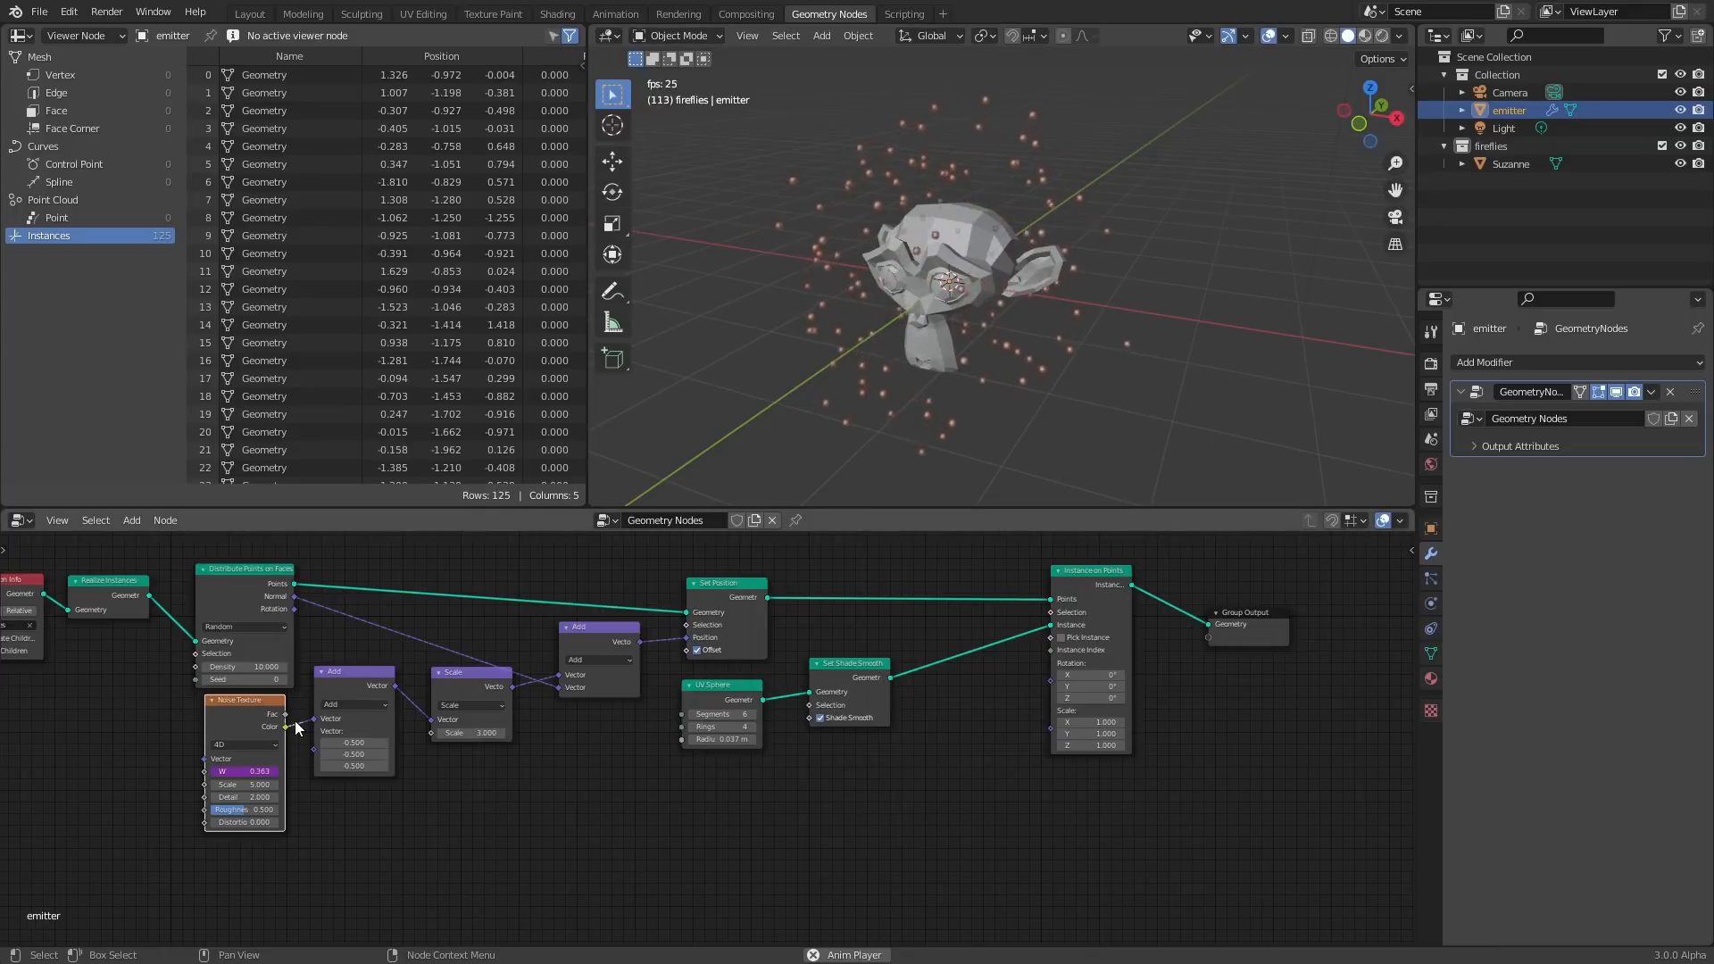
left_click_drag(285, 714, 1048, 725)
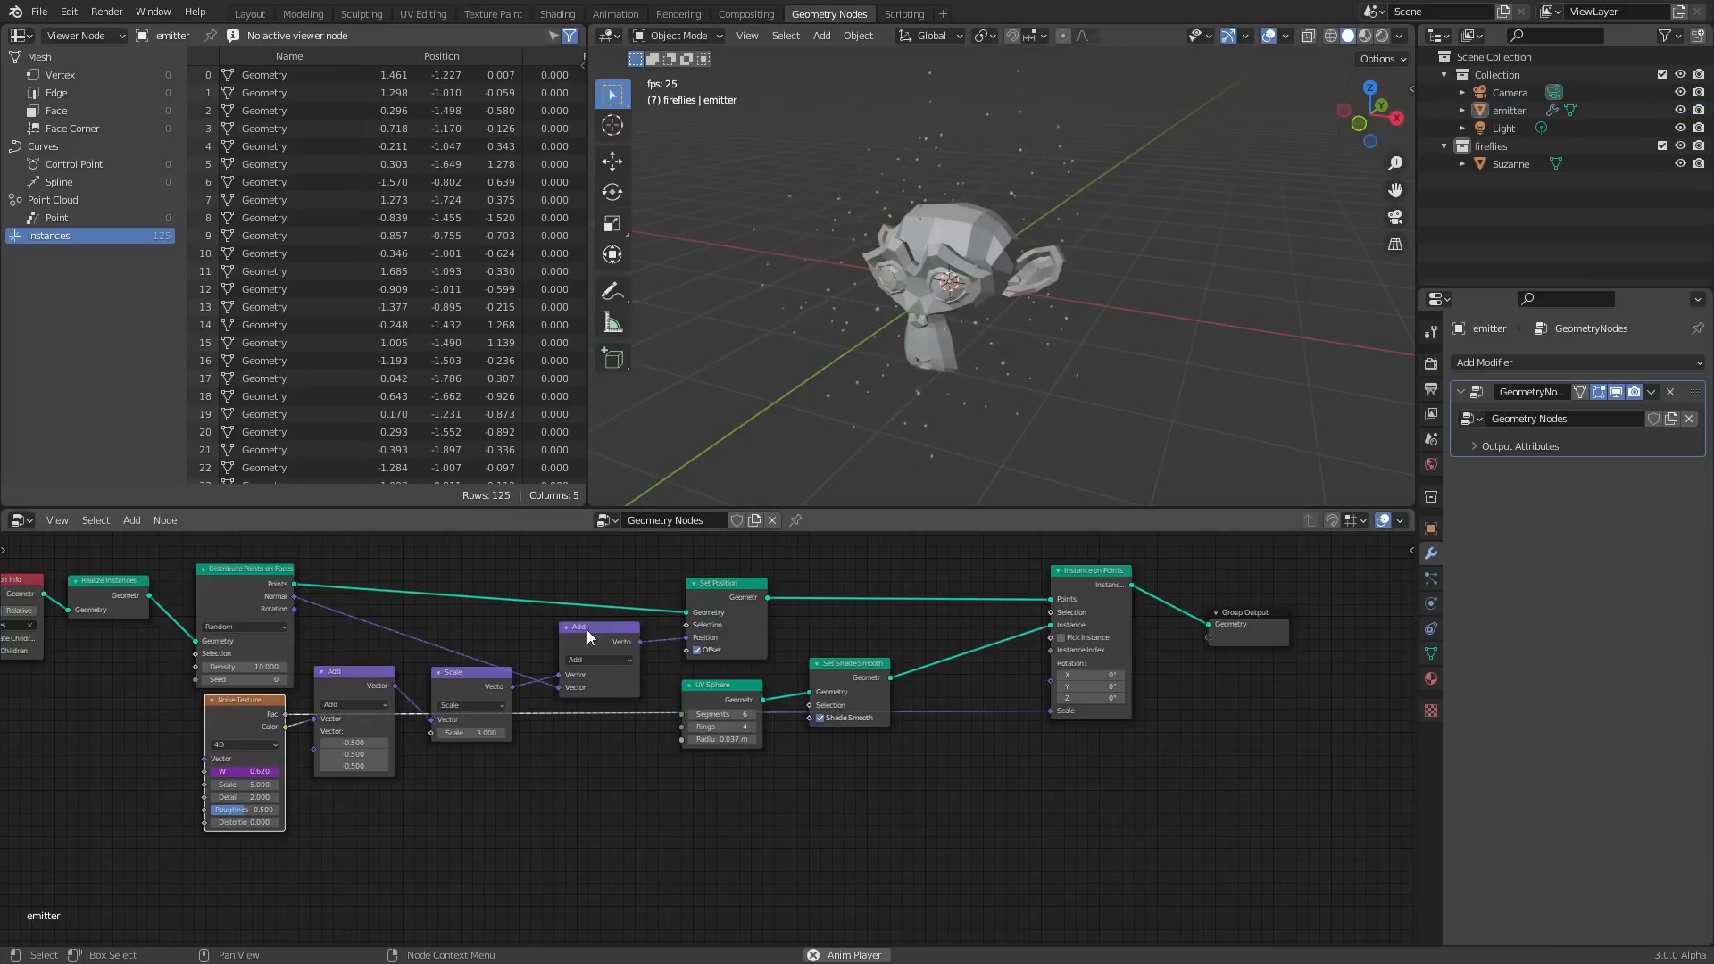
Set the Density of Distribute Points on Faces to 1.
middle_click_drag(523, 654, 875, 686)
scroll(646, 686, "up", 1)
scroll(646, 684, "up", 1)
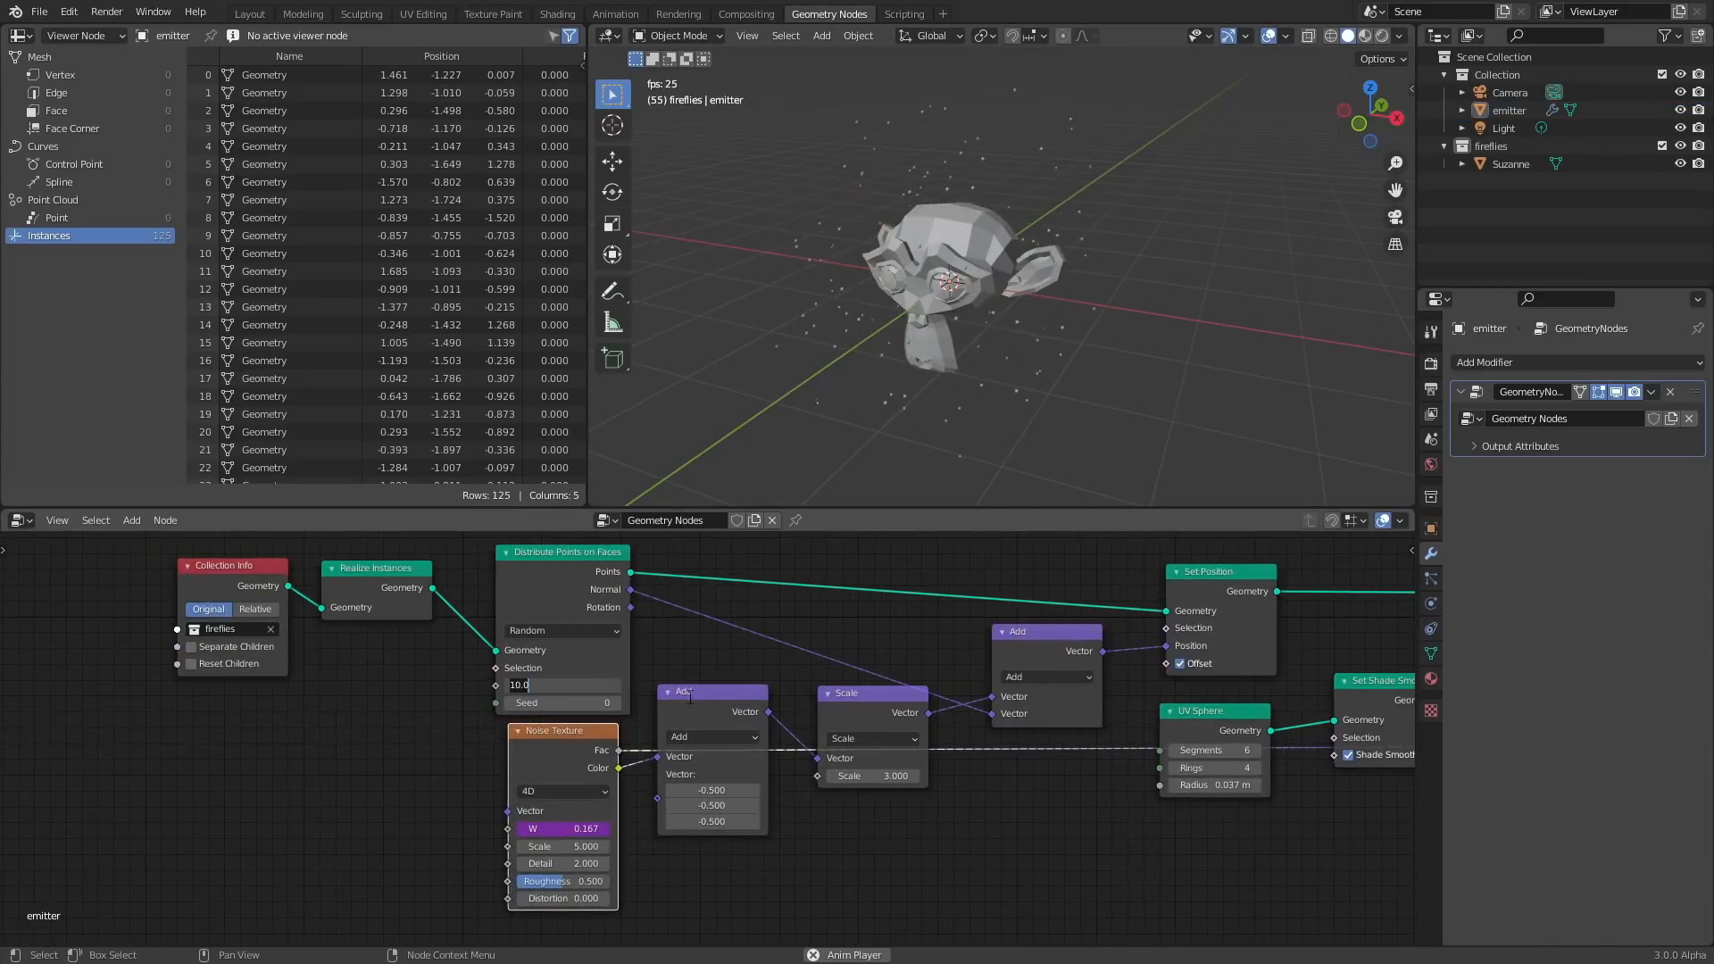
left_click_drag(594, 685, 650, 688)
left_click(576, 686)
type("1")
key("Return")
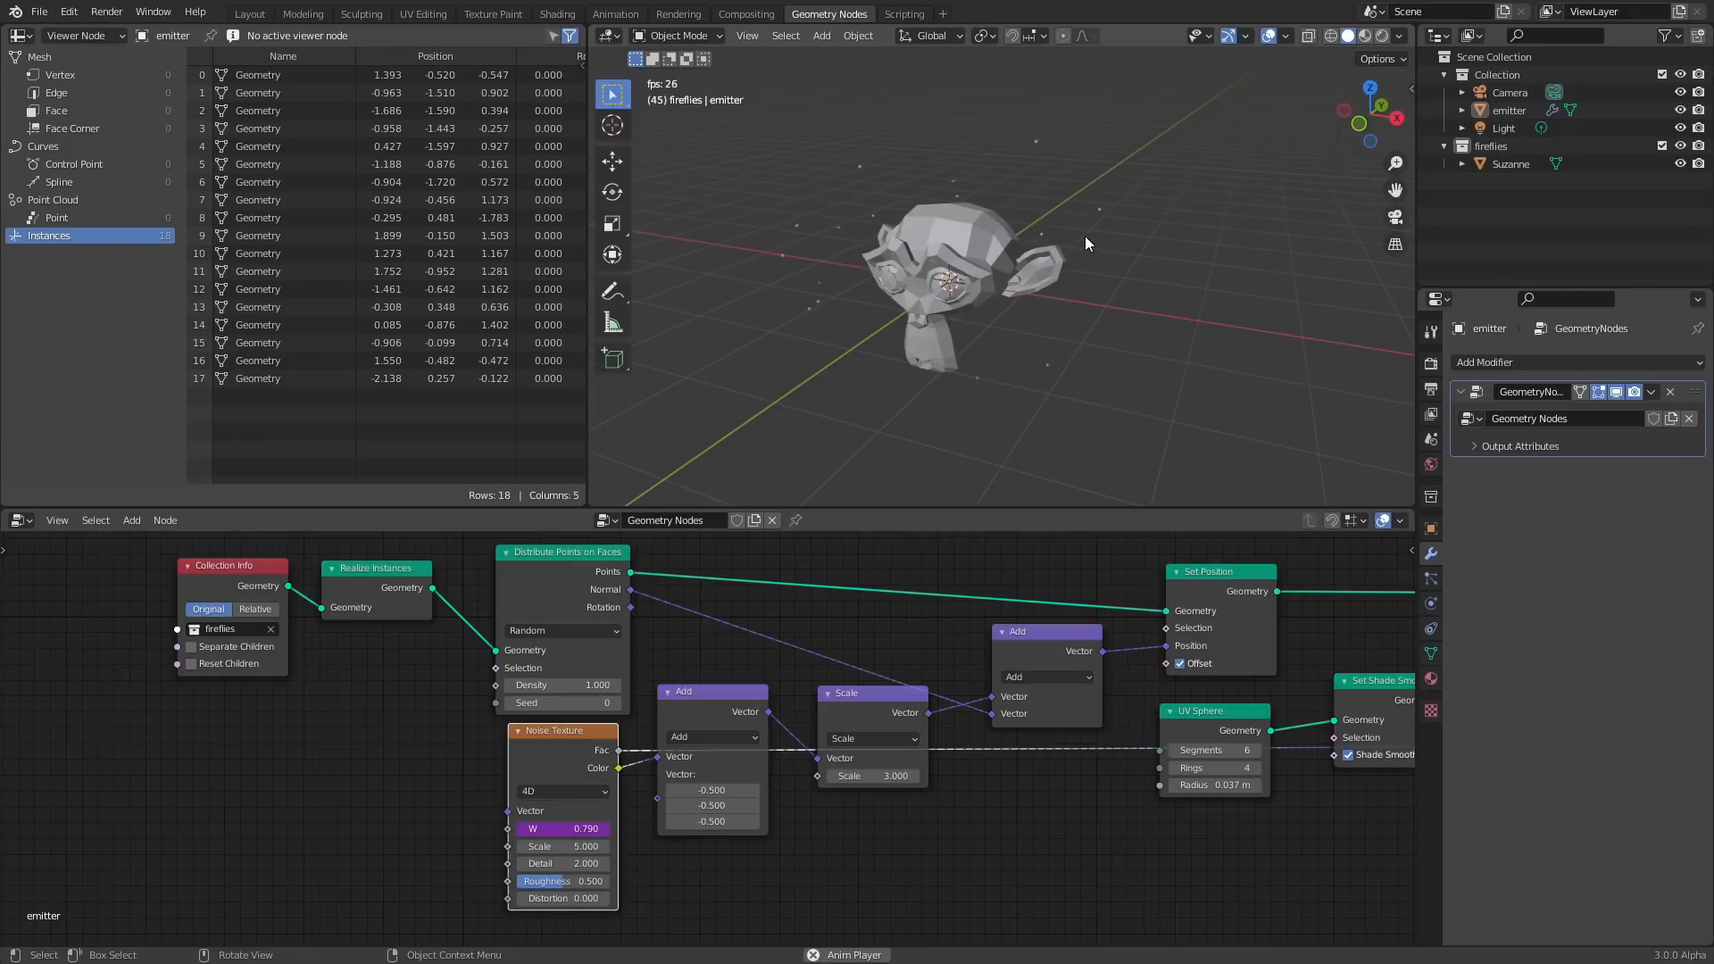
Try Distribute Points on Faces seeds up to 4 and seed 1, and return the Seed to 0.
left_click(617, 704)
left_click(617, 703)
left_click(617, 707)
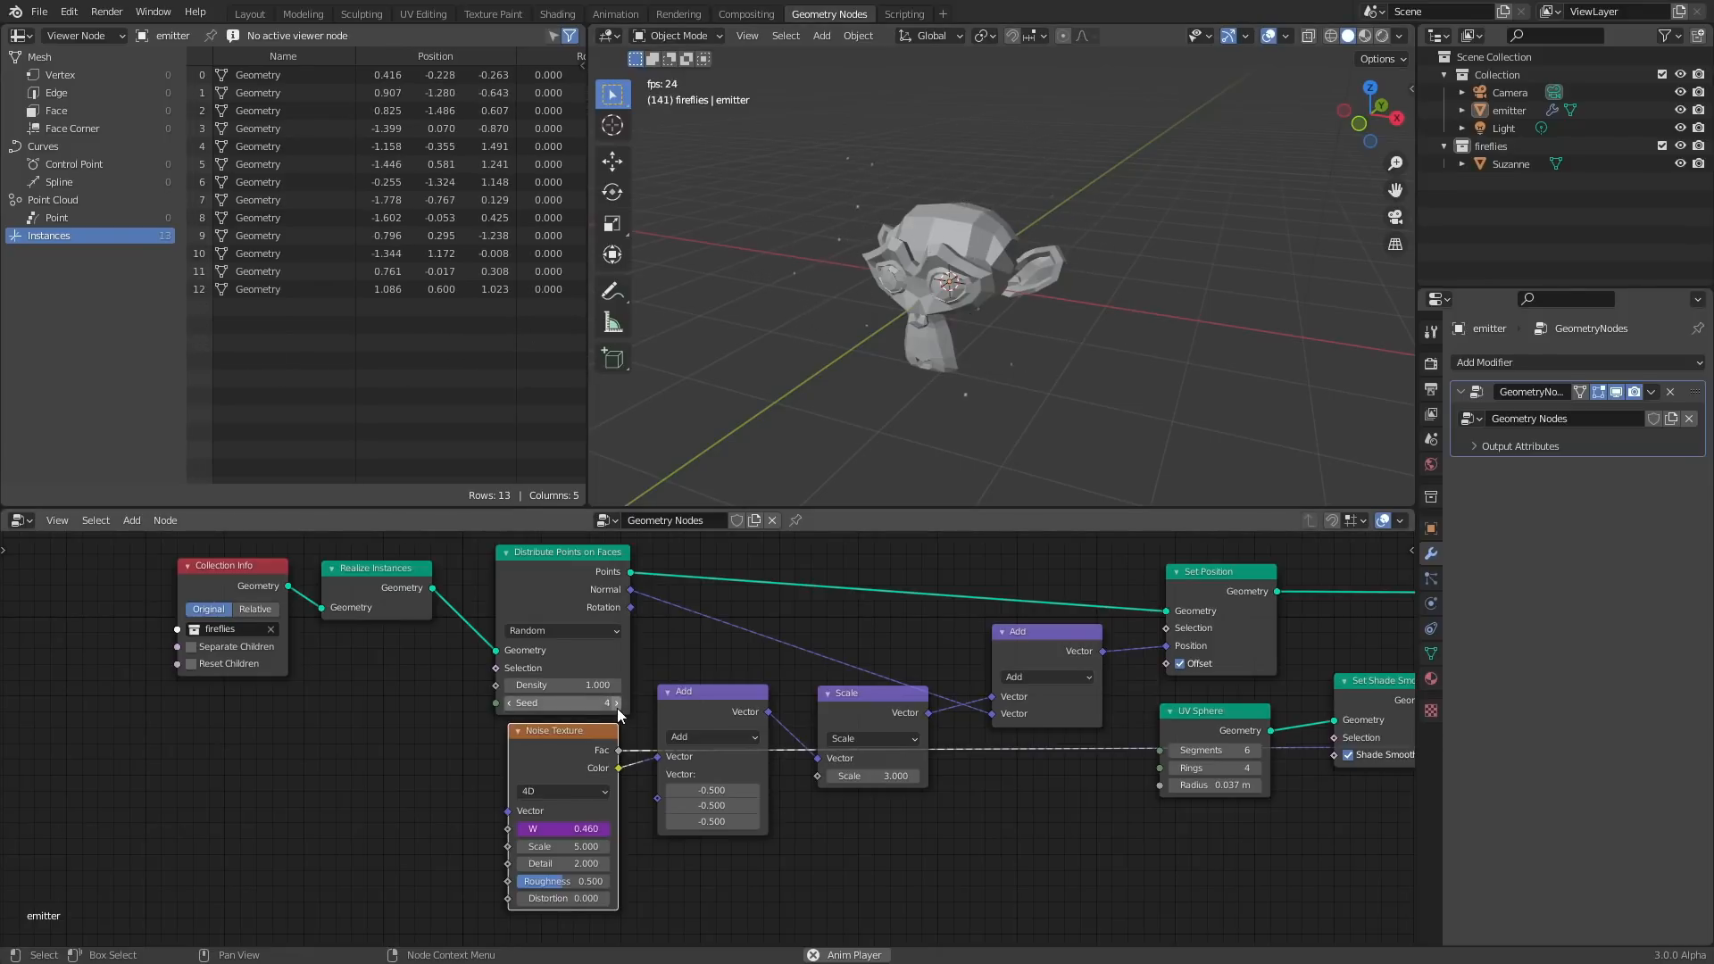
left_click(571, 704)
type("1")
key("Return")
middle_click_drag(858, 641, 789, 613)
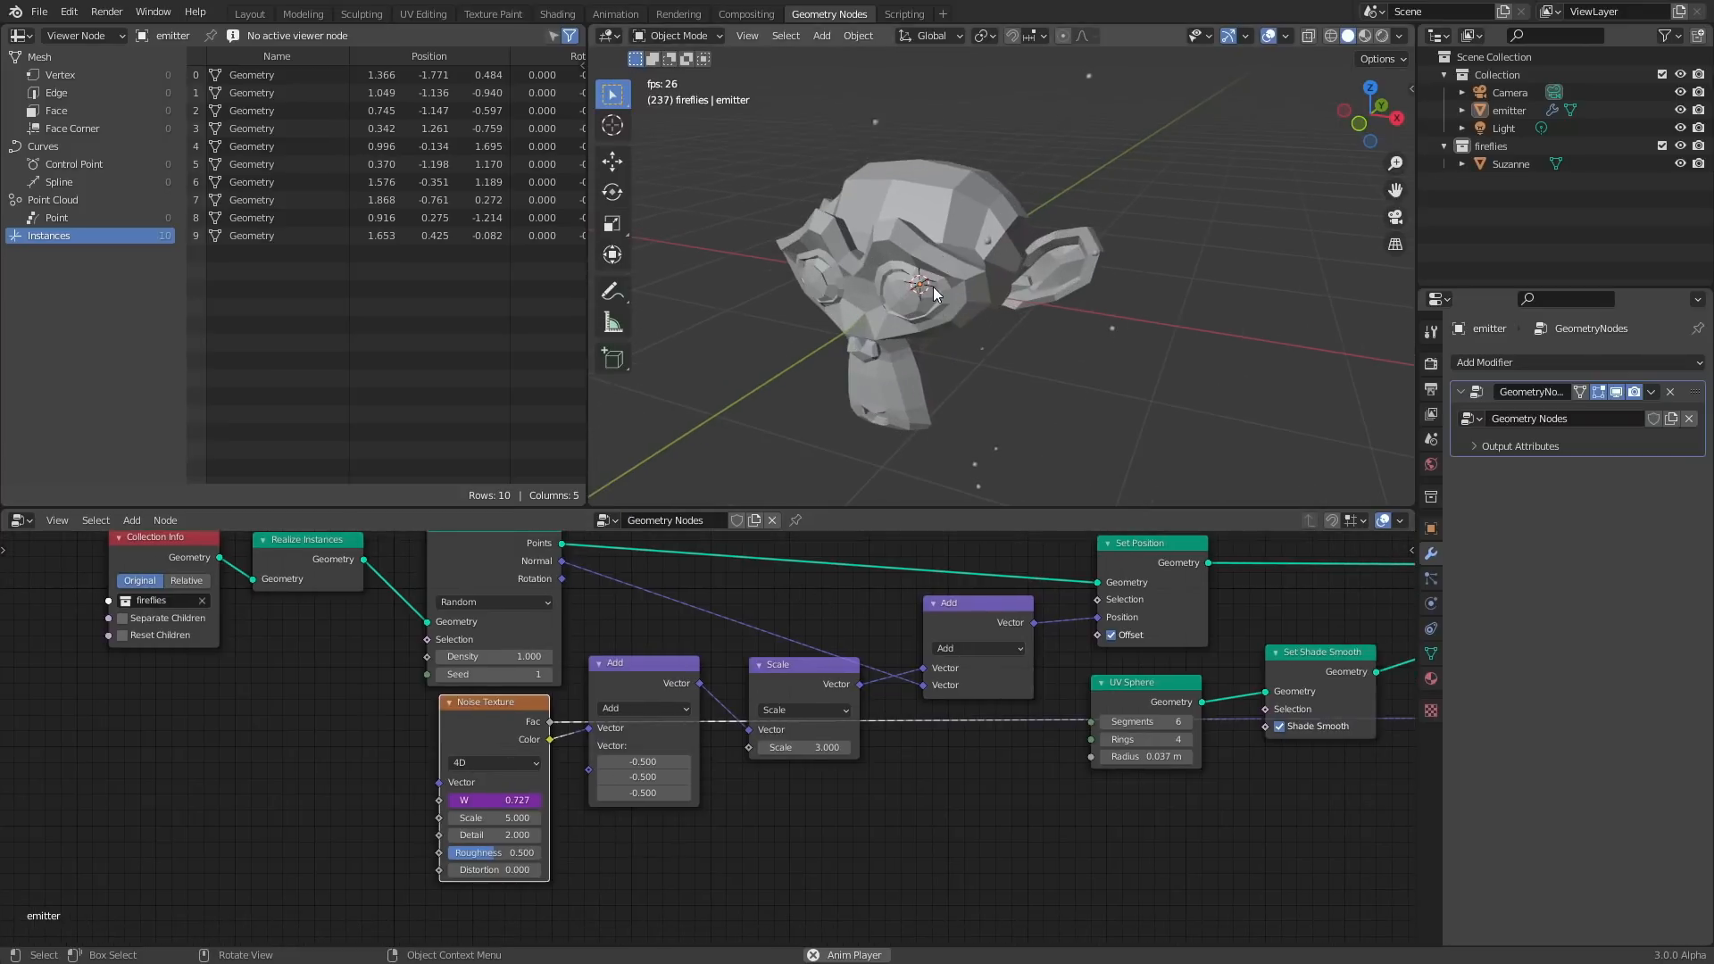
left_click(438, 674)
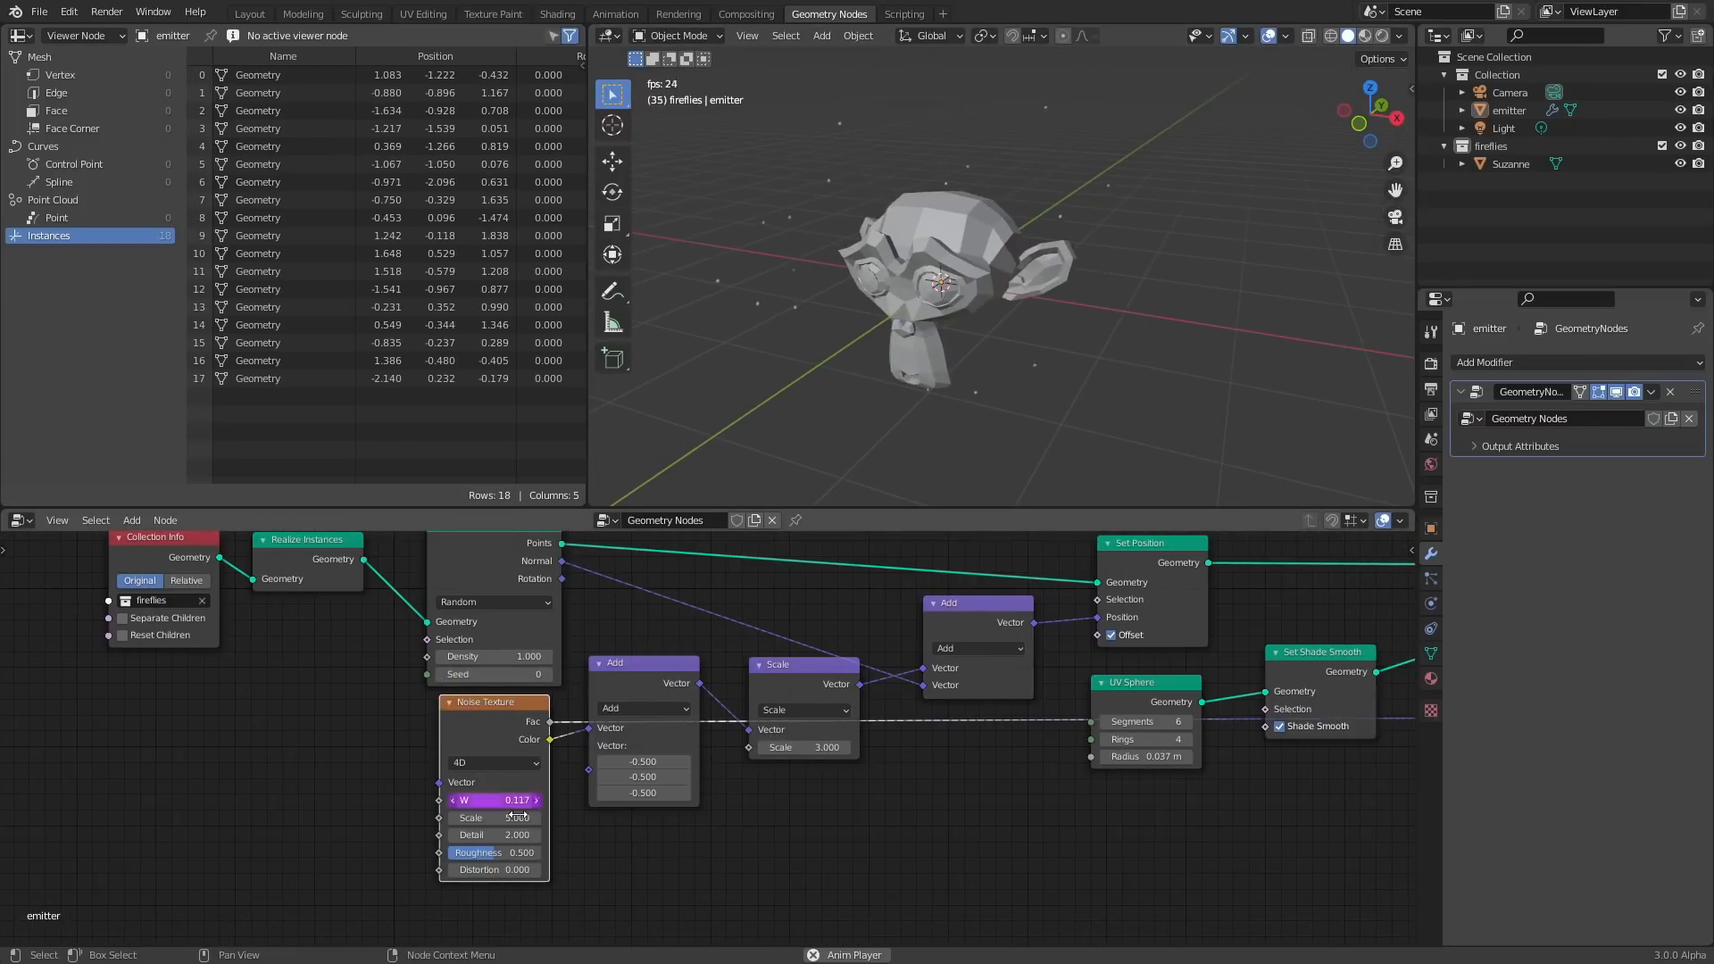
Try a different Noise Texture Scale and a Roughness of 1, undoing each change.
left_click_drag(509, 817, 652, 817)
key("ctrl+z")
left_click_drag(498, 849, 546, 849)
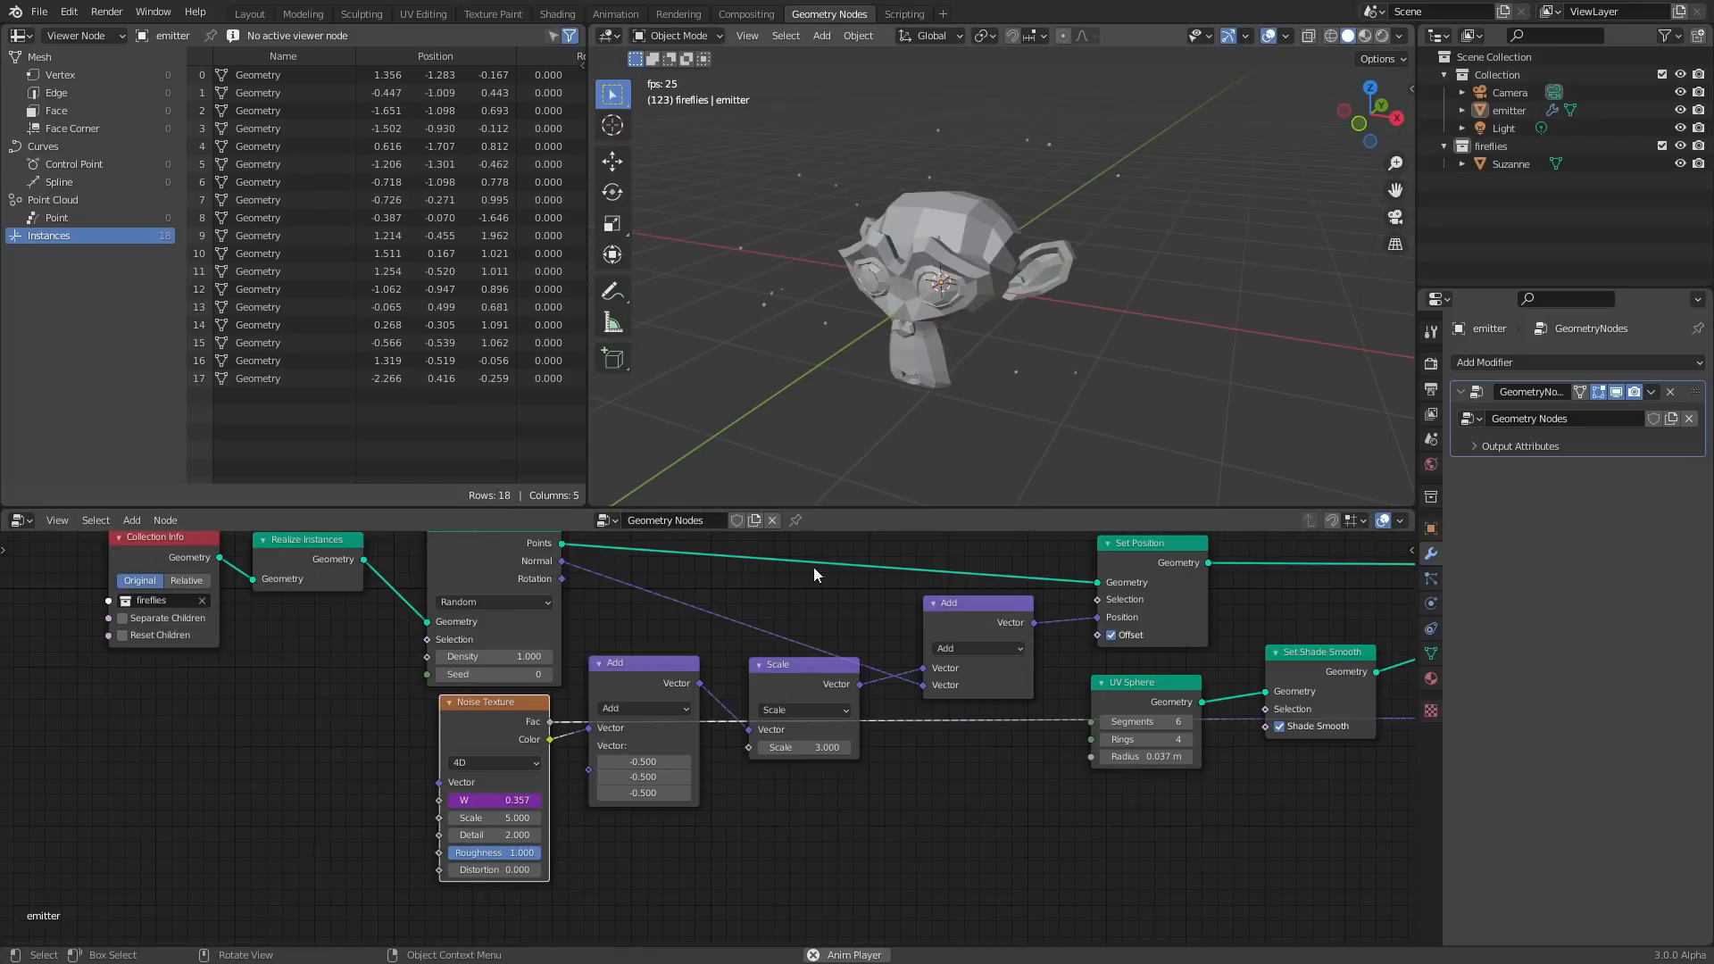
key("ctrl+z")
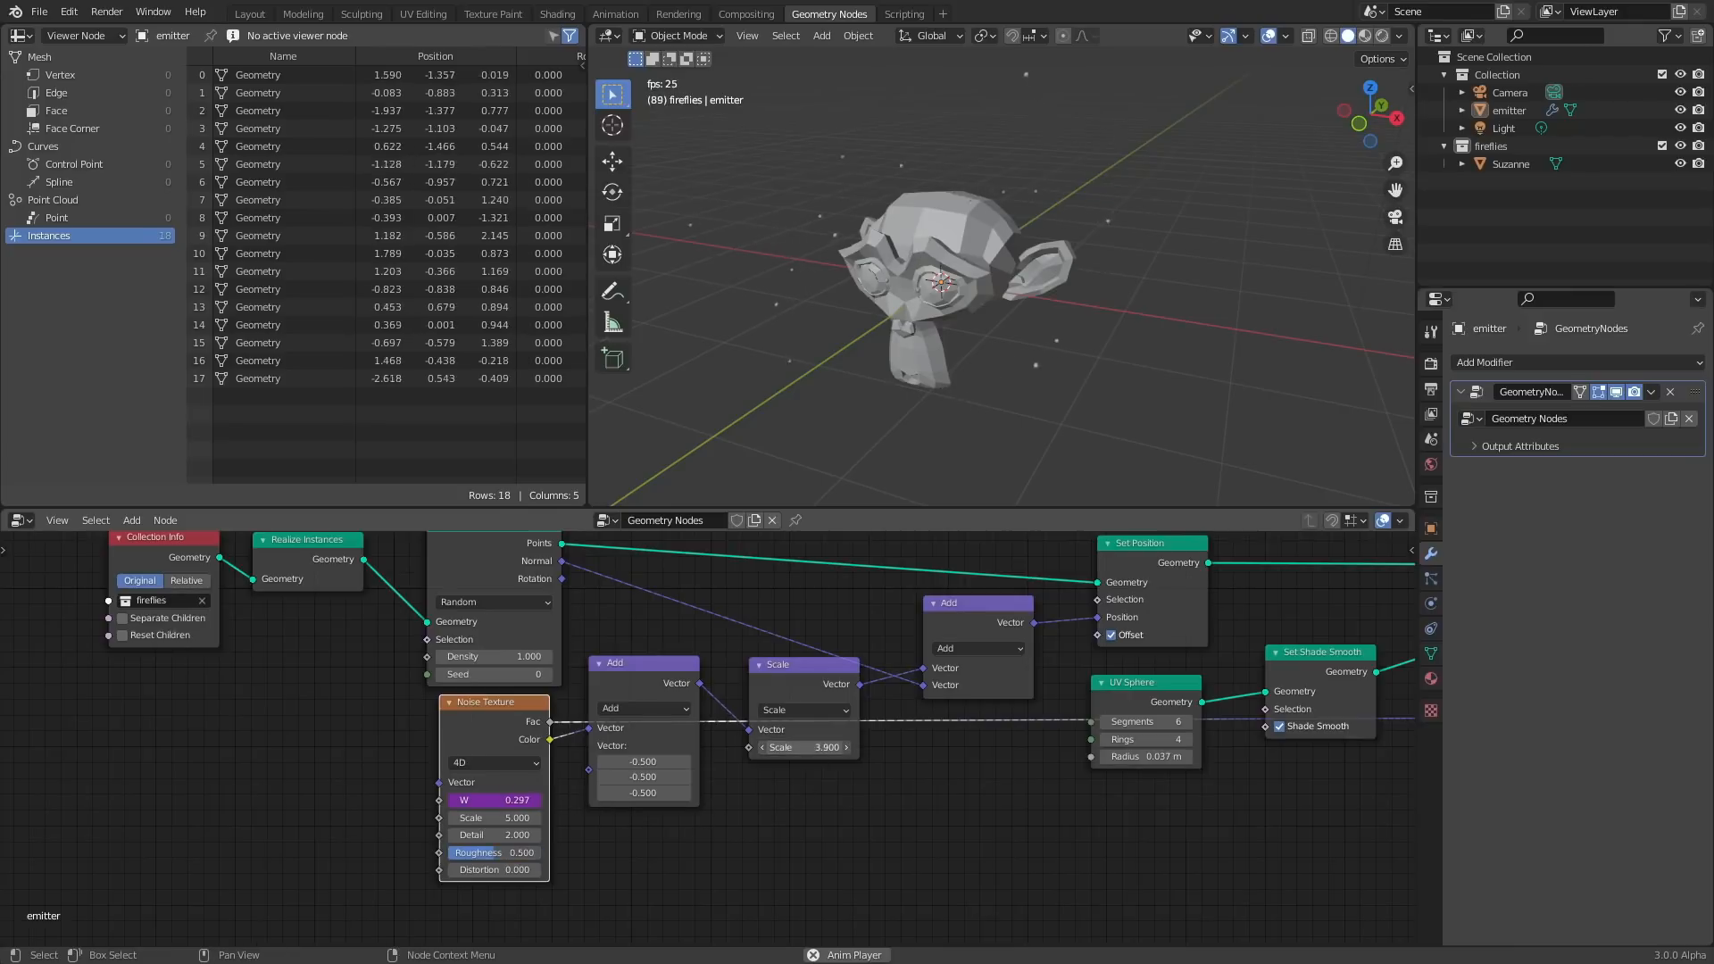
Try a Scale of up to 12.2 on the vector Scale node and a different UV Sphere radius, undoing both.
scroll(994, 159, "down", 2)
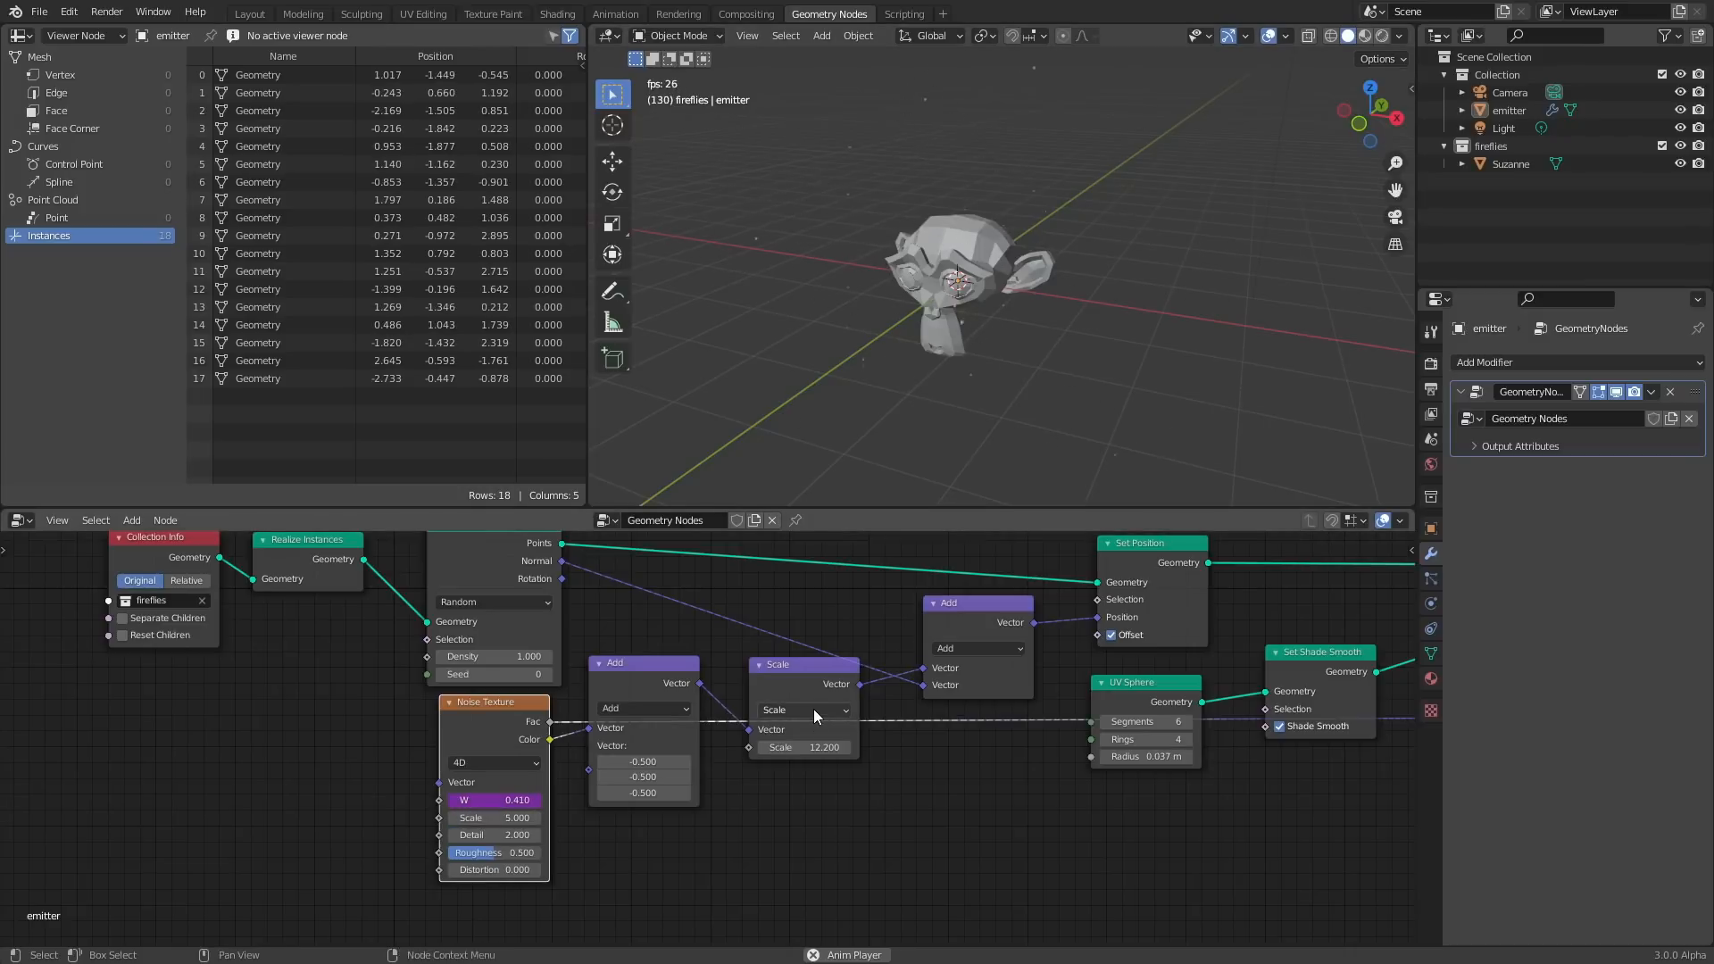
middle_click_drag(1035, 695, 561, 724)
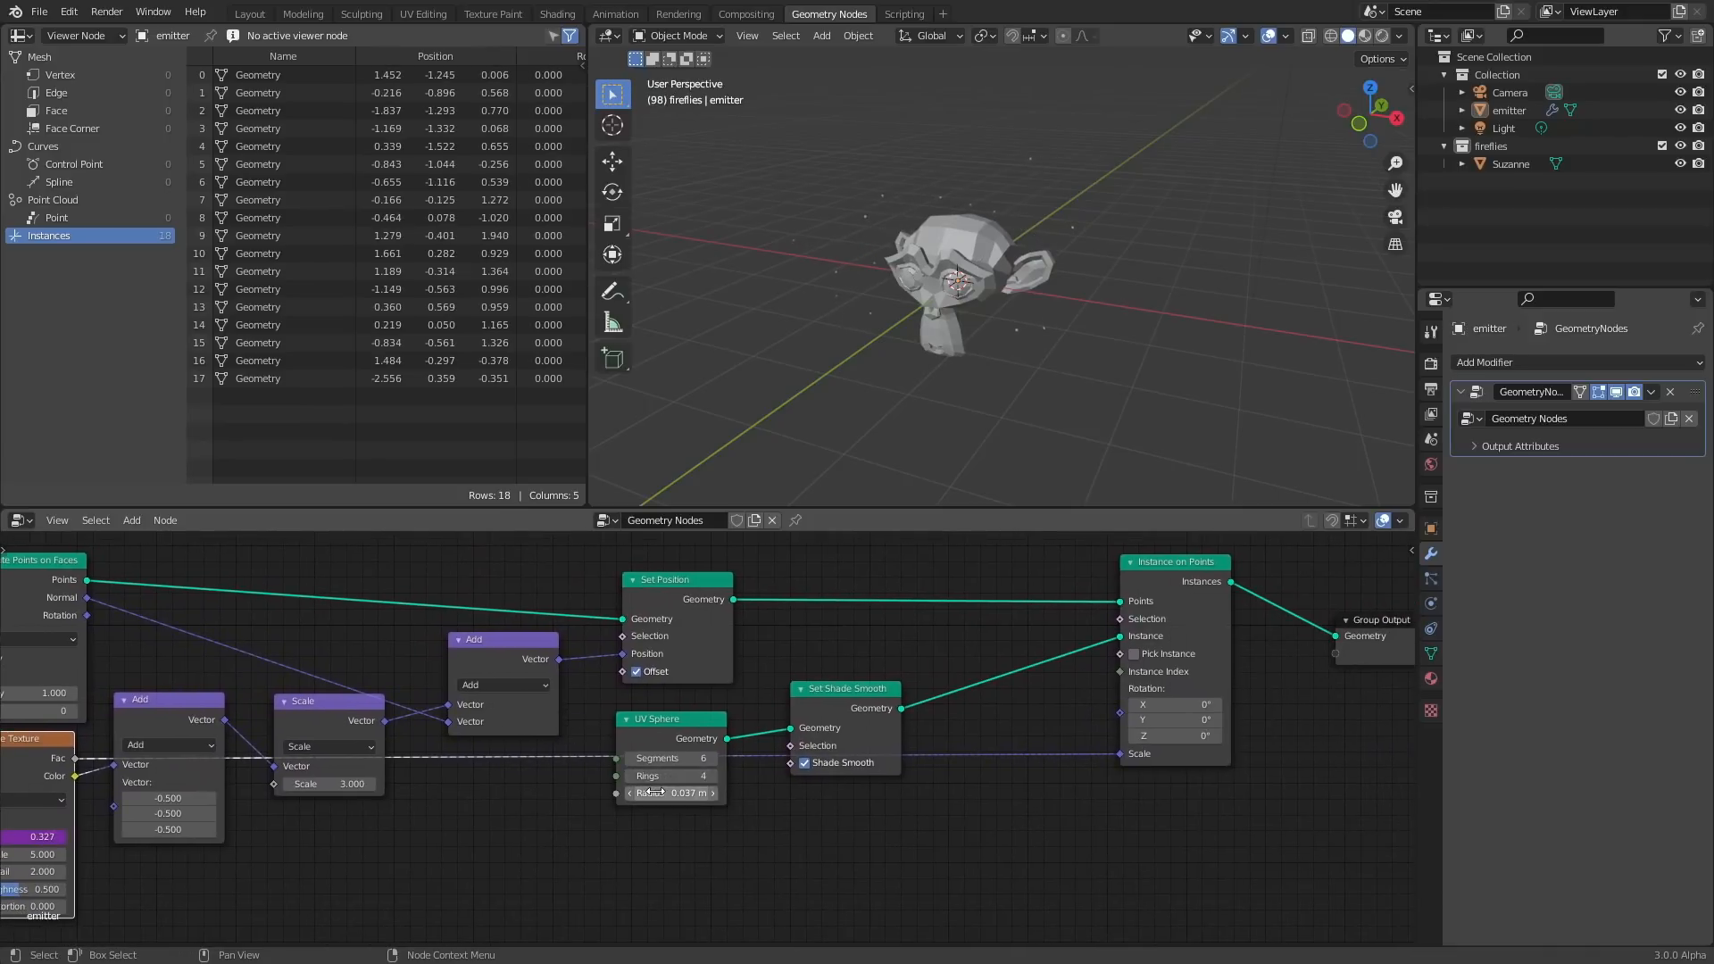
mouse_move(665, 793)
left_mouse_down()
mouse_move(705, 792)
mouse_move(665, 792)
left_mouse_up()
key("ctrl+z")
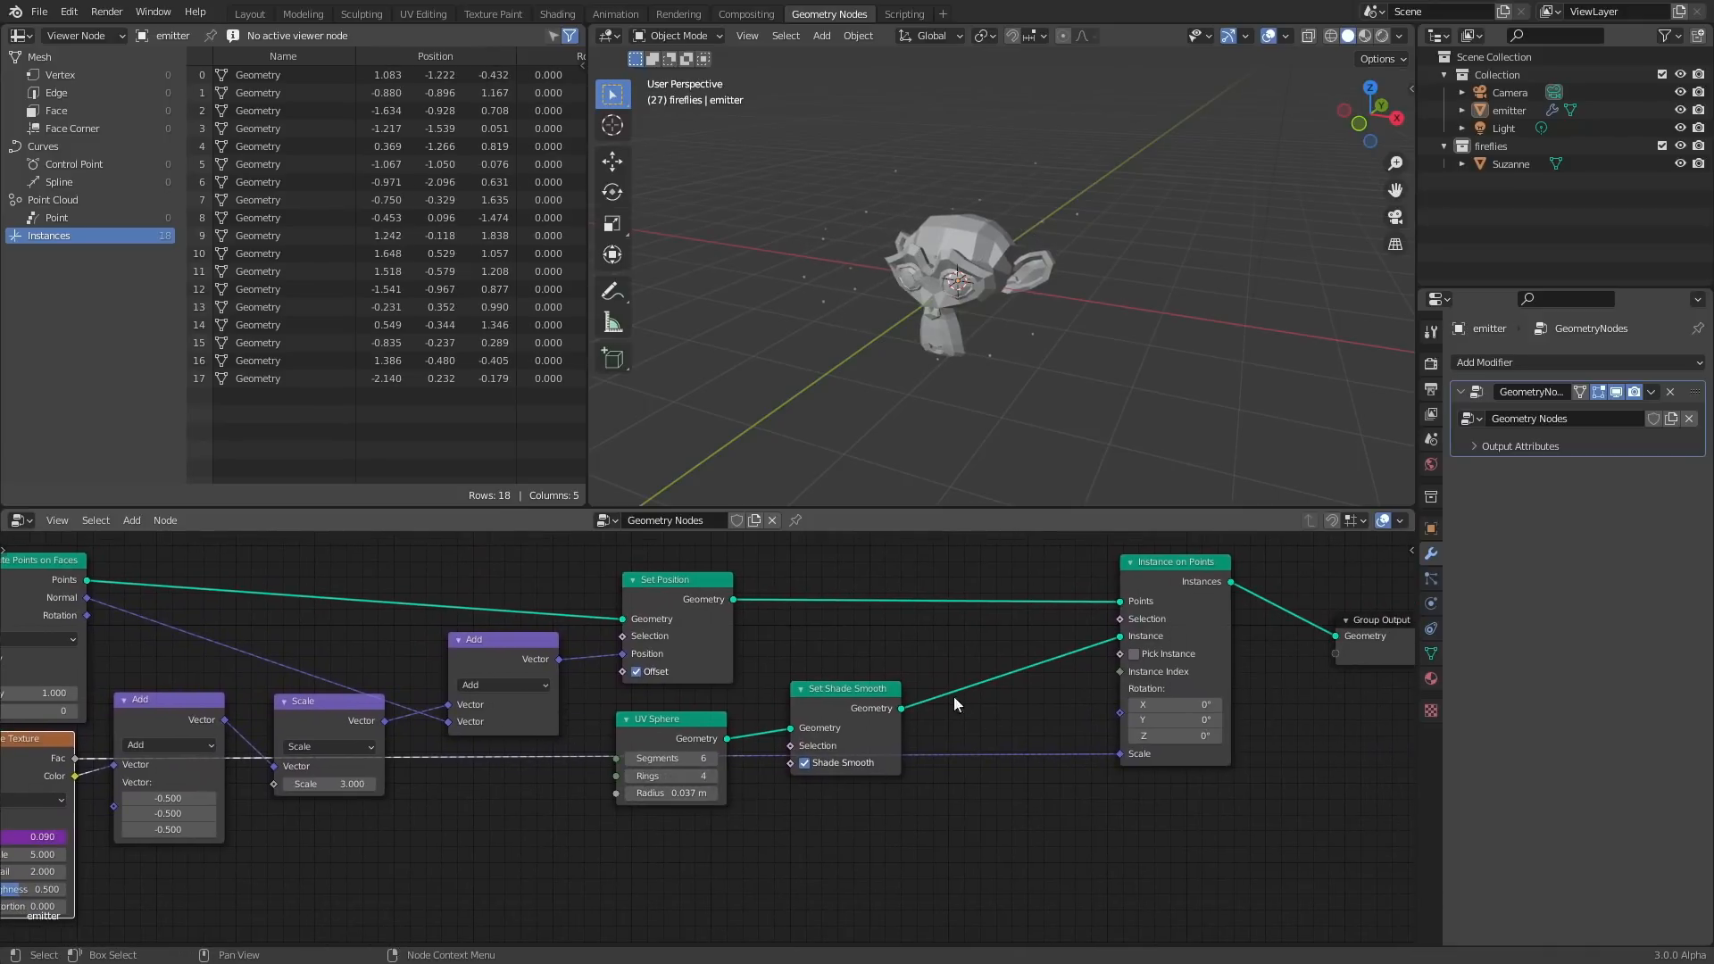
Resume playback and review the animated fireflies and the start of the node tree around Collection Info.
key("space")
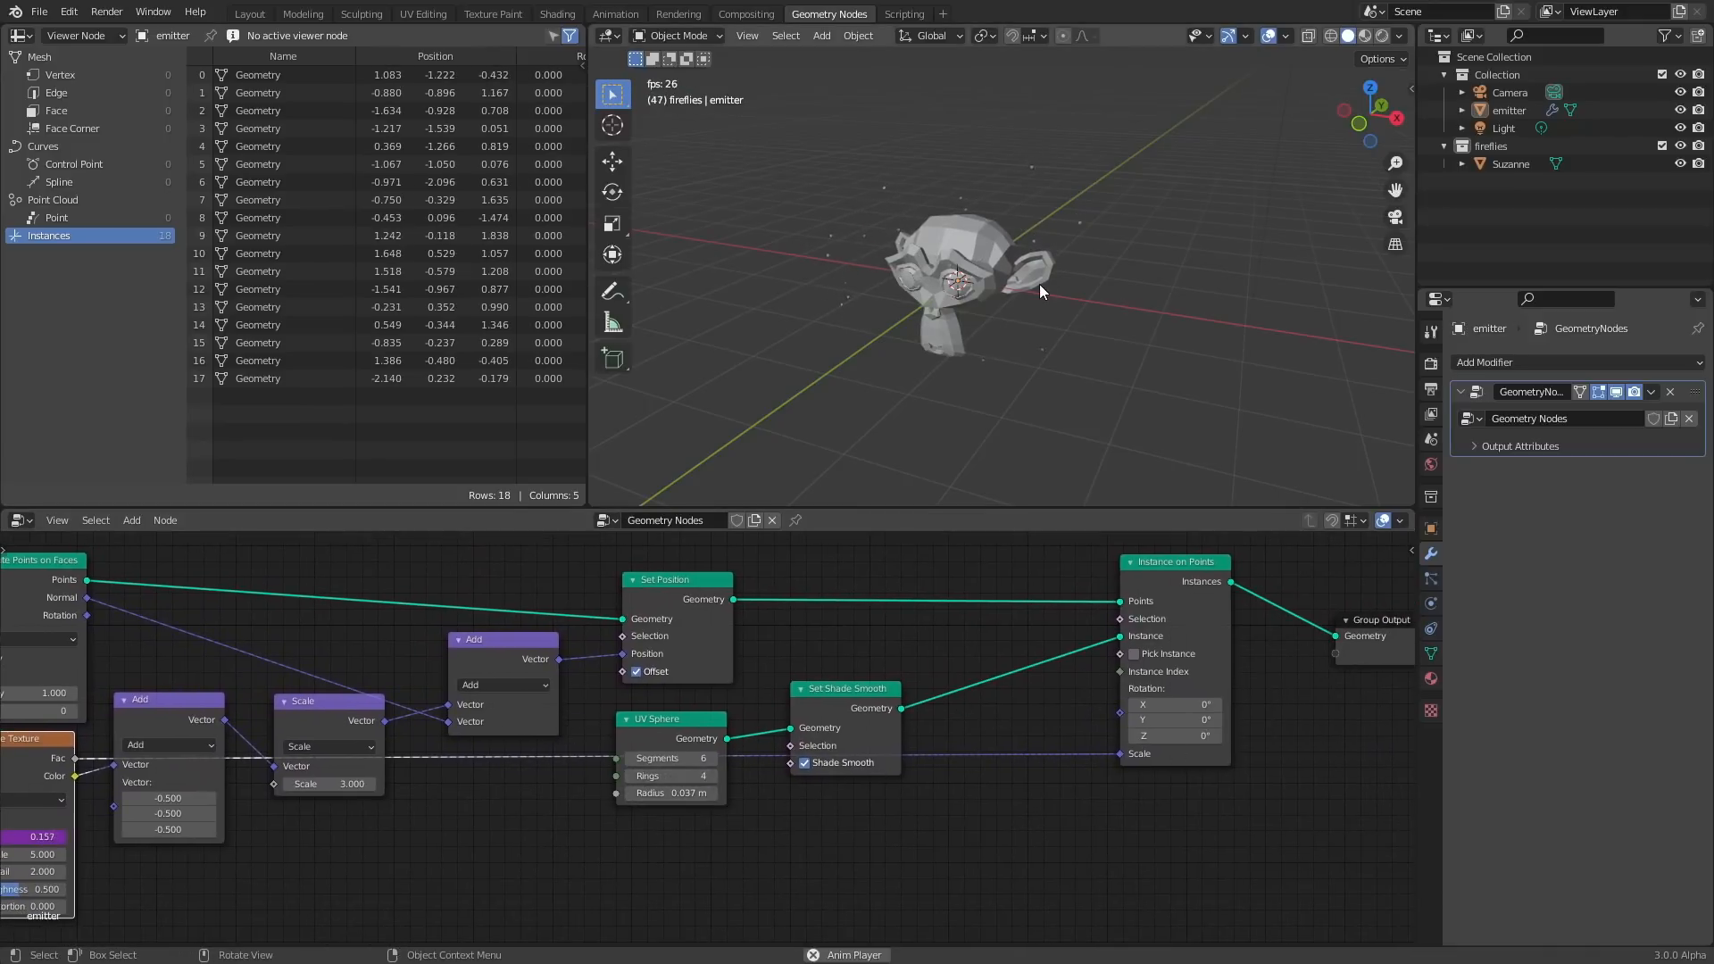
scroll(1039, 283, "down", 3)
middle_click_drag(289, 729, 752, 767)
scroll(752, 767, "up", 3)
middle_click_drag(40, 679, 453, 726)
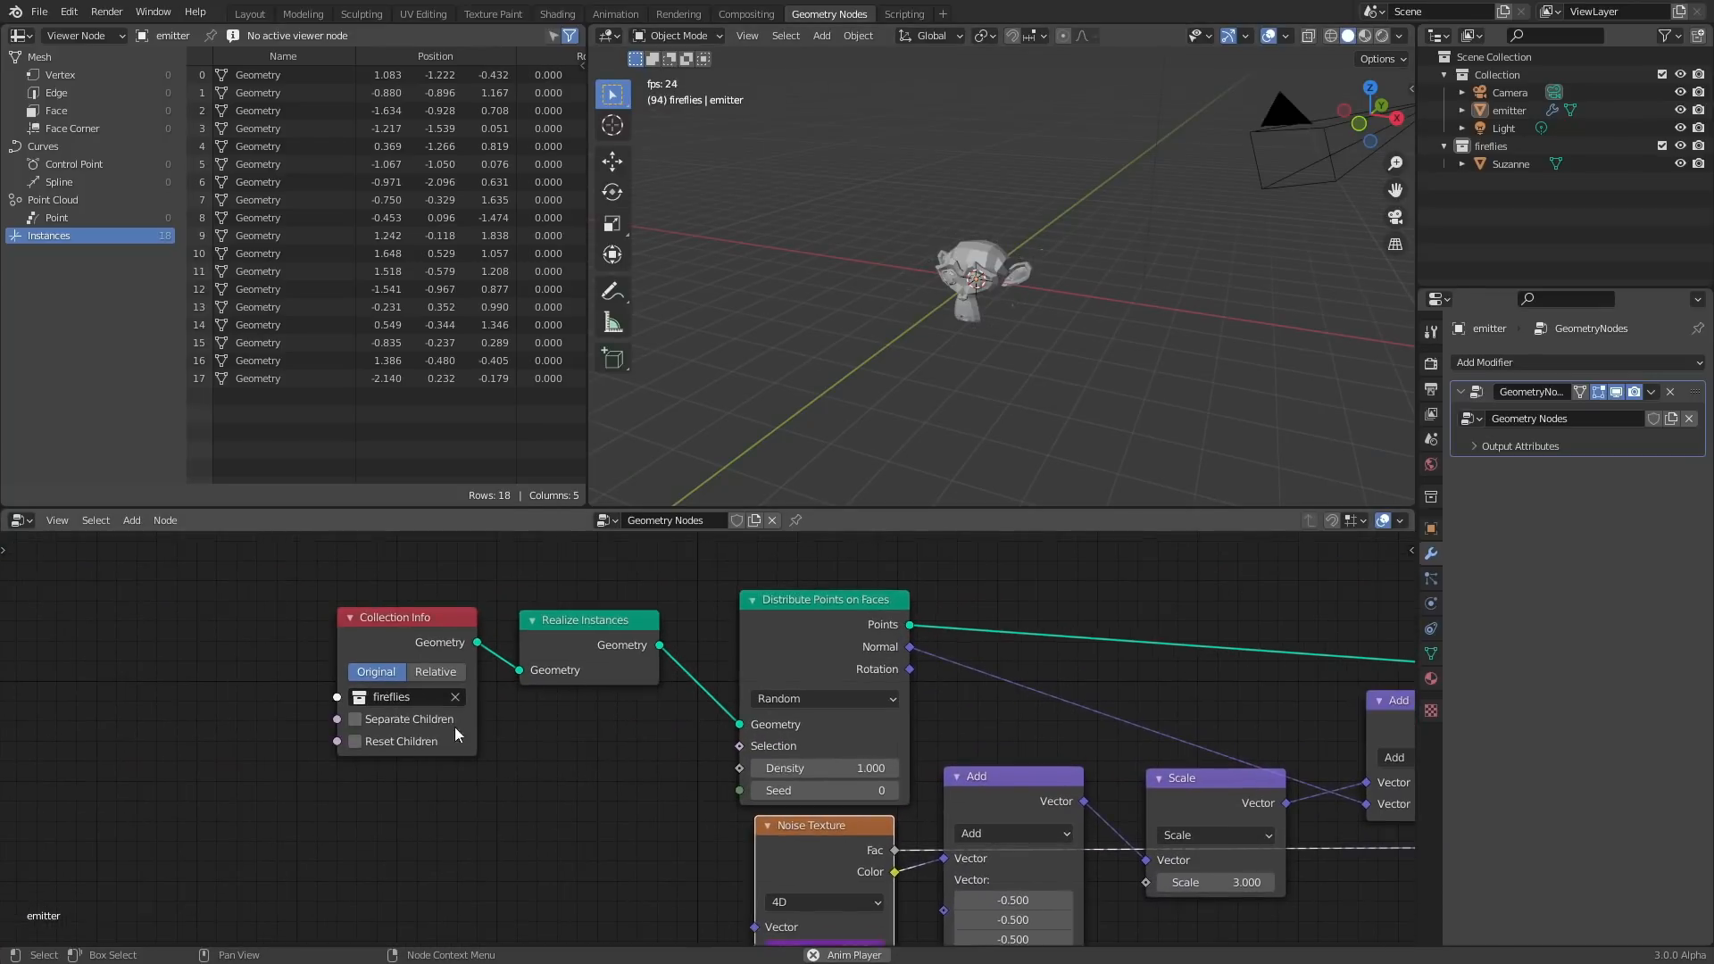
scroll(984, 264, "up", 3)
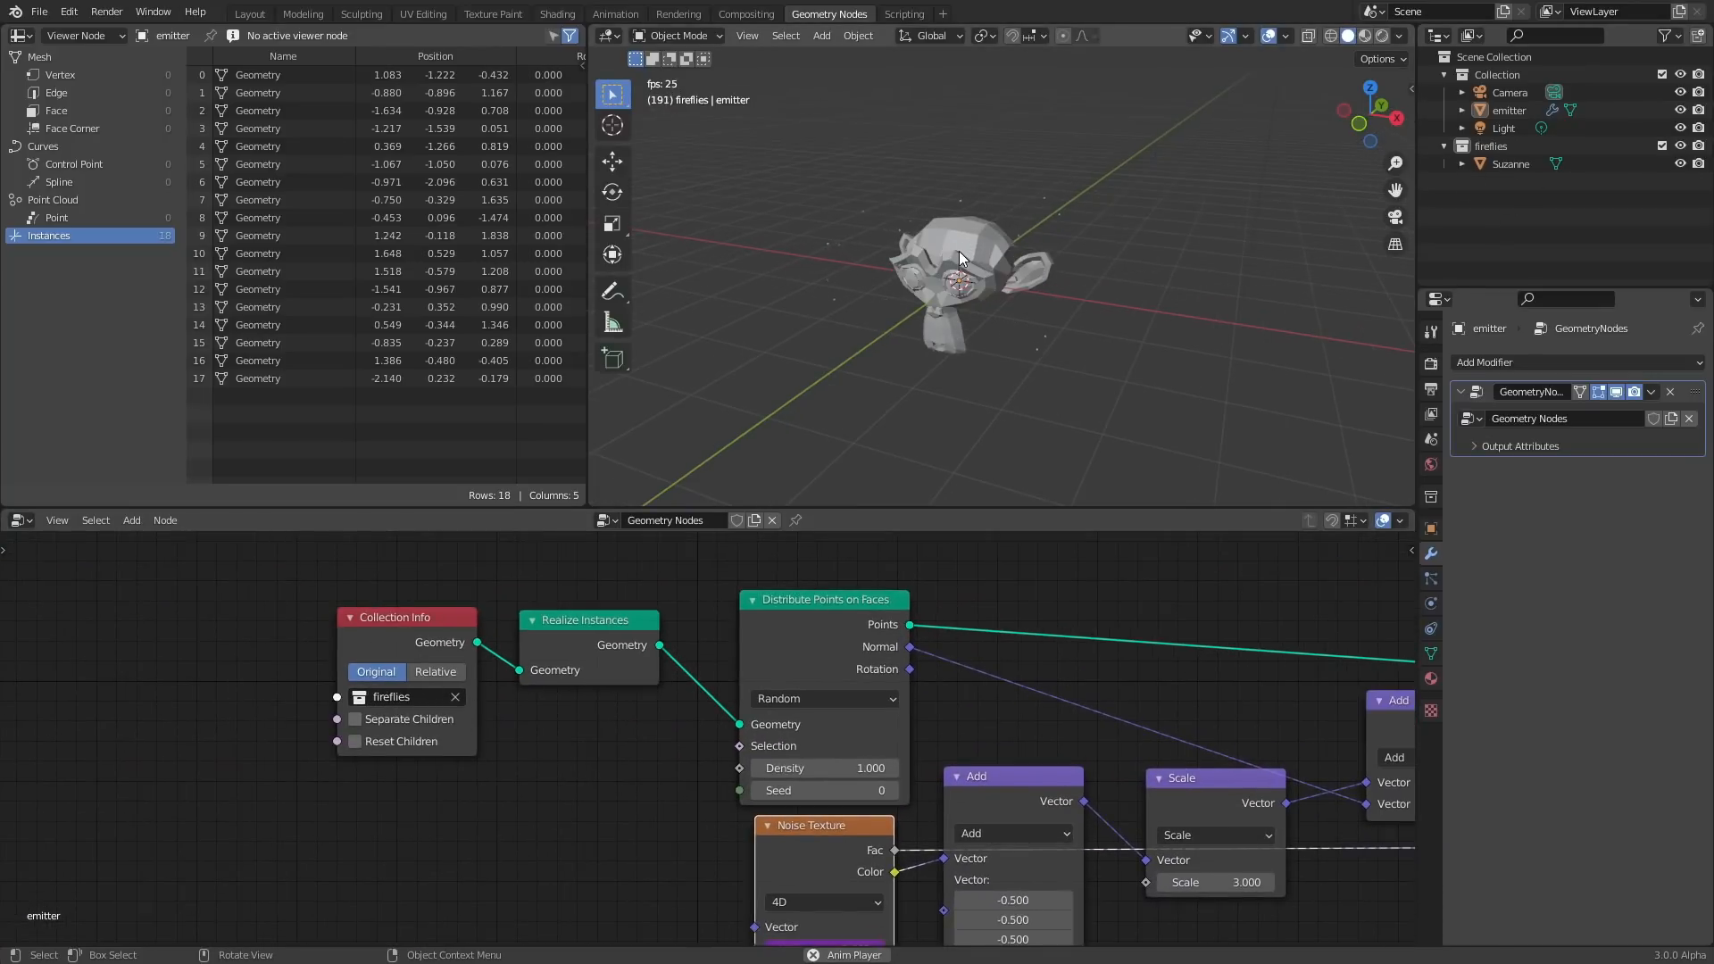
Duplicate the Suzanne head and place the copy beside the original.
left_click(959, 250)
key("shift+d")
left_click(1273, 342)
middle_click_drag(1274, 341, 1085, 298, "shift")
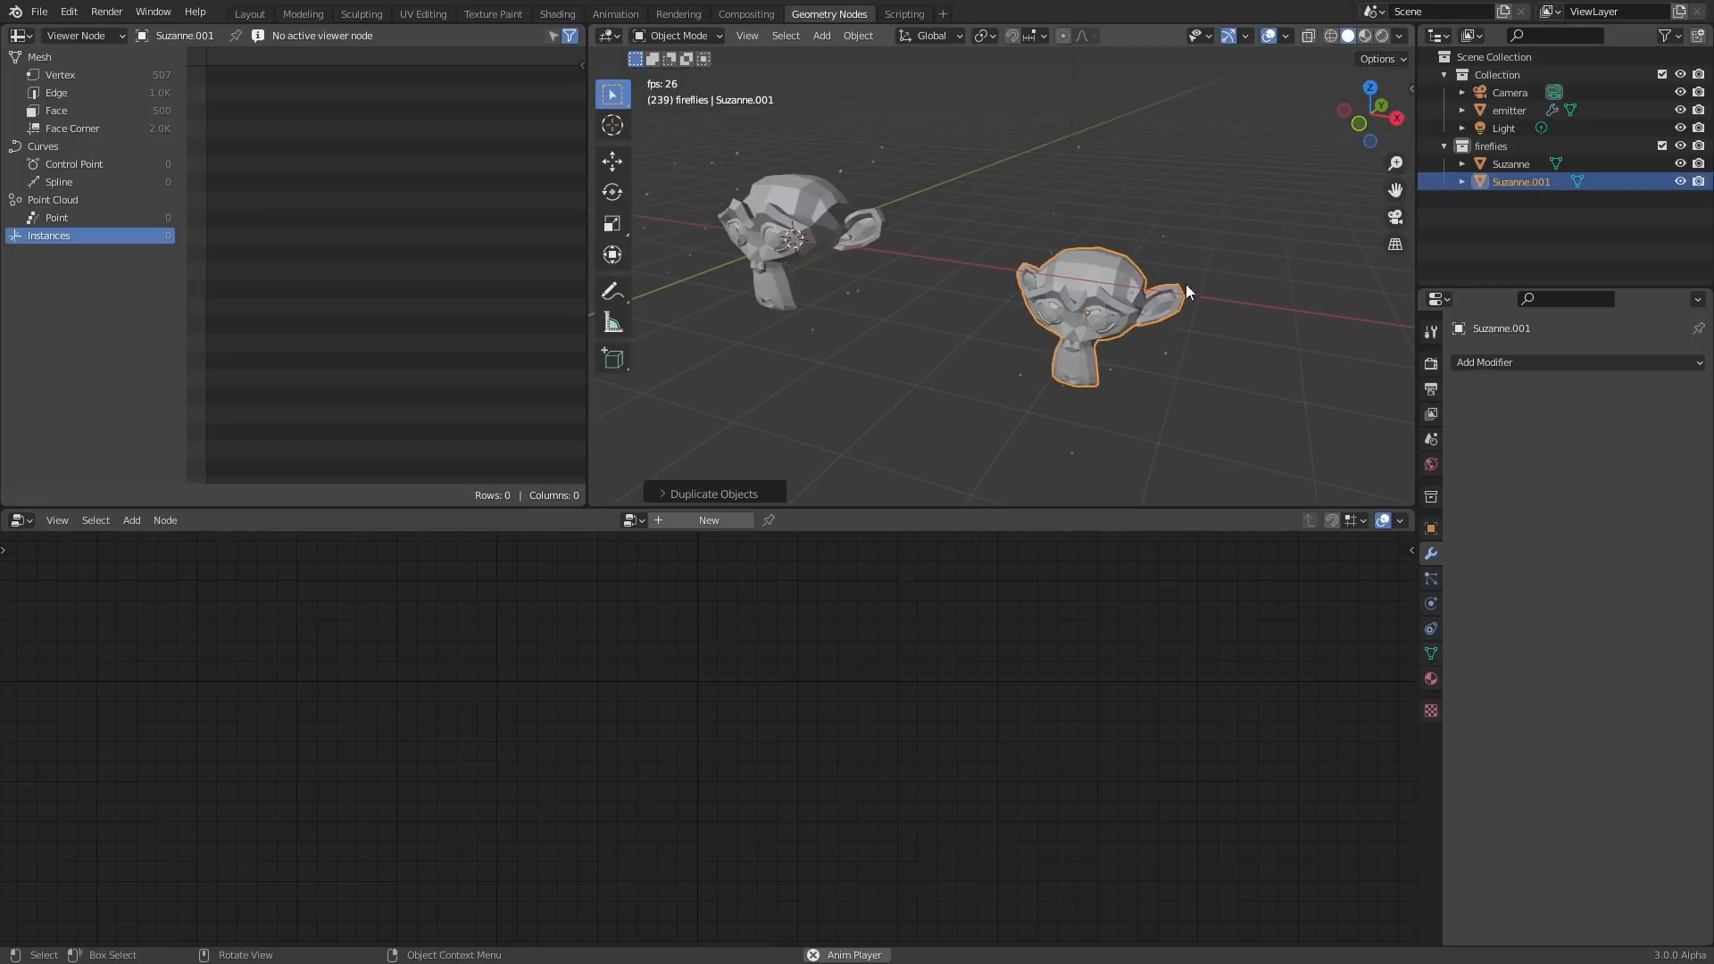
Stretch the duplicated head's mesh along Z, view the fireflies around it, and delete the duplicate.
key("KP_1")
key("Tab")
key("s")
key("z")
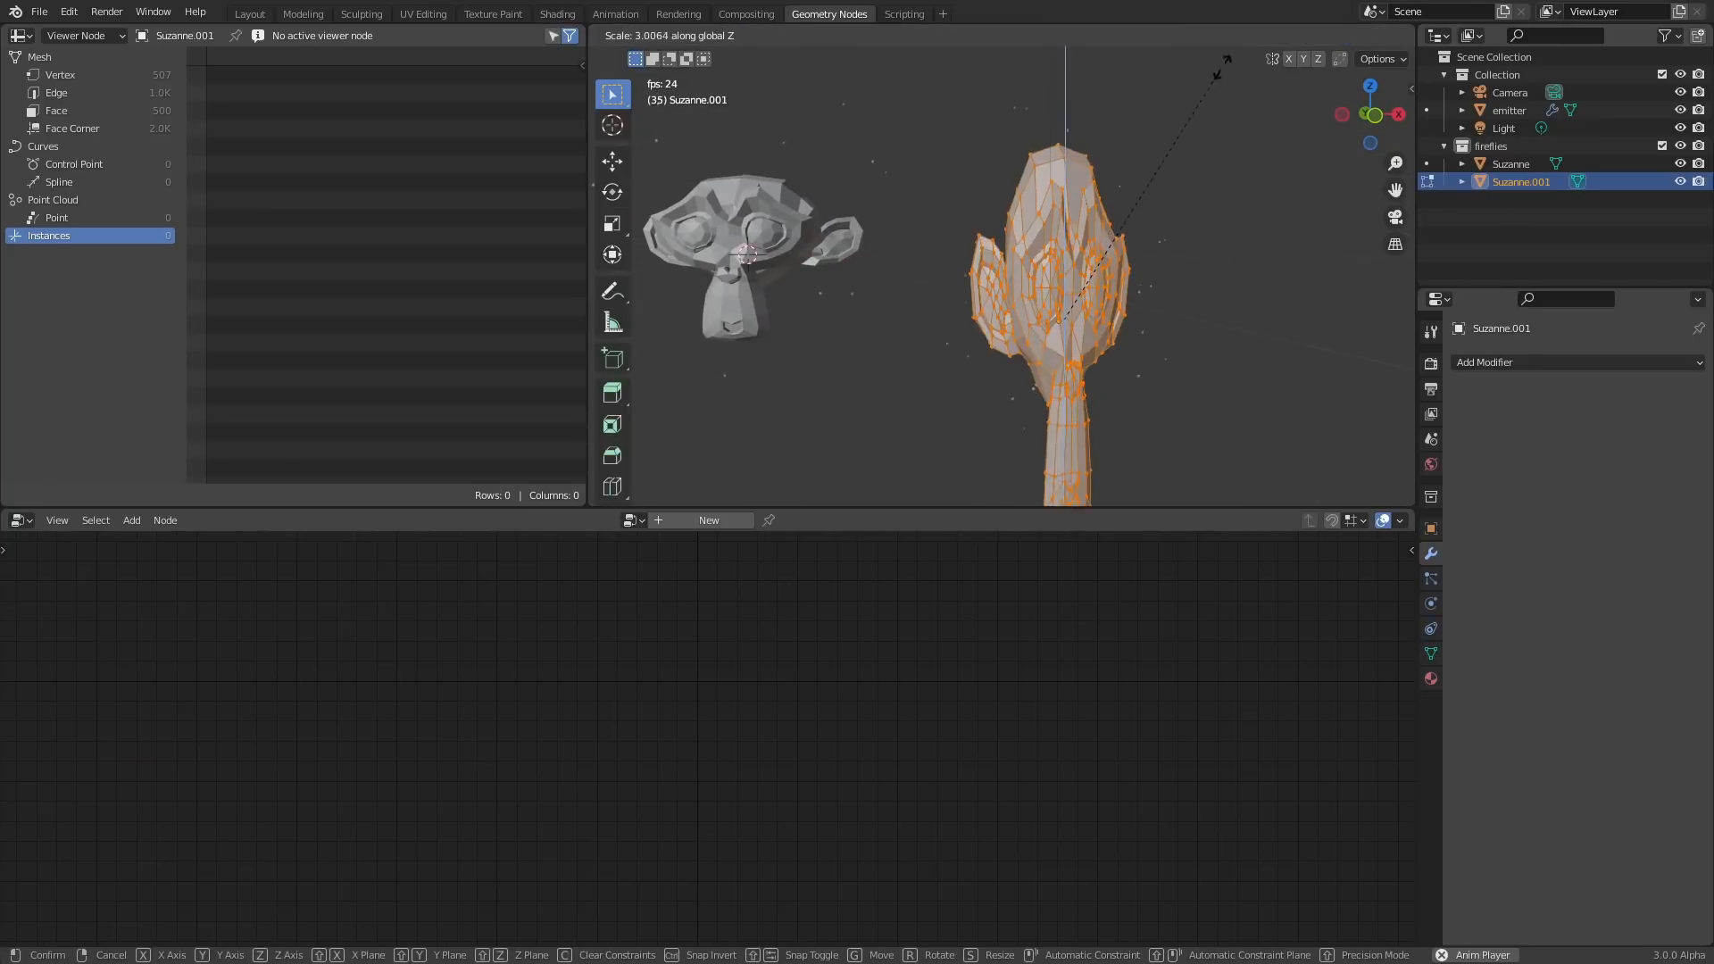
left_click(1258, 420)
key("Tab")
scroll(1187, 306, "down", 3)
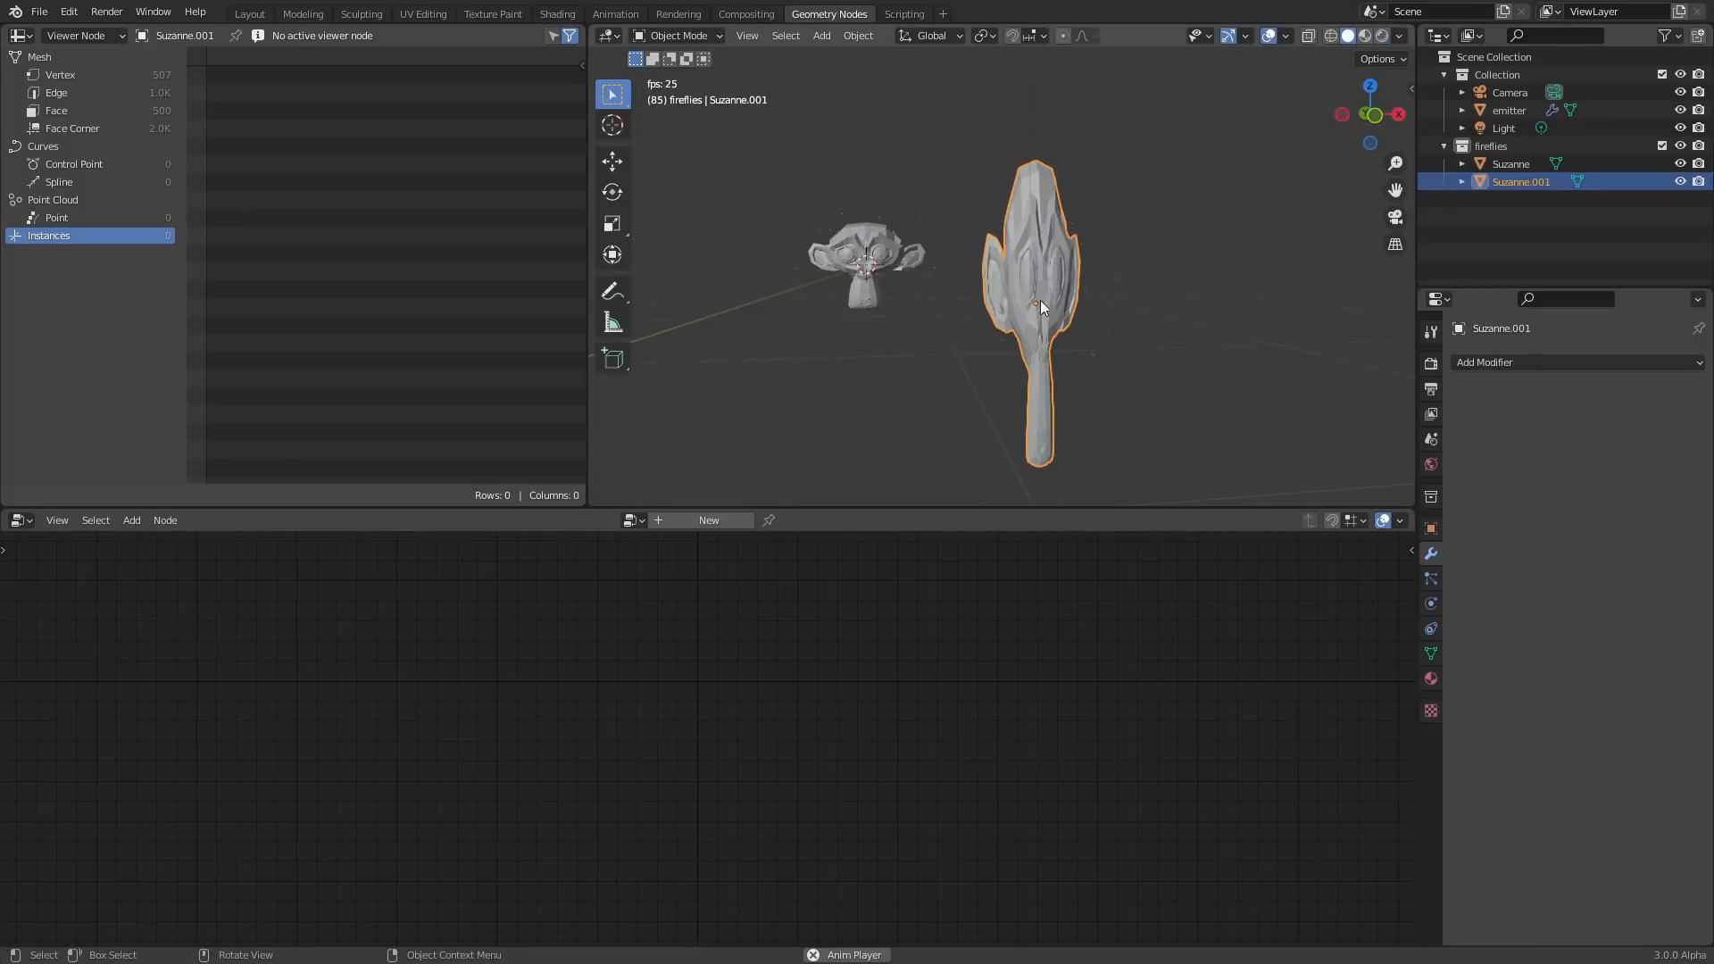
middle_click_drag(1173, 245, 964, 307)
scroll(1026, 311, "up", 3)
middle_click_drag(1126, 338, 1002, 293, "shift")
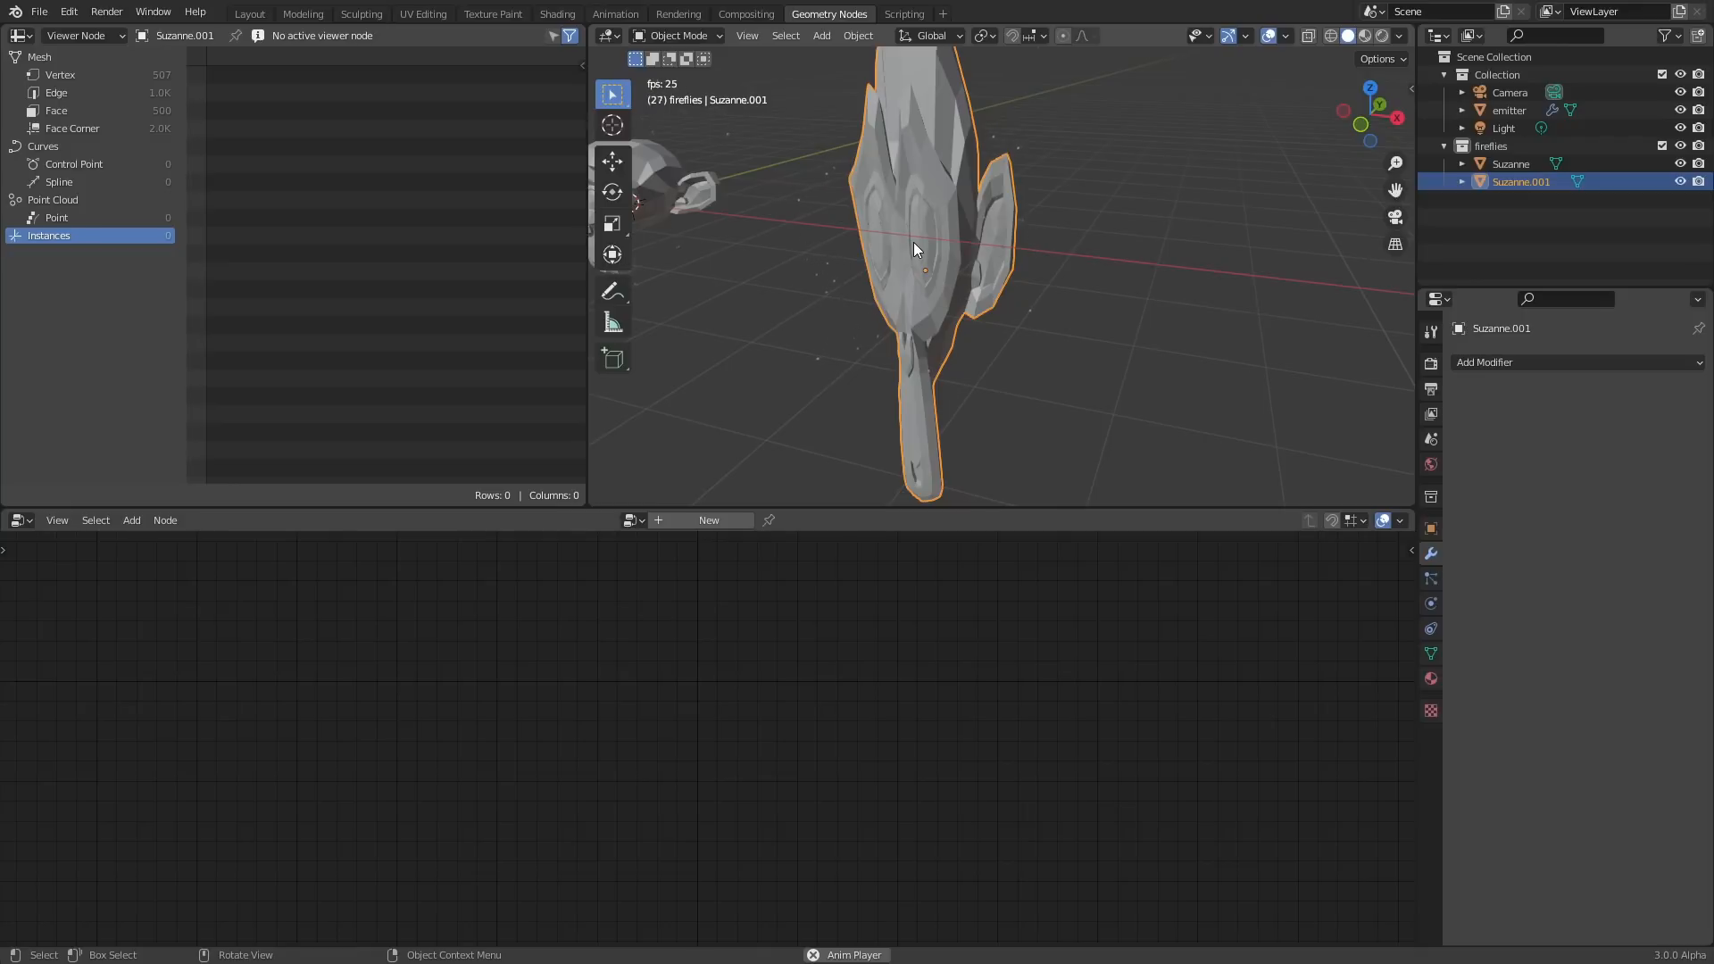
key("x")
left_click(943, 209)
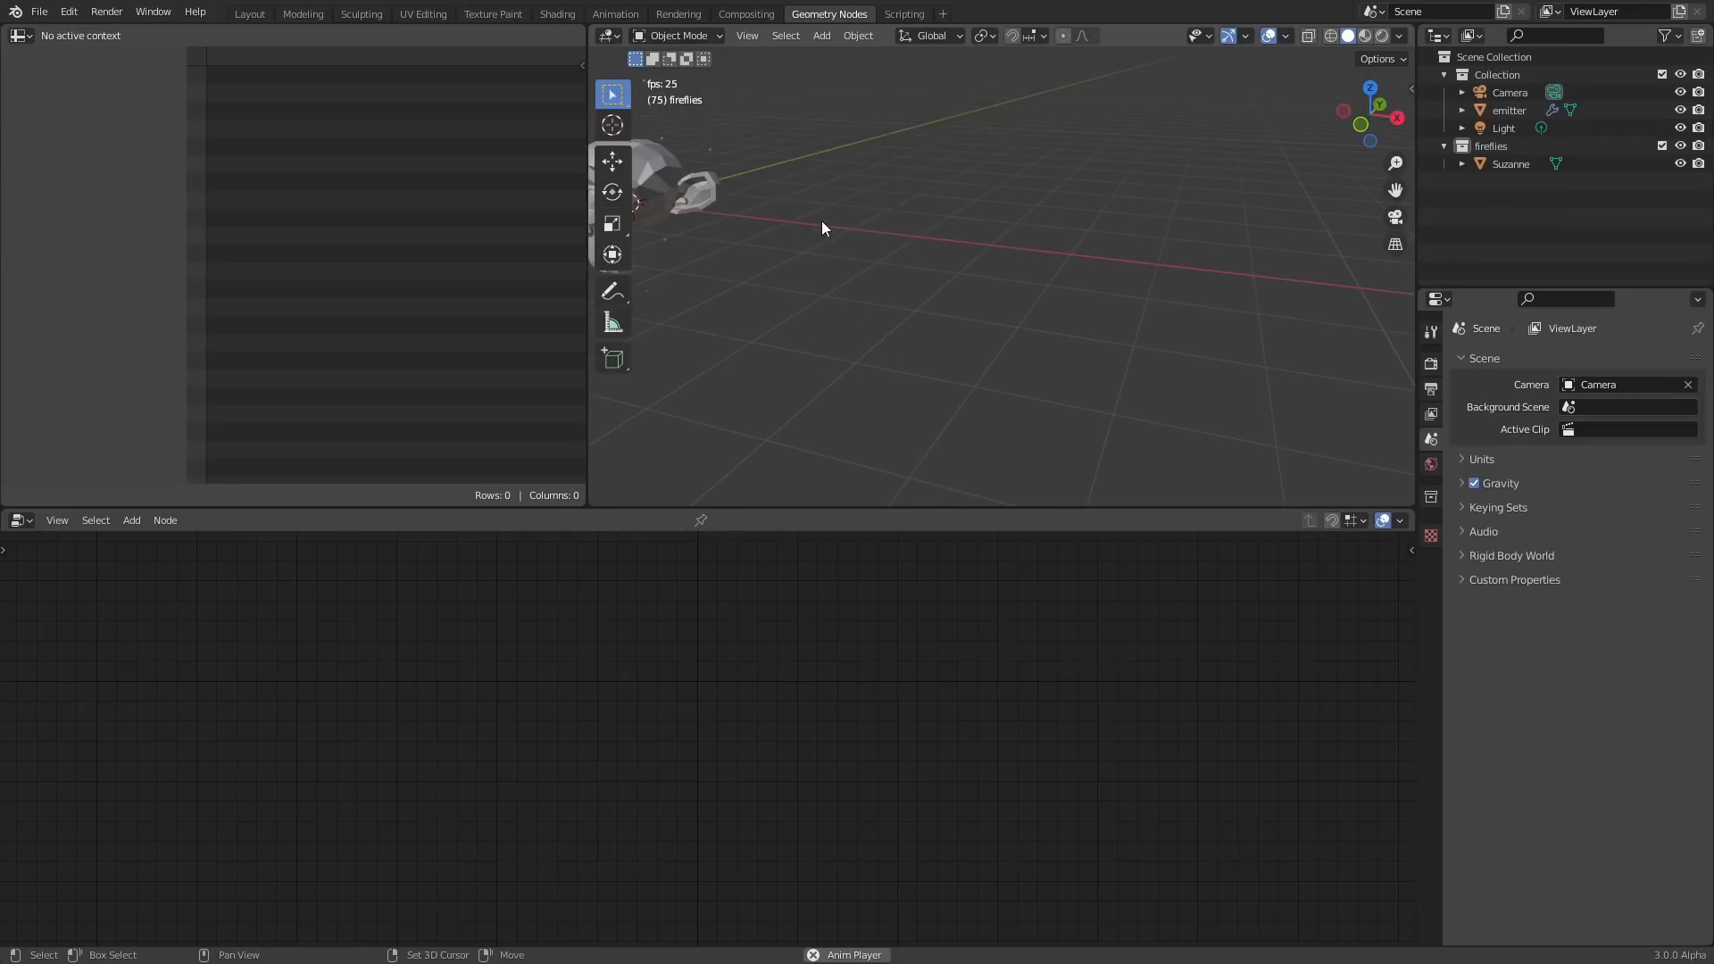
Try a cylinder as another firefly source, moved clear of Suzanne, and delete it.
key("shift+a")
mouse_move(918, 209)
left_click(1073, 300)
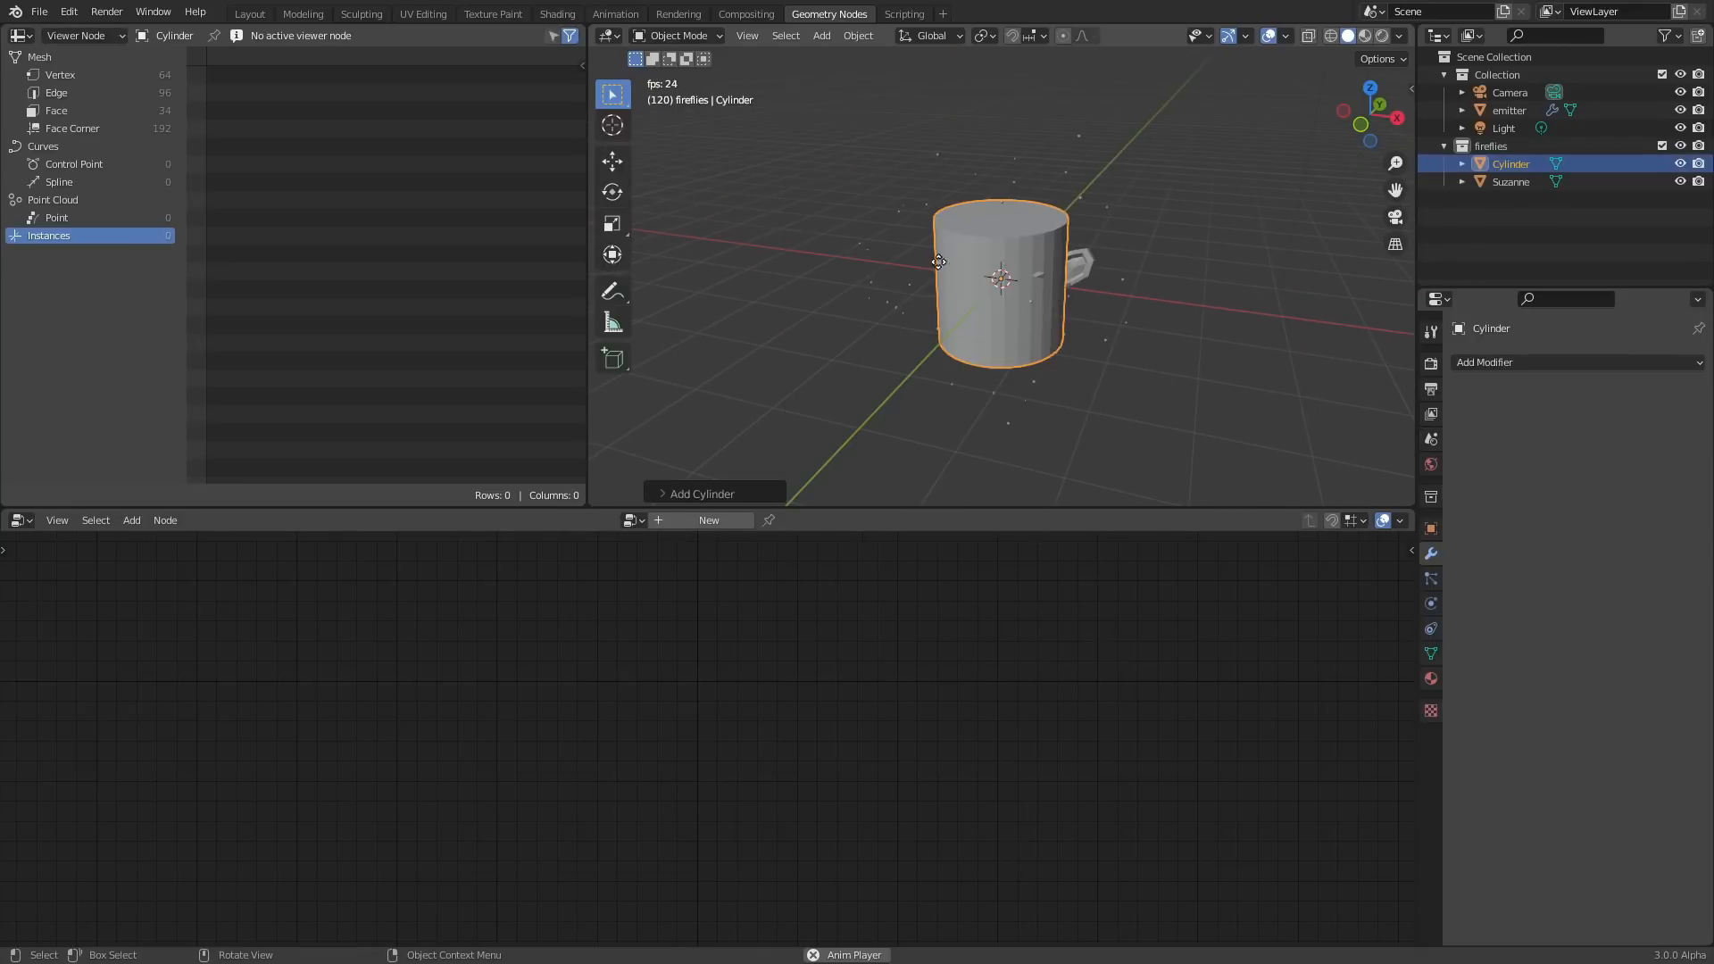
key("g")
left_click(898, 259)
key("x")
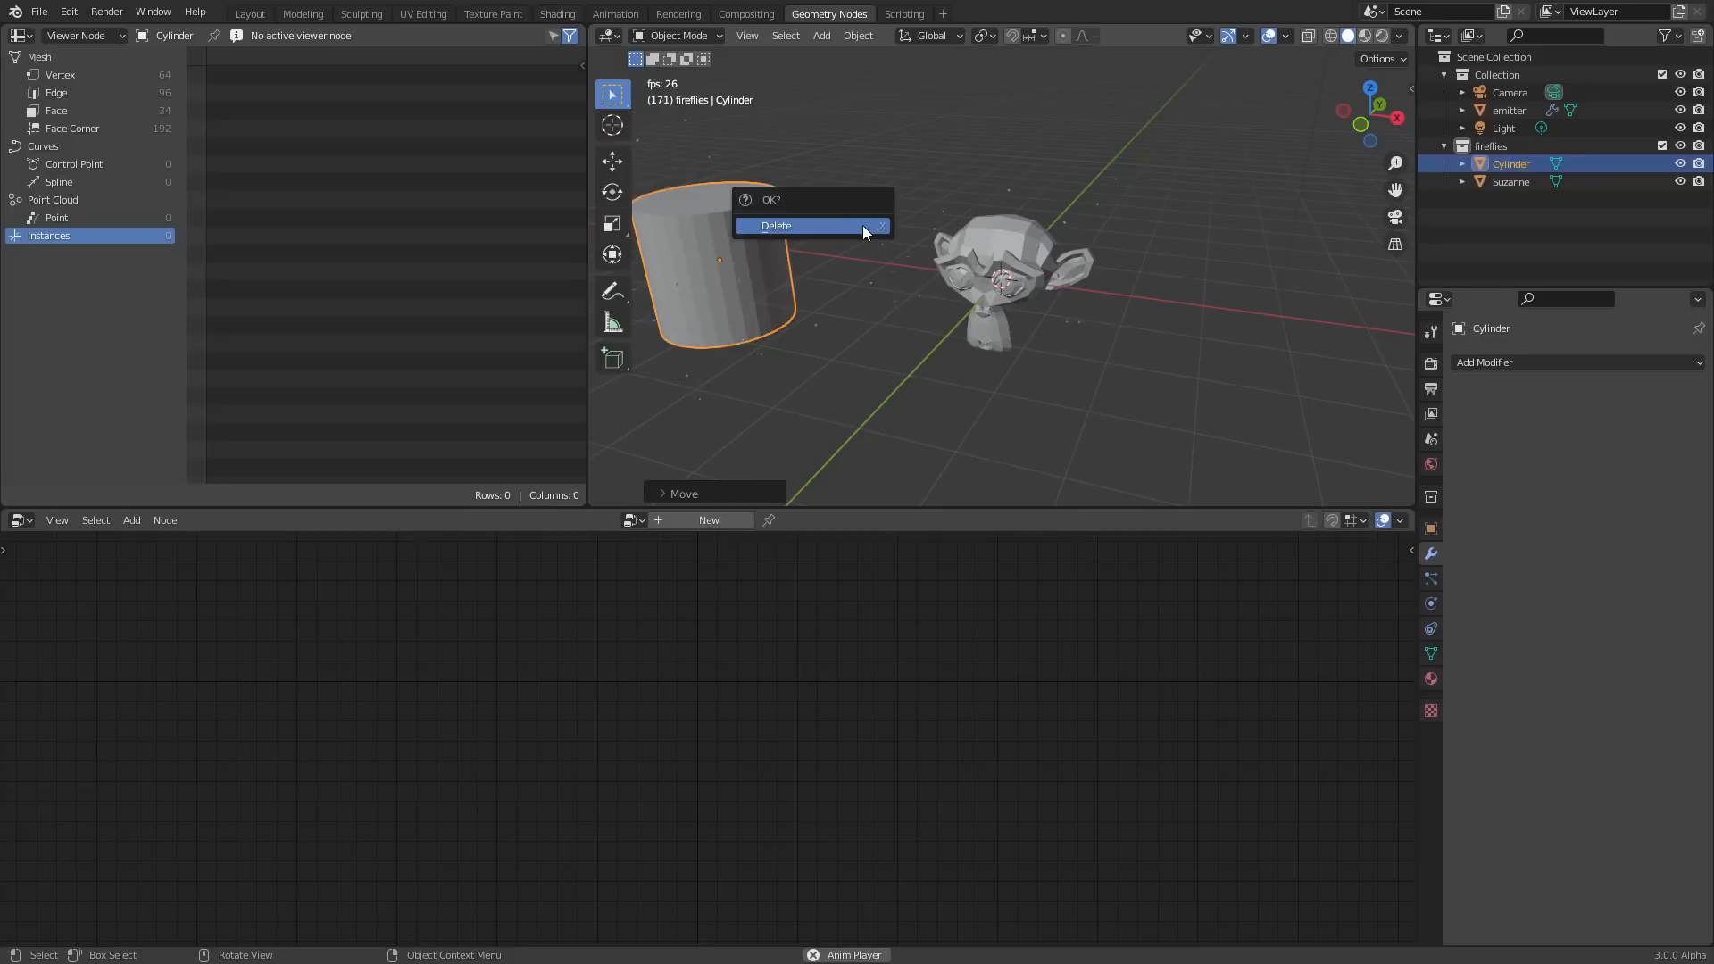
left_click(862, 225)
Switch the 3D viewport to rendered shading and briefly play the firefly animation around Suzanne.
left_click(1055, 256)
key("space")
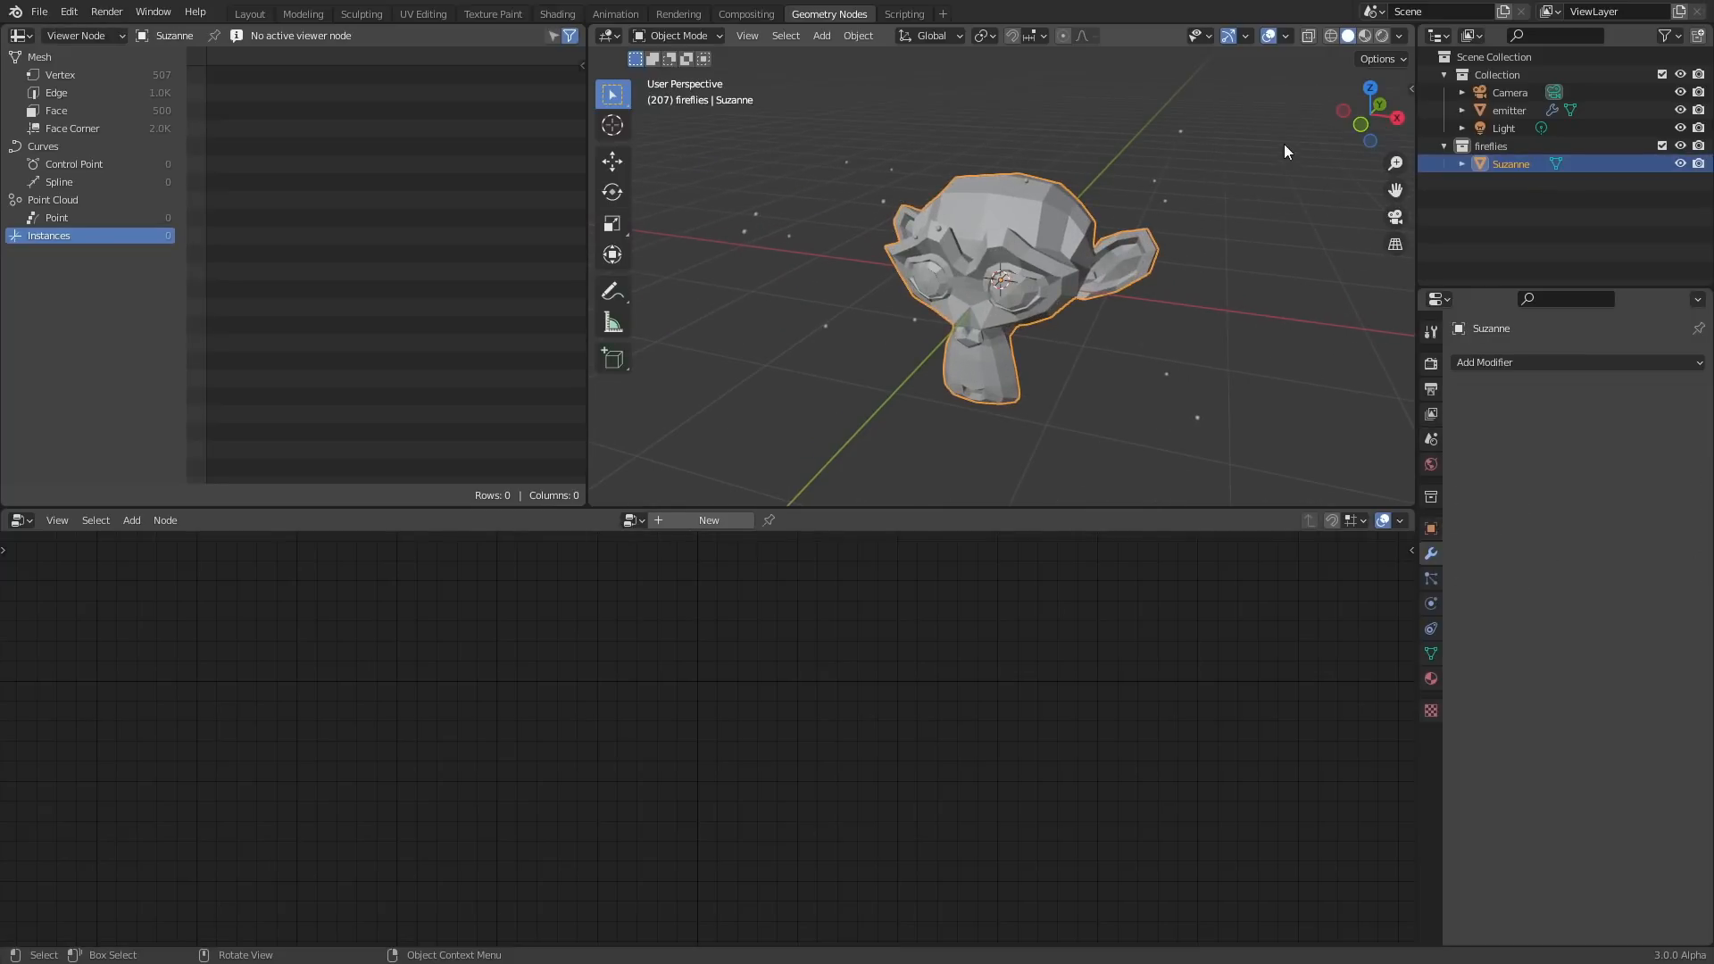
left_click(1364, 36)
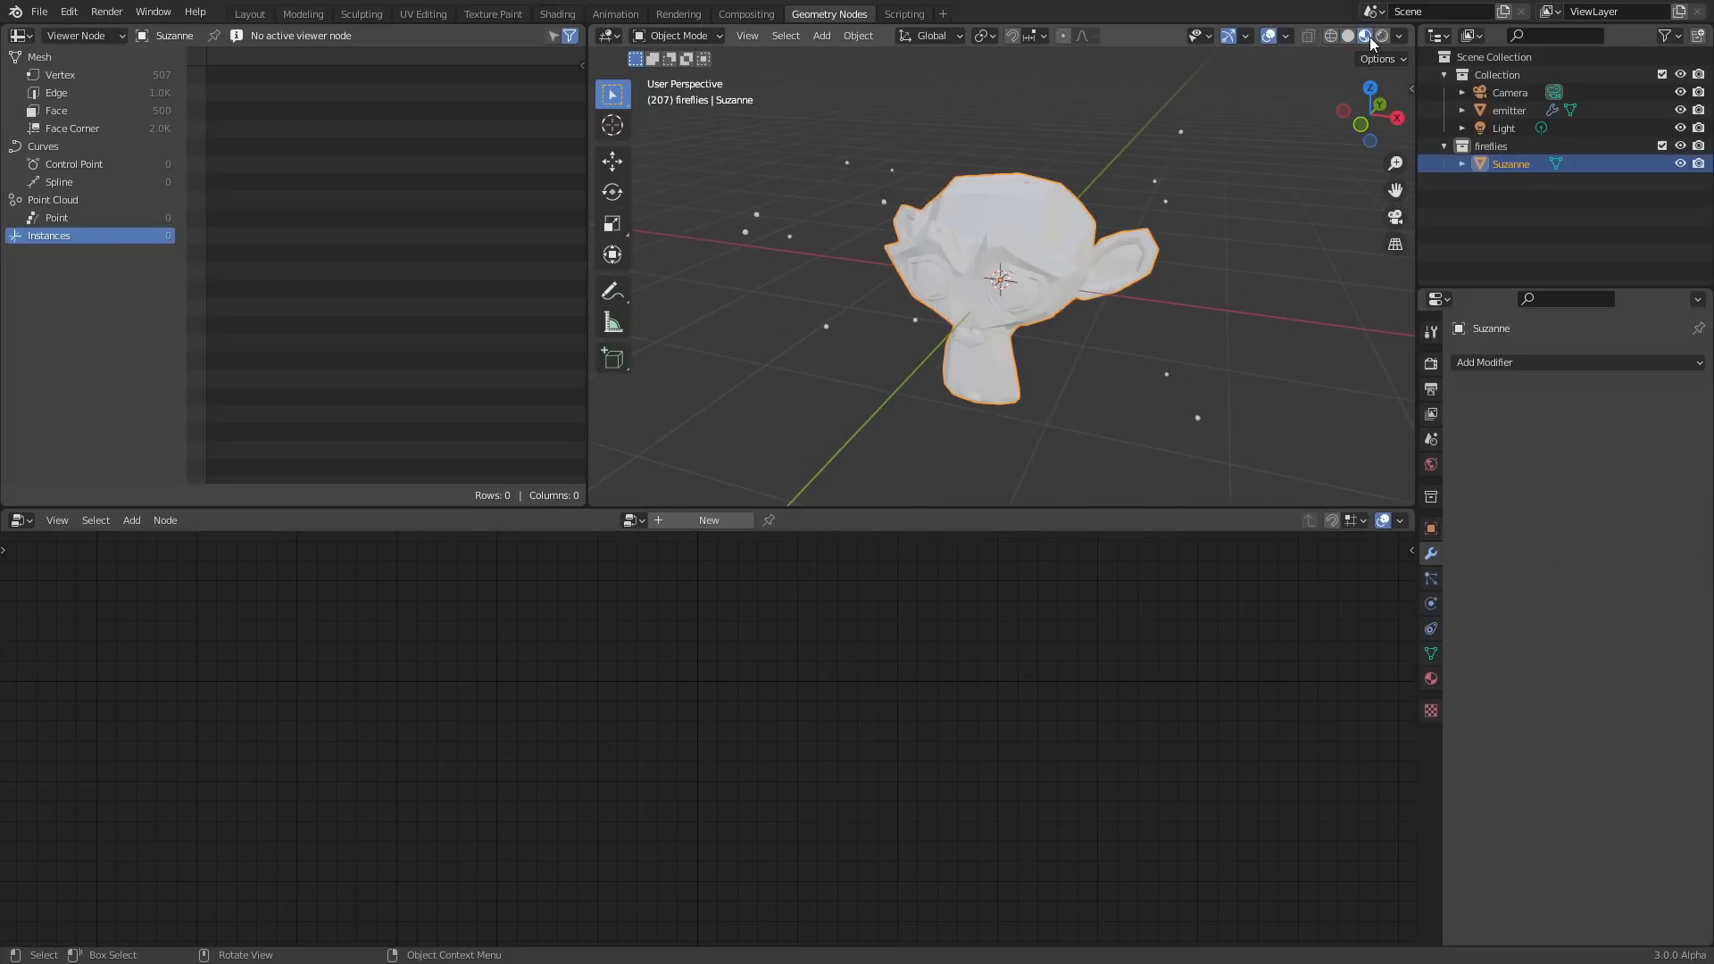
left_click(1381, 36)
key("space")
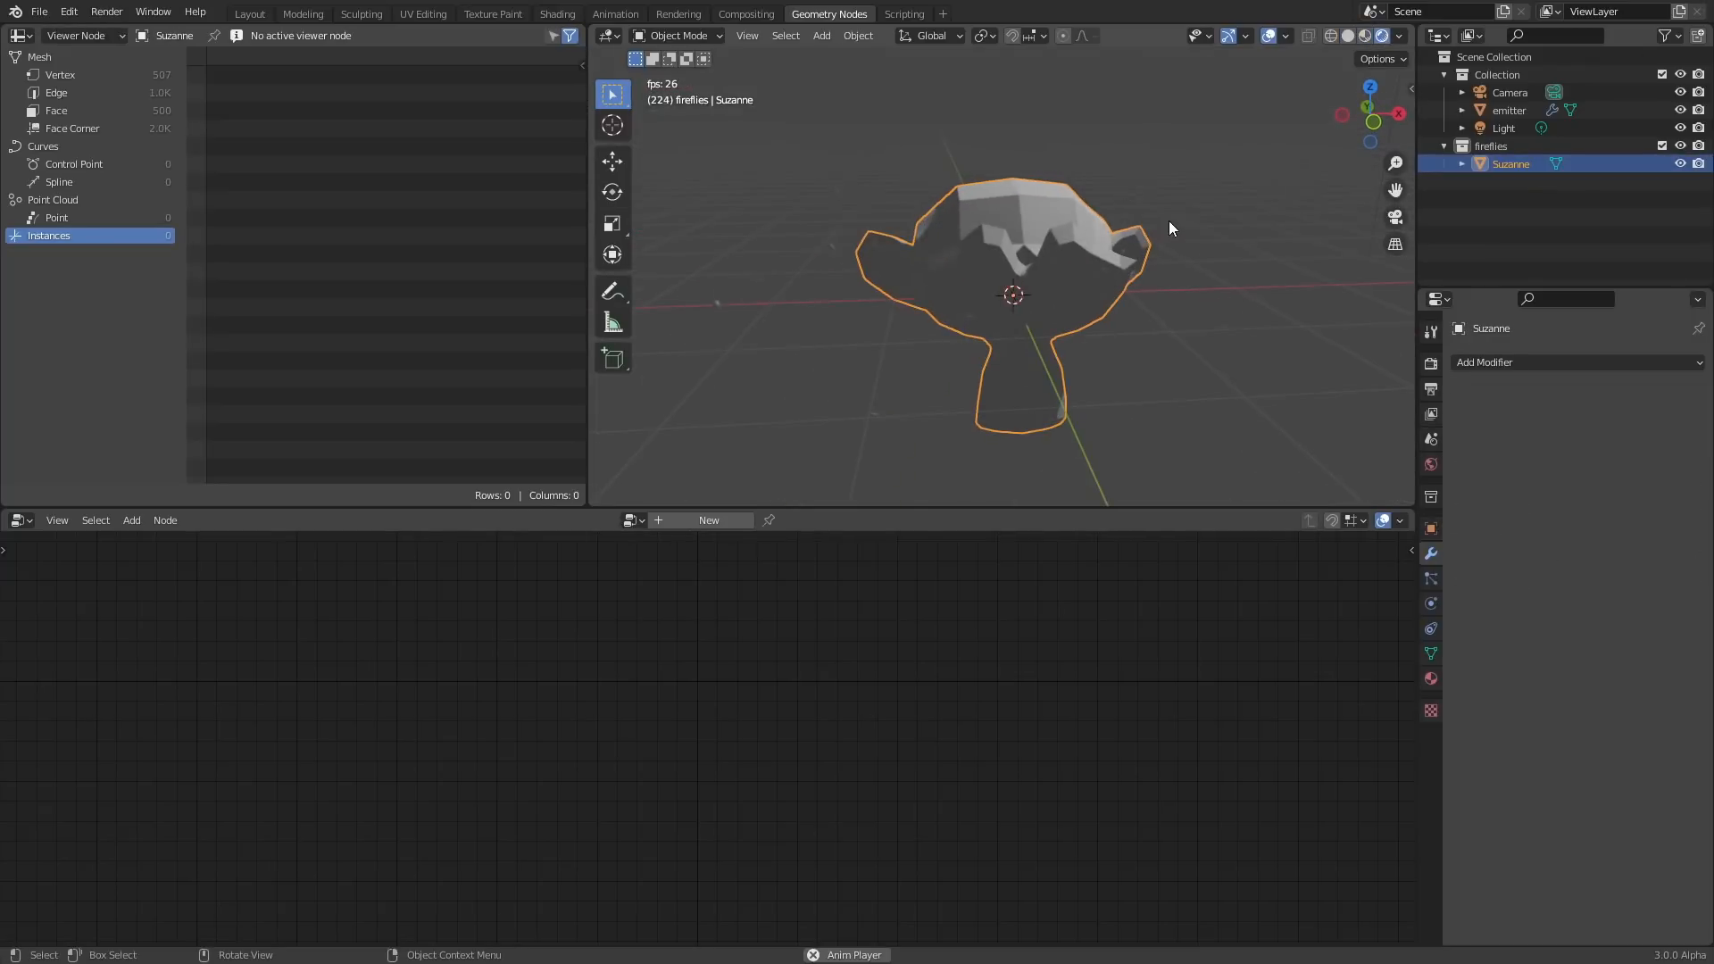
key("space")
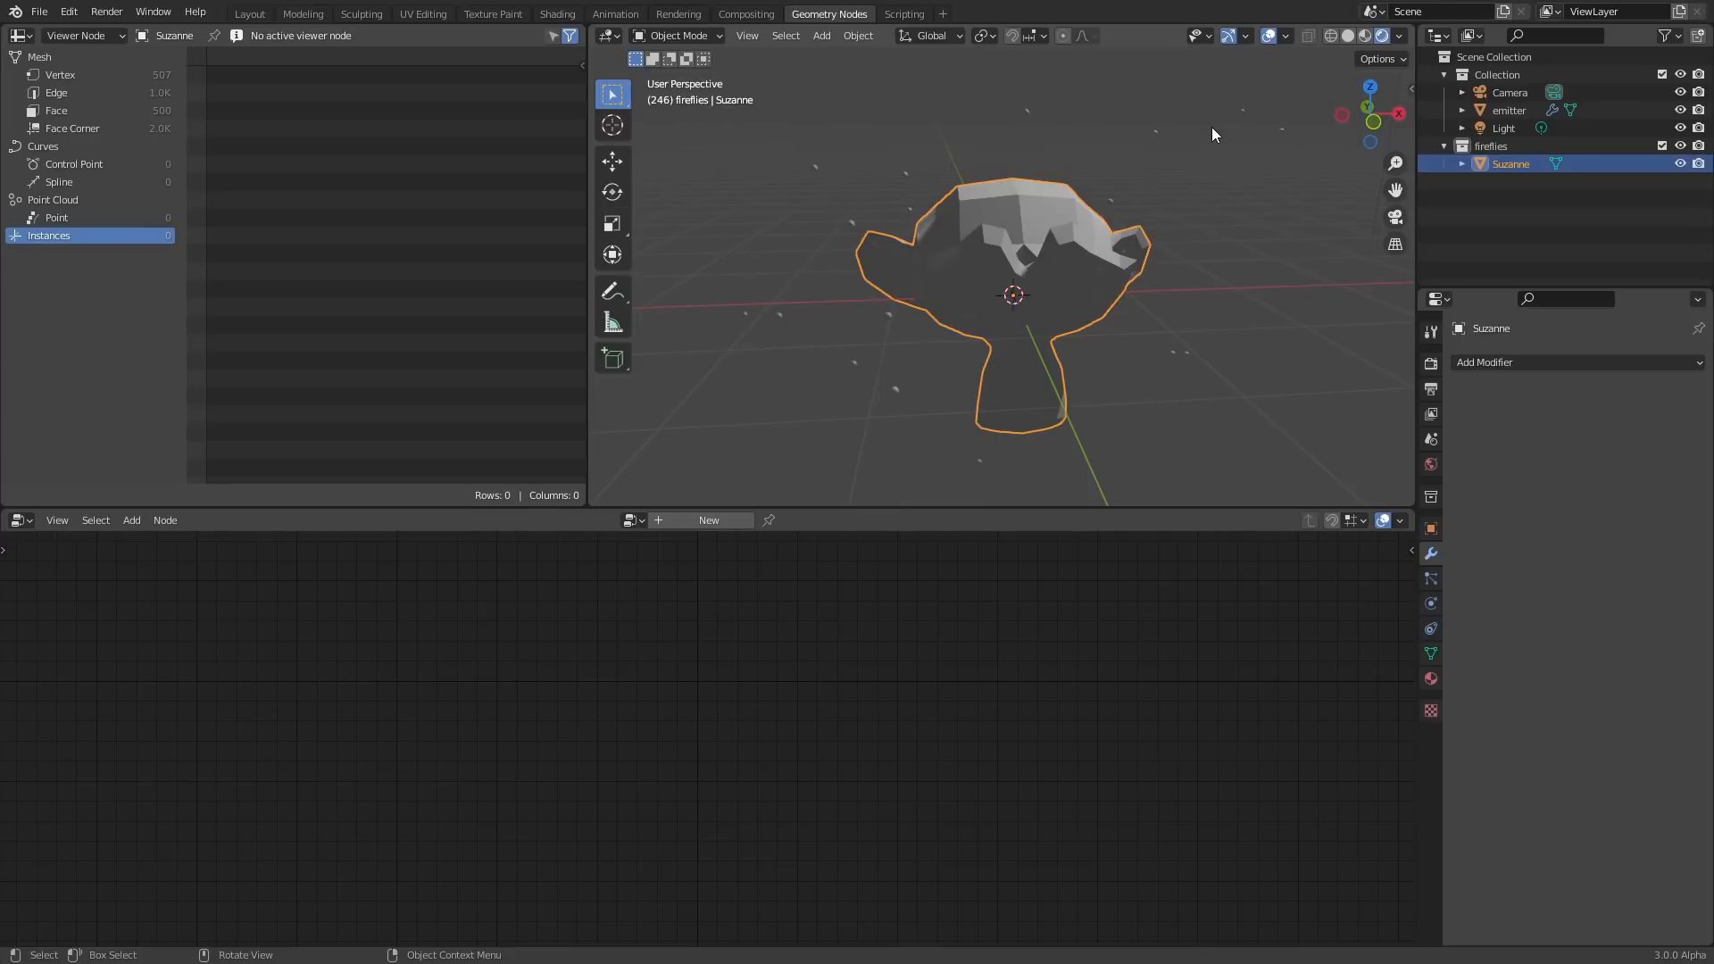
Select the emitter and move its Group Output node farther away from Instance on Points to make room.
left_click(1502, 112)
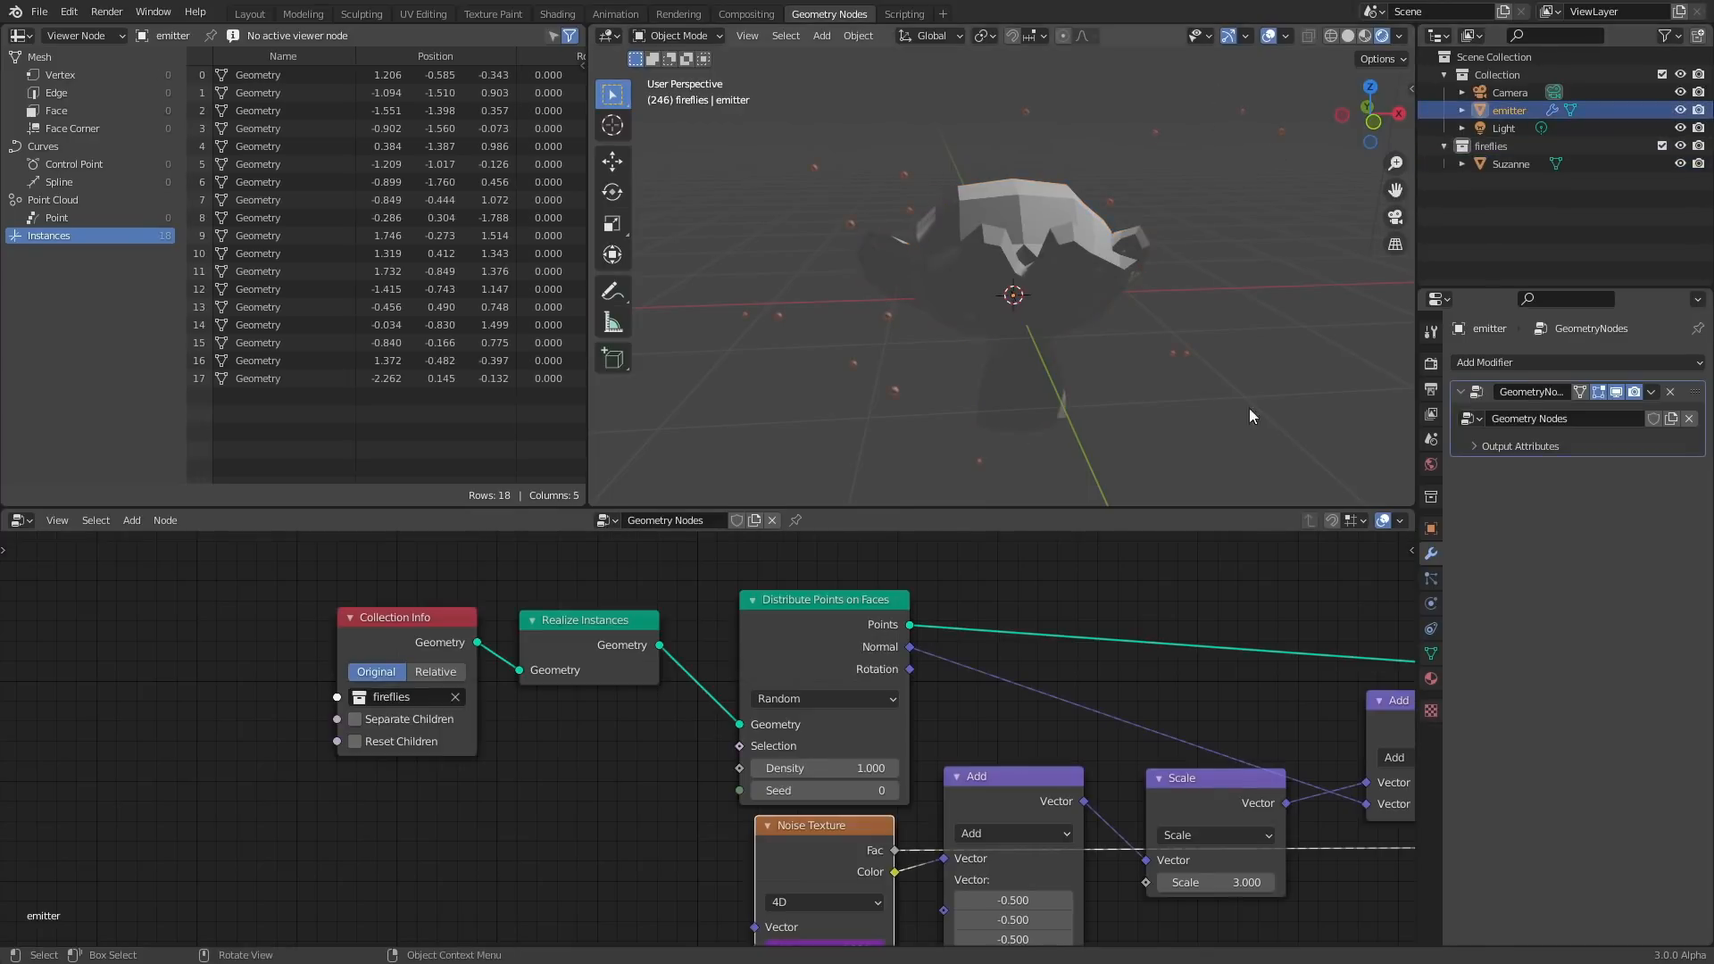
scroll(1056, 646, "down", 8)
middle_click_drag(1231, 711, 693, 700)
scroll(748, 665, "up", 4)
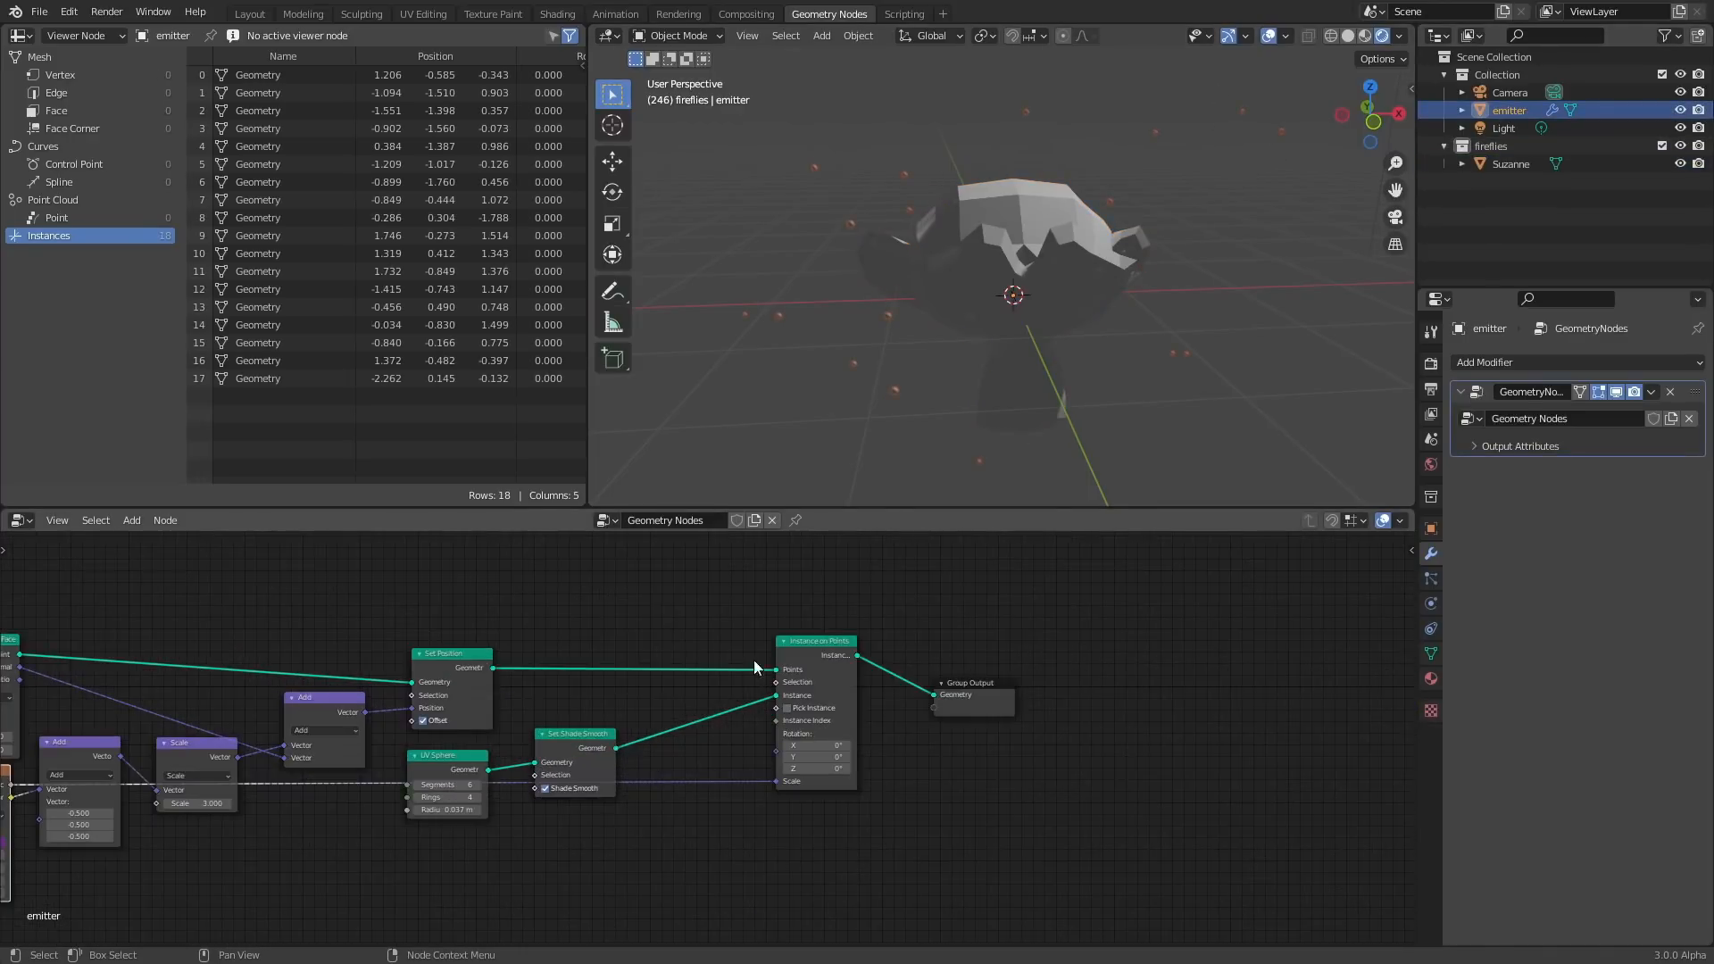
middle_click_drag(967, 678, 823, 685)
left_click_drag(896, 741, 765, 669)
key("g")
left_click(1080, 668)
scroll(814, 678, "up", 6)
middle_click_drag(812, 683, 599, 689)
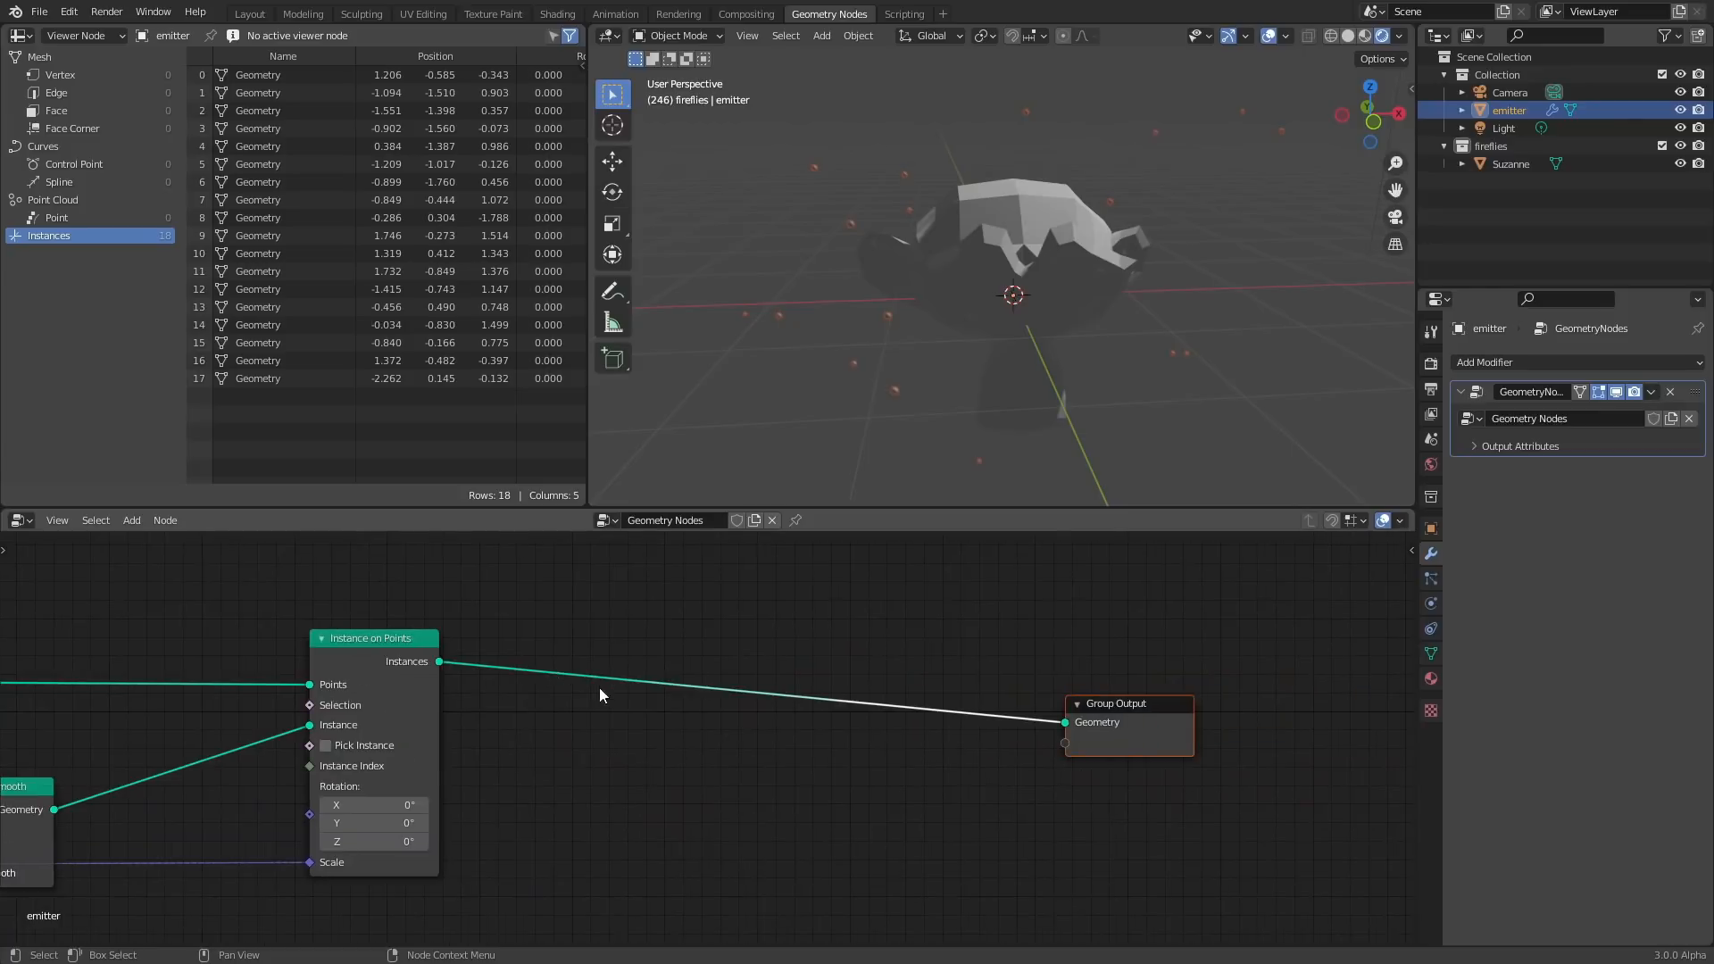
Insert a Set Material node between Instance on Points and Group Output.
key("shift+a")
left_click(598, 404)
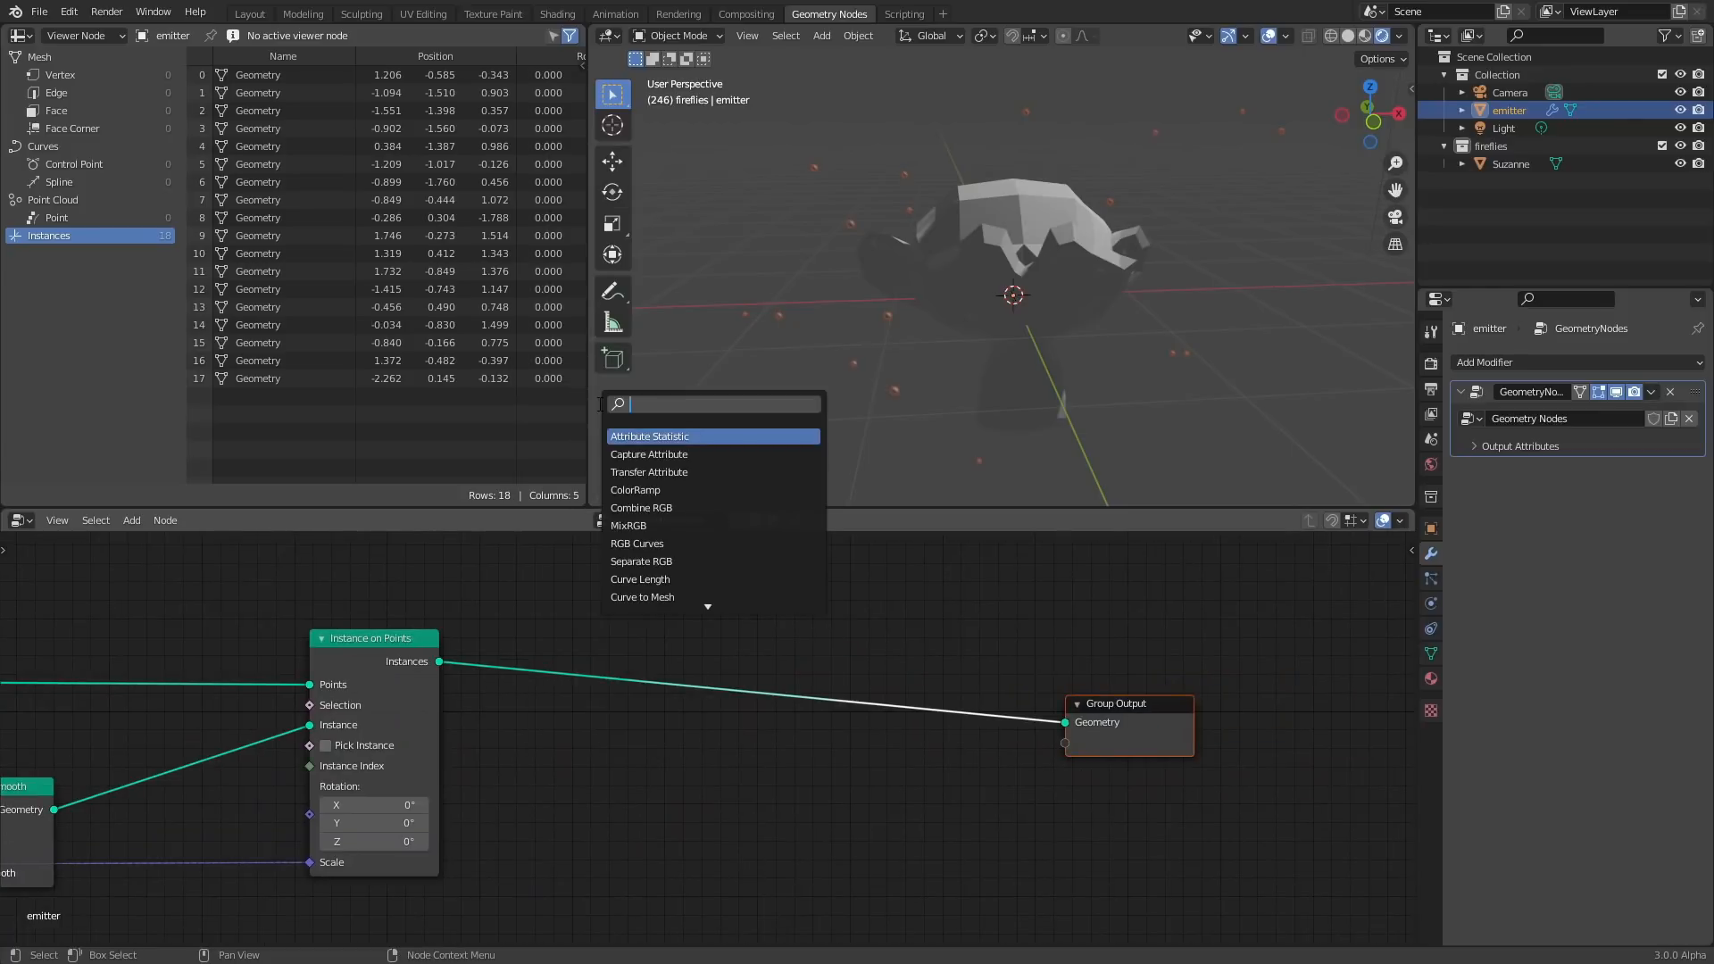
type("set ma")
key("Return")
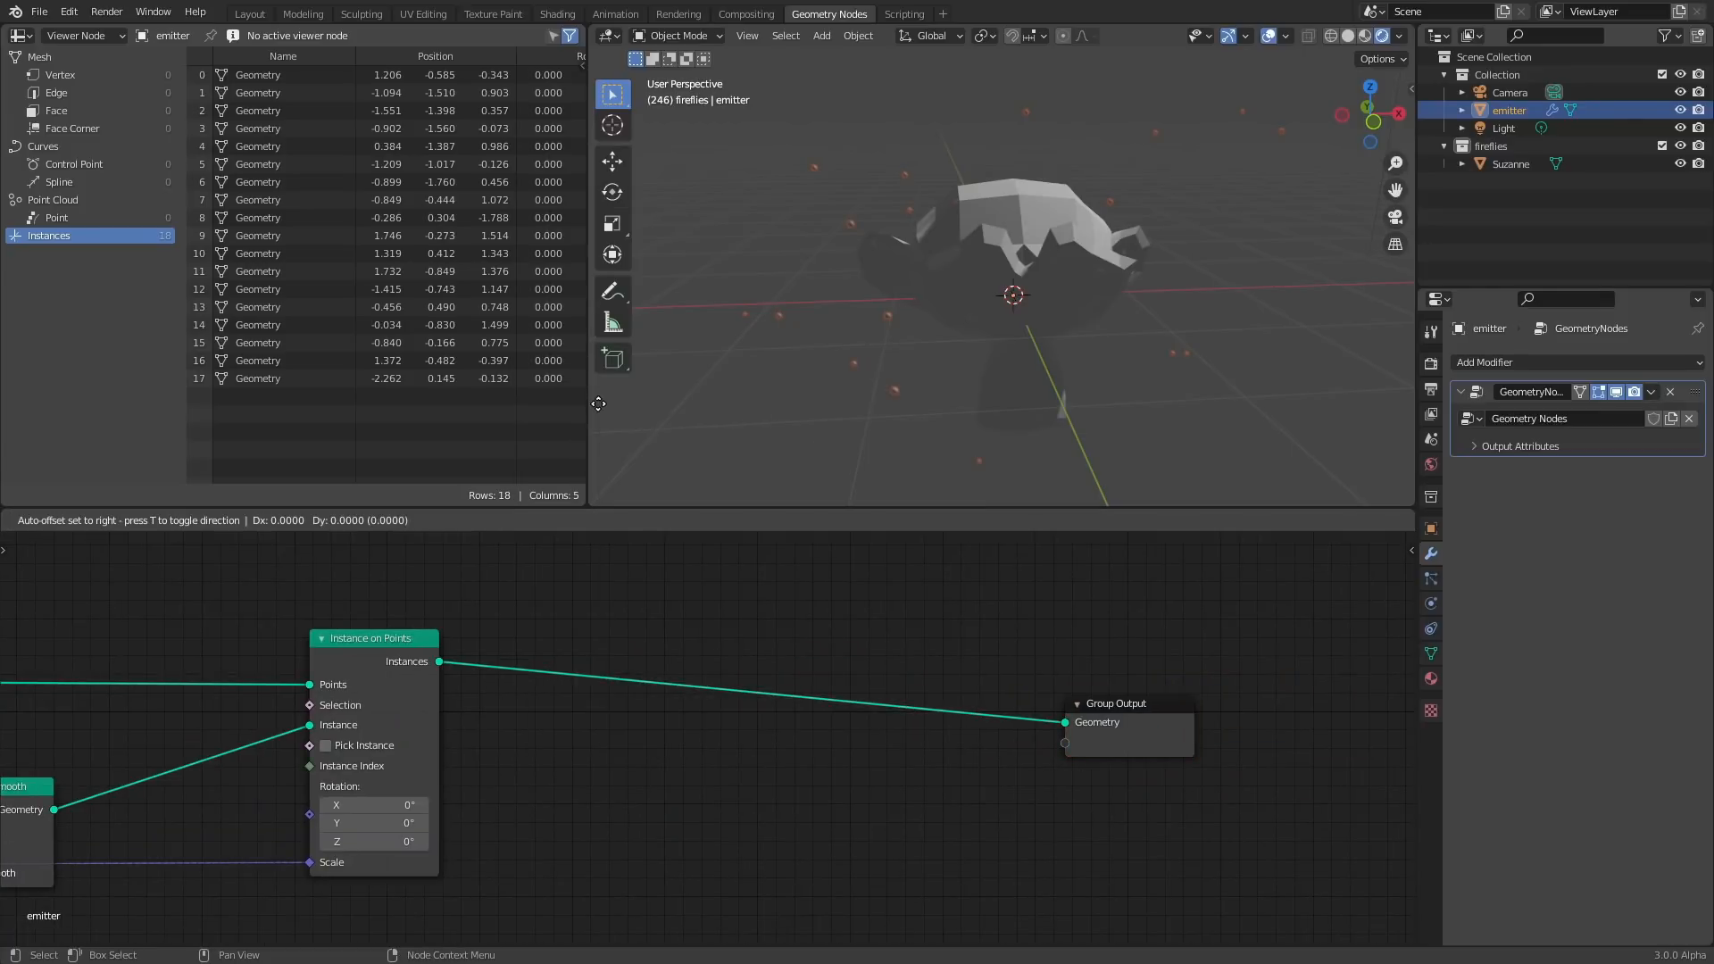
left_click(534, 668)
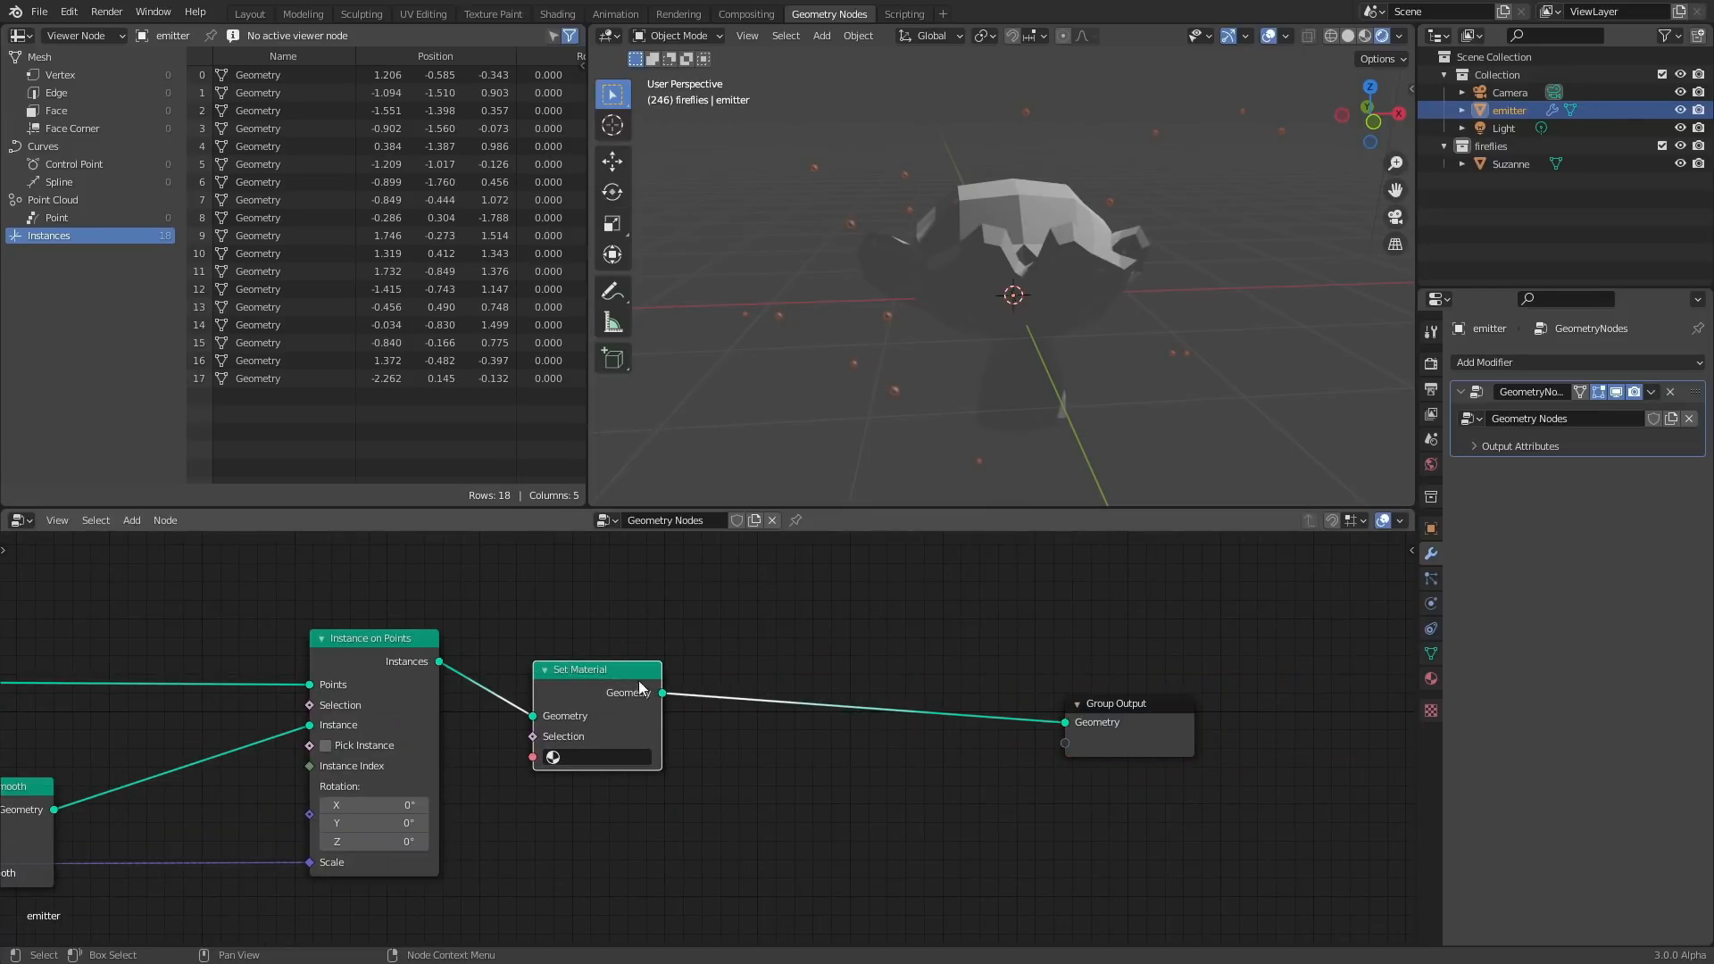
Temporarily hide Suzanne in the viewport and show it again.
left_click(1679, 164)
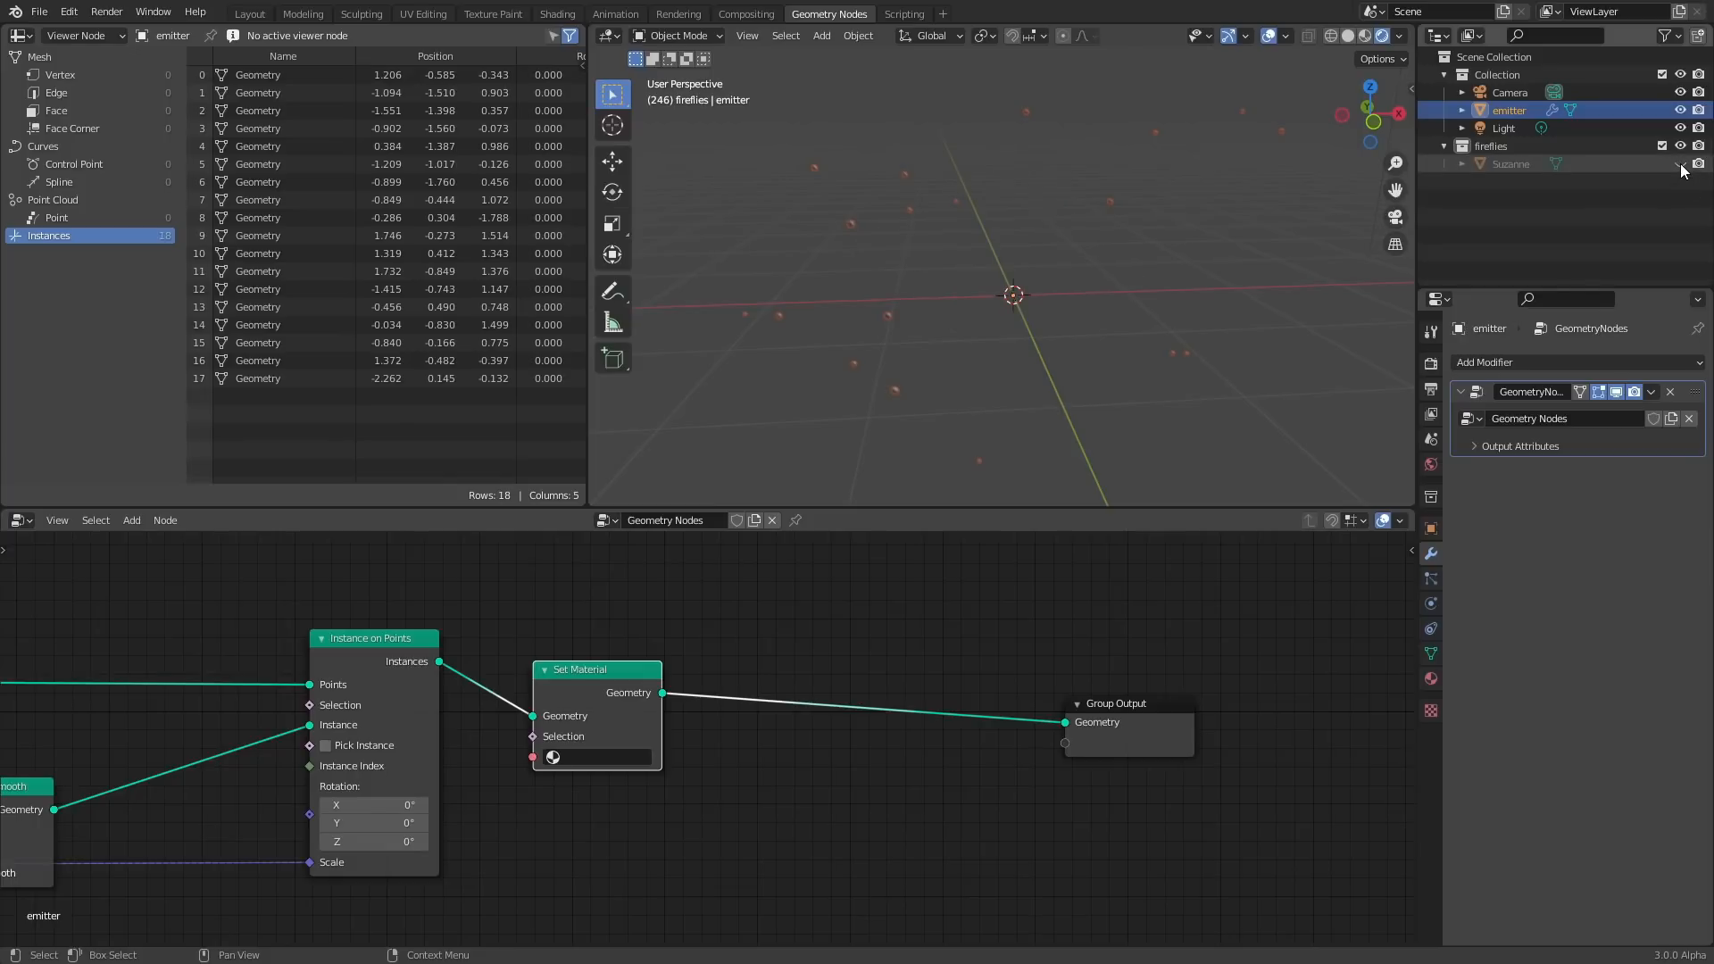
left_click(1680, 164)
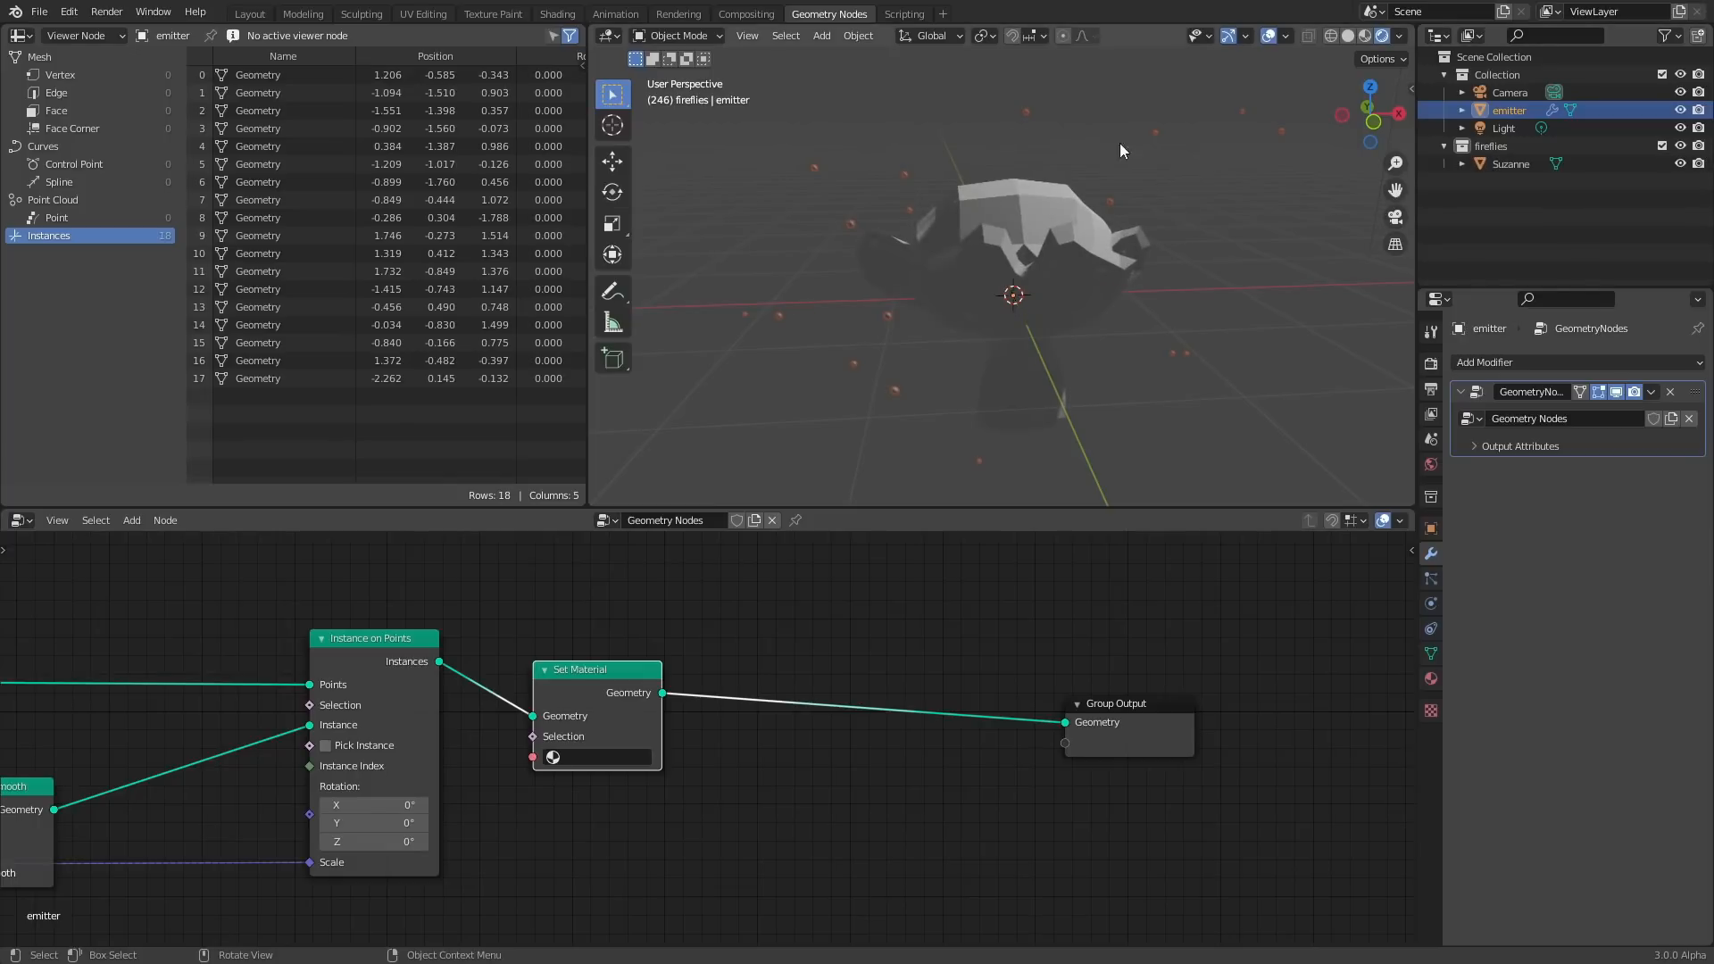
scroll(548, 755, "up", 1)
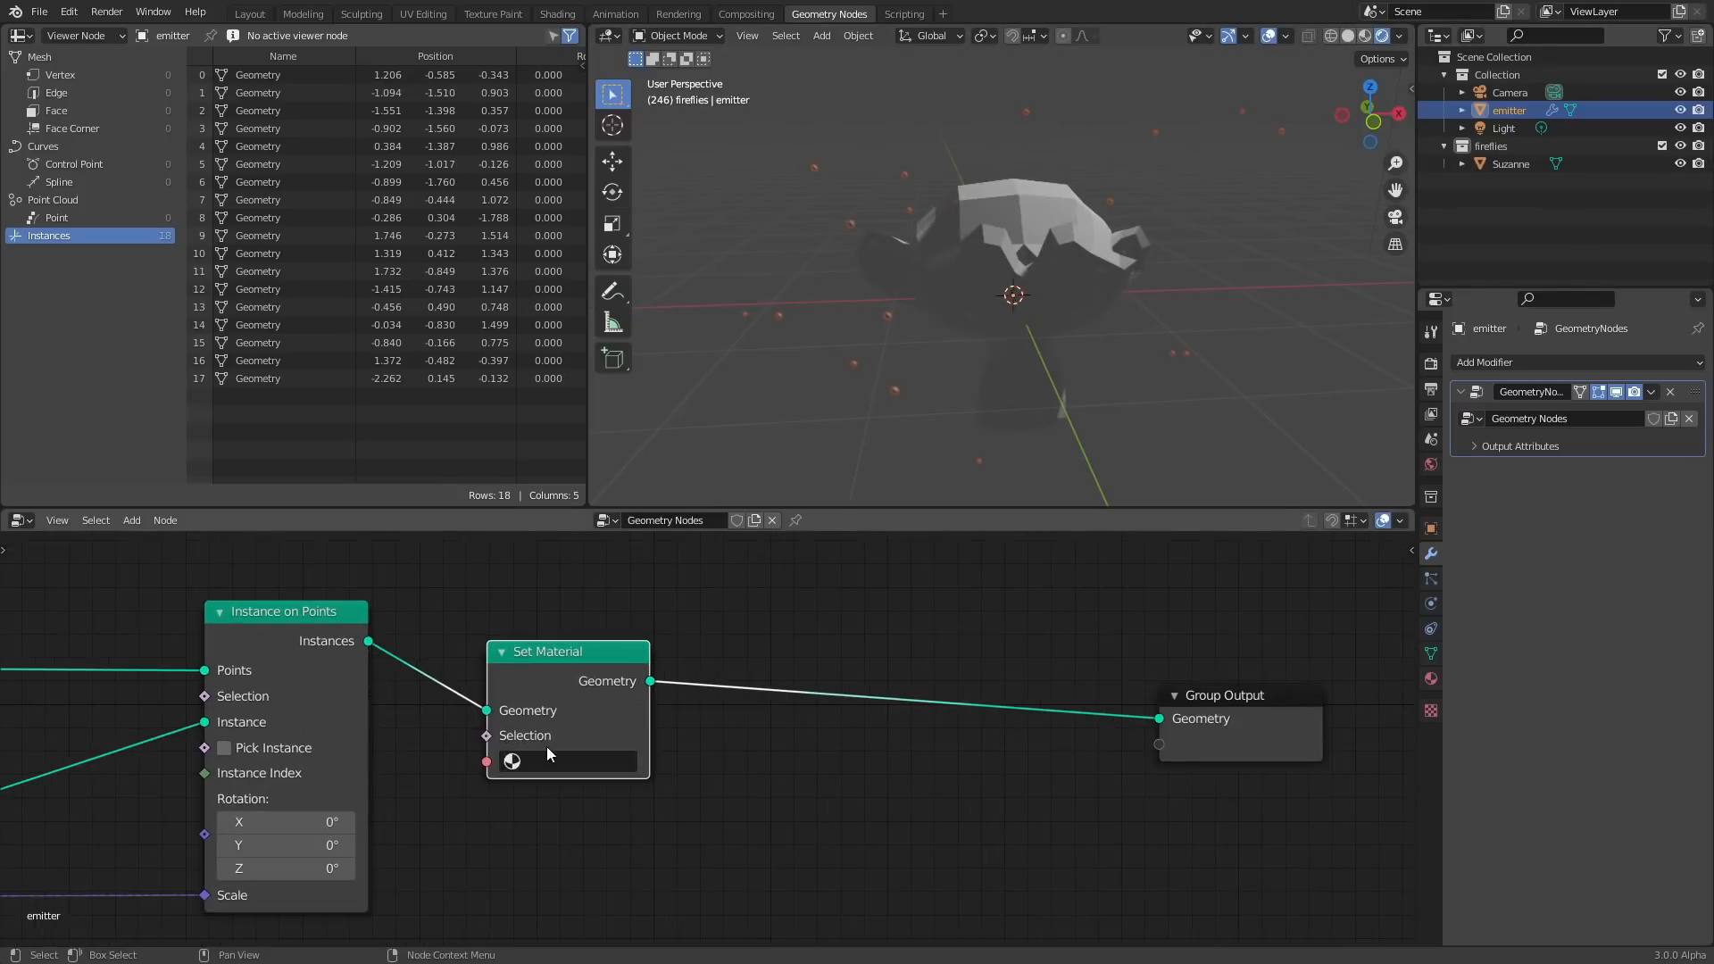
Split the node editor area in two and make the new area a Shader Editor.
left_click_drag(1413, 511, 839, 529)
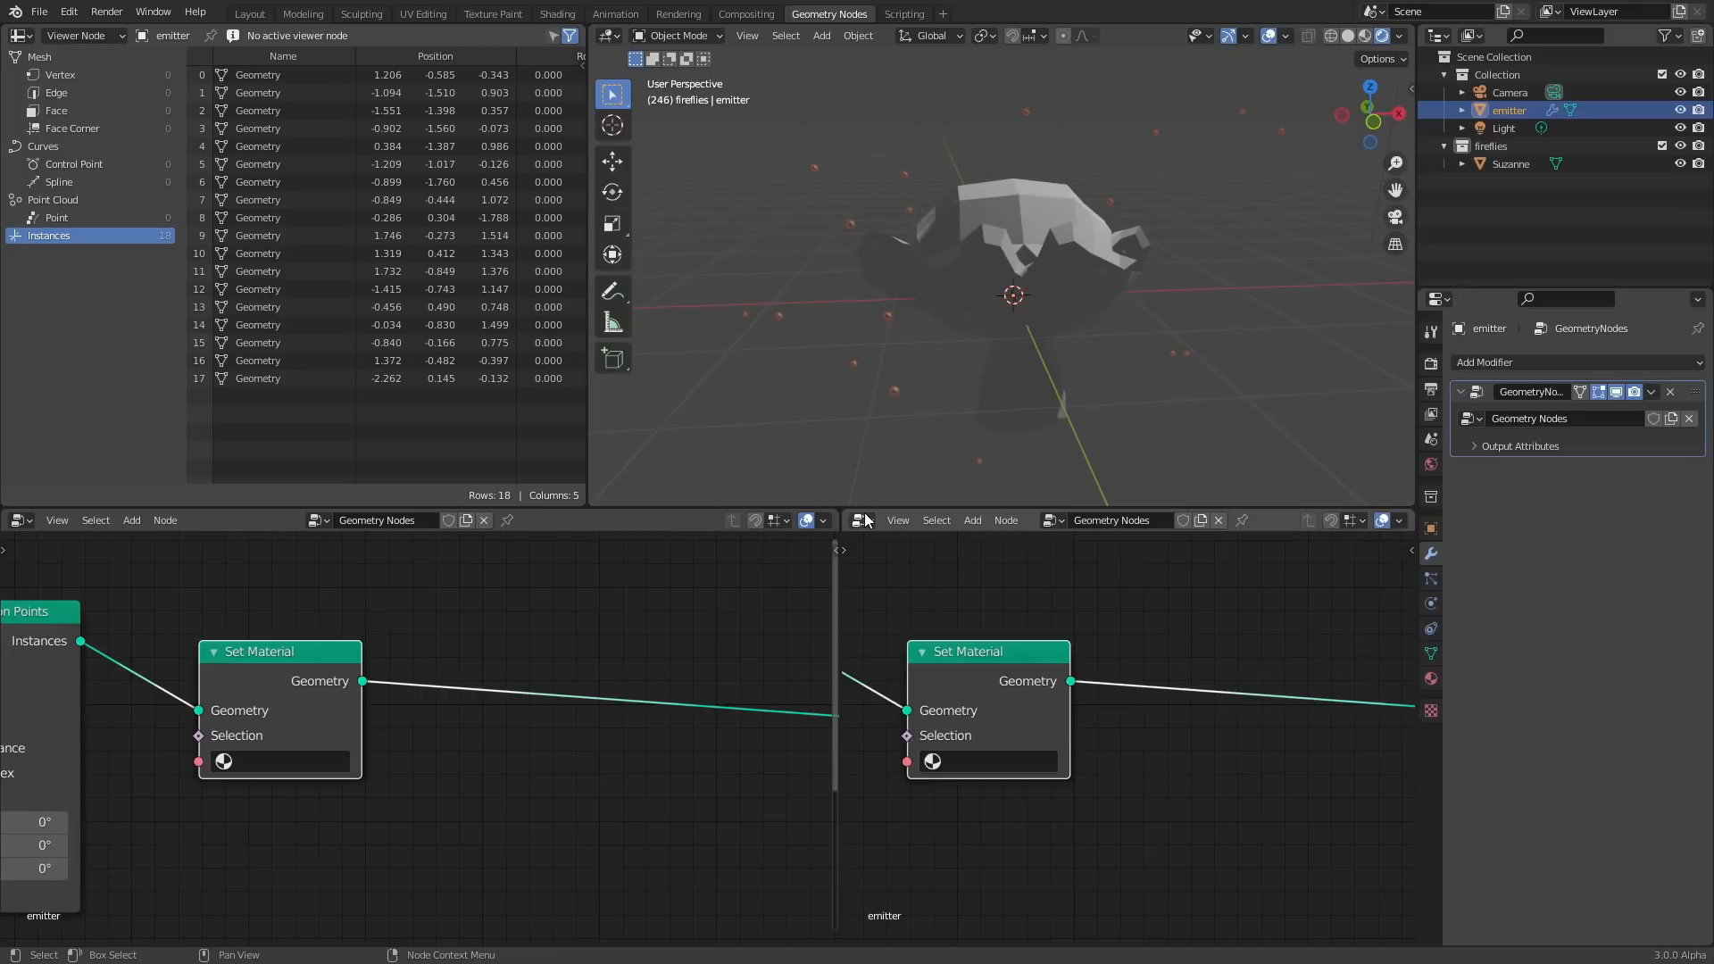
left_click(863, 521)
left_click(903, 692)
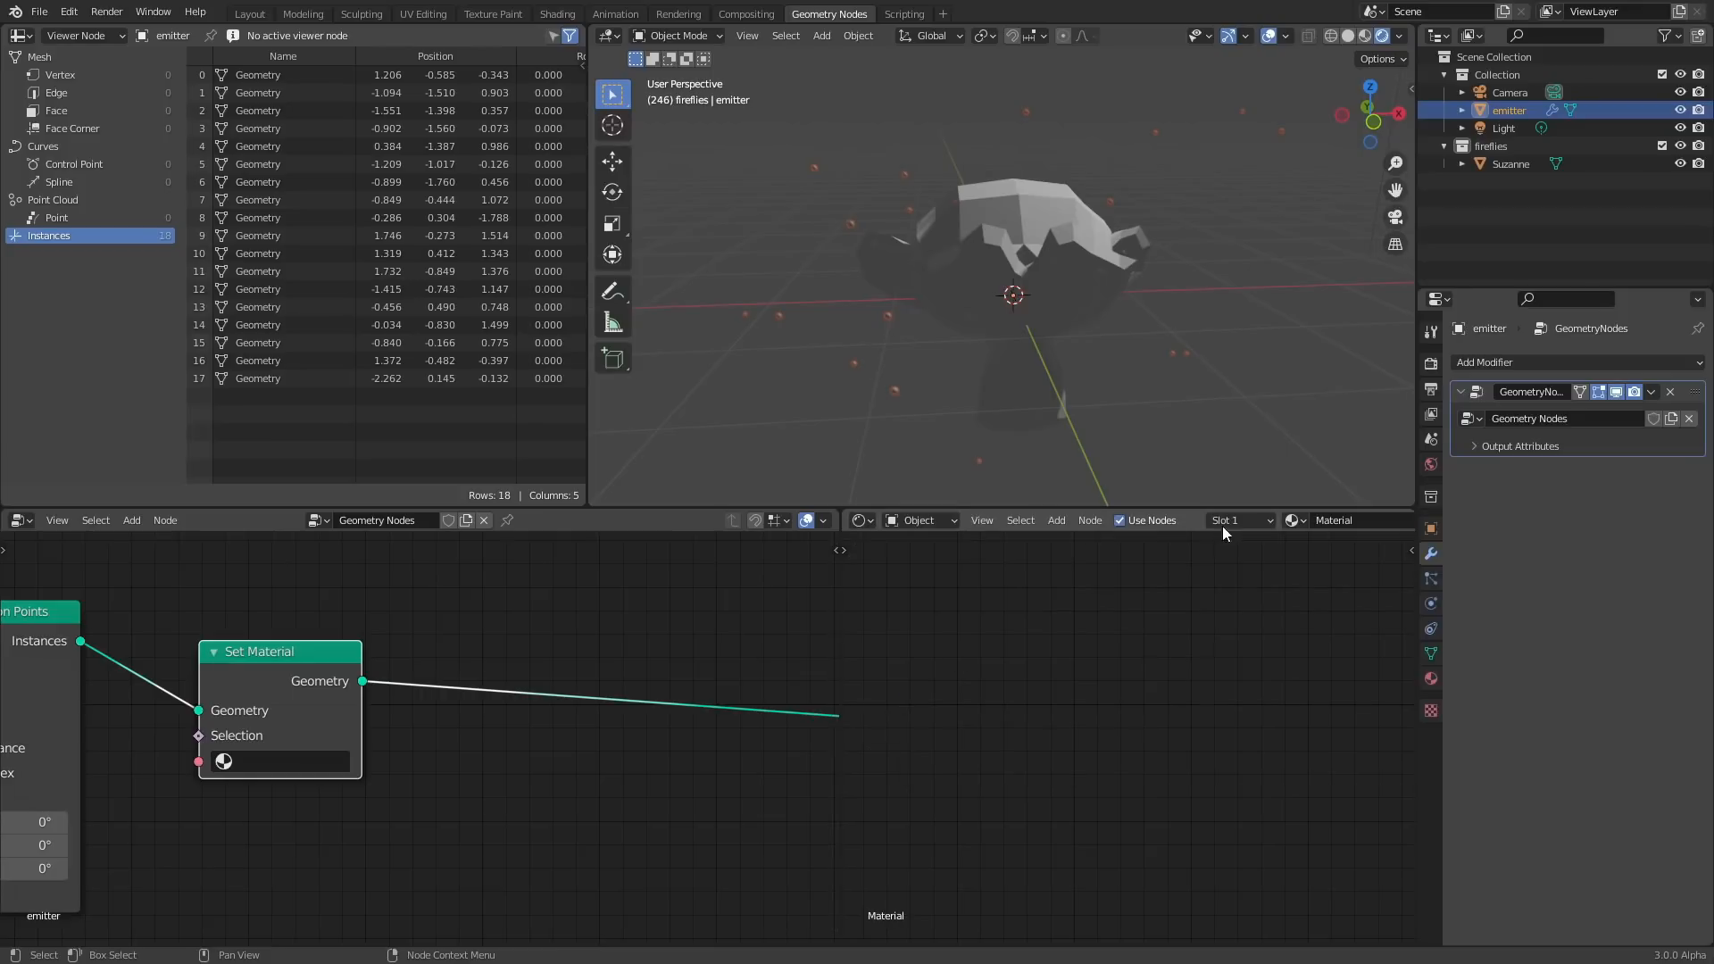
Rename the emitter's material to fireaaaa and assign it in the Set Material node.
left_click(1355, 522)
type("f")
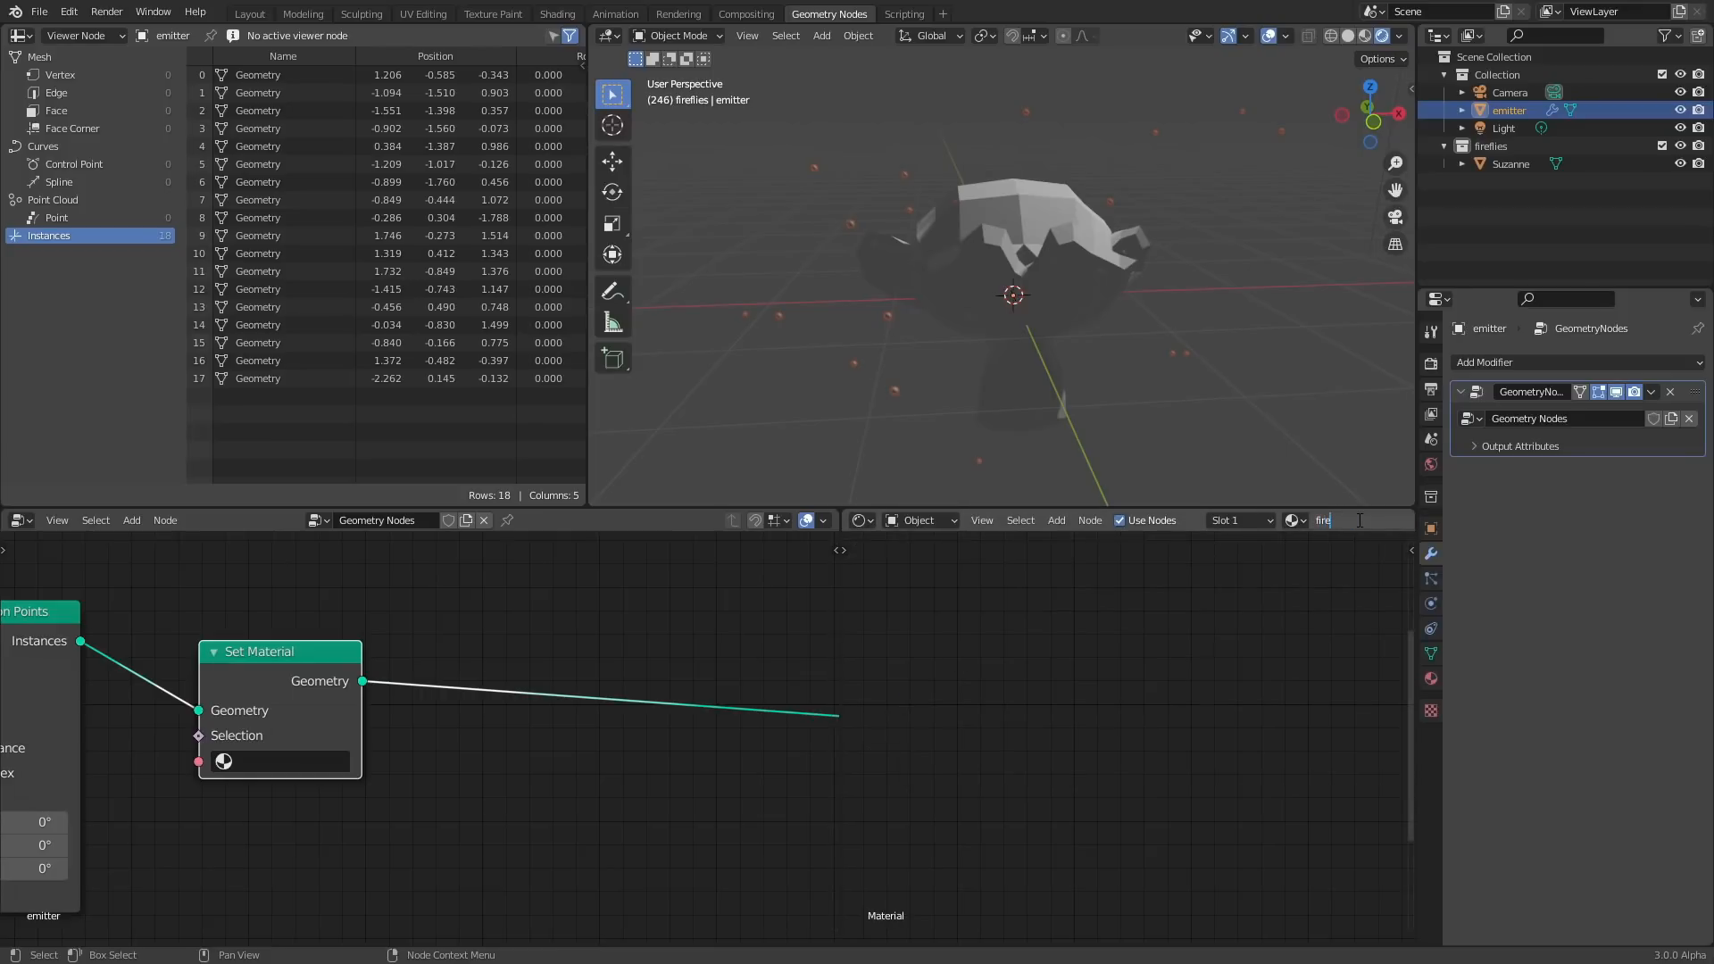
type("ireaaaa")
key("Return")
left_click(287, 766)
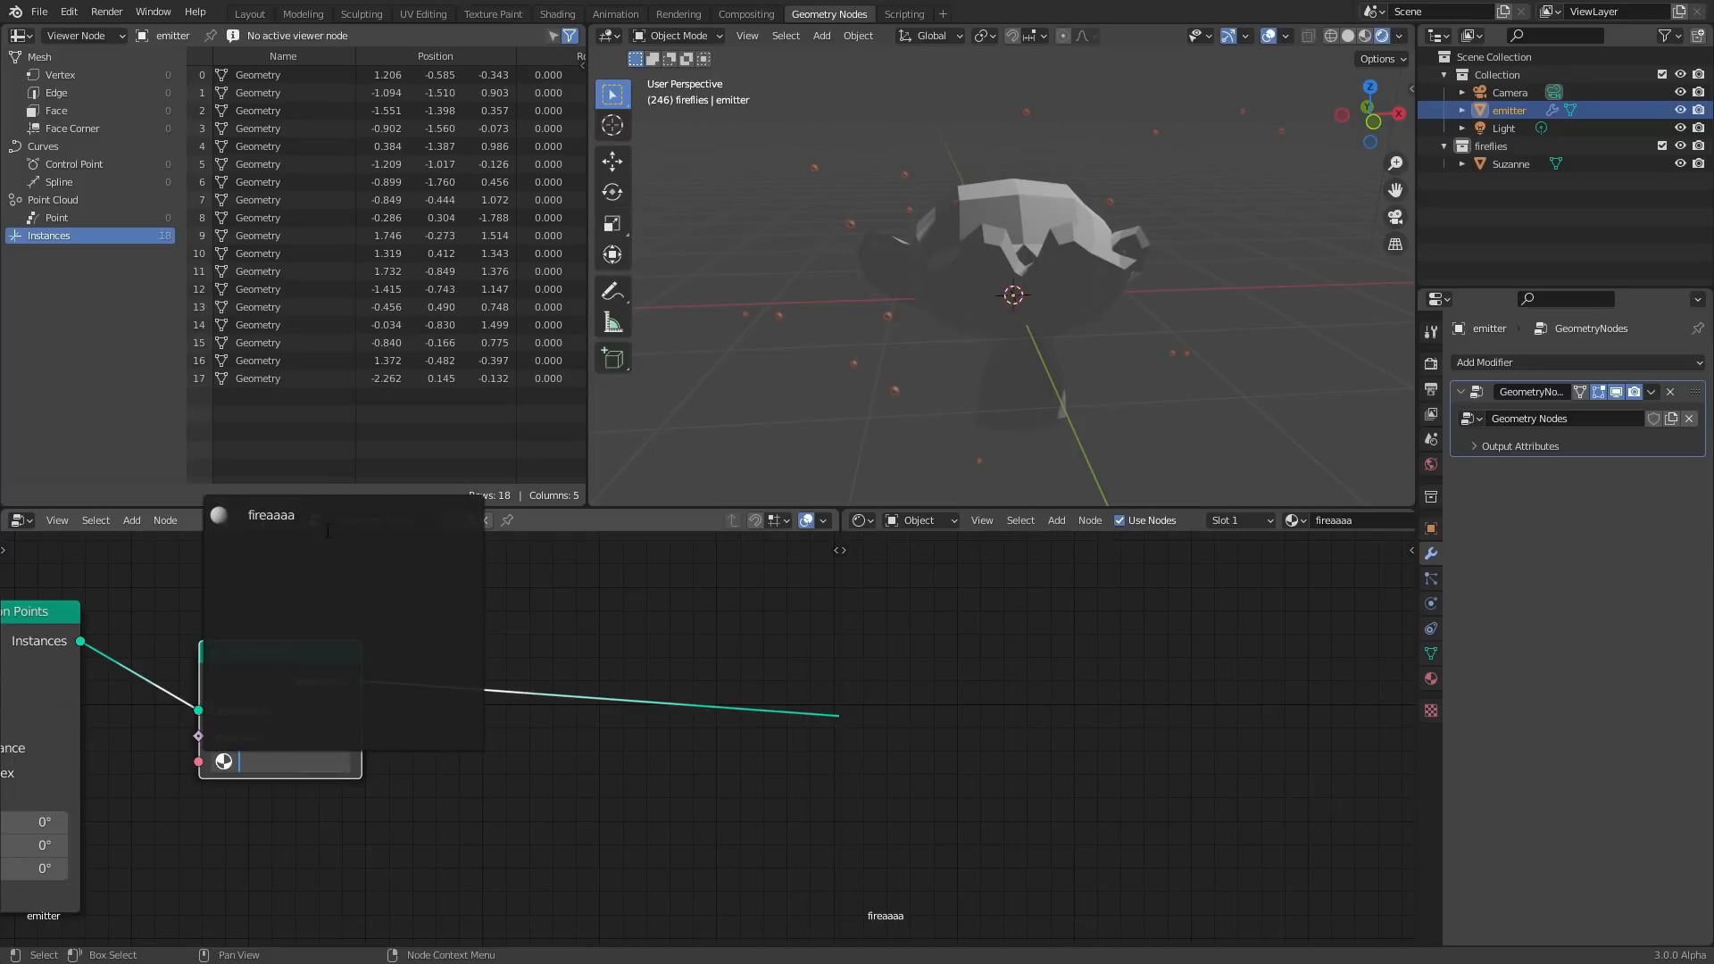
left_click(267, 517)
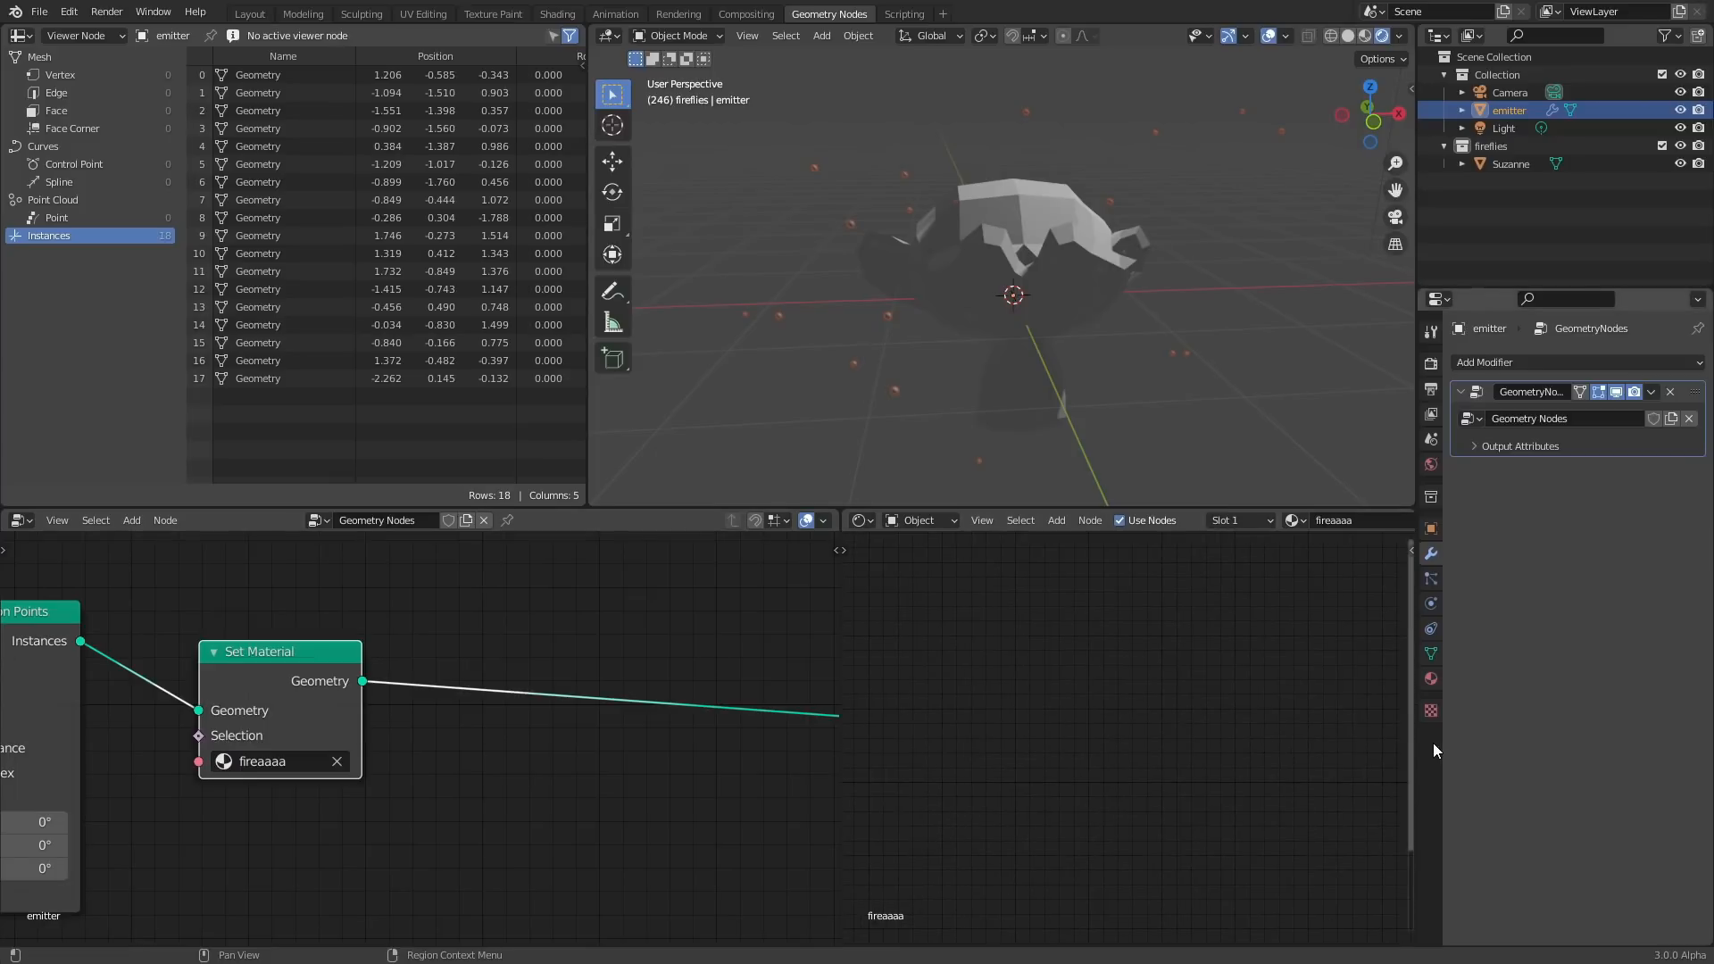
Set the Principled BSDF's Base Color in the fireaaaa material to a saturated red.
key("Home")
scroll(1171, 729, "up", 5)
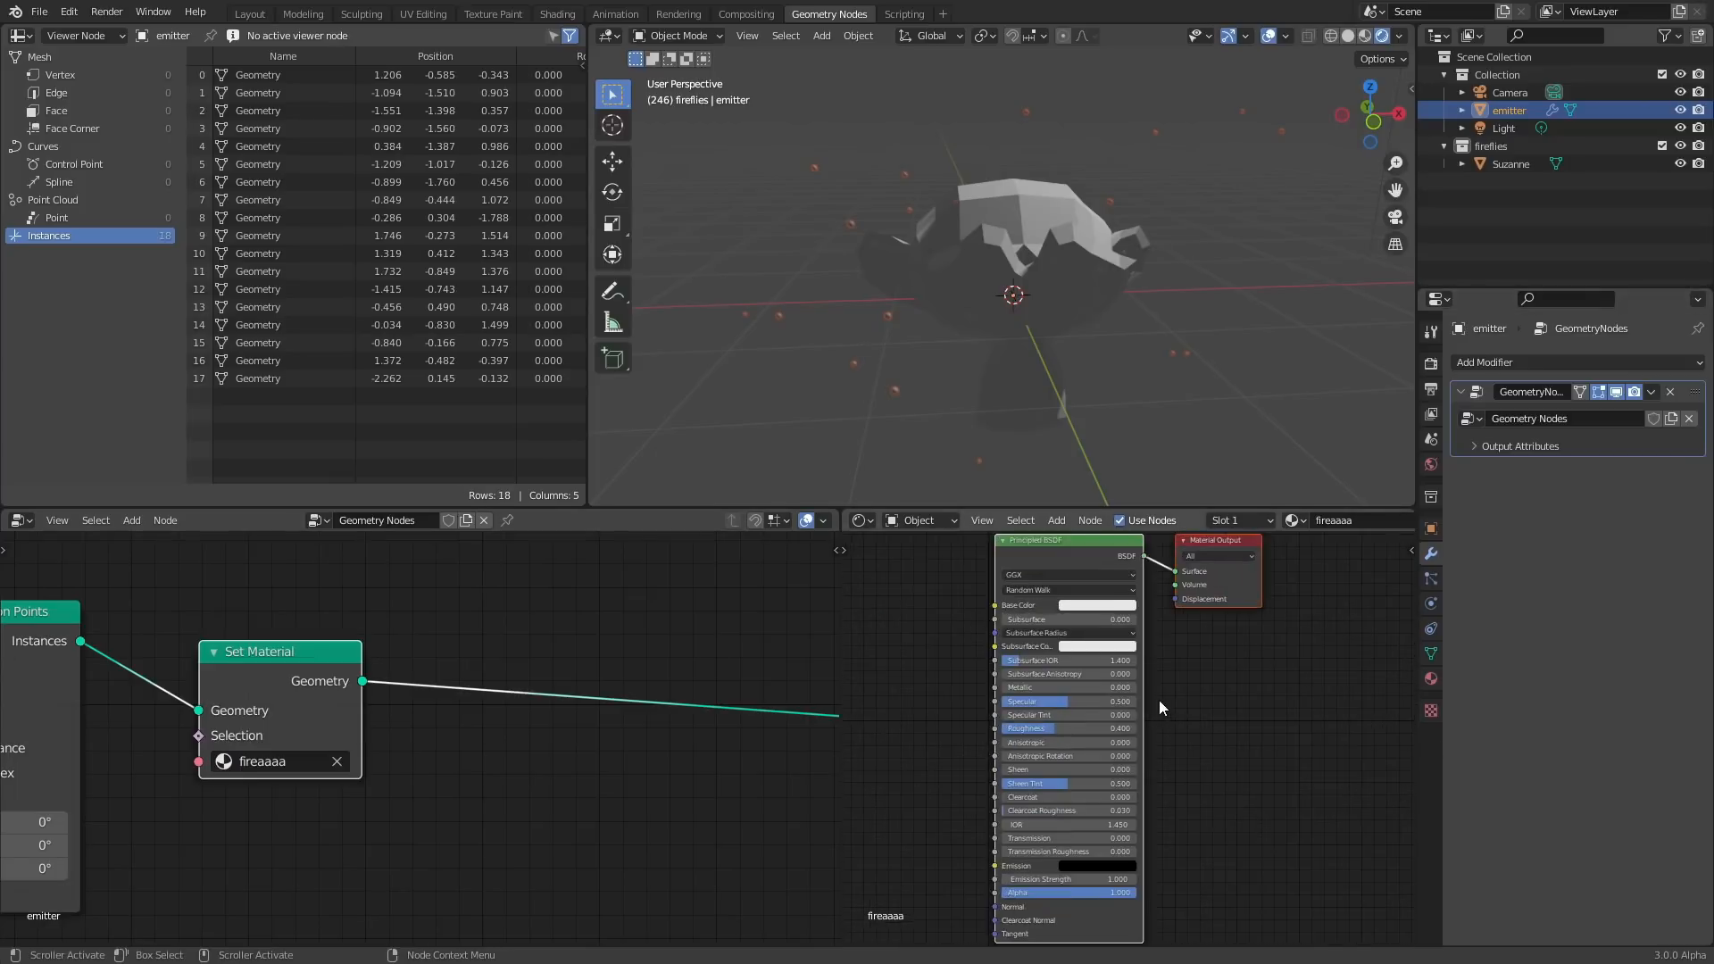
left_click(1128, 677)
left_click(1170, 511)
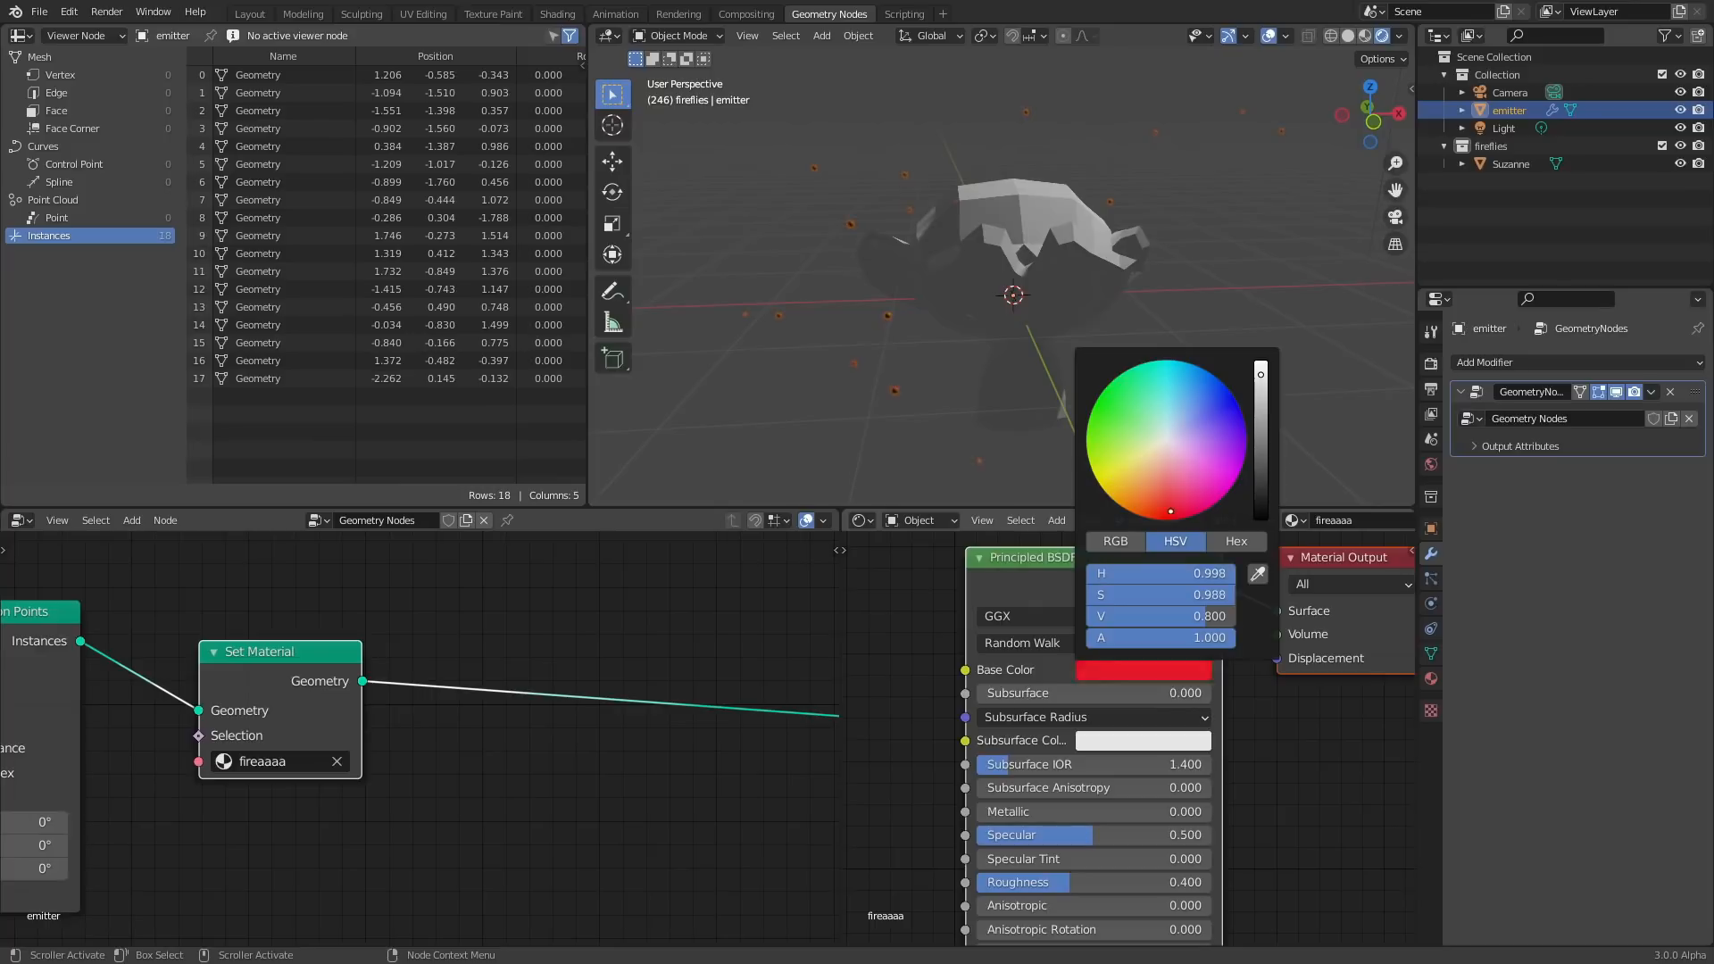
Turn off the 3D viewport overlays and delete the Principled BSDF node from the fireaaaa material.
left_click(1248, 35)
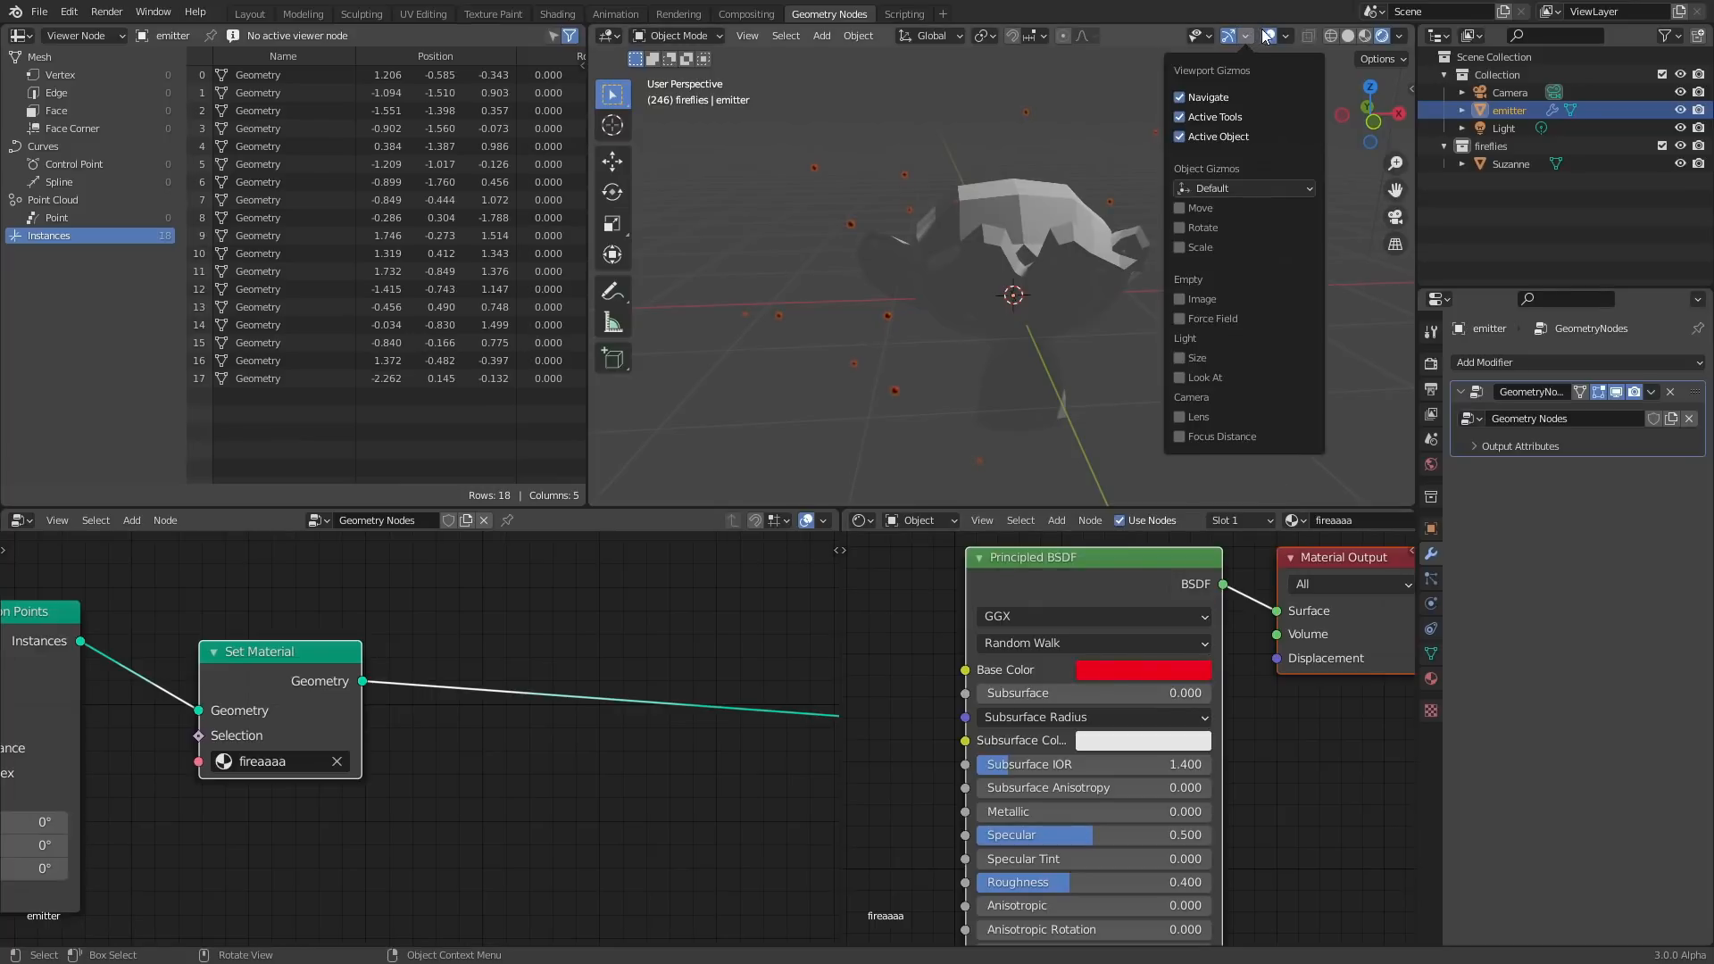
left_click(1268, 34)
left_click(1269, 34)
key("x")
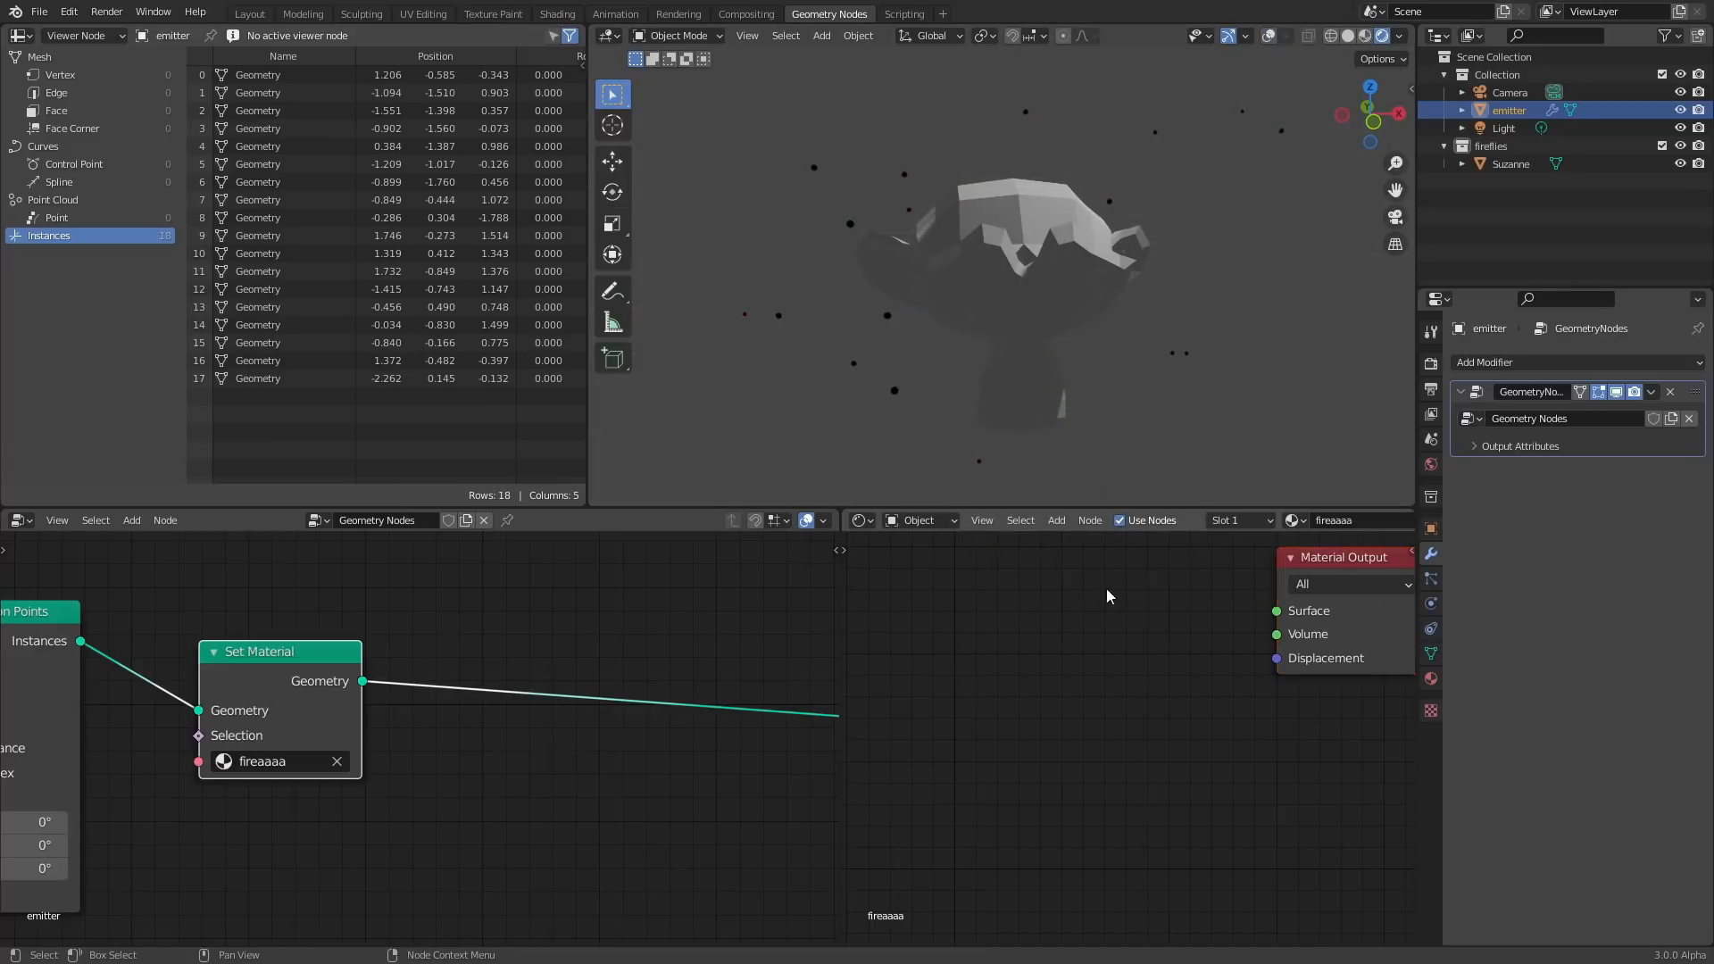
Add an Emission shader and connect it to the Material Output's Surface.
key("shift+a")
left_click(1068, 599)
type("em")
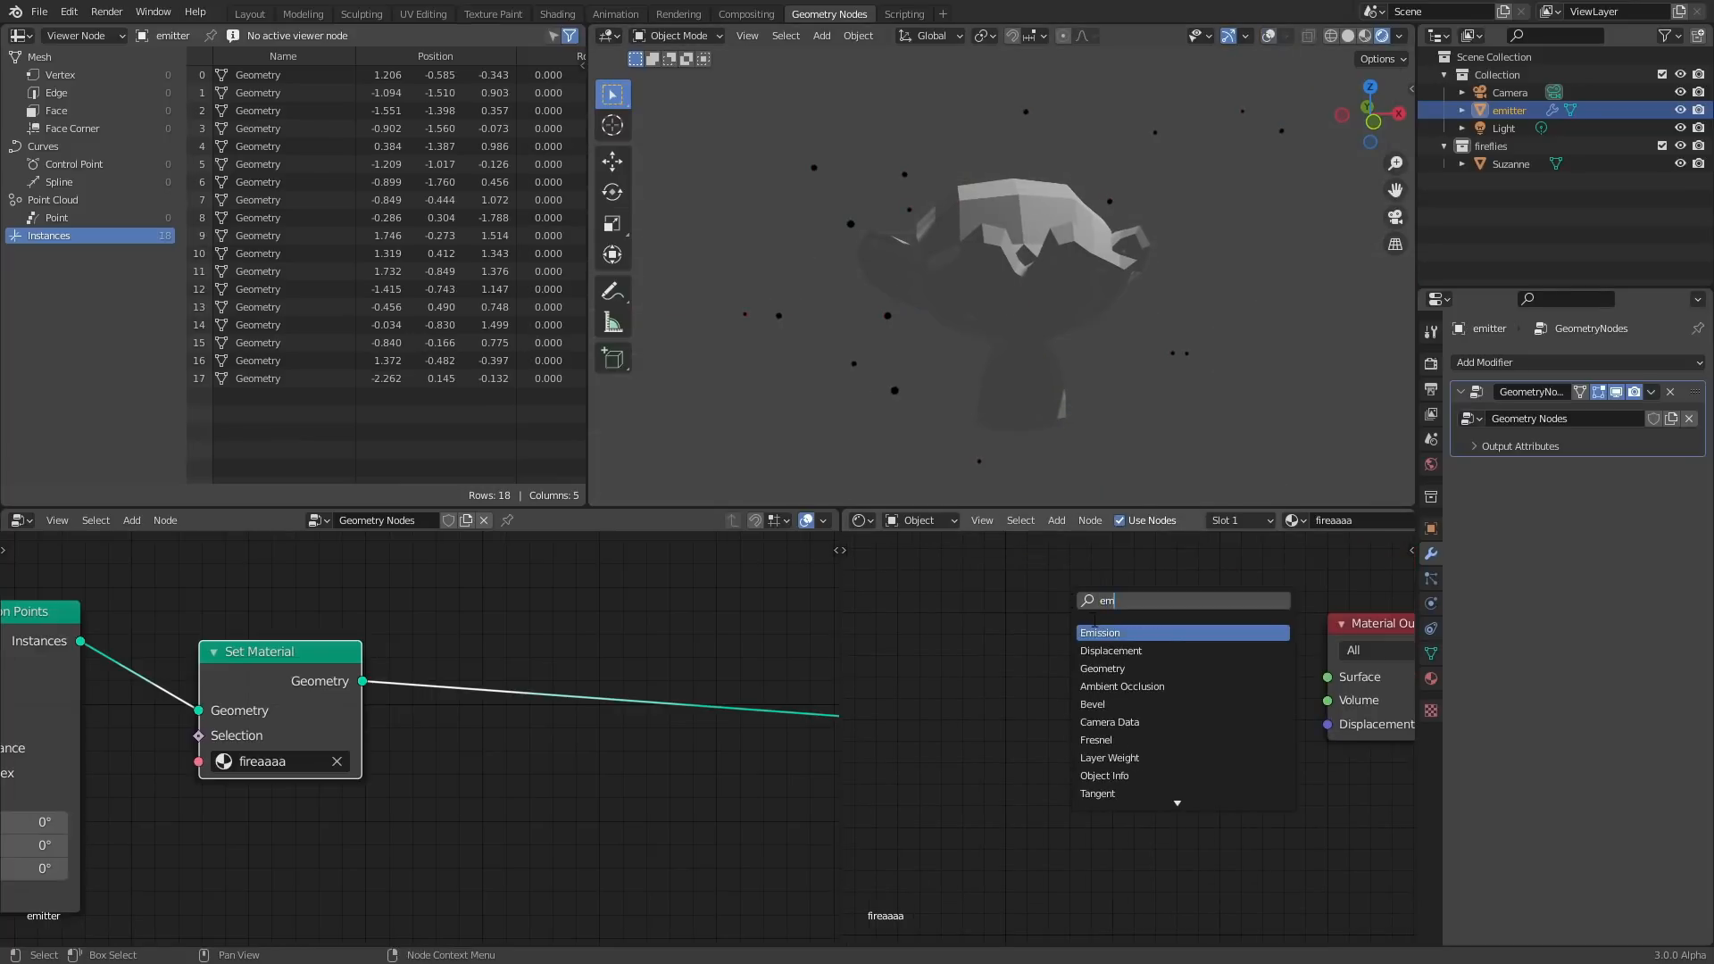
key("Return")
left_click(1095, 618)
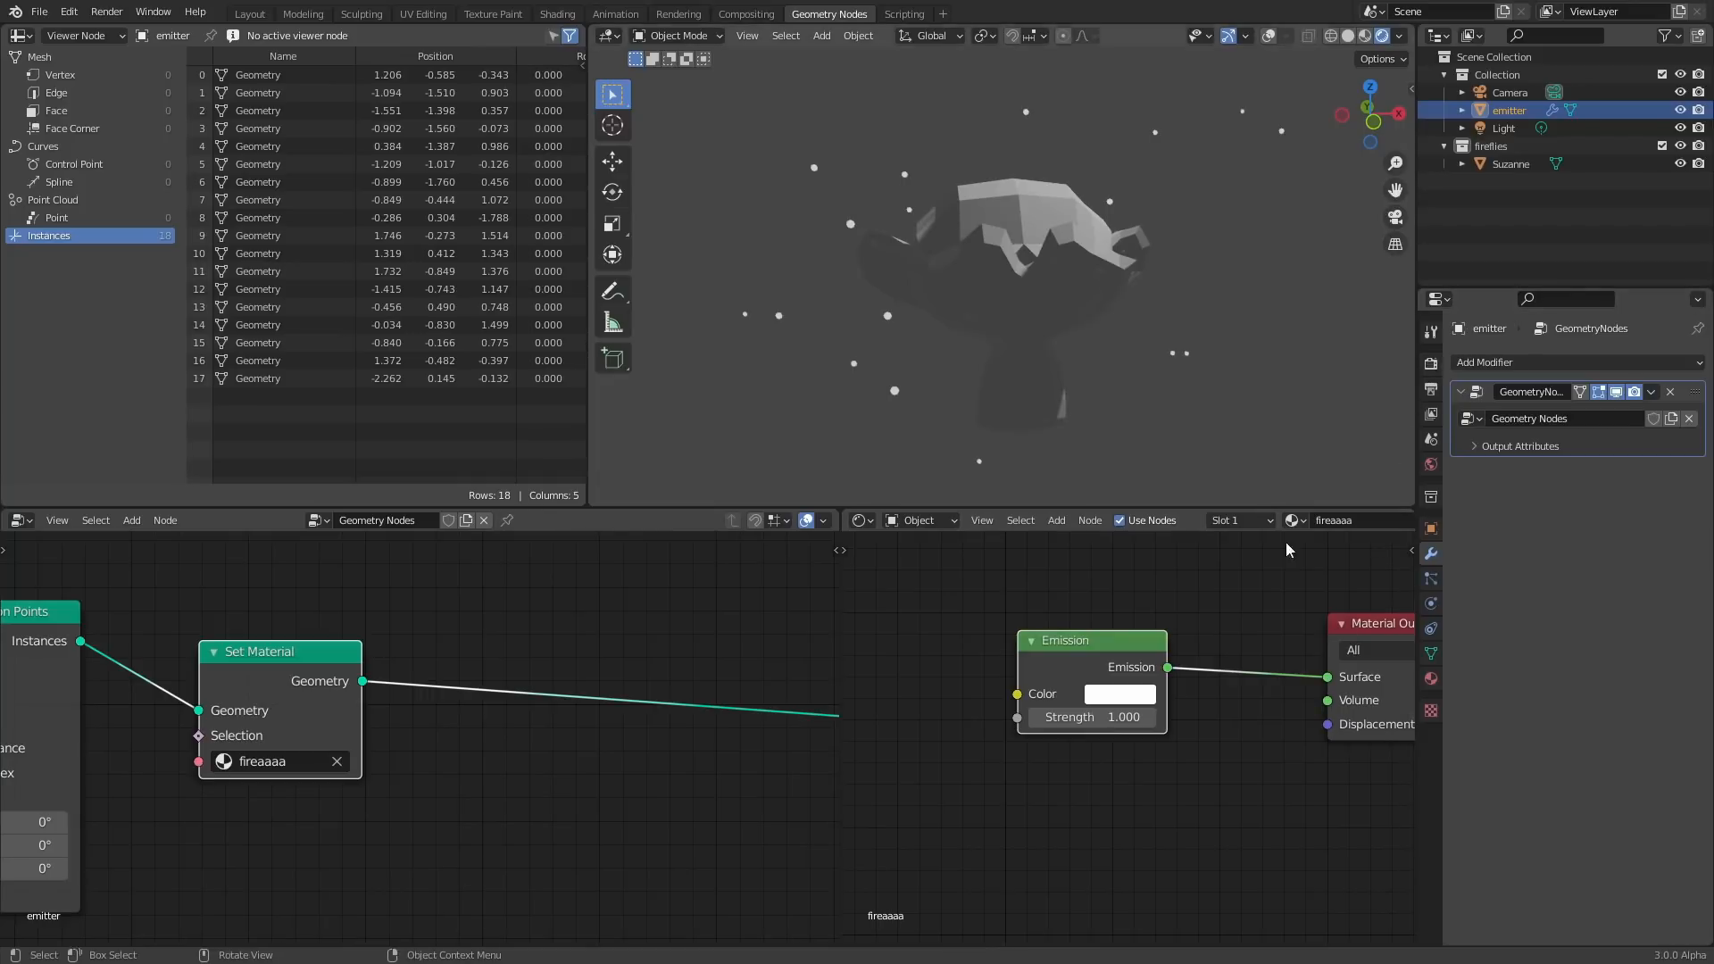
Set the Emission node's colour to orange and its Strength to 25.2.
left_click(1120, 693)
left_click(1144, 538)
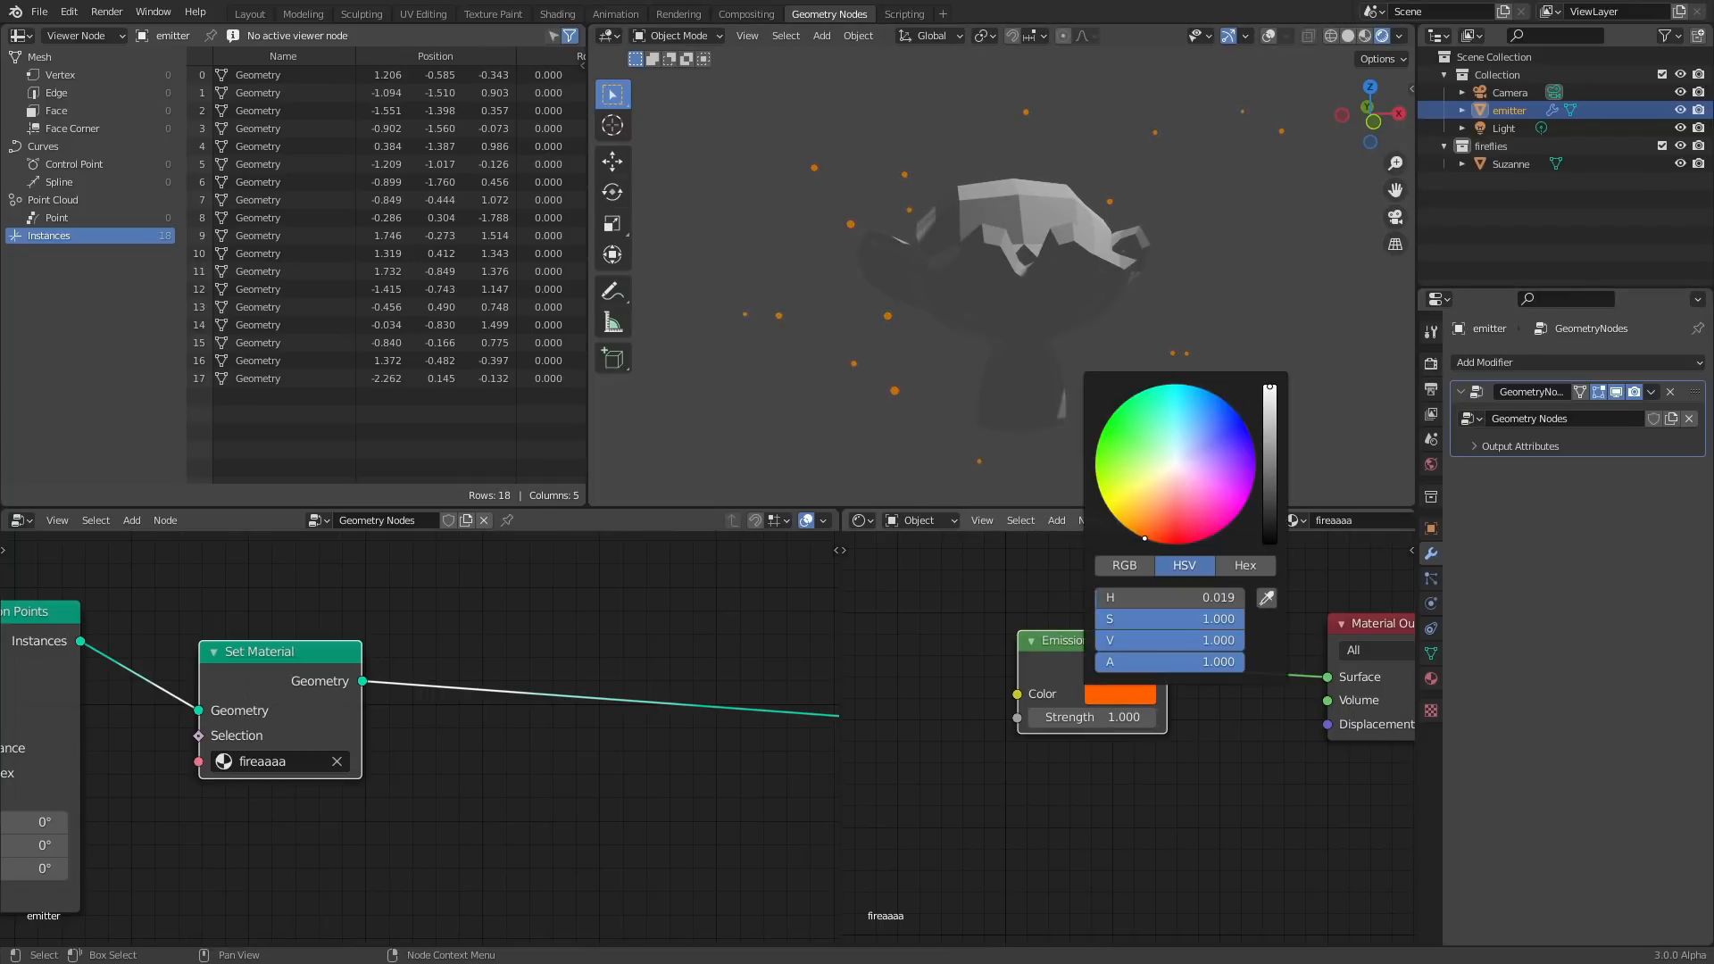
left_click_drag(1145, 539, 1141, 532)
left_click_drag(1069, 721, 1285, 721)
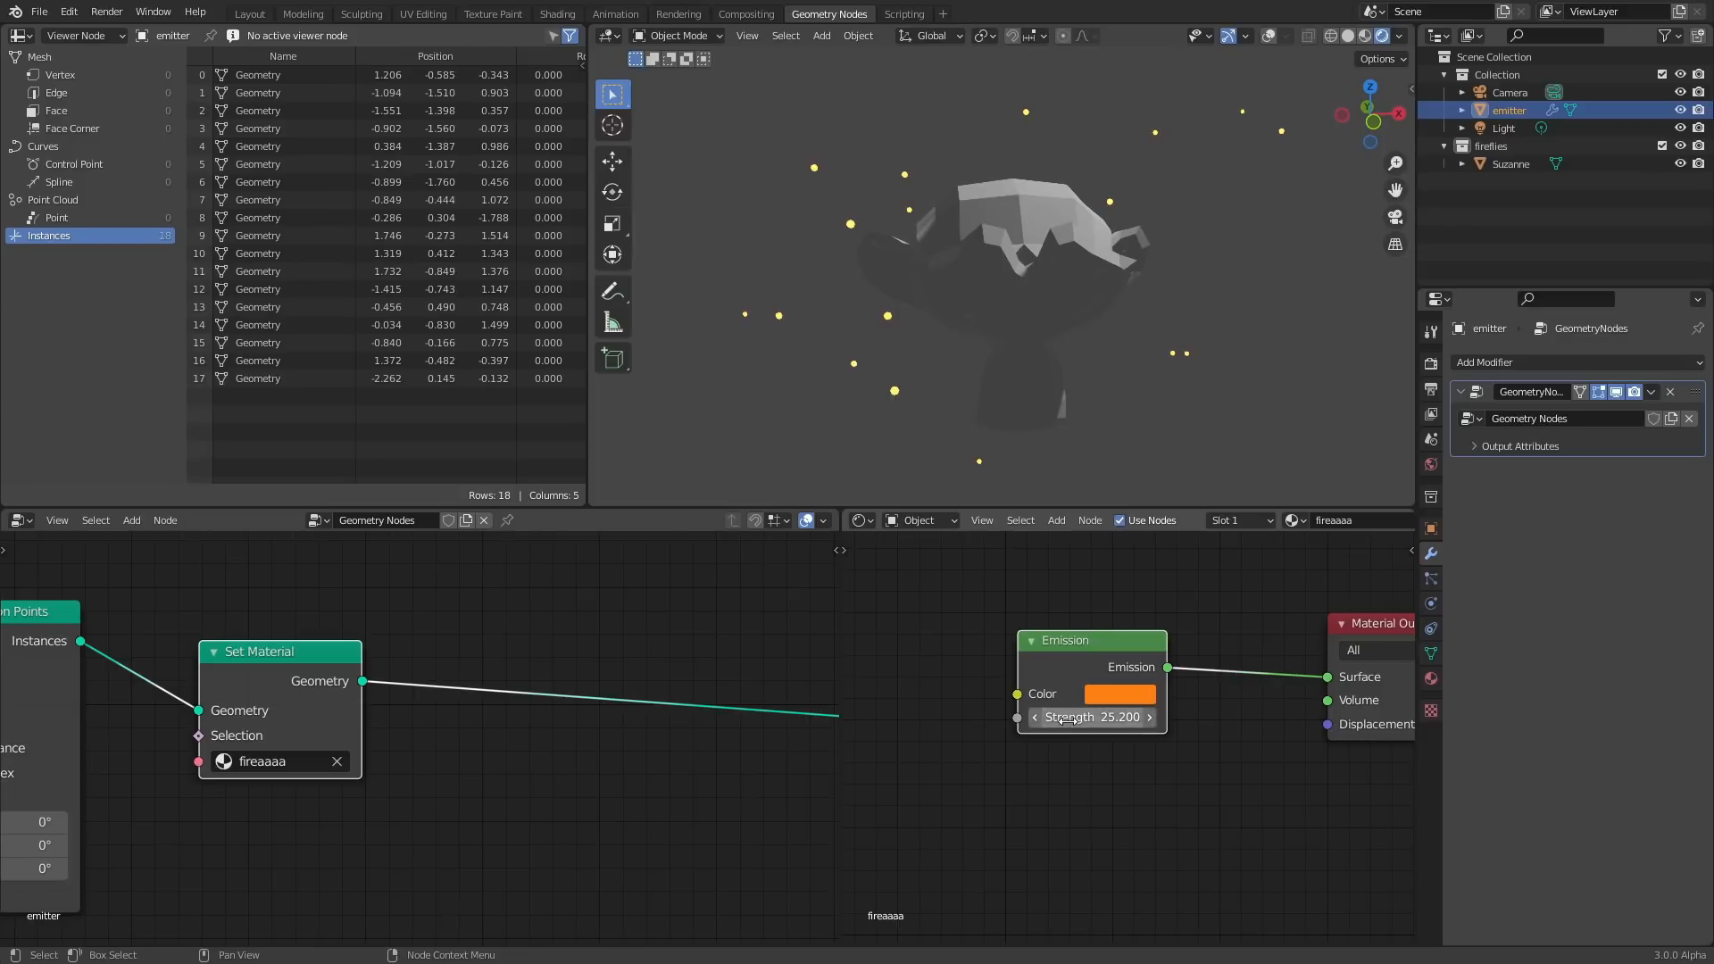
left_click(1069, 721)
key("Return")
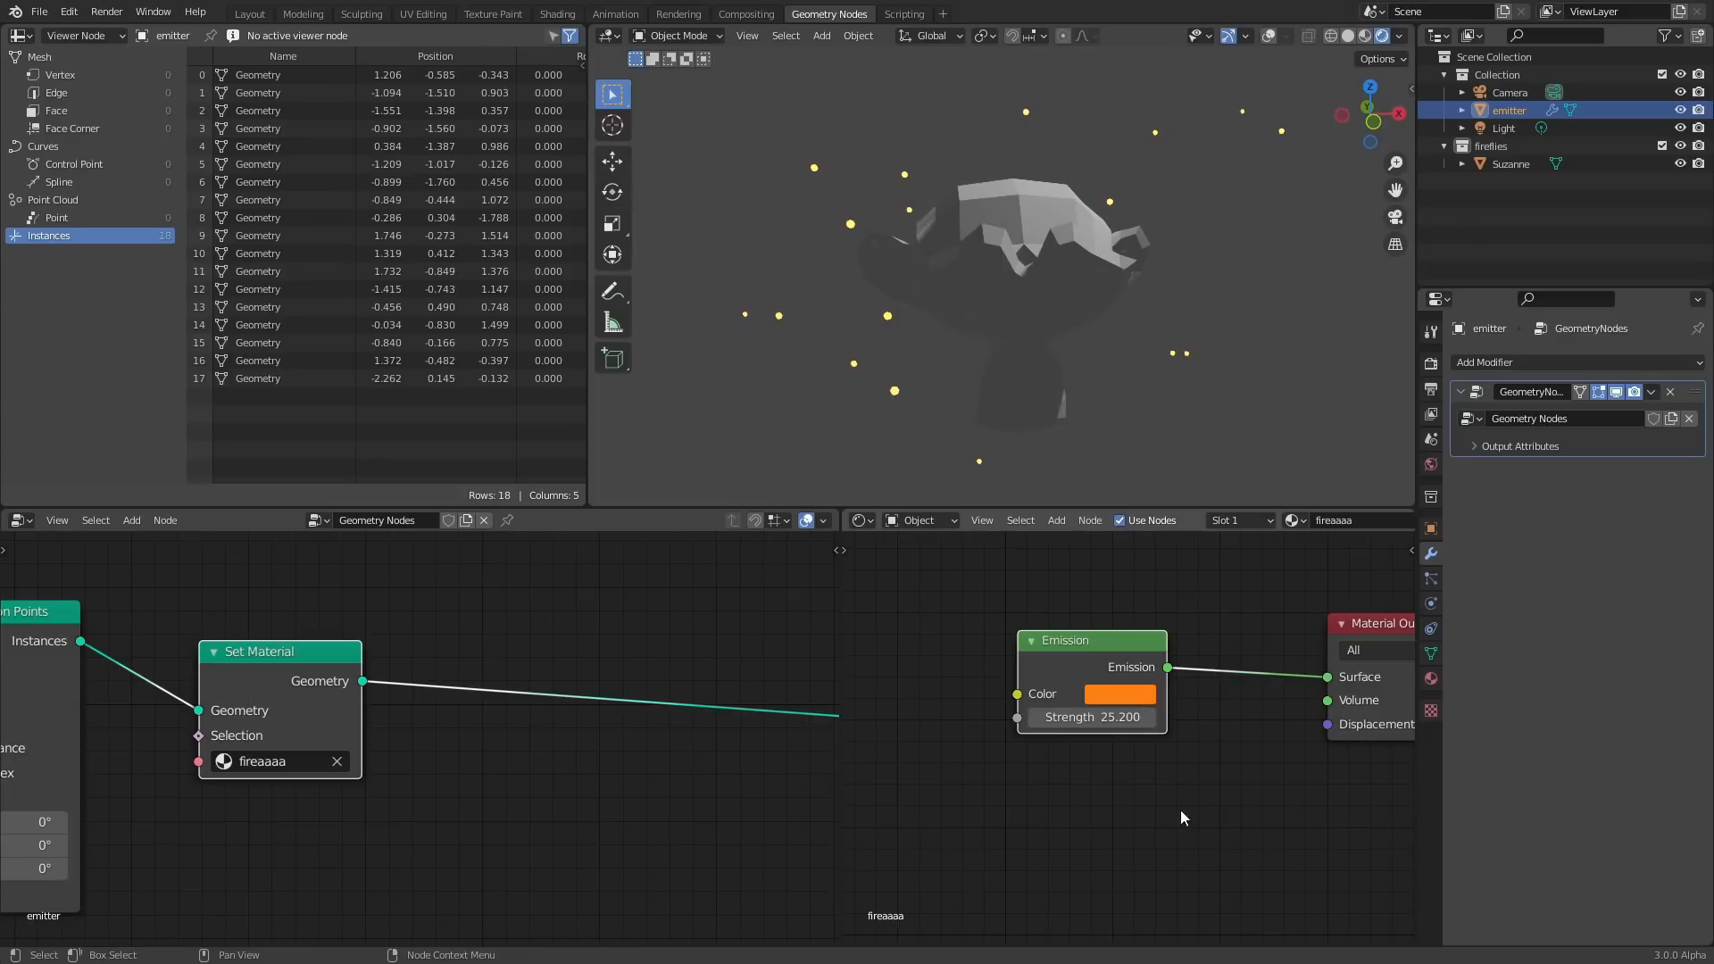
Enable Bloom in the Eevee render settings.
left_click(1431, 363)
left_click(1474, 513)
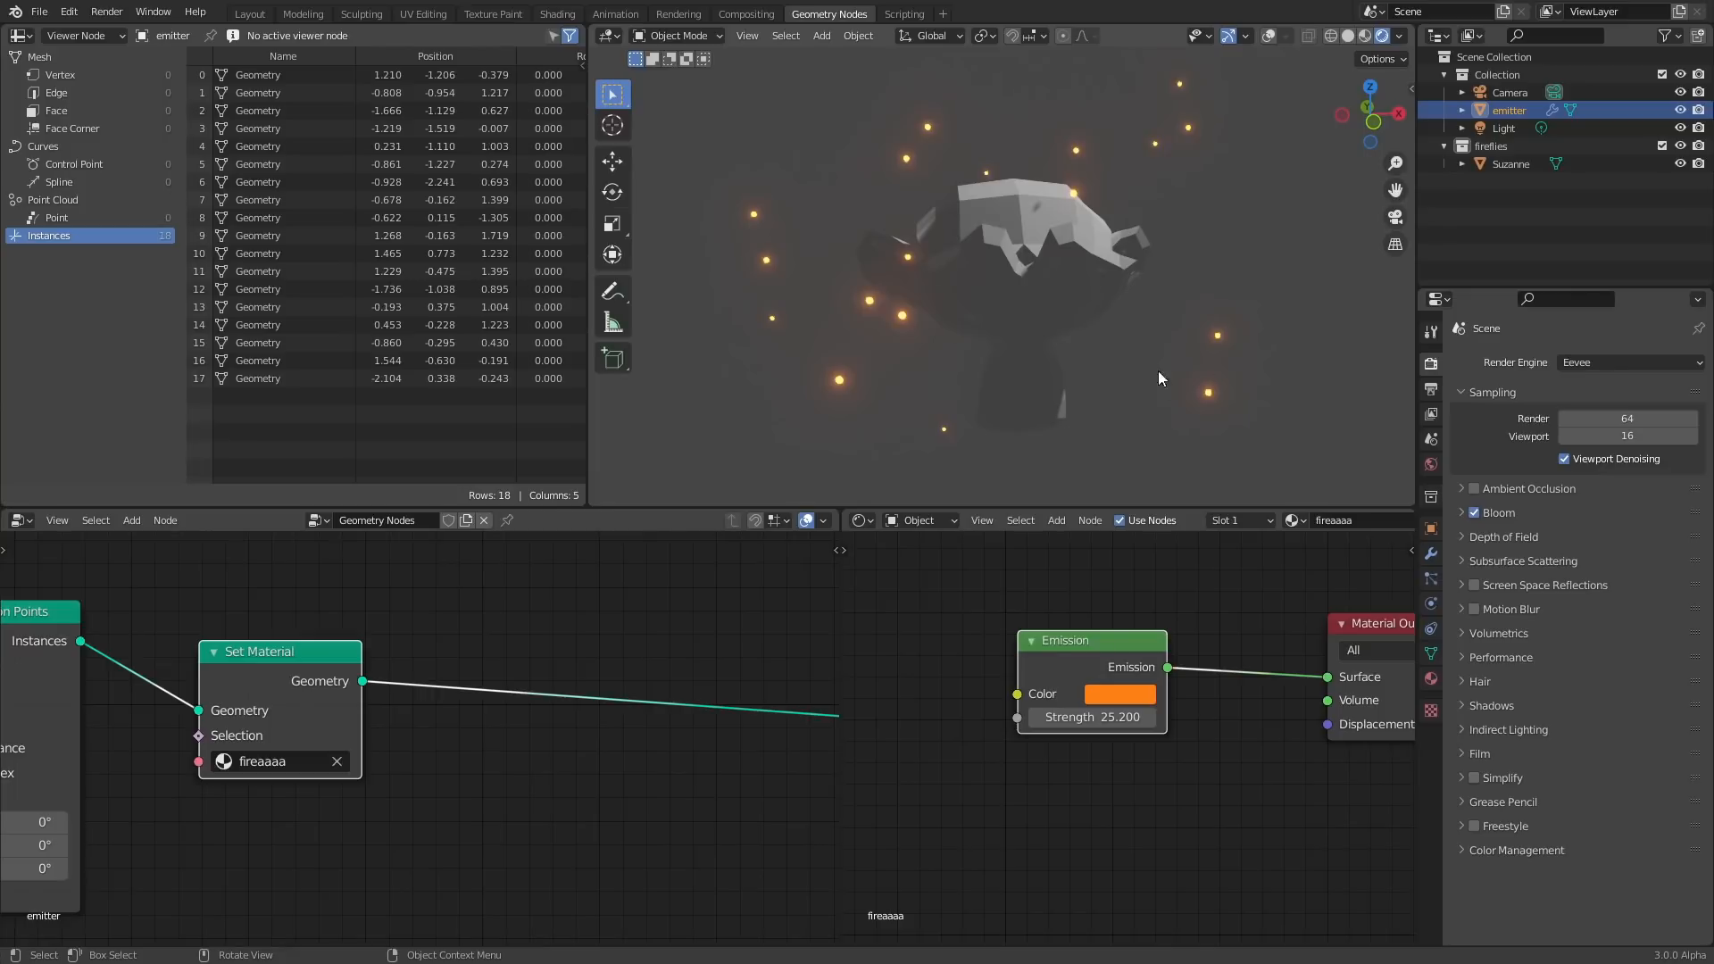
Switch the render engine to Cycles and set its device to GPU Compute.
scroll(550, 634, "down", 3)
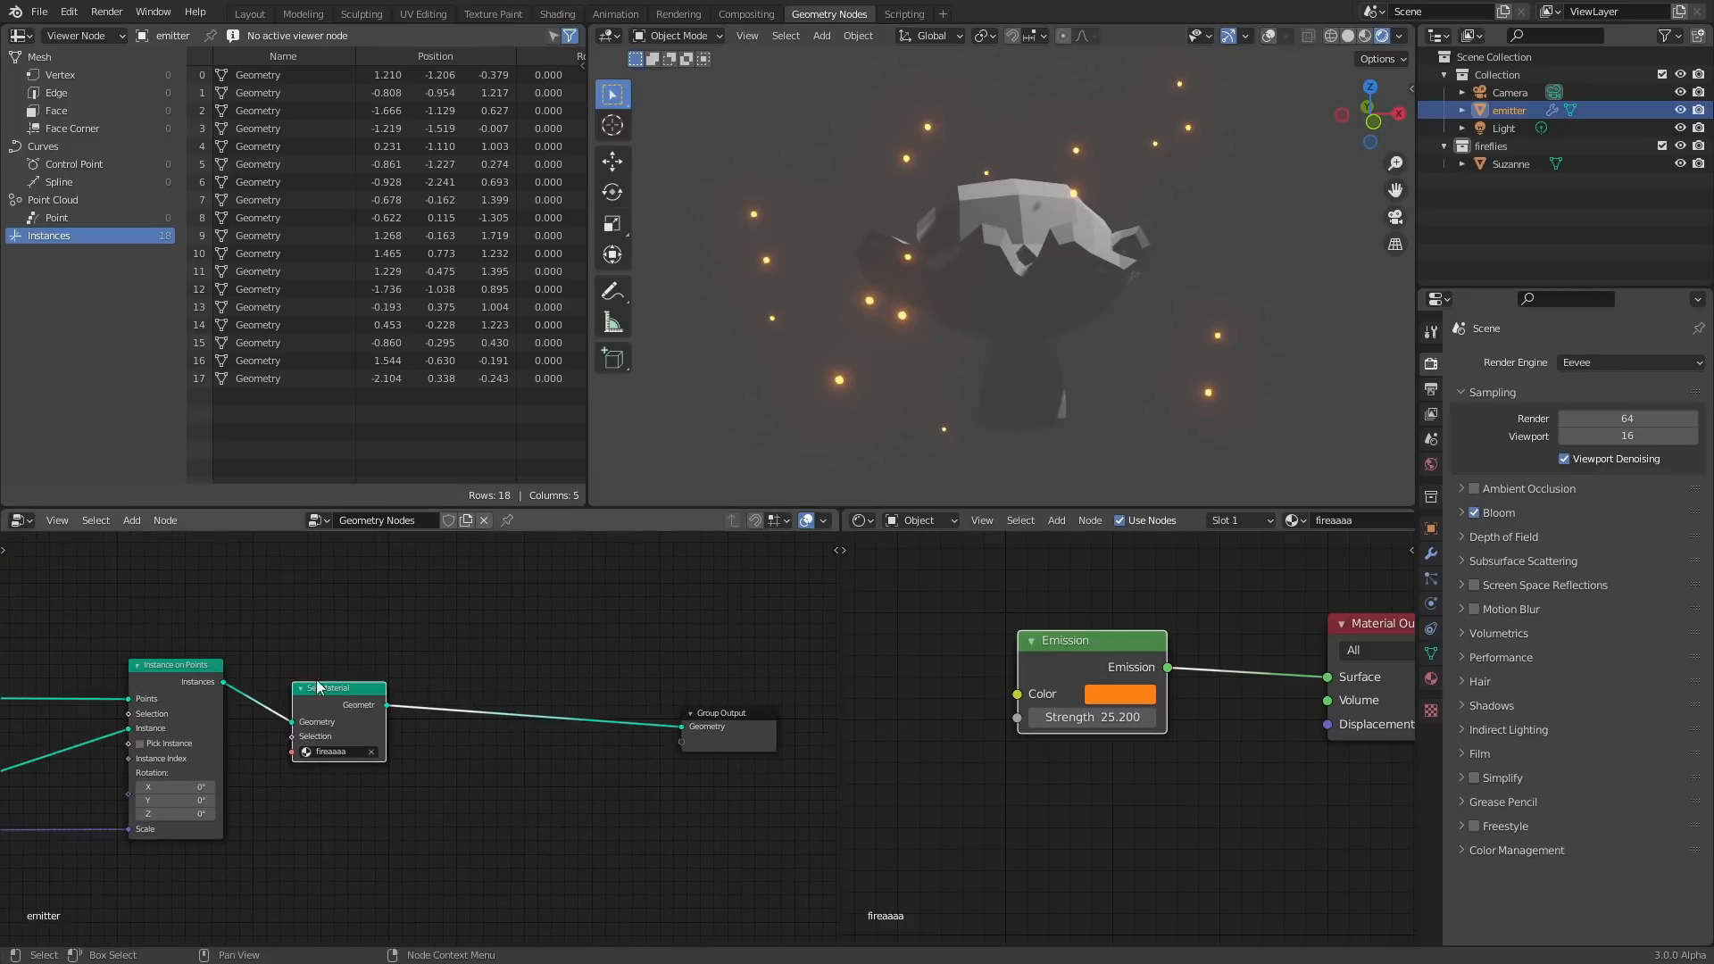
middle_click_drag(255, 704, 827, 585)
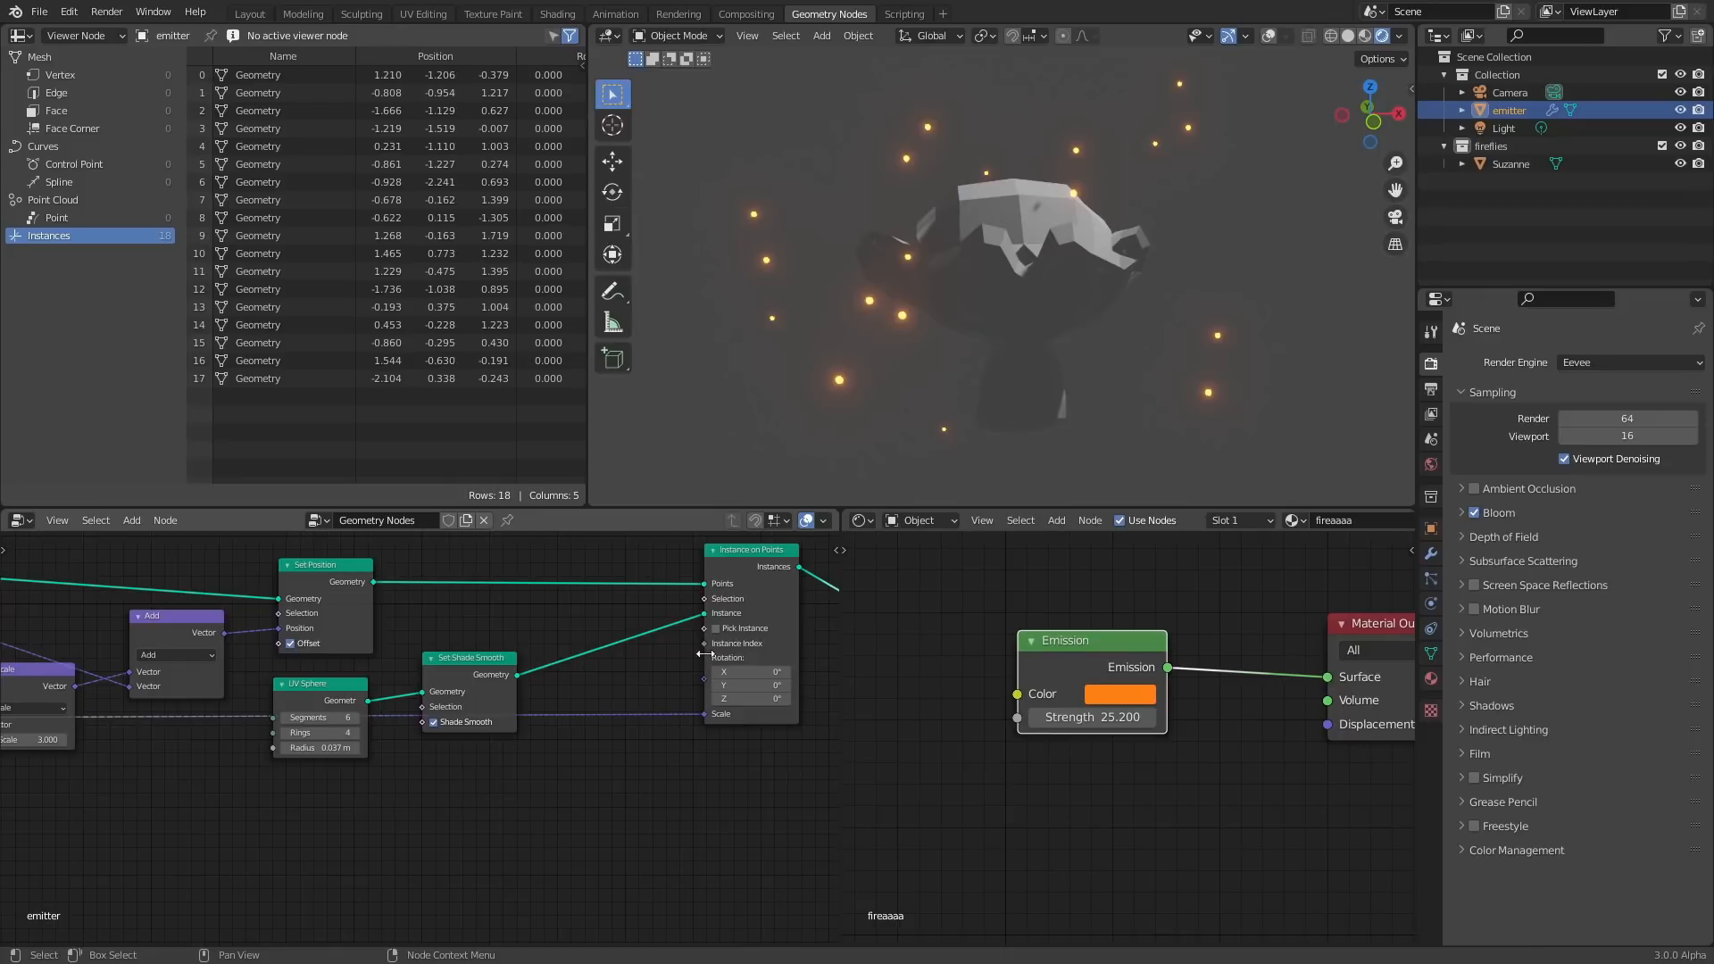
left_click(1567, 362)
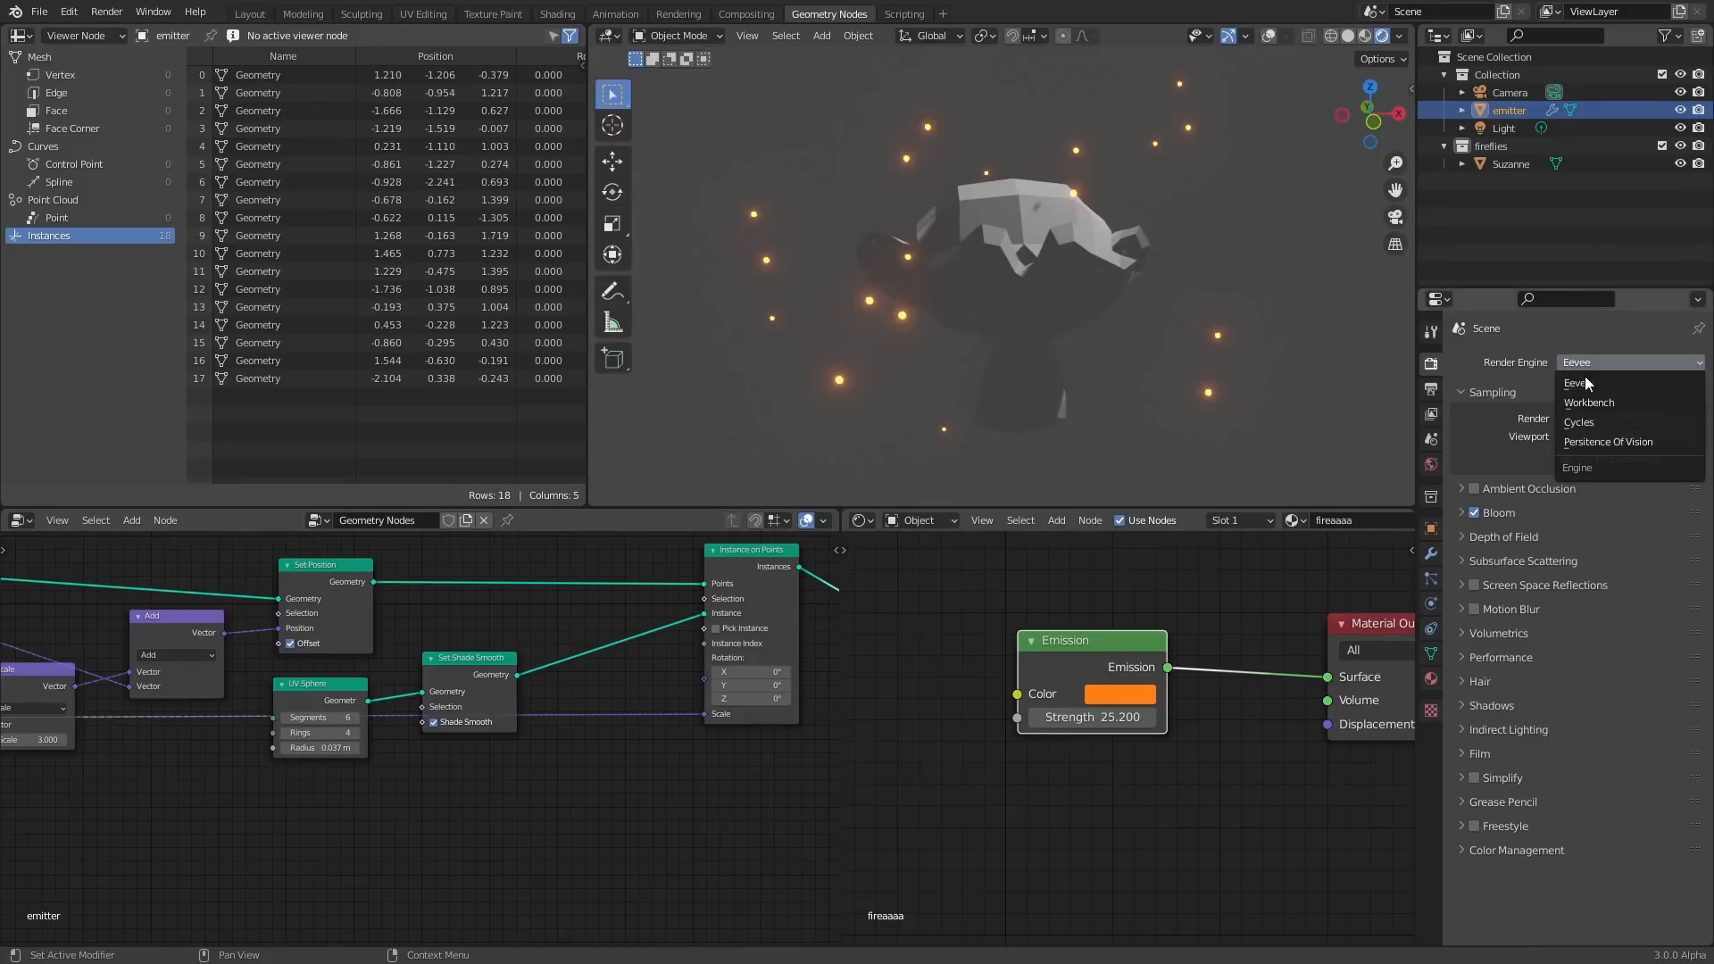
left_click(1593, 421)
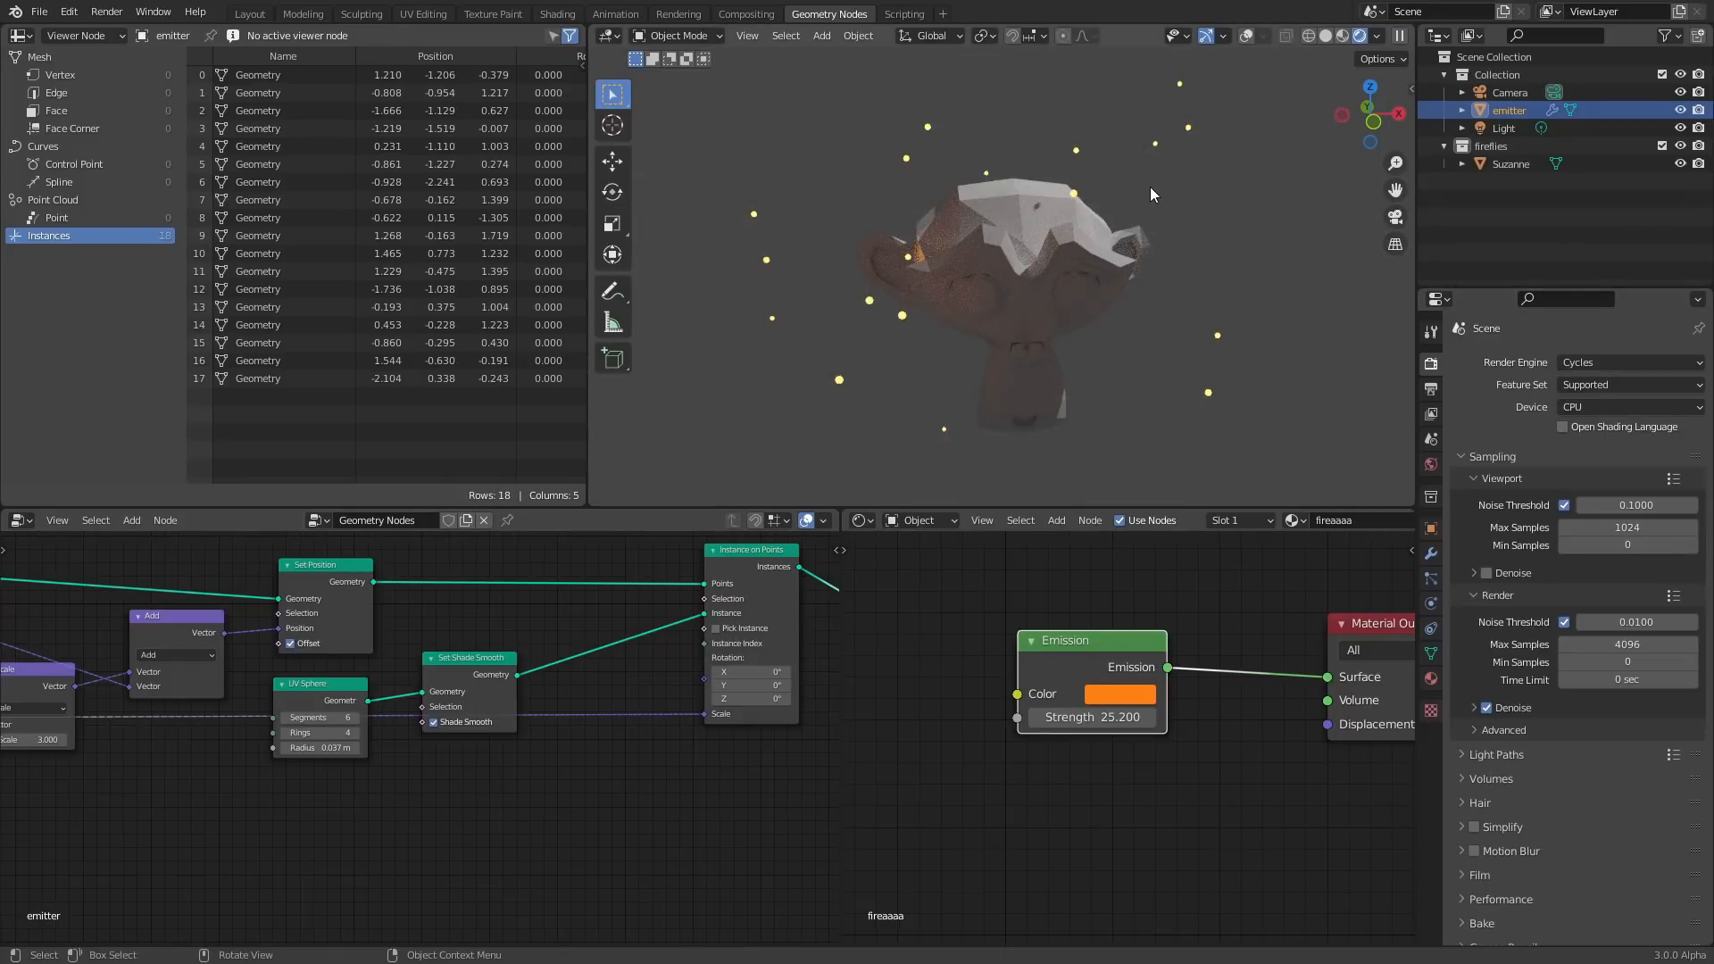
middle_click_drag(1149, 185, 928, 276)
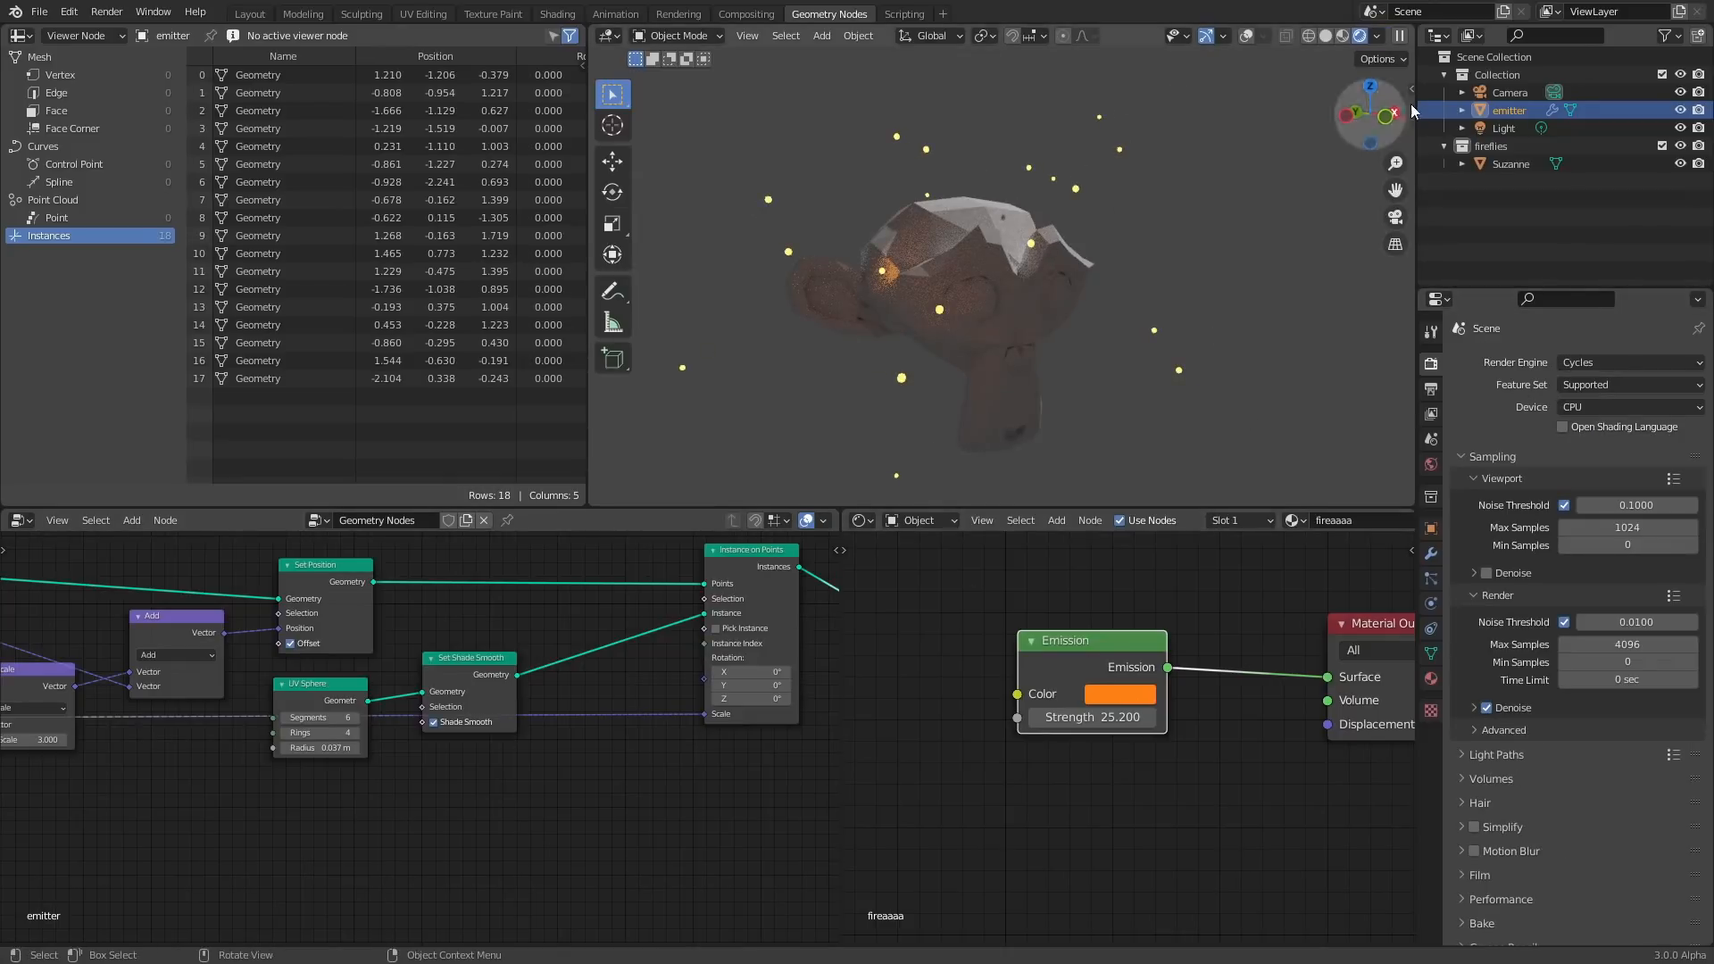
left_click(1431, 464)
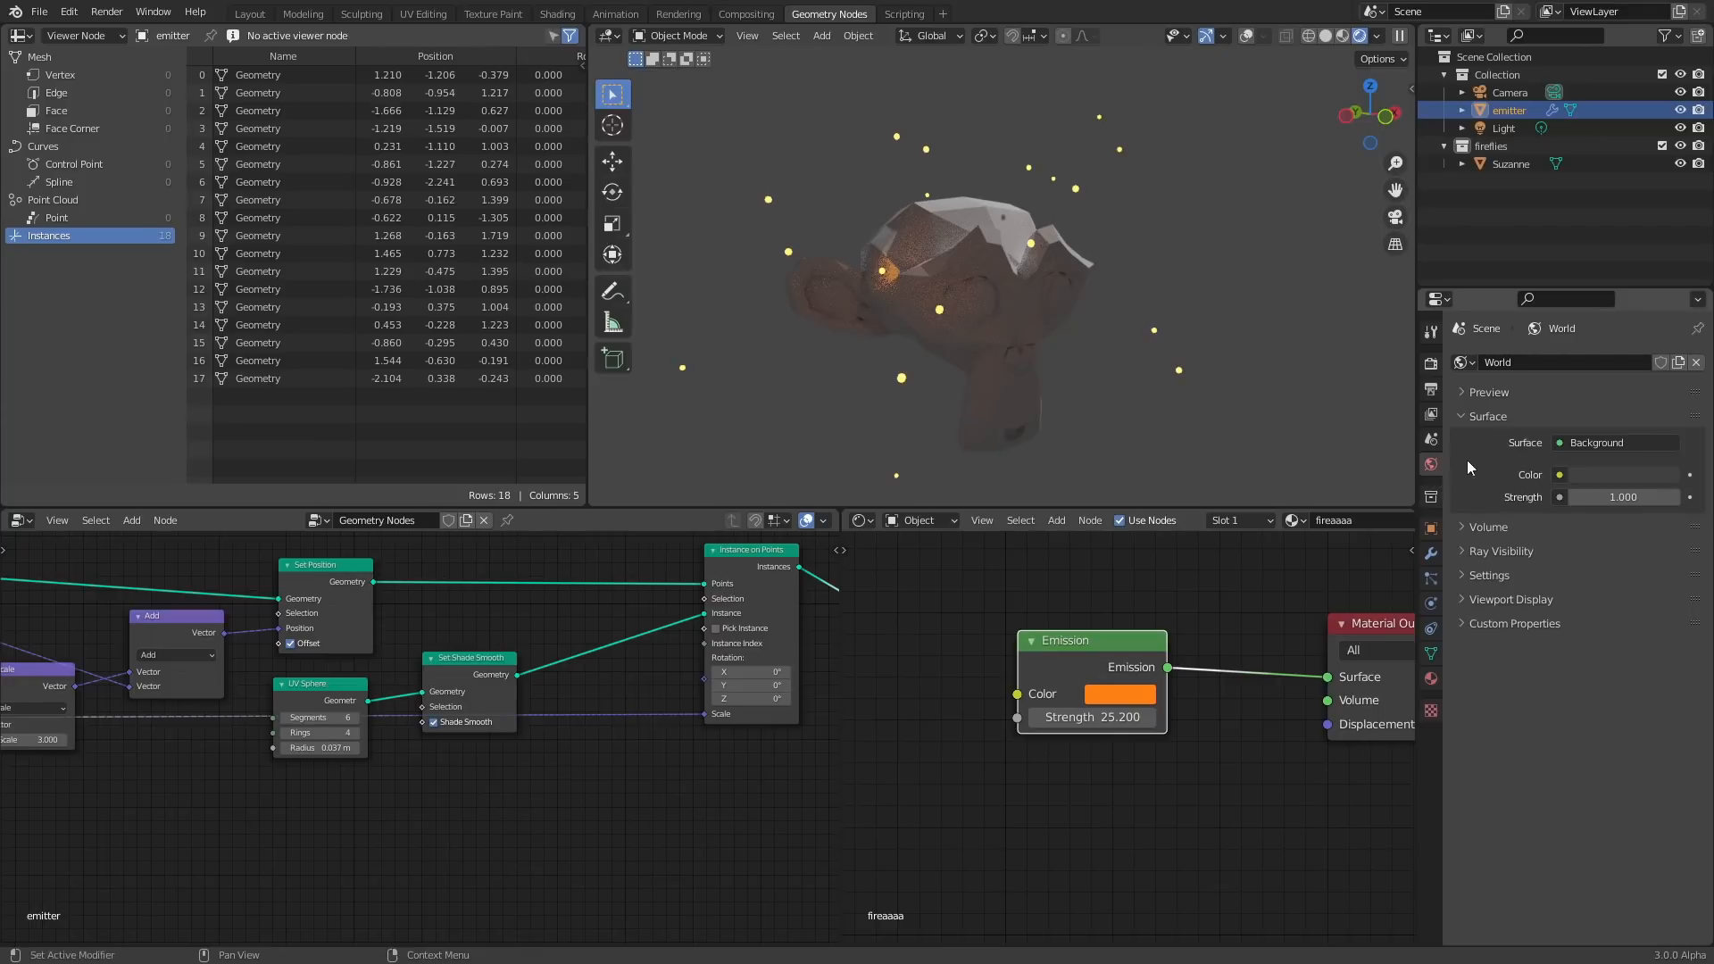
left_click(1439, 364)
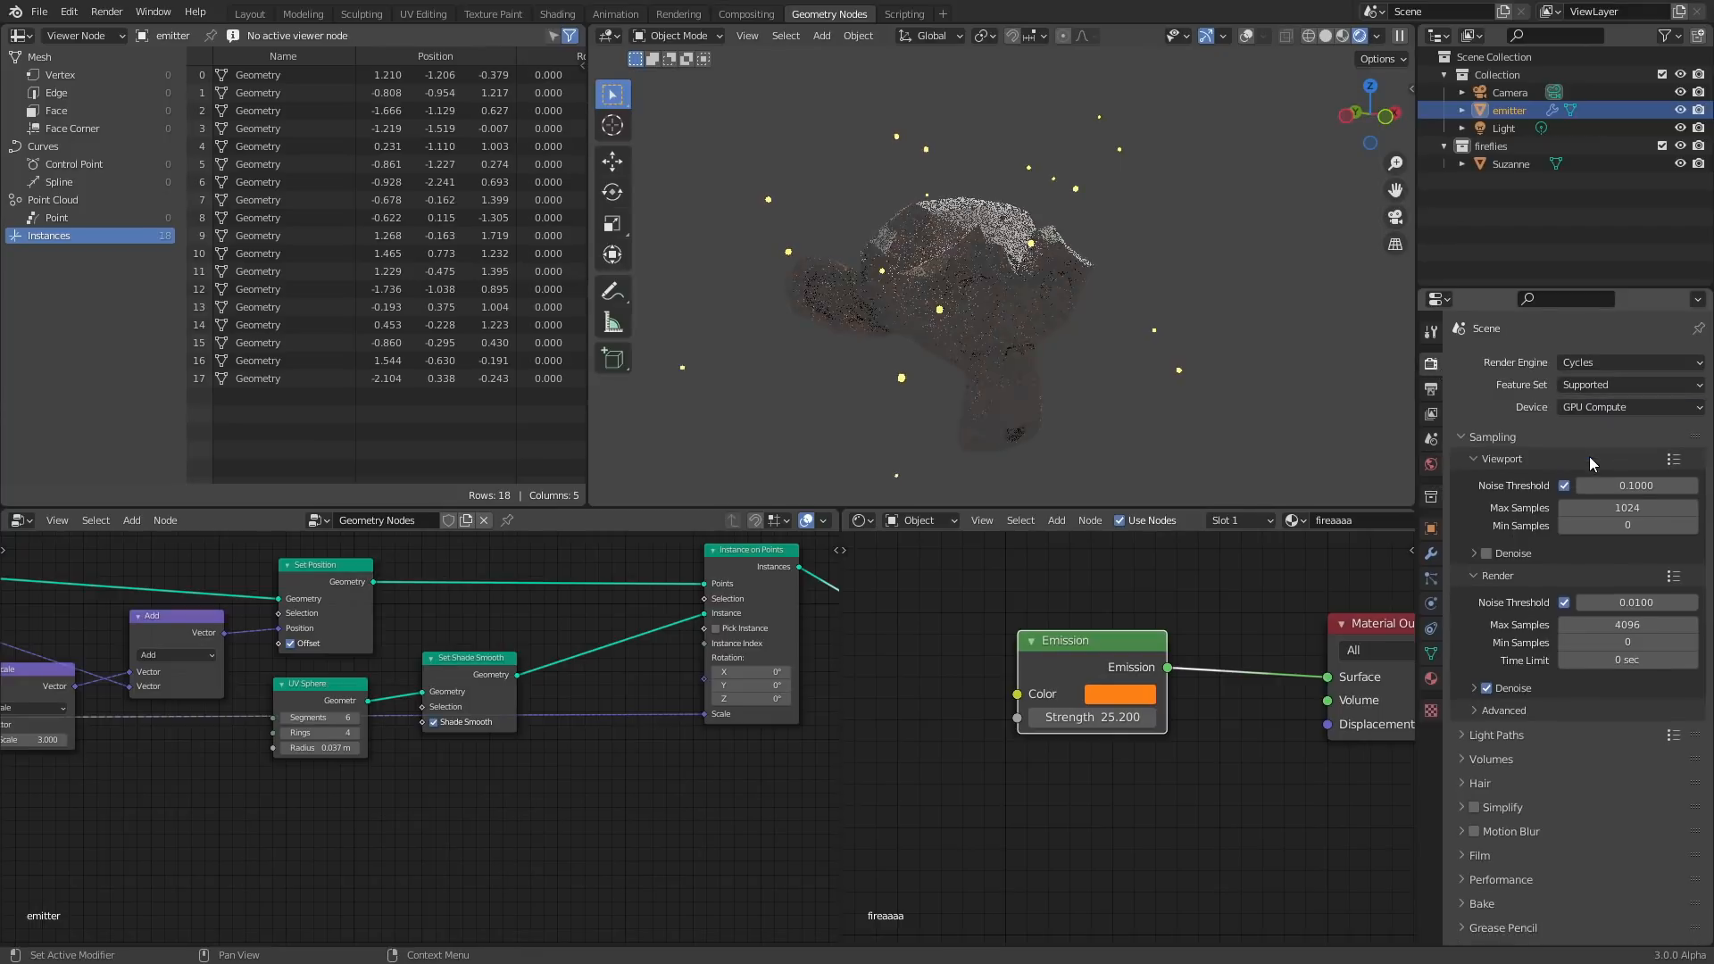
Darken the World background colour to black.
left_click(1431, 464)
left_click(1613, 473)
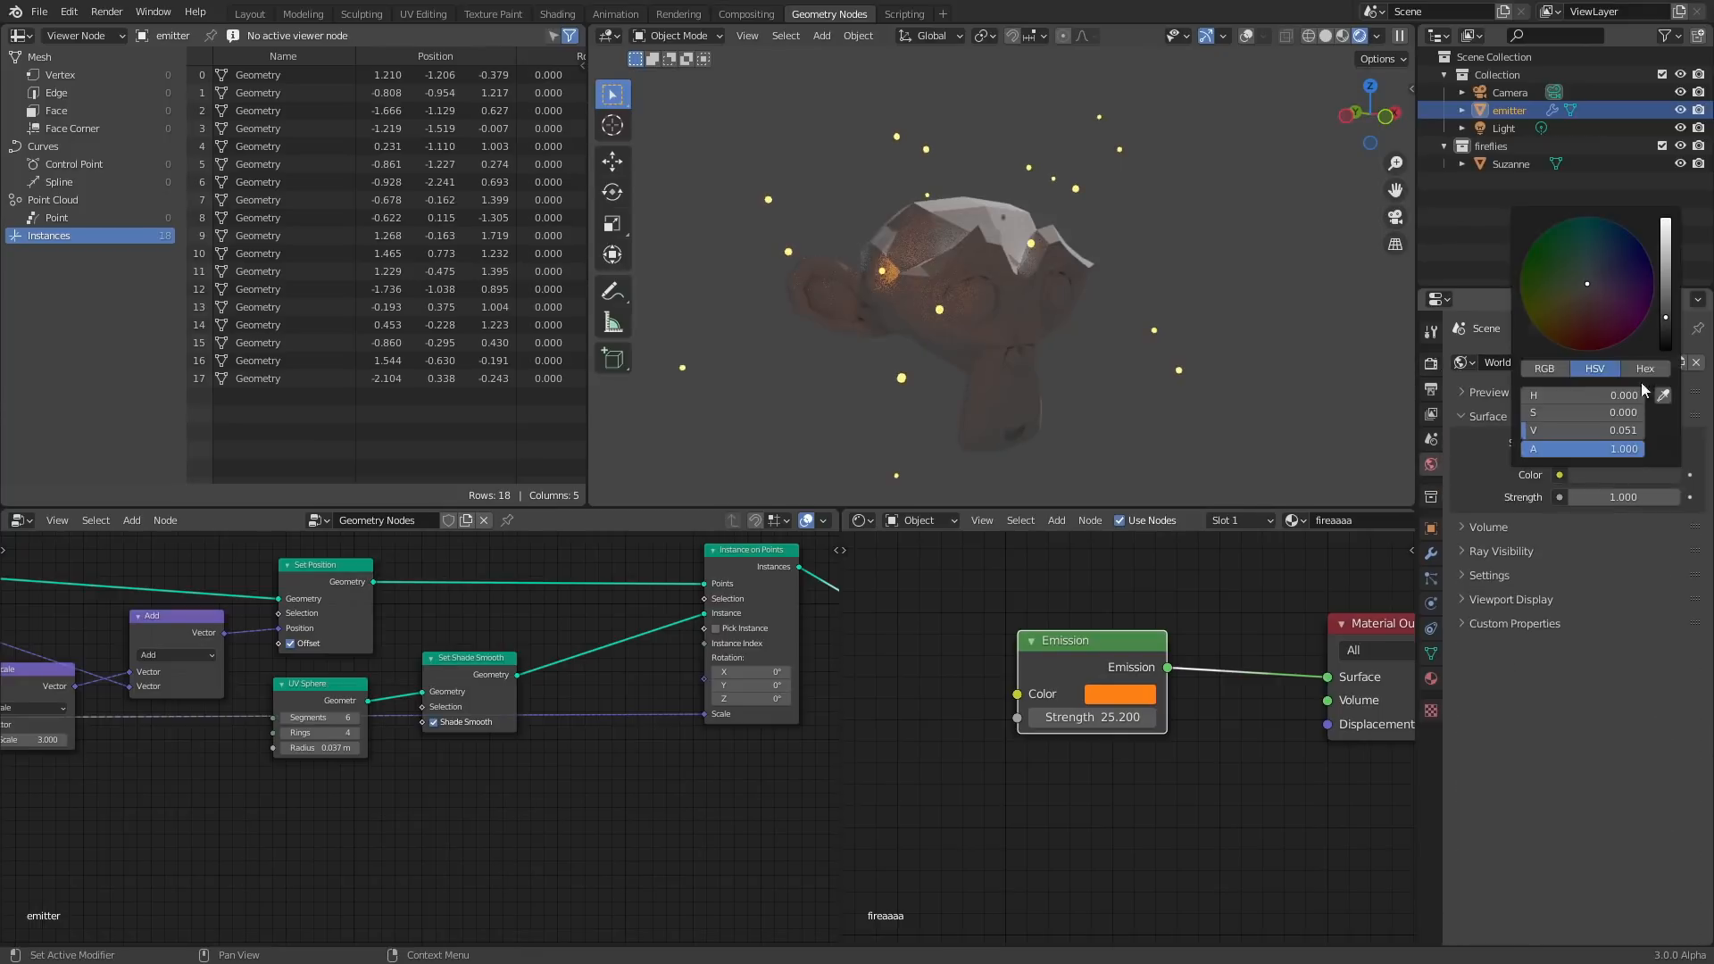
left_click_drag(1662, 335, 1664, 350)
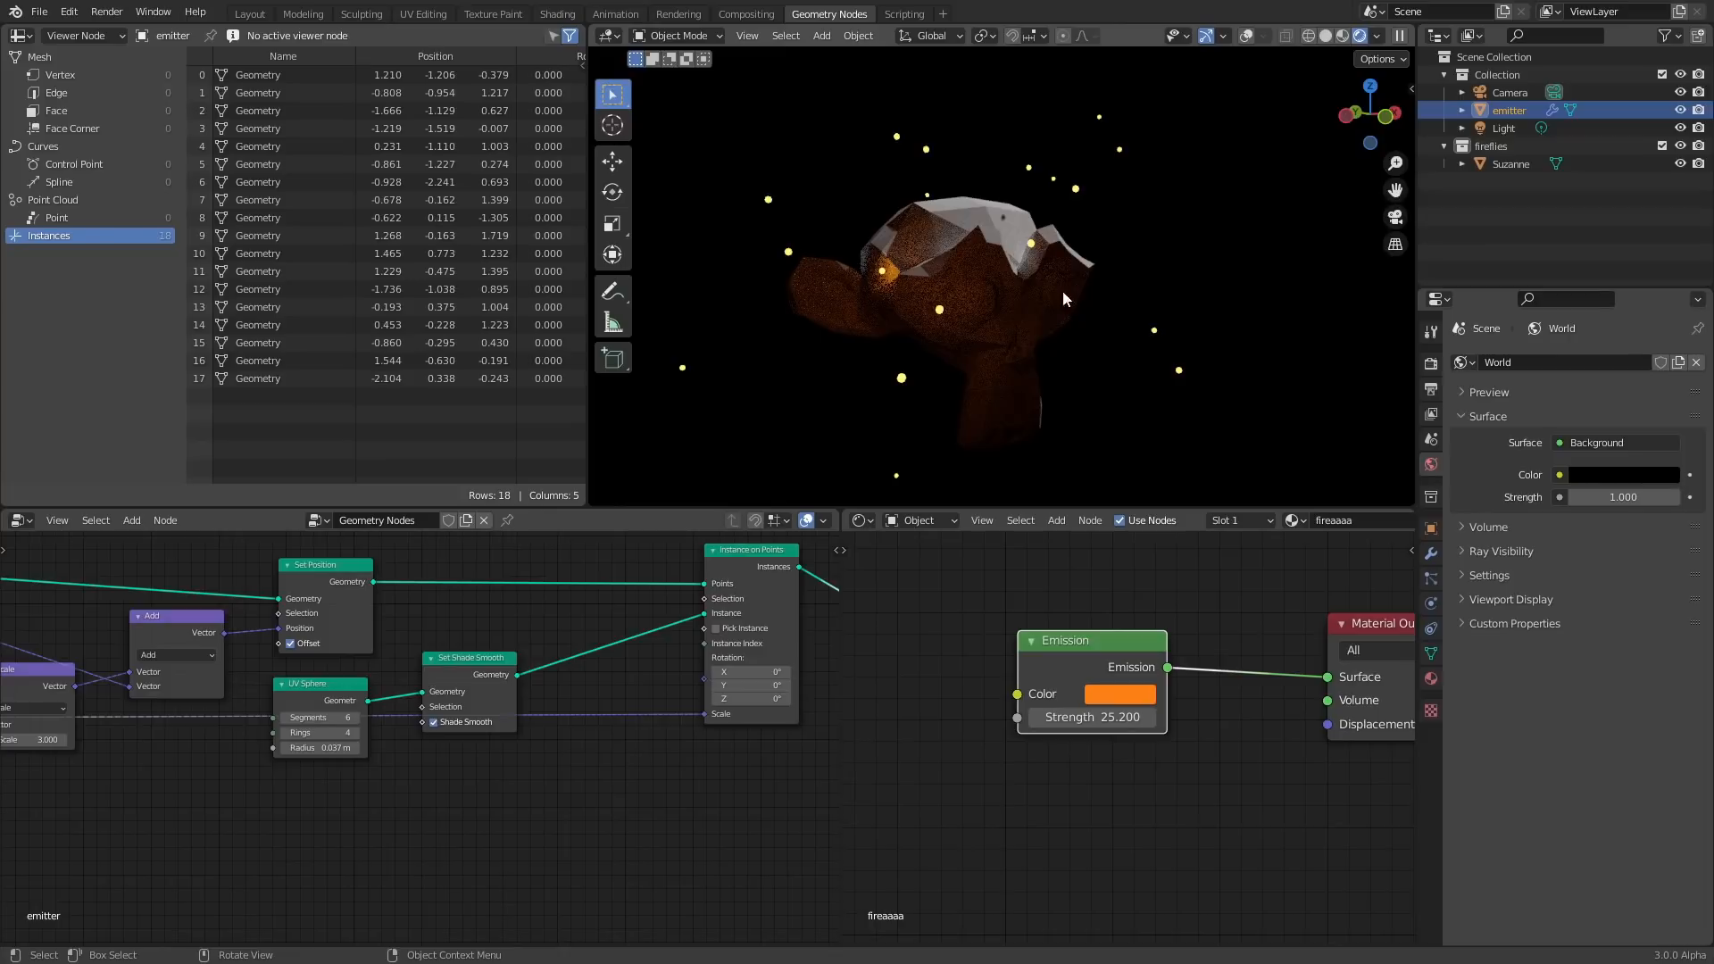
Move the Noise Texture node down below the other nodes to make room on its link to Instance on Points.
scroll(431, 699, "down", 4)
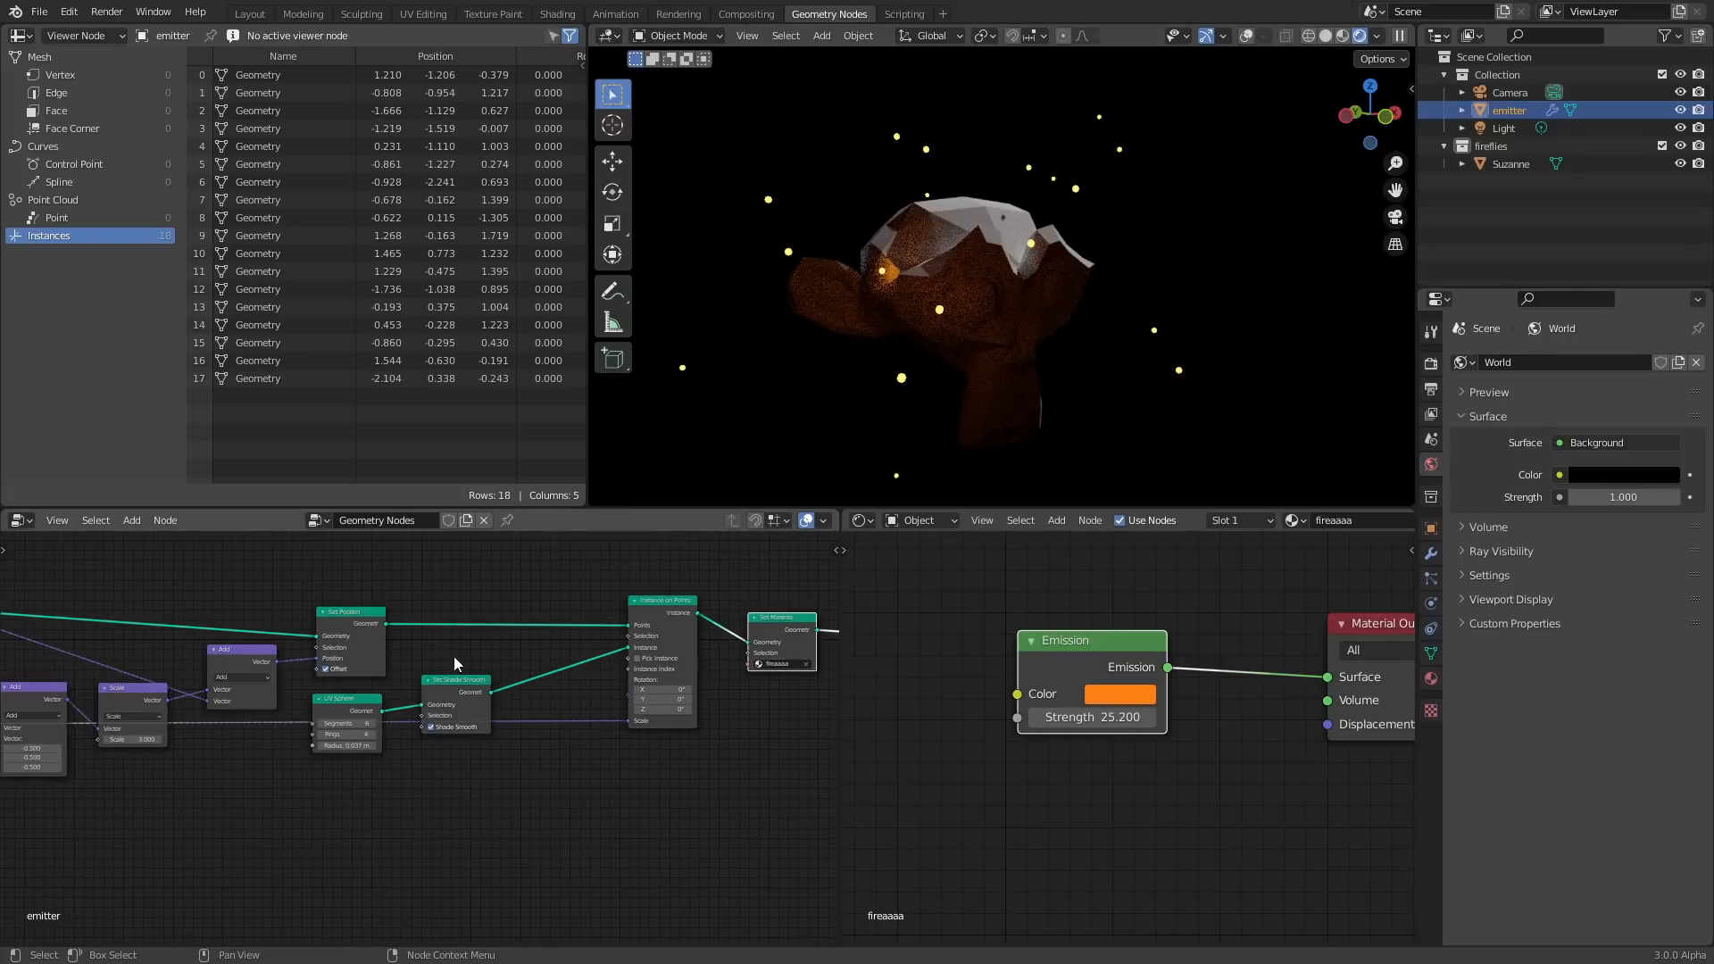
scroll(503, 676, "up", 6)
middle_click_drag(615, 668, 802, 602)
scroll(356, 651, "down", 6)
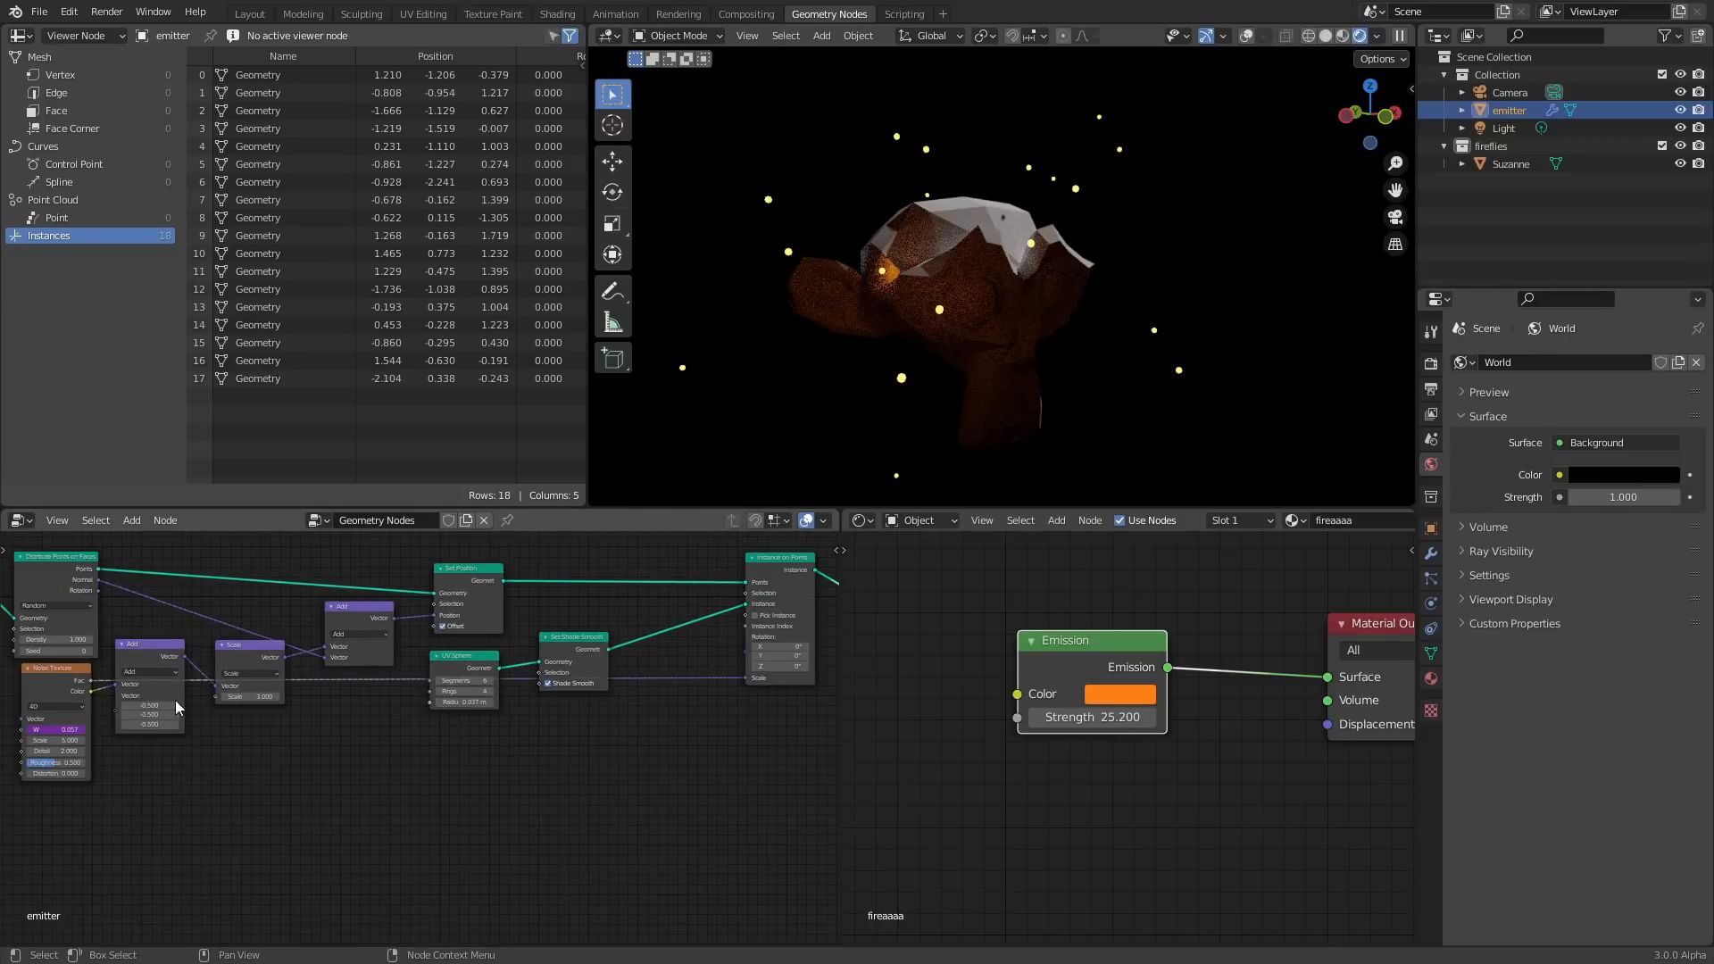
left_click_drag(70, 681, 66, 781)
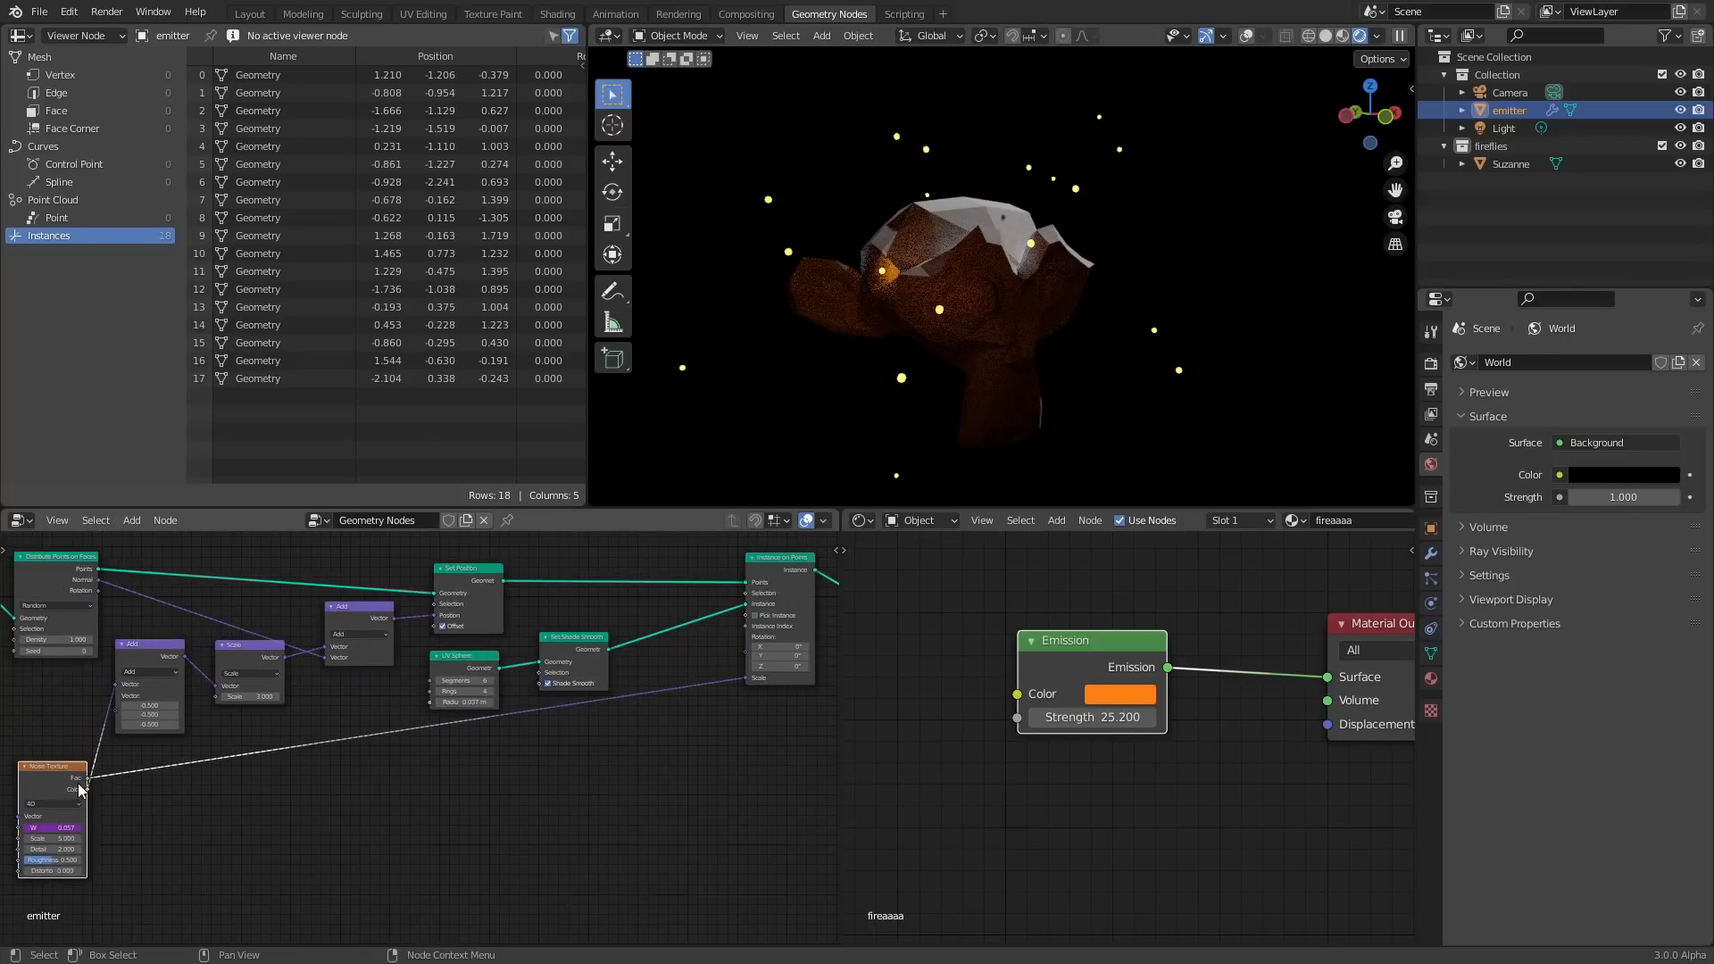
Insert a Map Range node on the link between the Noise Texture and the Instance on Points Scale input.
scroll(447, 723, "up", 2)
key("shift+a")
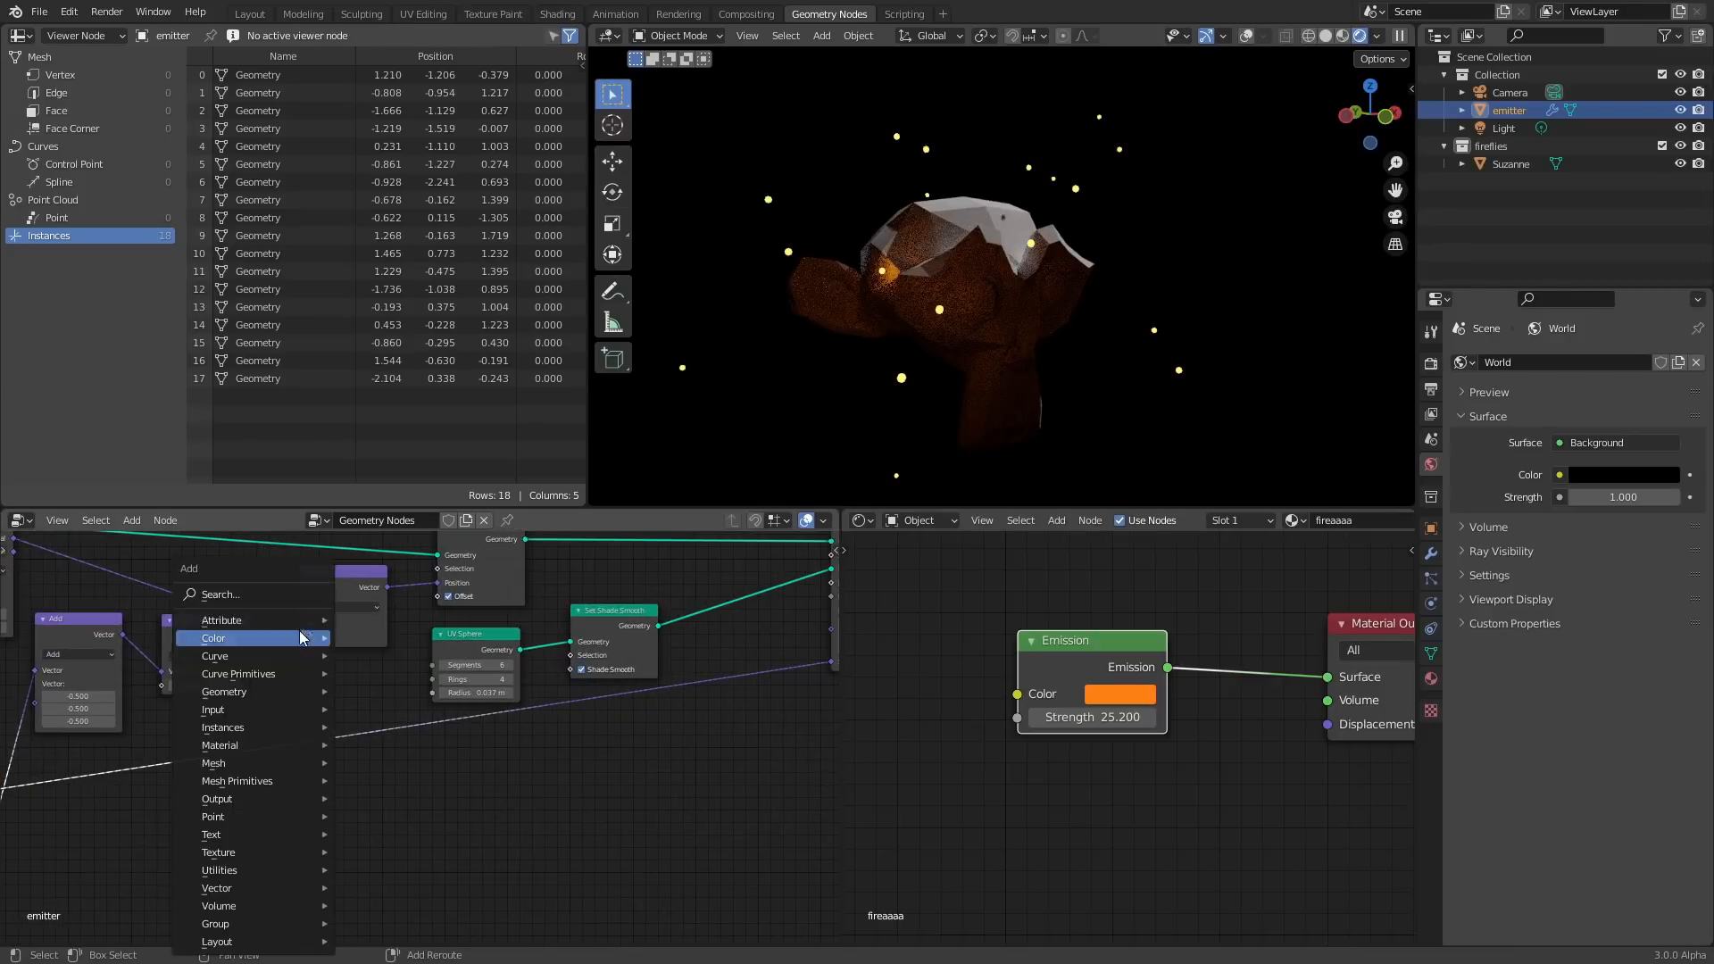
left_click(248, 595)
type("rang")
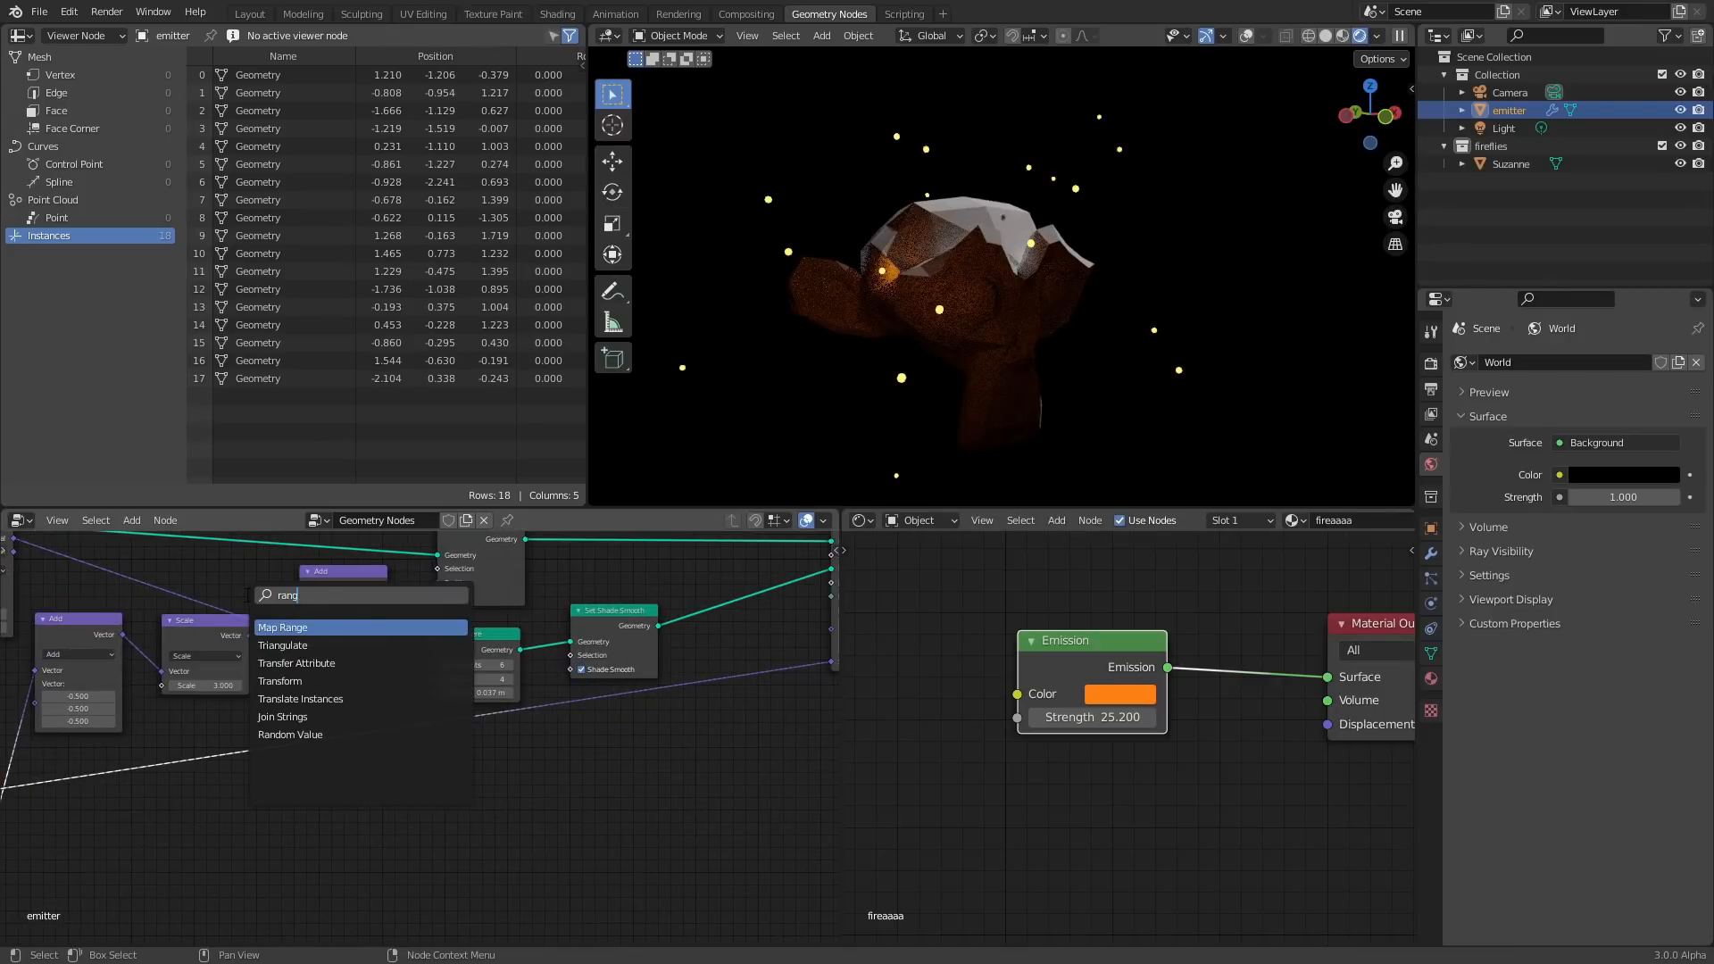
left_click(280, 633)
left_click(363, 728)
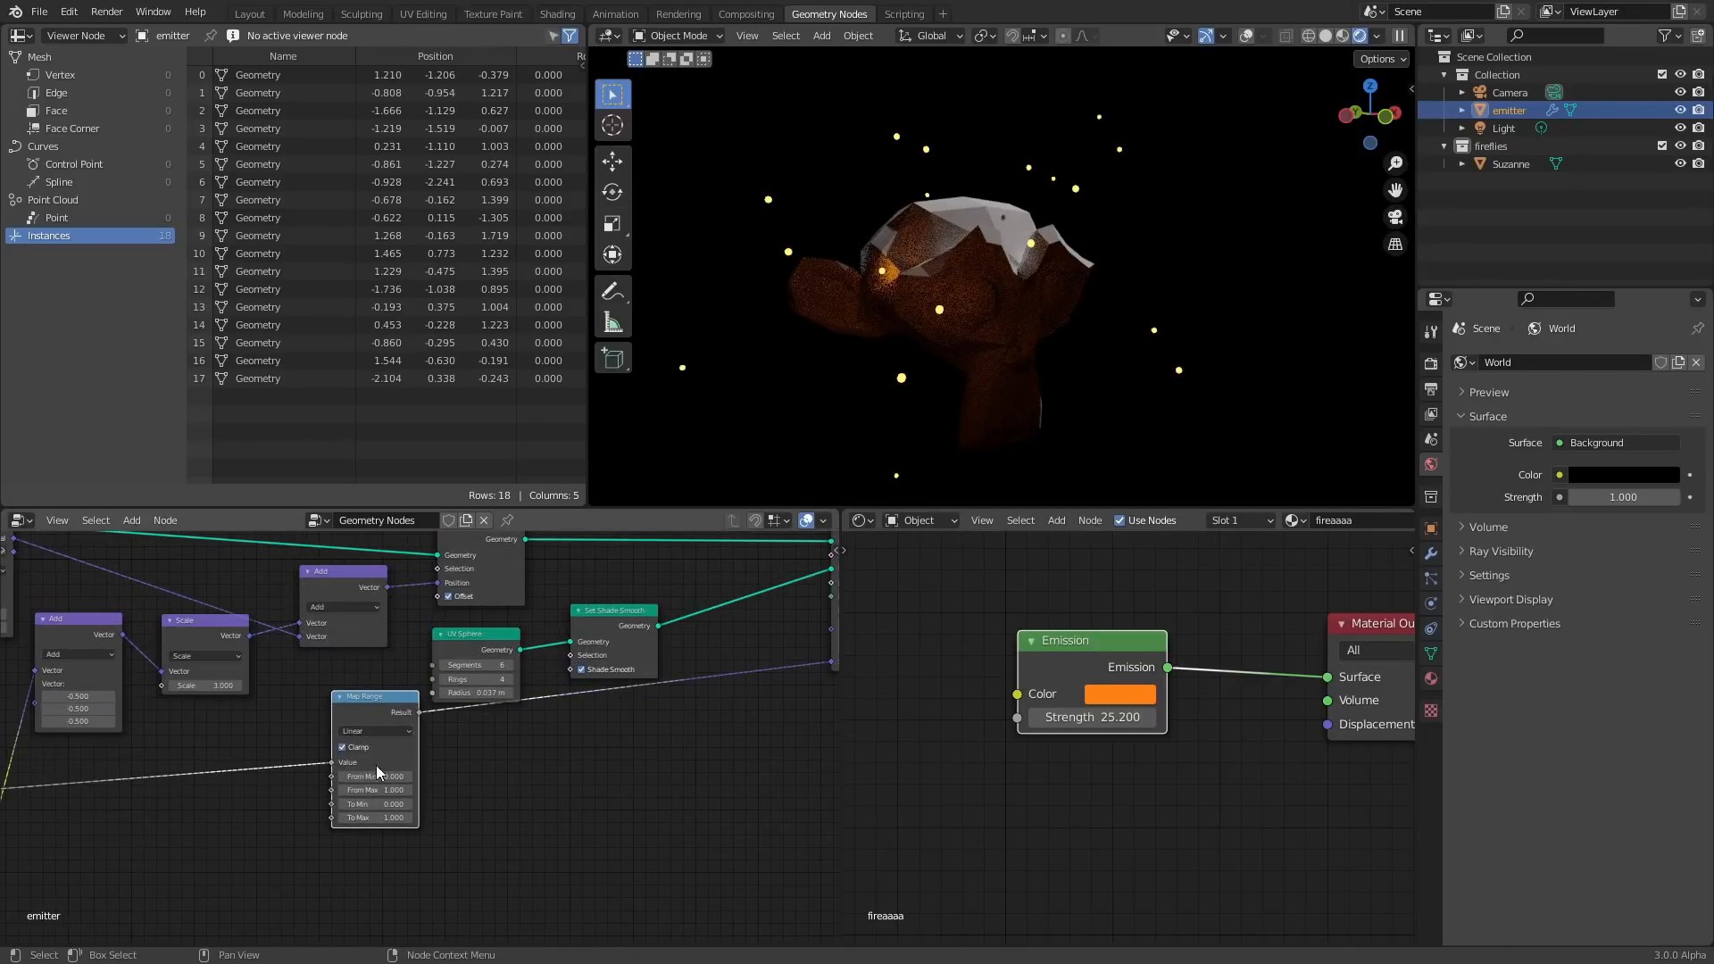
Set the Map Range node's From Min to 0.340, From Max to 0.570 and To Max to 0.790, and preview the animation.
scroll(377, 764, "up", 4)
mouse_move(363, 769)
middle_mouse_down()
mouse_move(345, 779)
mouse_move(379, 773)
middle_mouse_up()
left_click(1326, 34)
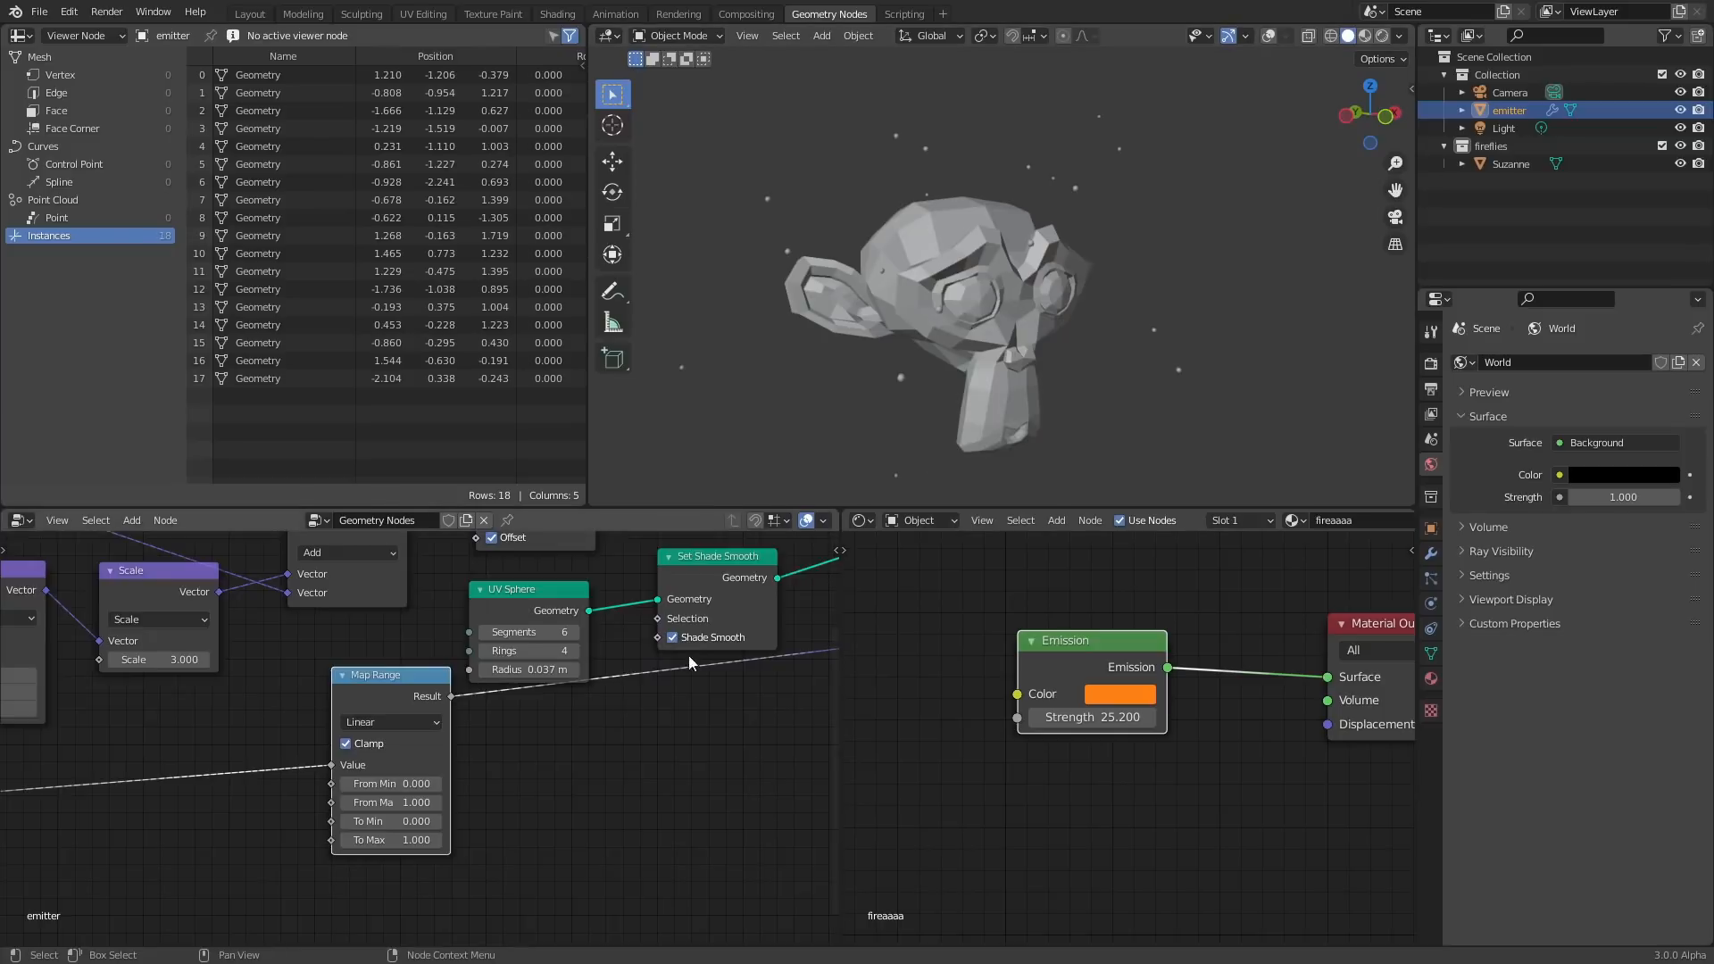
scroll(580, 723, "up", 2)
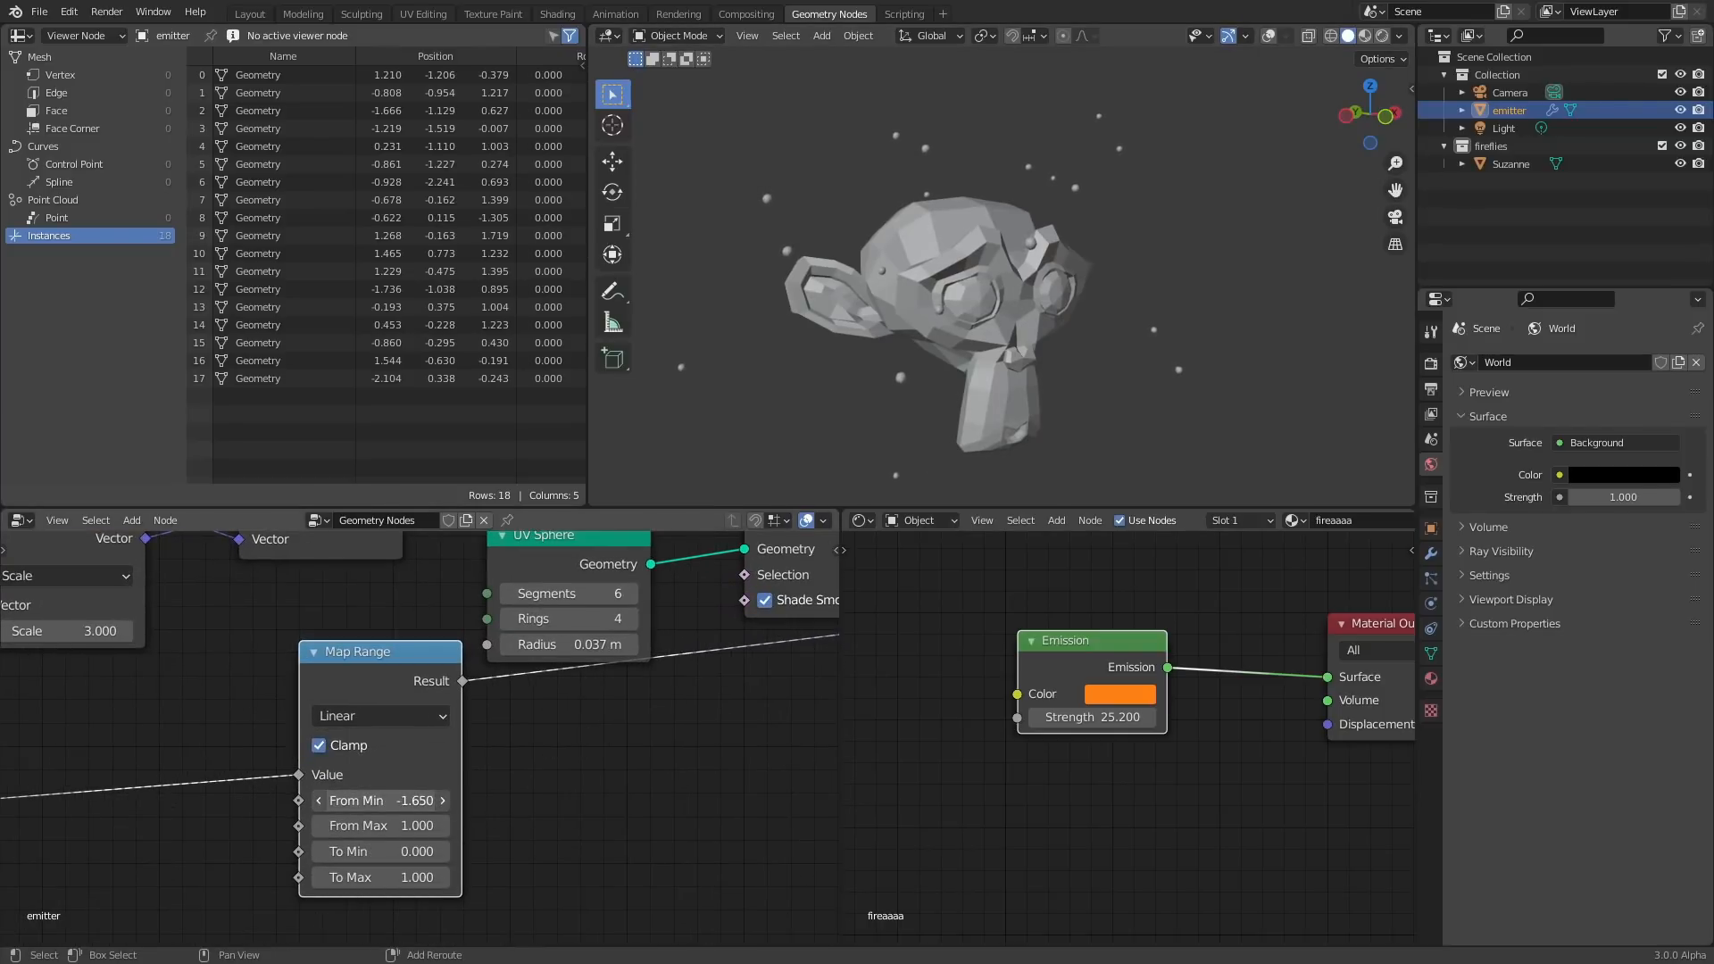
key("ctrl+z")
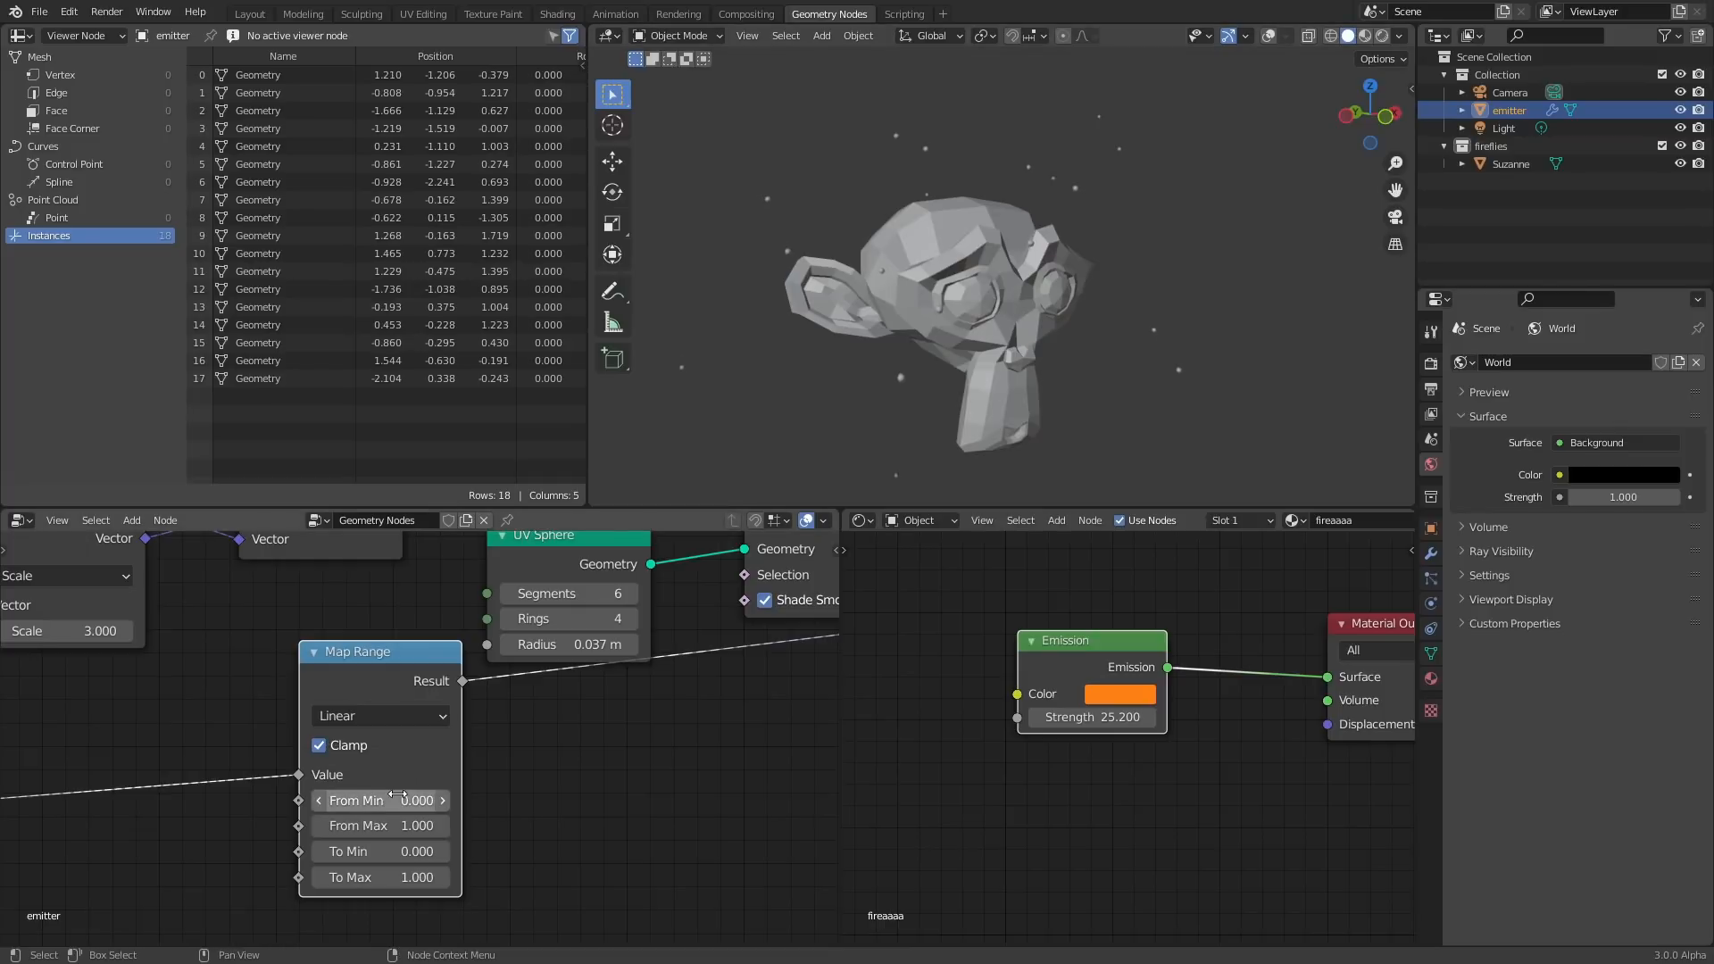
left_click_drag(397, 794, 366, 821)
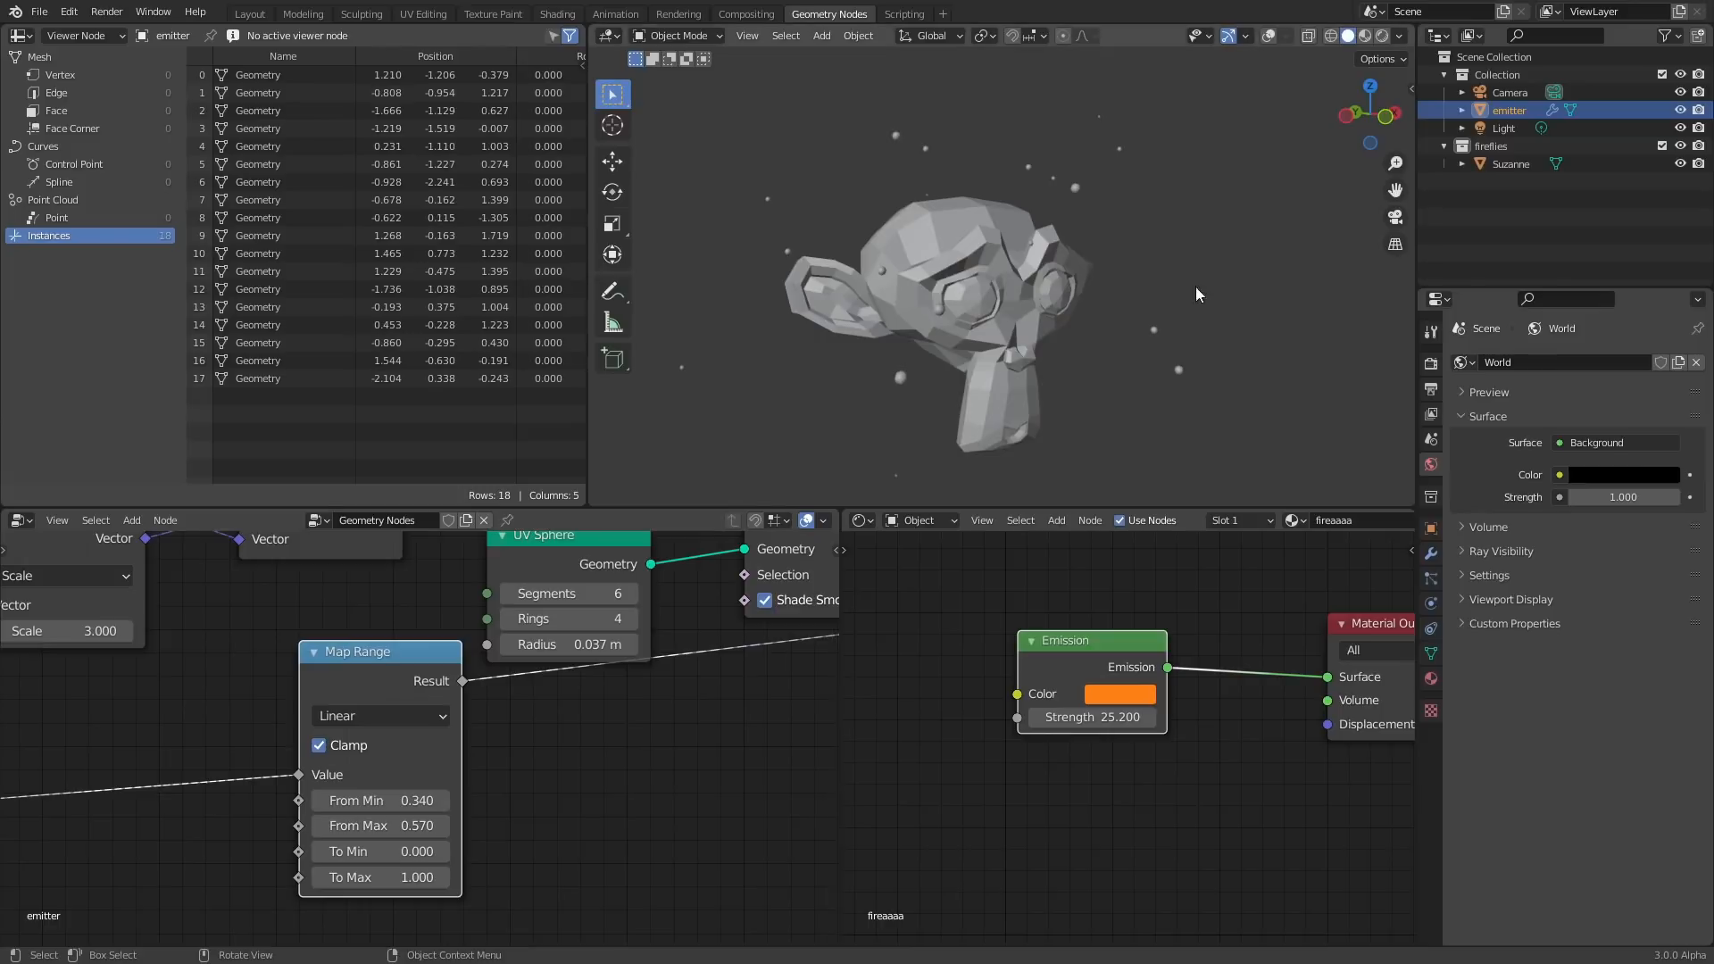
key("space")
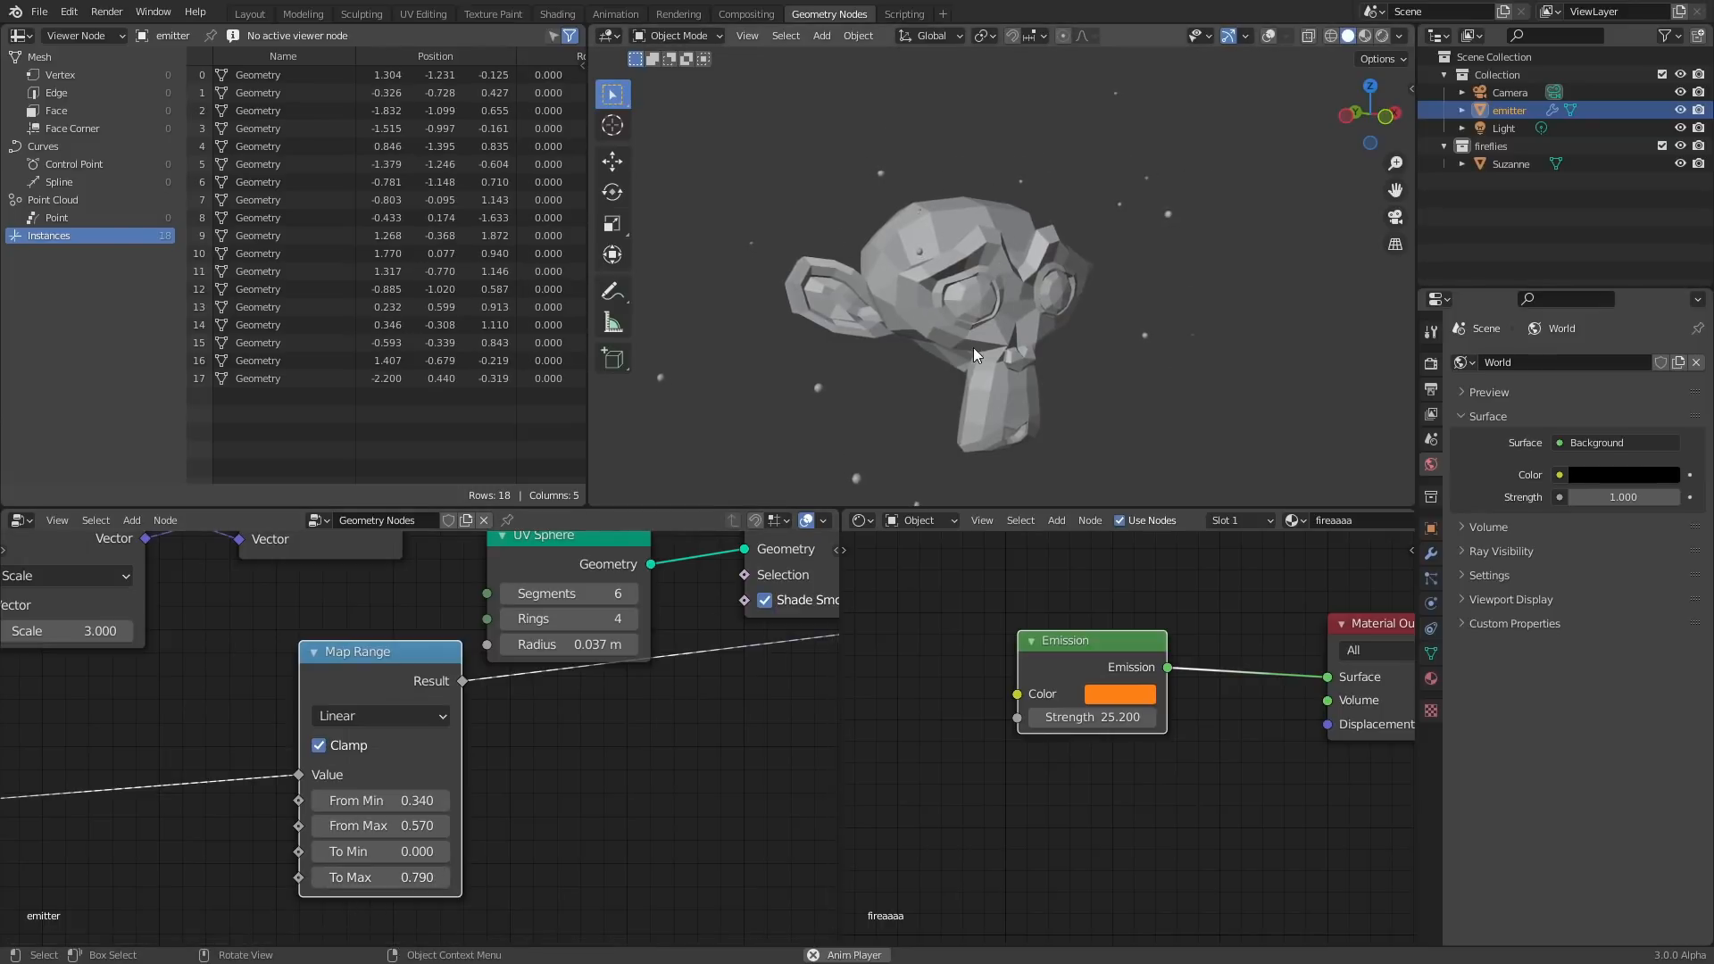
left_click(1382, 39)
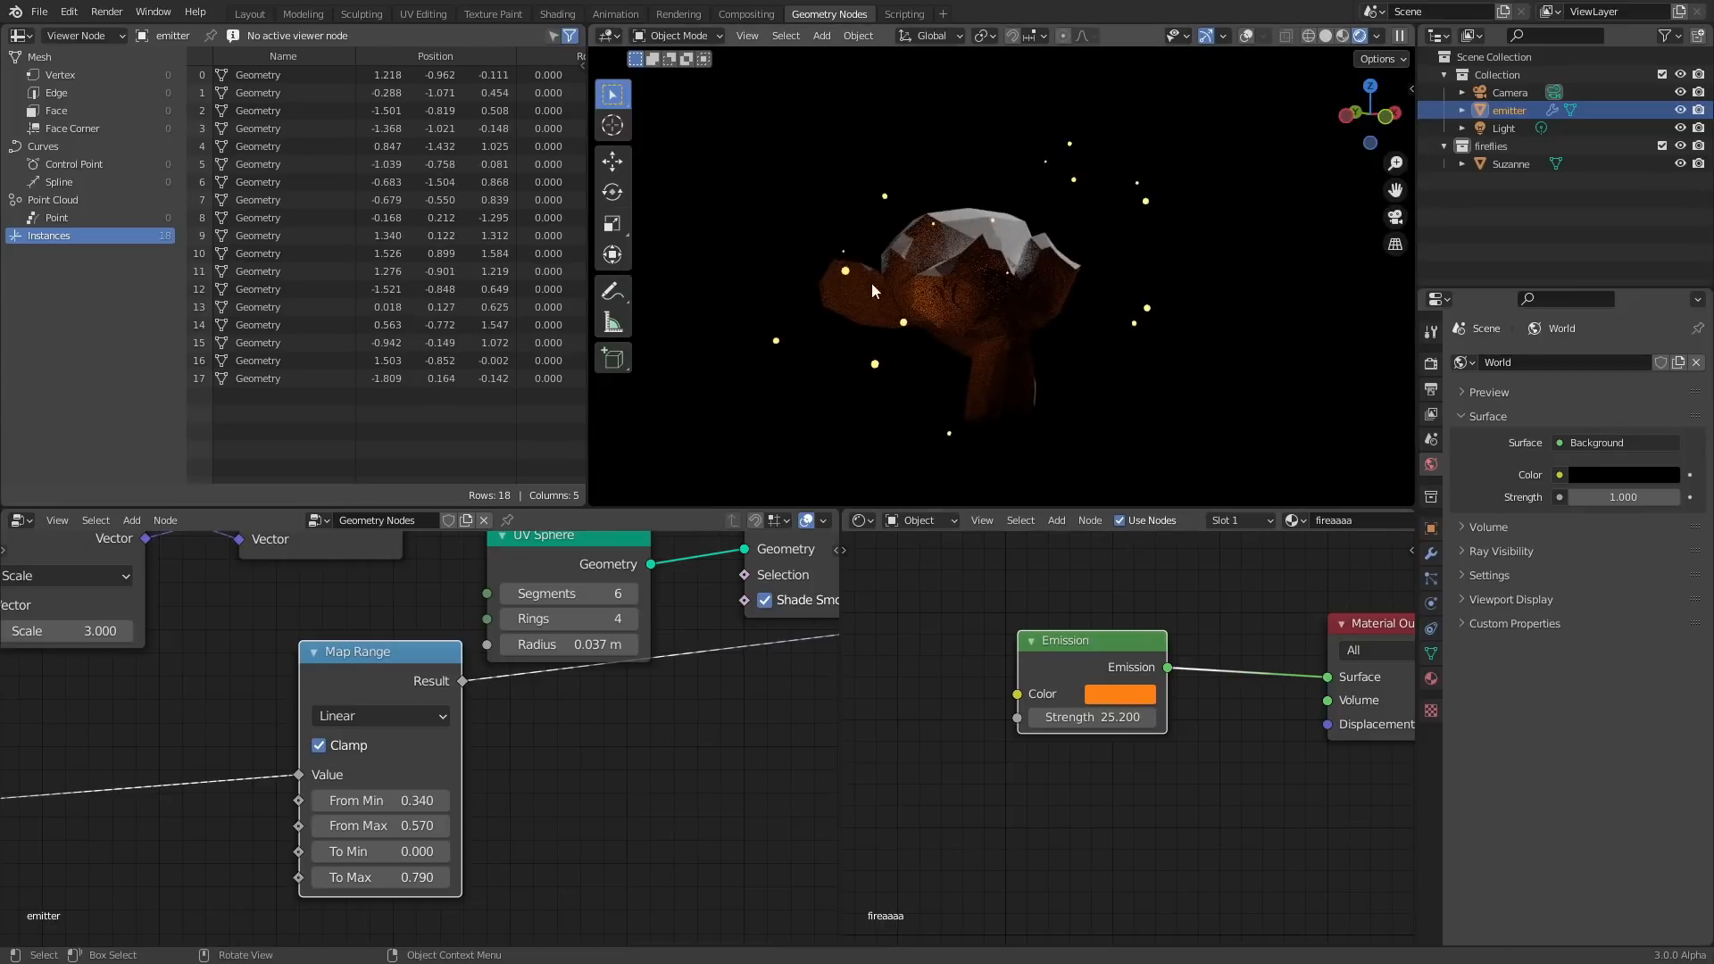
Try a much higher Density on the emitter's Distribute Points on Faces node.
left_click(1014, 293)
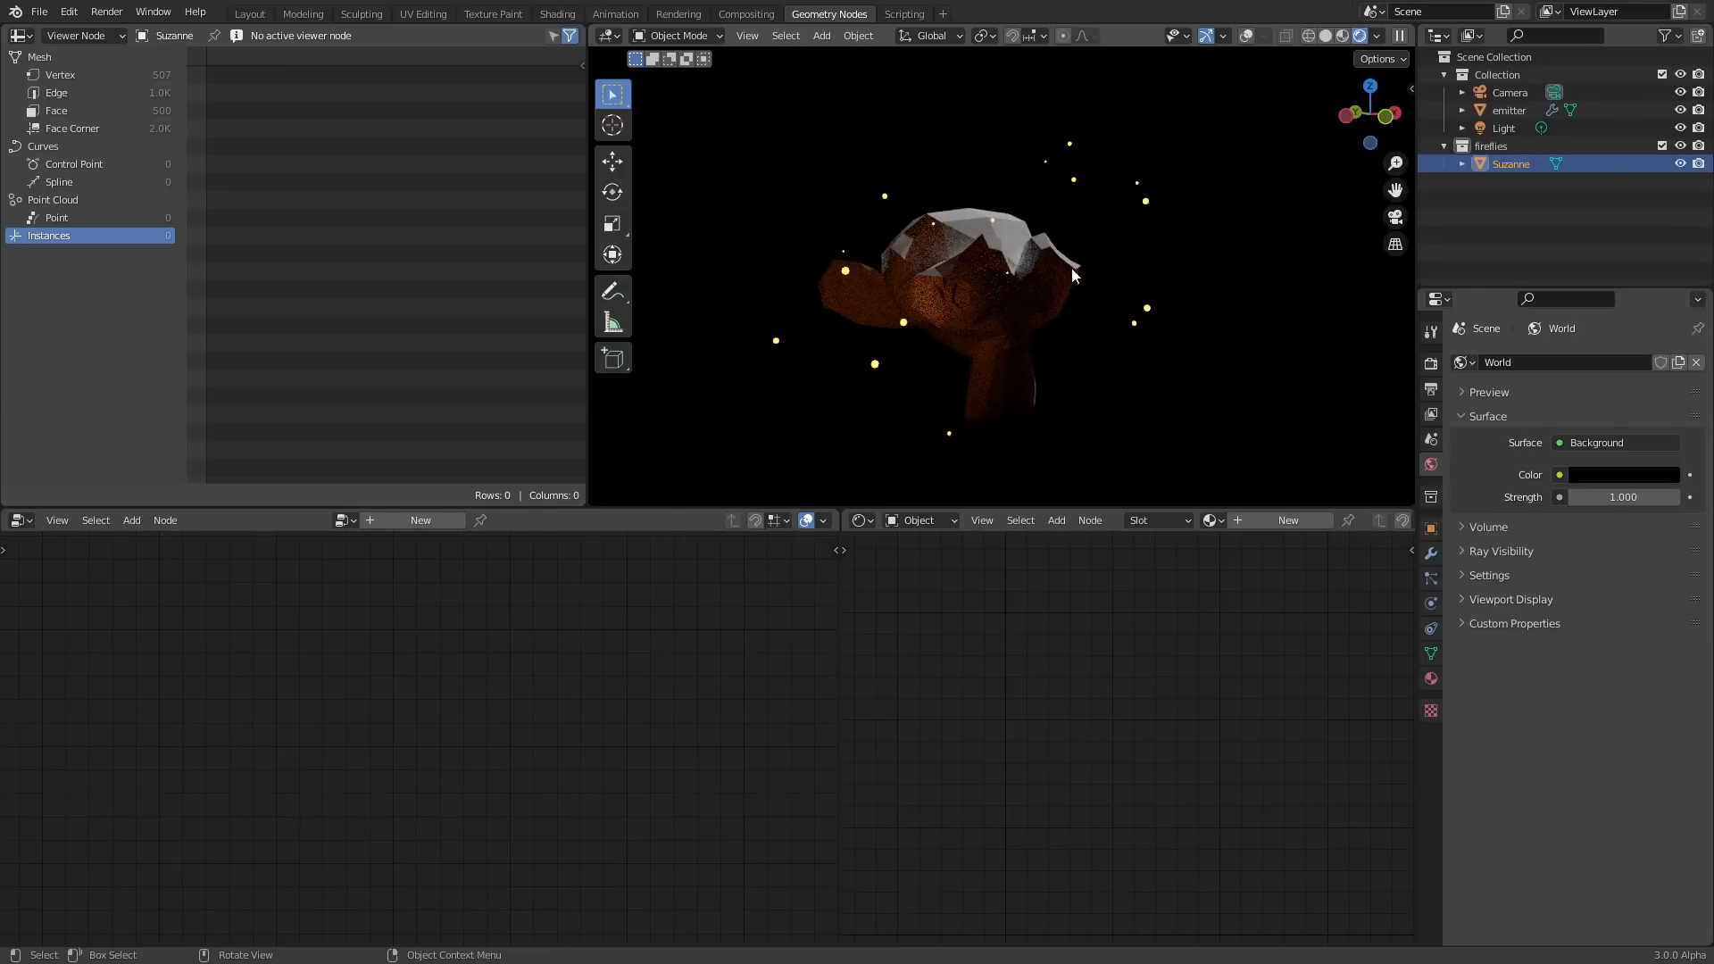
left_click(1508, 110)
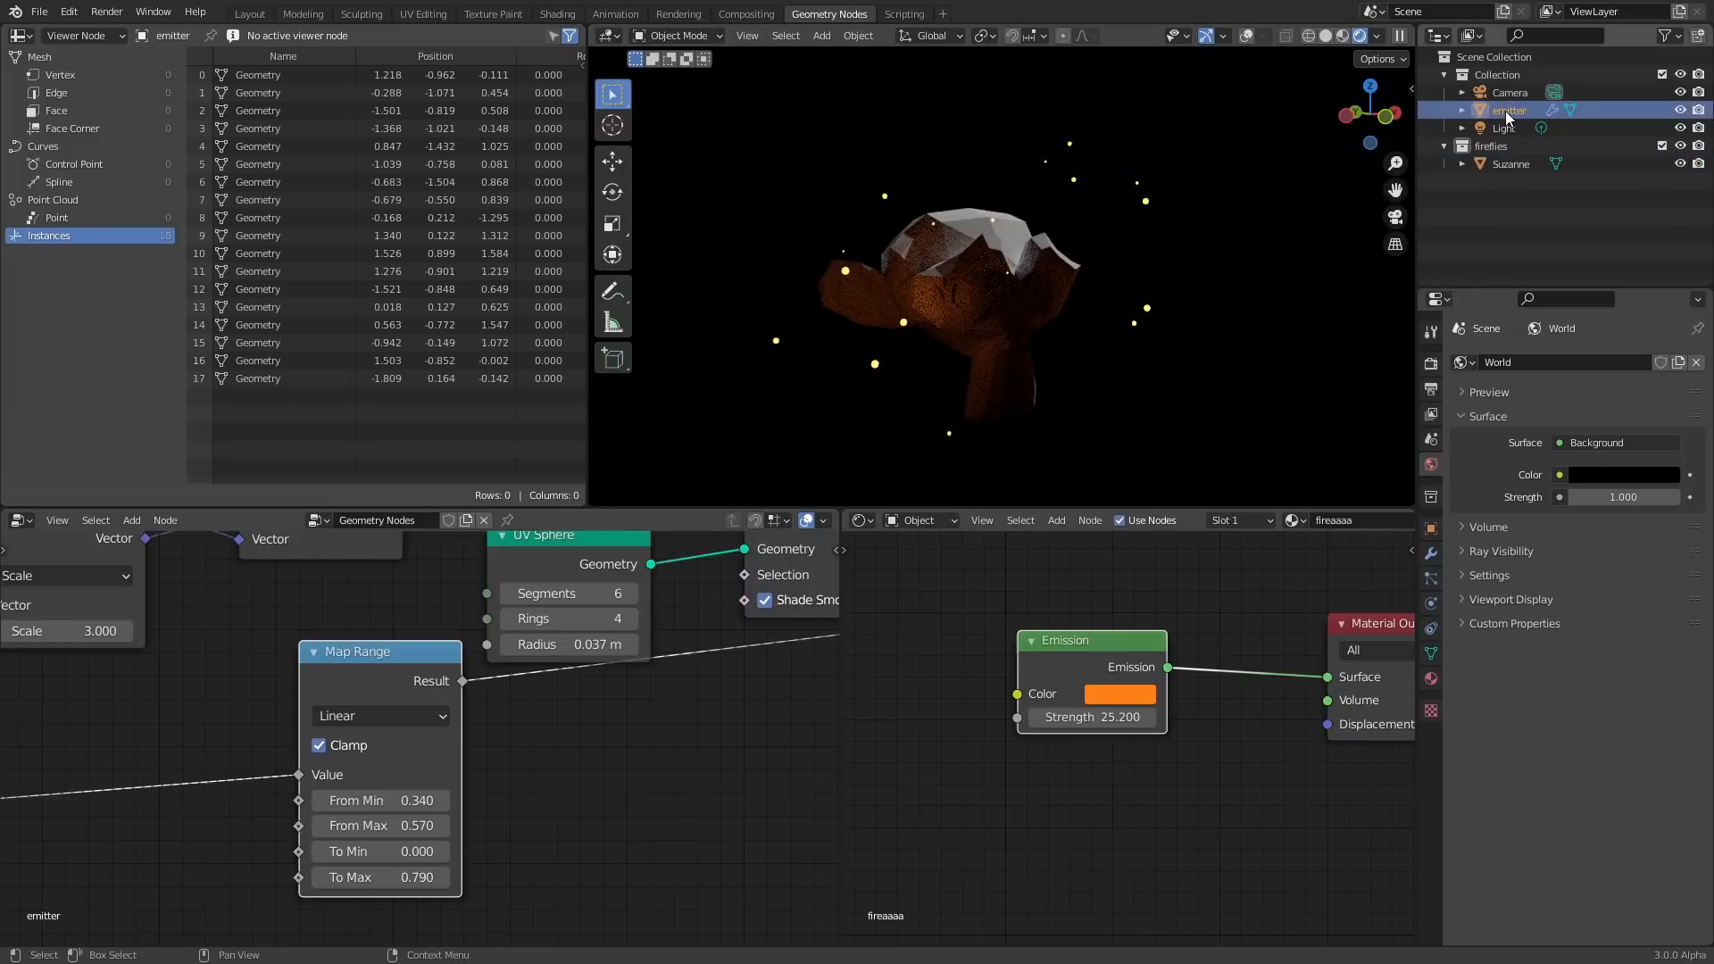
scroll(364, 679, "down", 3)
middle_click_drag(363, 676, 821, 726)
middle_click_drag(420, 599, 588, 709)
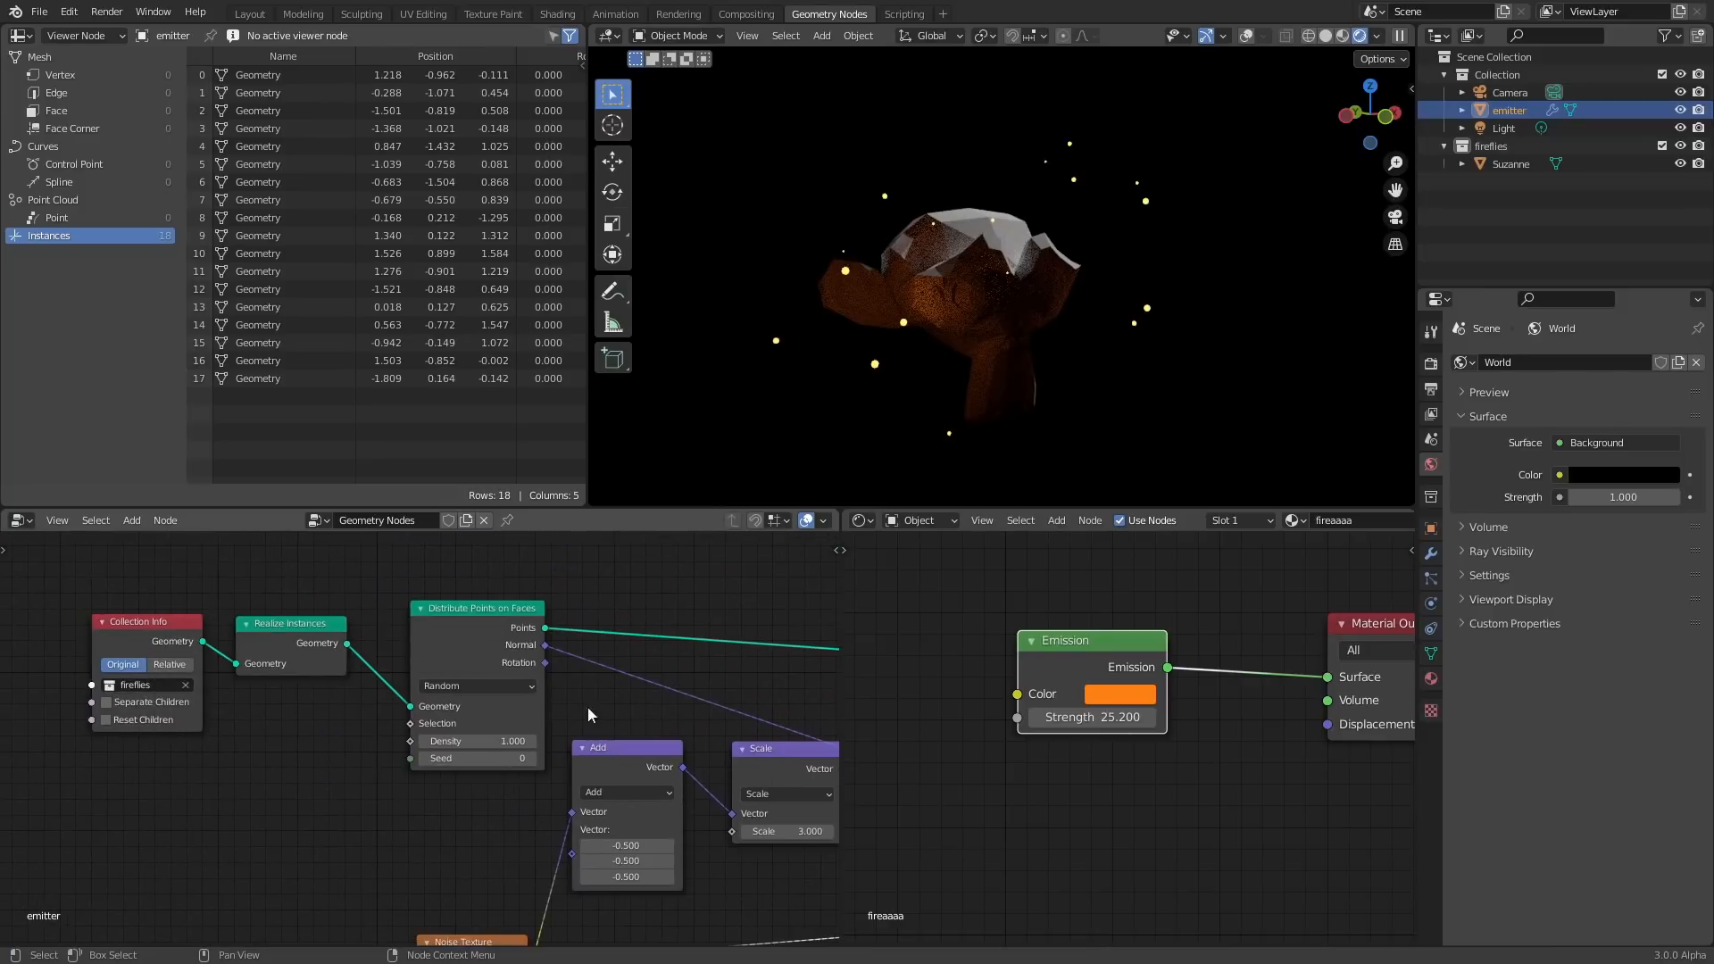
left_click_drag(493, 736, 625, 737)
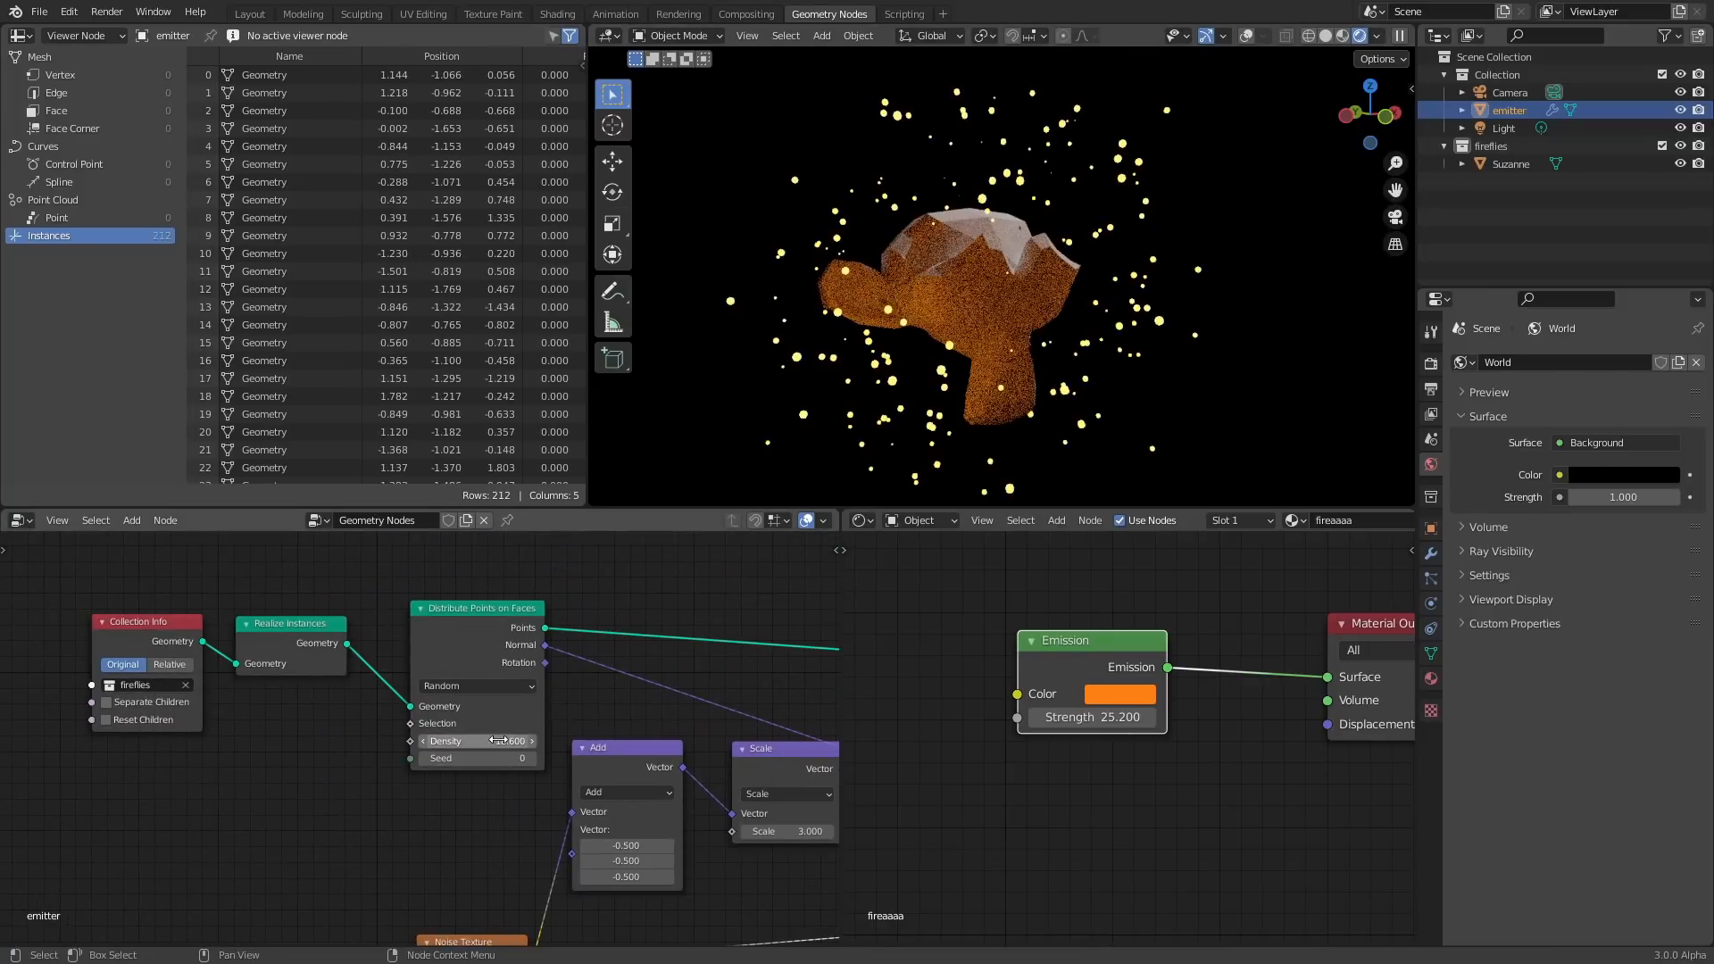
key("Return")
Duplicate the Suzanne monkey head and place the copy about 5 m away from the original.
scroll(982, 296, "down", 4)
left_click(999, 275)
key("shift+d")
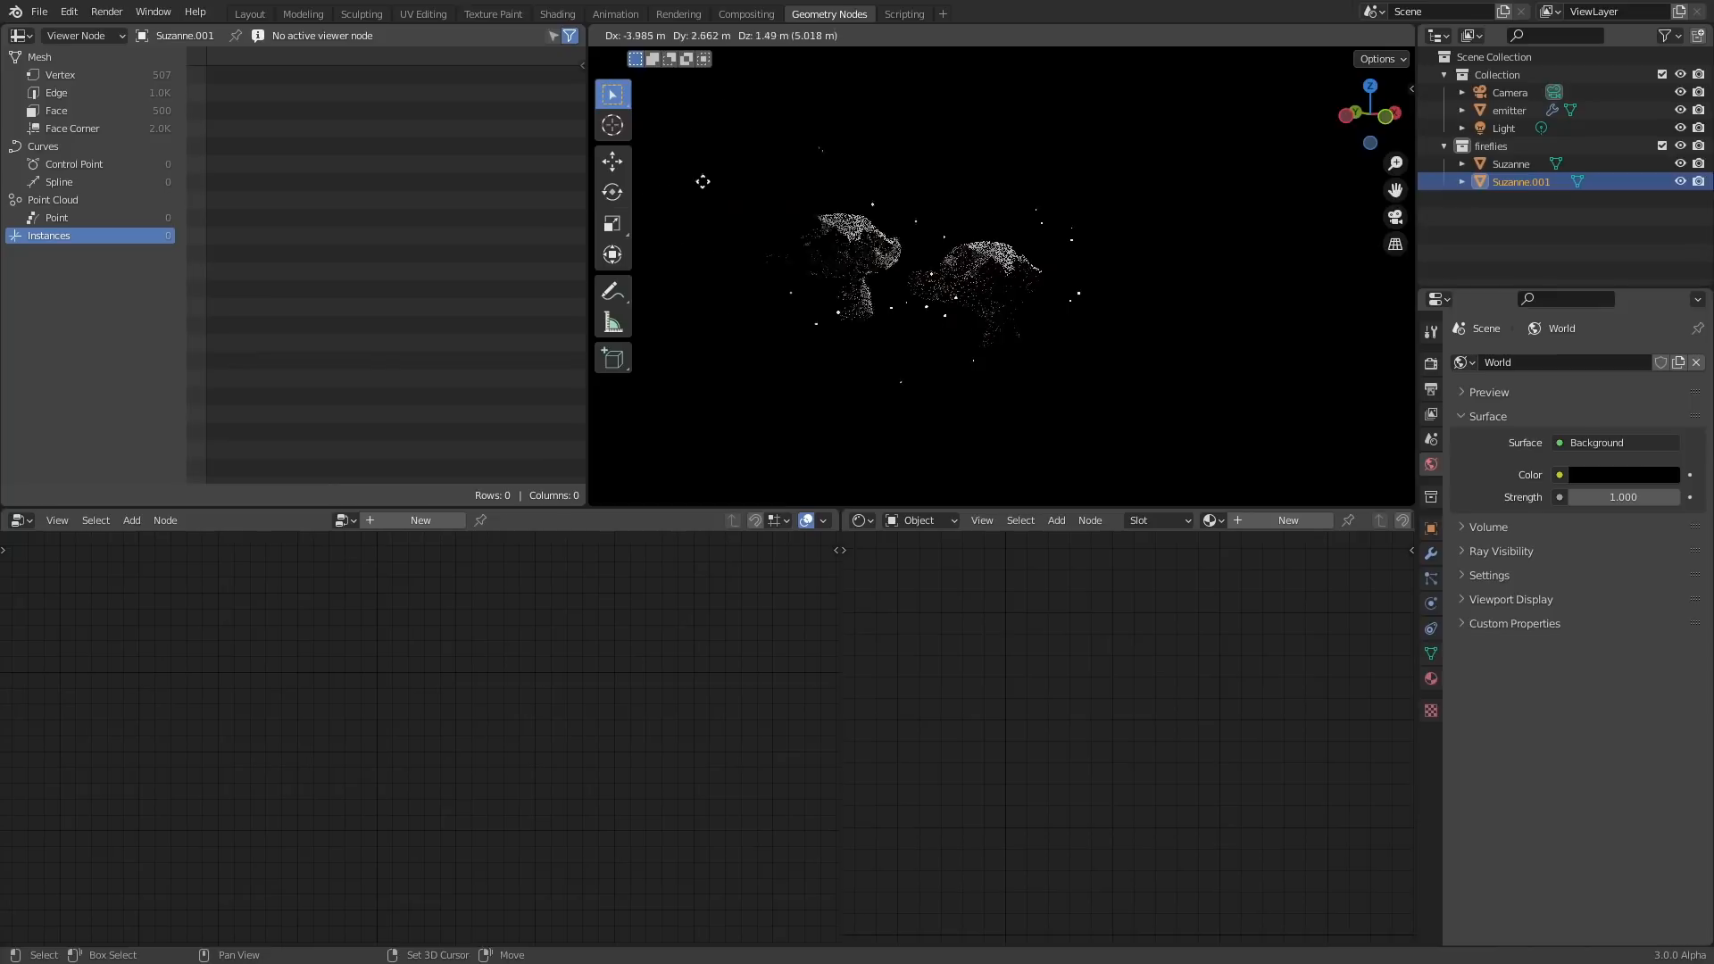
left_click(699, 180)
Rotate the duplicated Suzanne about the Z axis.
middle_click_drag(786, 216, 911, 236, "shift")
key("r")
key("z")
left_click(964, 305)
scroll(912, 232, "down", 4)
middle_click_drag(1124, 287, 1012, 278, "shift")
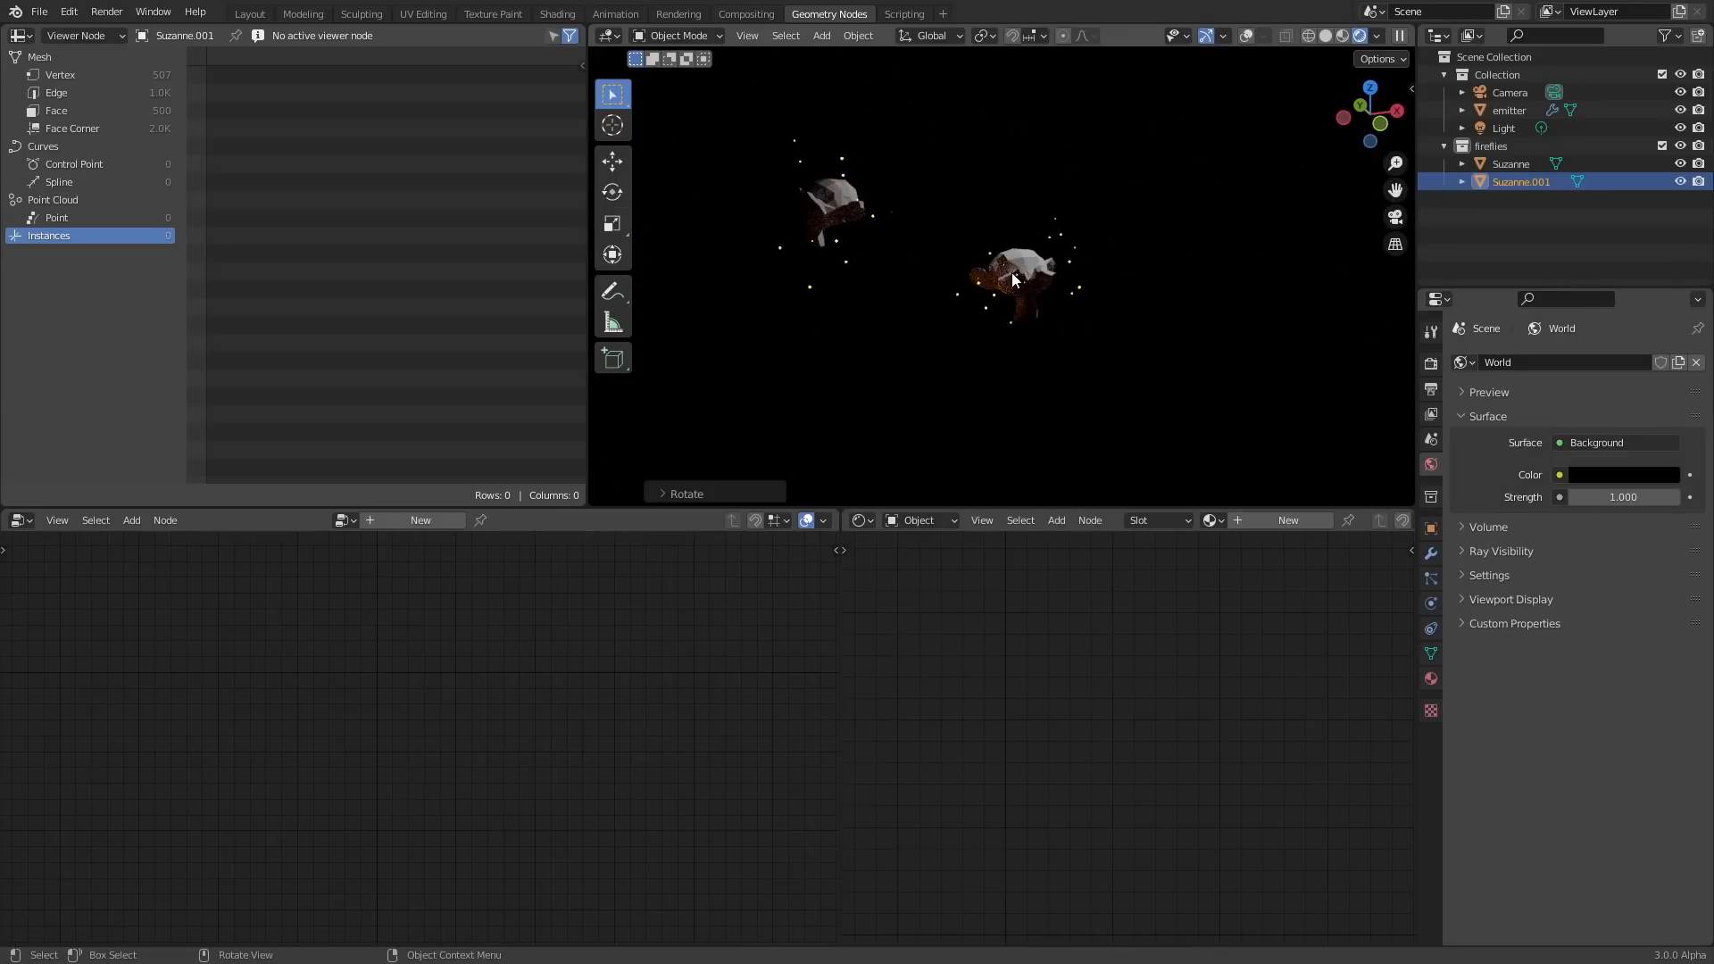